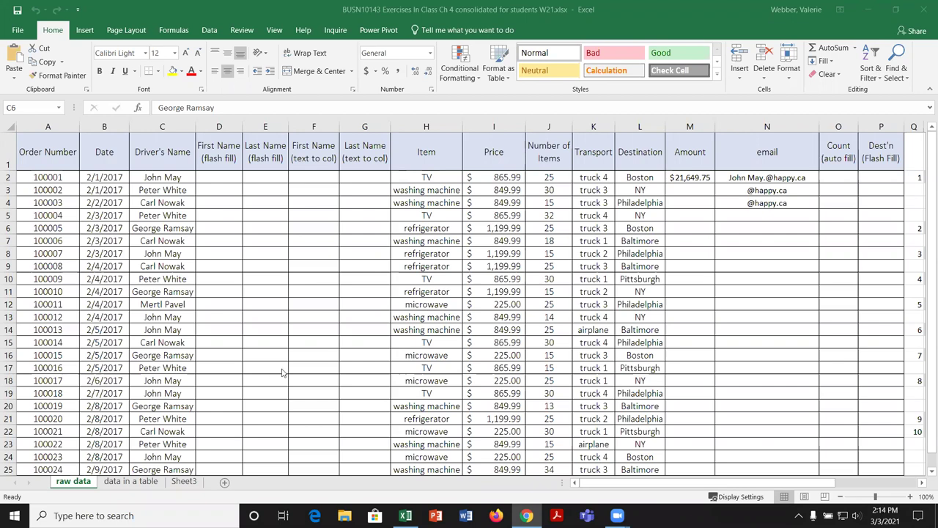
Freeze the top row of the delivery sheet so the column headers stay visible.
scroll(249, 340, "down", 2)
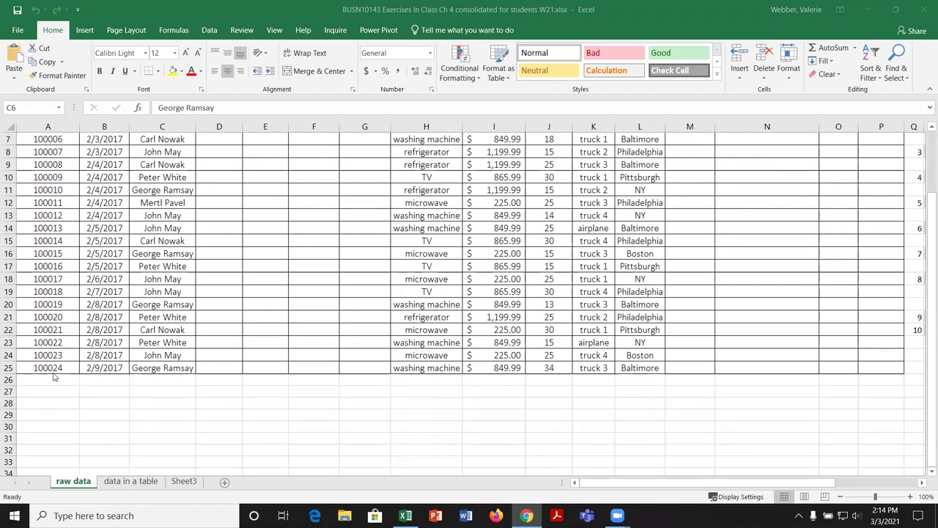
scroll(53, 376, "up", 2)
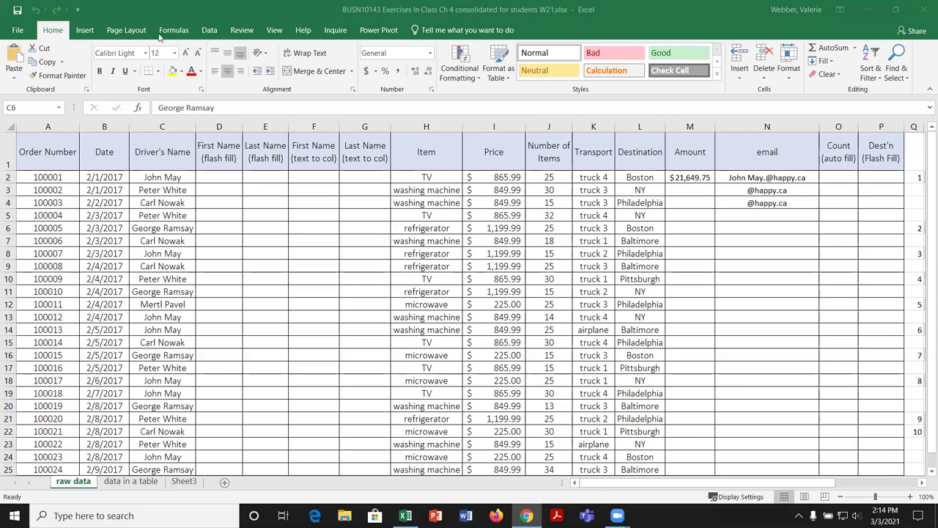
left_click(274, 33)
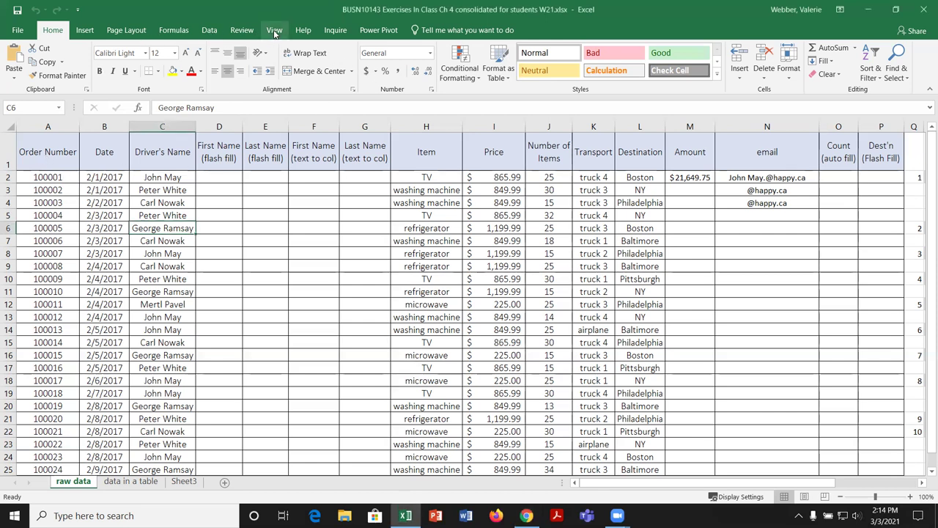
left_click(274, 31)
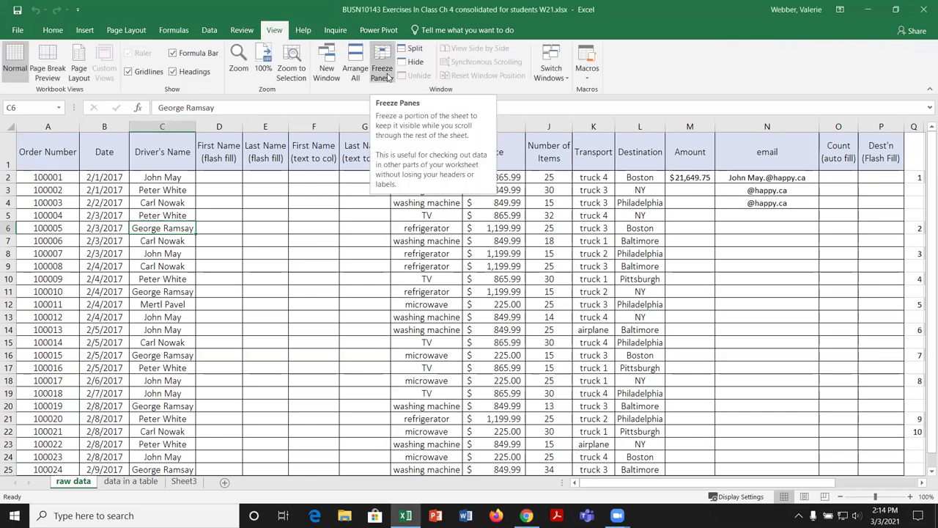
left_click(388, 77)
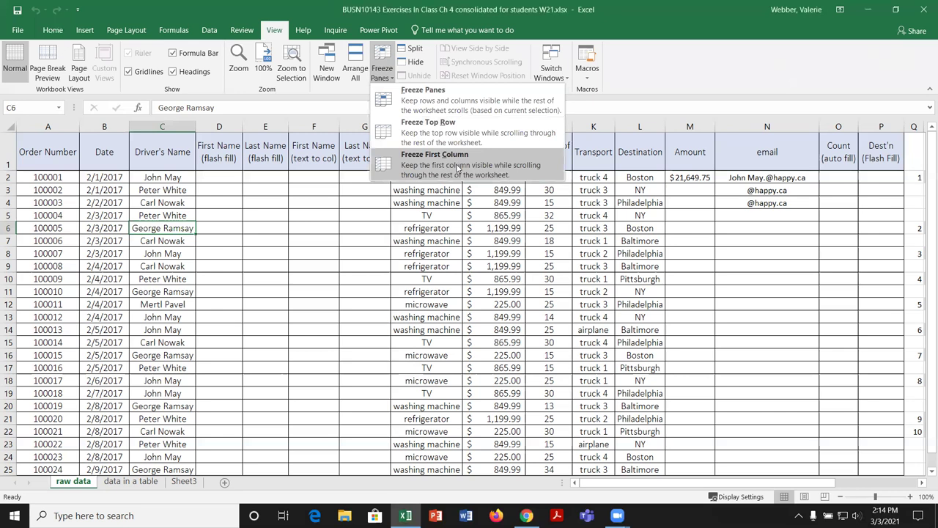
left_click(454, 128)
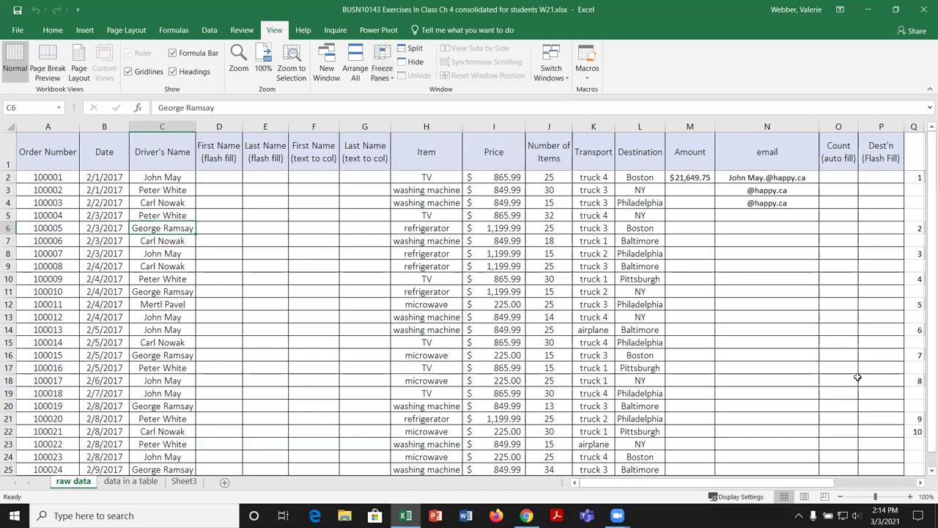
Zoom the sheet out to 80% and turn off the gridlines.
left_click(841, 497)
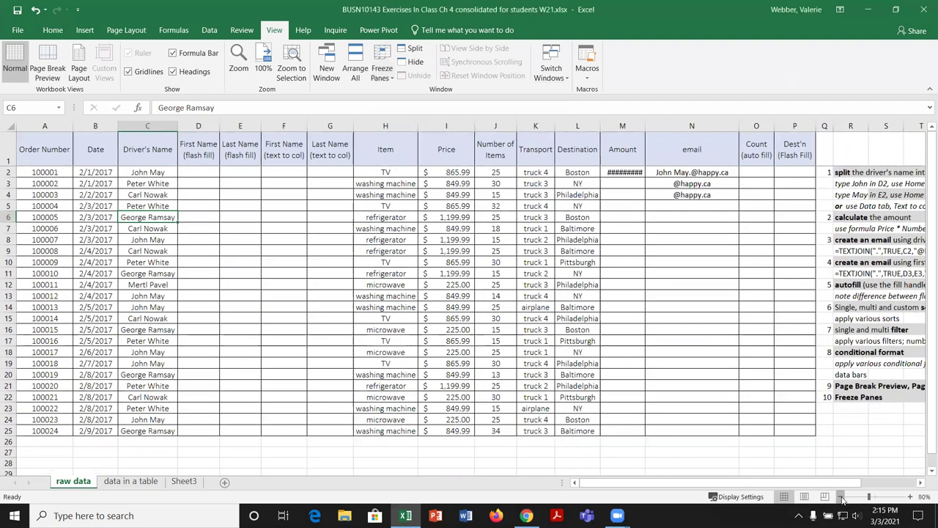
left_click(841, 497)
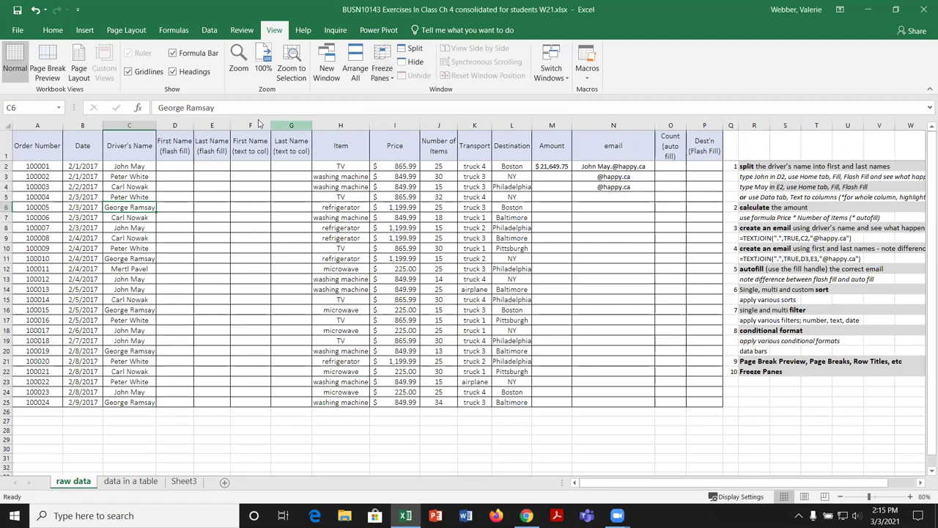
left_click(130, 72)
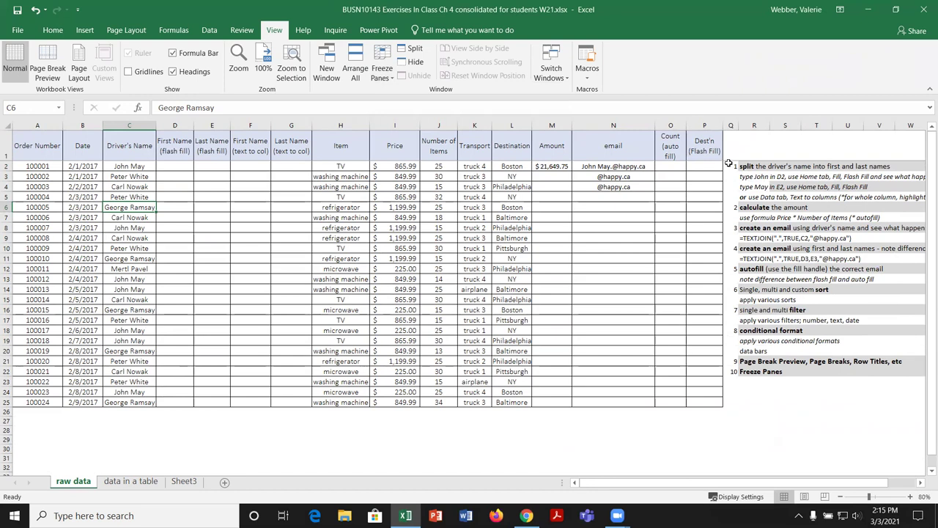
left_click(382, 70)
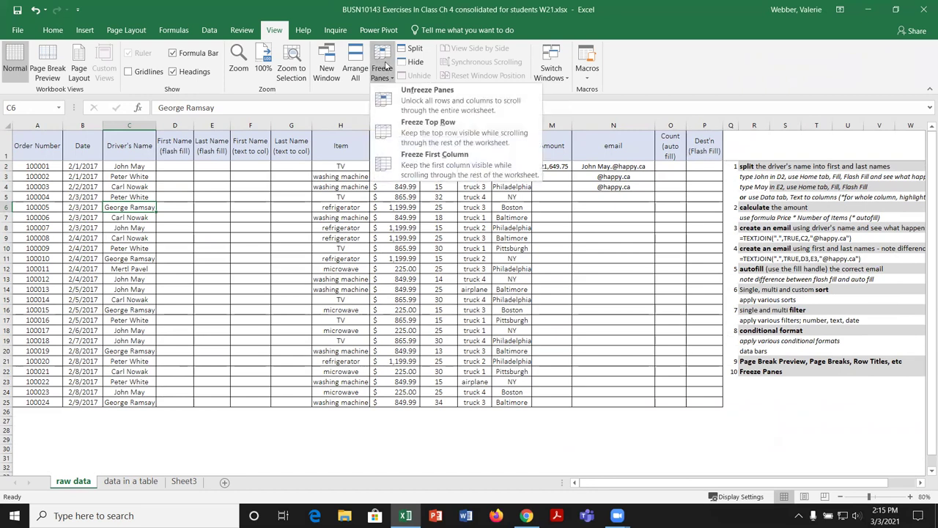
left_click(442, 101)
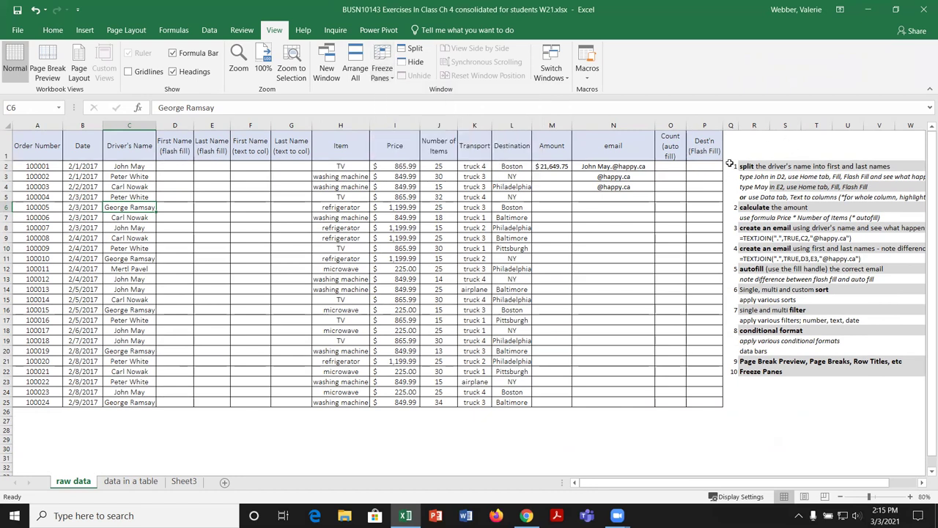
left_click(384, 73)
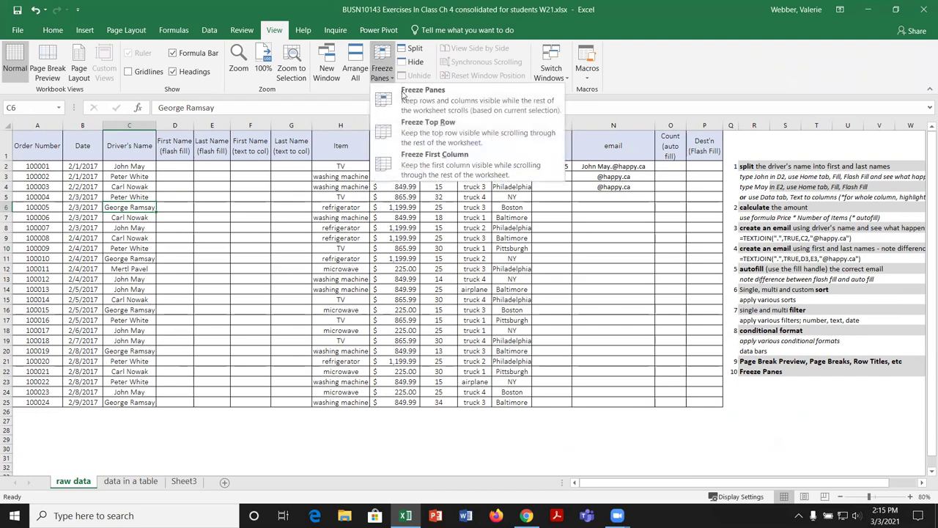
left_click(436, 134)
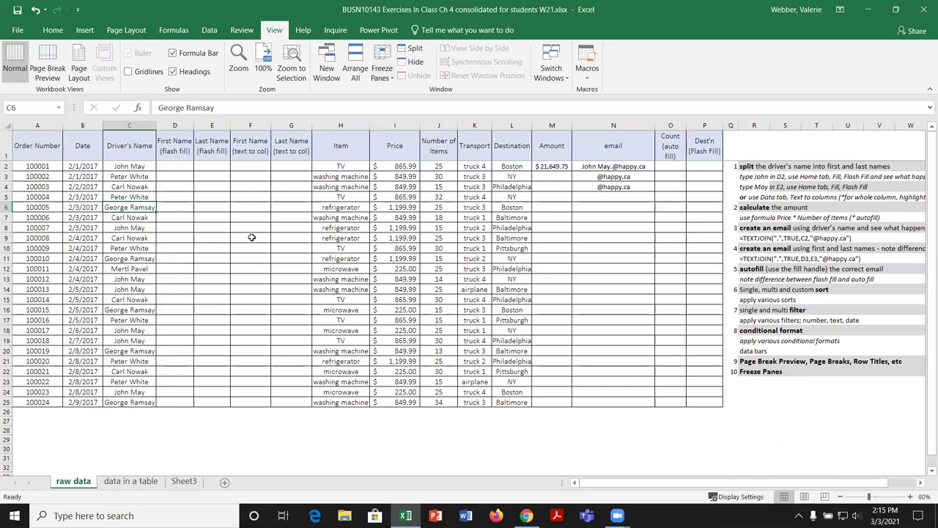
scroll(252, 237, "down", 10)
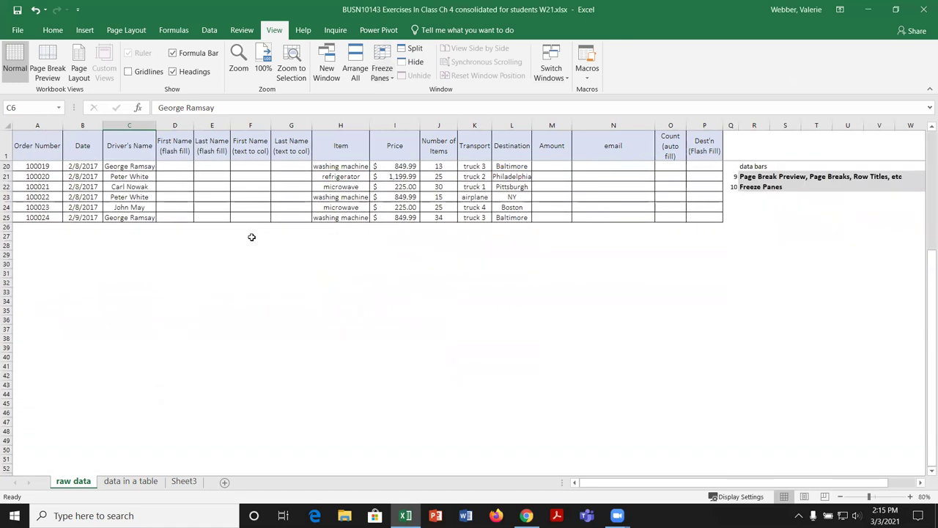
scroll(252, 236, "up", 10)
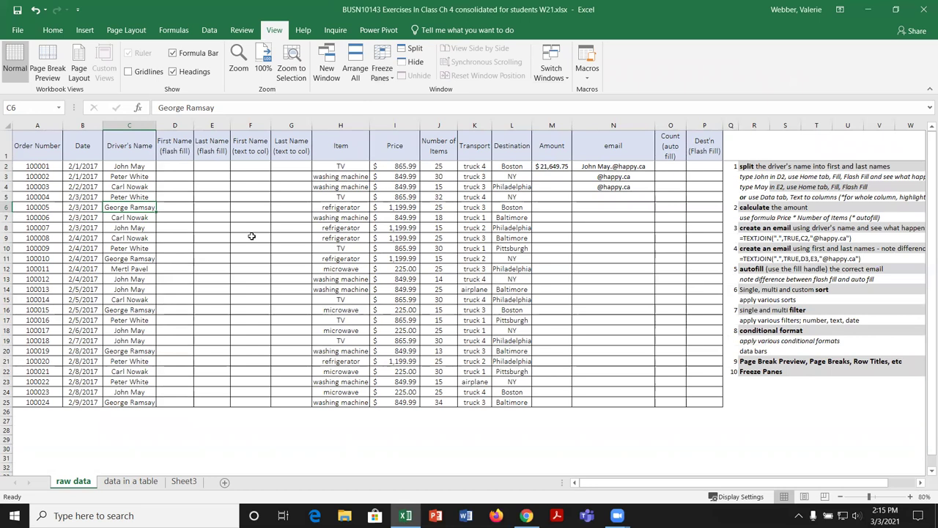
key("Right")
key("Right")
key("Right")
key("Right")
key("Right")
key("Right")
key("Right")
key("Right")
key("Right")
key("Right")
key("Right")
key("Right")
key("Right")
key("Right")
key("Right")
key("Right")
key("Right")
key("Right")
key("Right")
key("Right")
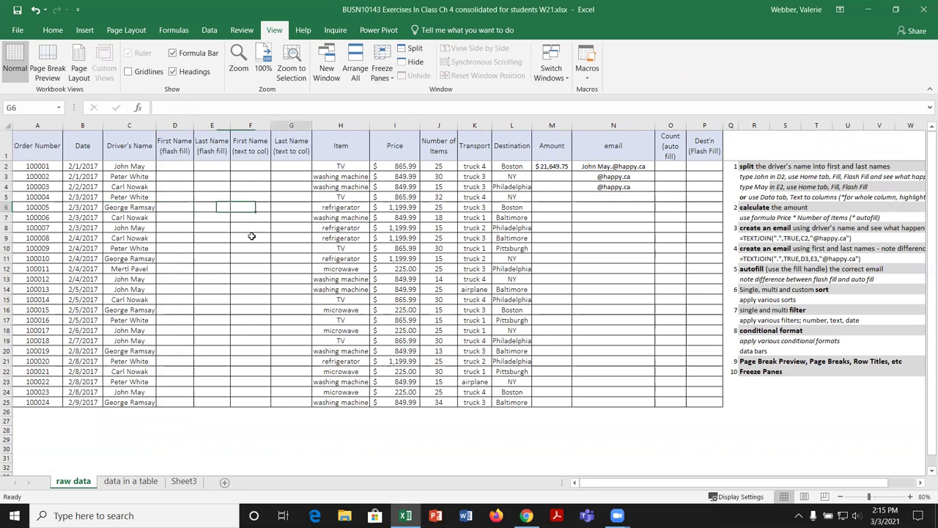
key("Left")
key("Left")
key("Left")
key("Left")
key("Left")
key("Left")
key("Left")
key("Left")
key("Left")
key("Left")
key("Left")
key("Left")
key("Left")
key("Left")
key("Left")
key("Left")
key("Left")
key("Left")
key("Left")
key("Left")
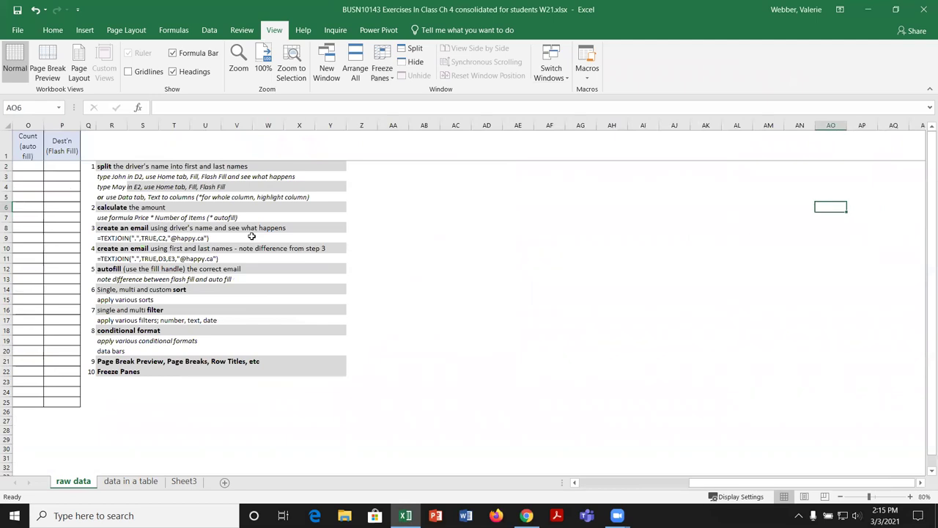
key("Home")
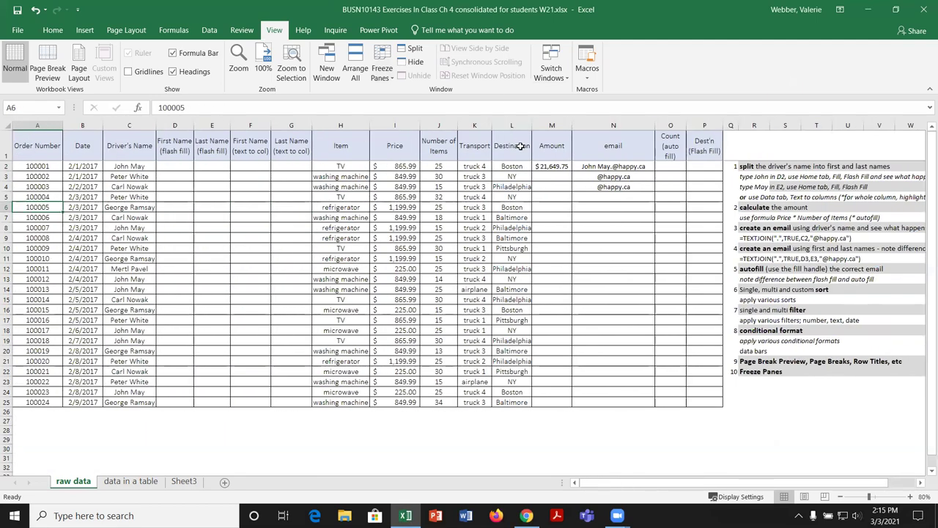
Unfreeze the header row and freeze the first column (Order Number) instead.
left_click(389, 66)
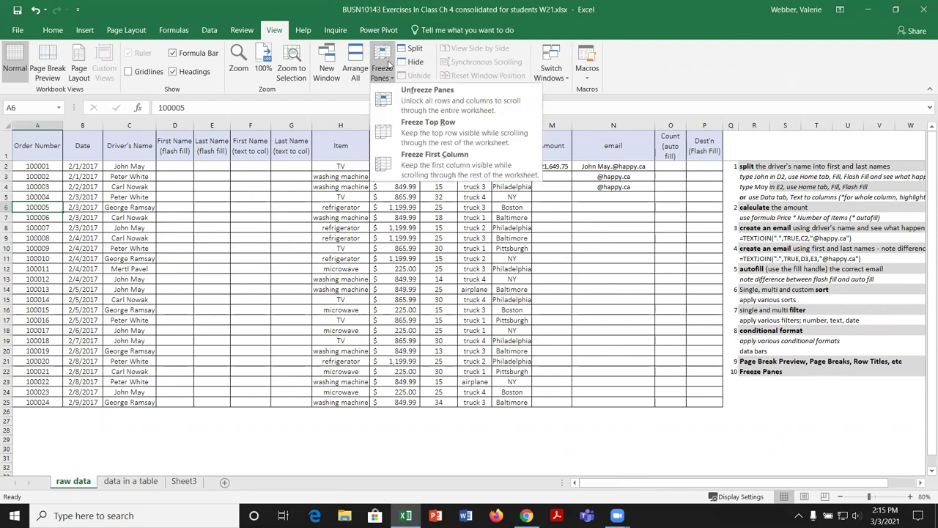
left_click(432, 98)
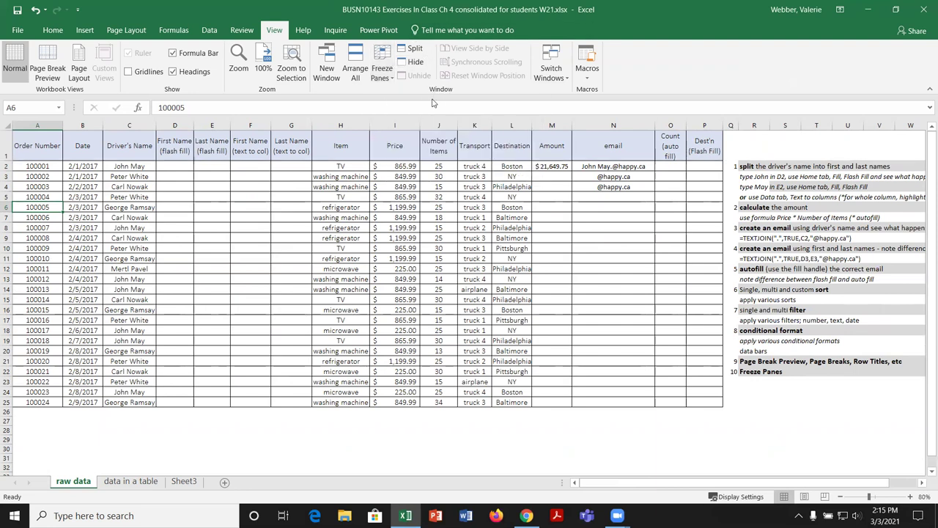
left_click(391, 78)
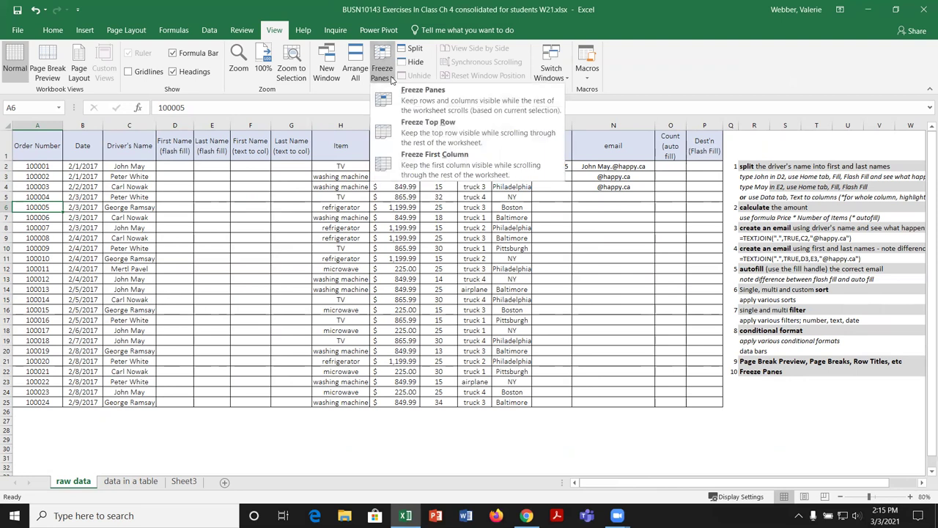
left_click(414, 163)
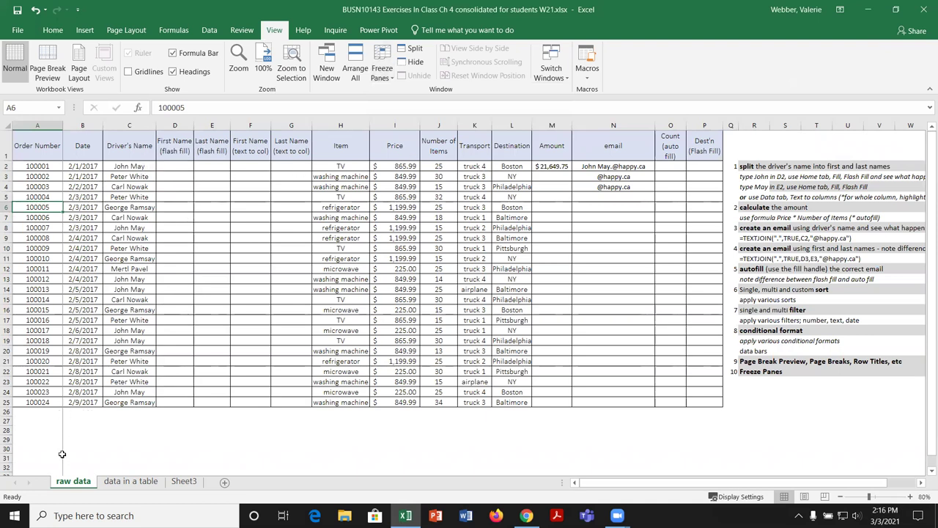
Scroll and jump right and back left to confirm the Order Number column stays fixed.
scroll(231, 276, "down", 8)
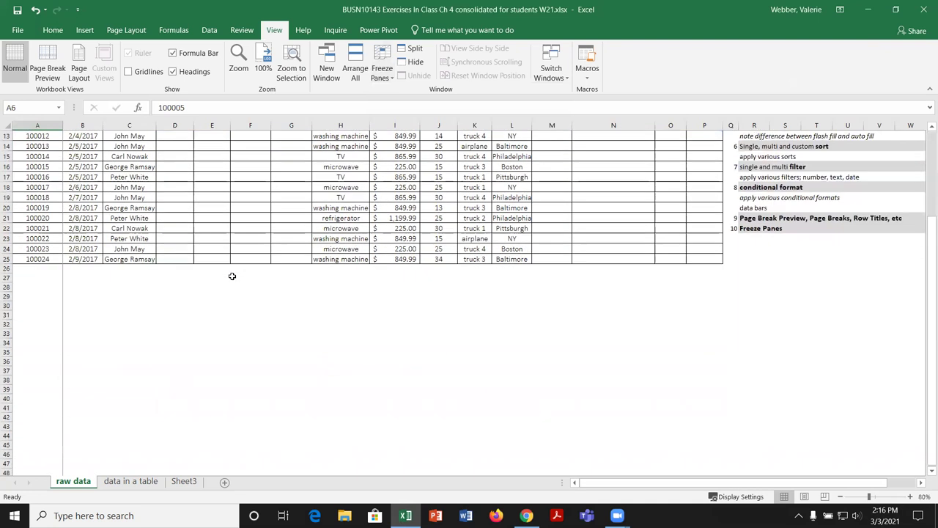
scroll(231, 275, "up", 8)
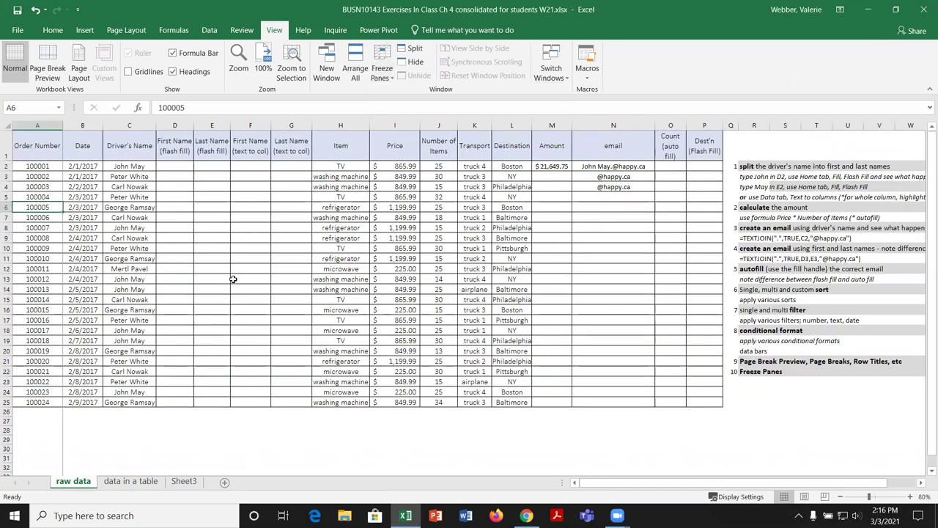
key("Right")
key("Right")
key("Right")
key("Right")
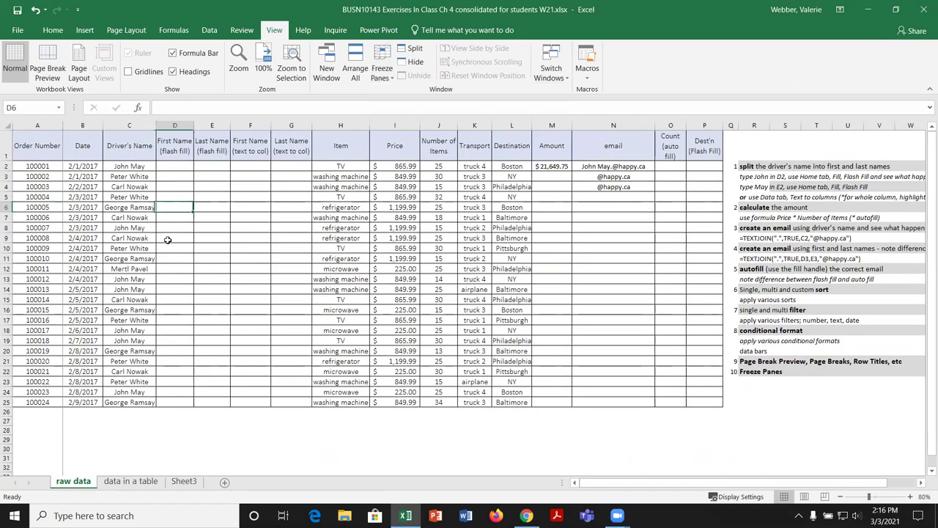
key("Right")
key("Right")
key("Right")
key("Right")
key("Right")
key("Right")
key("Right")
key("Right")
key("Right")
key("Right")
key("Right")
key("Right")
key("Right")
key("Right")
key("Right")
key("Right")
key("Right")
key("Right")
key("Right")
key("Right")
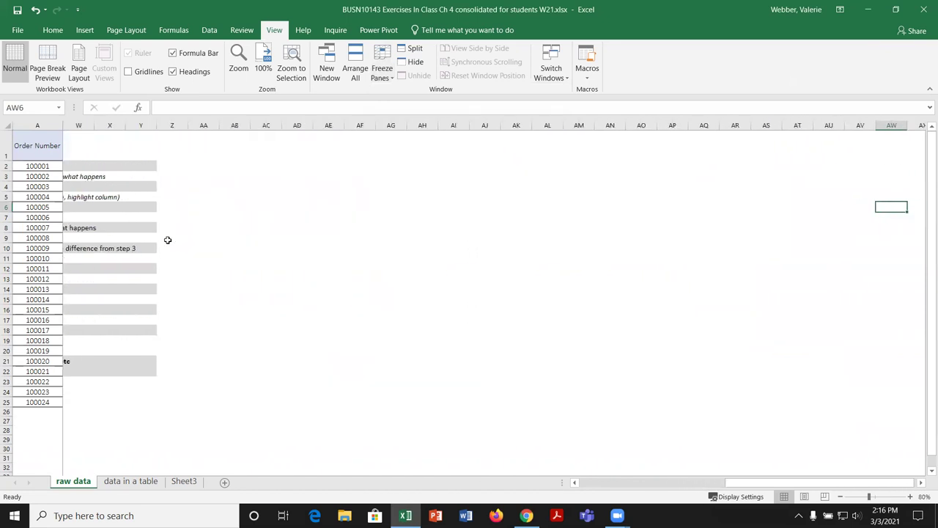
key("Left")
key("Left")
key("Left")
key("Left")
key("Left")
key("Left")
key("Left")
key("Left")
key("Left")
key("Left")
key("Left")
key("Left")
key("Left")
key("Left")
key("Left")
key("Left")
key("Left")
key("Left")
key("Left")
key("Left")
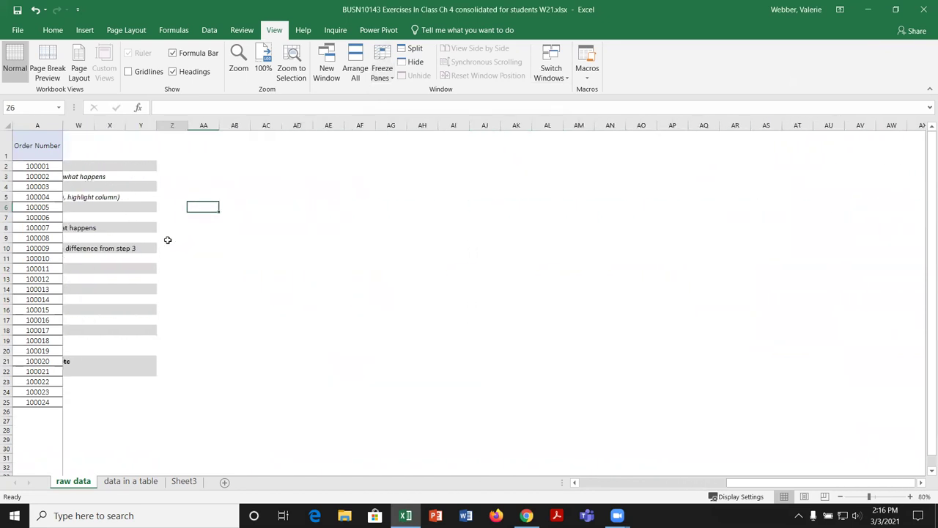
key("Left")
key("Left")
key("Left")
key("Left")
key("Left")
key("Left")
key("Left")
key("Left")
key("Left")
key("Left")
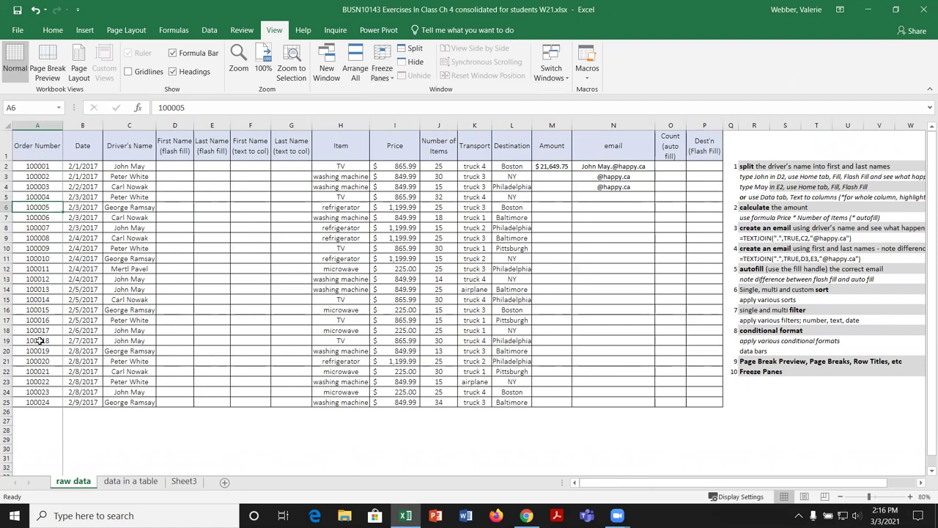
Unfreeze the Order Number column and freeze panes at A2 to lock only the header row.
left_click(395, 77)
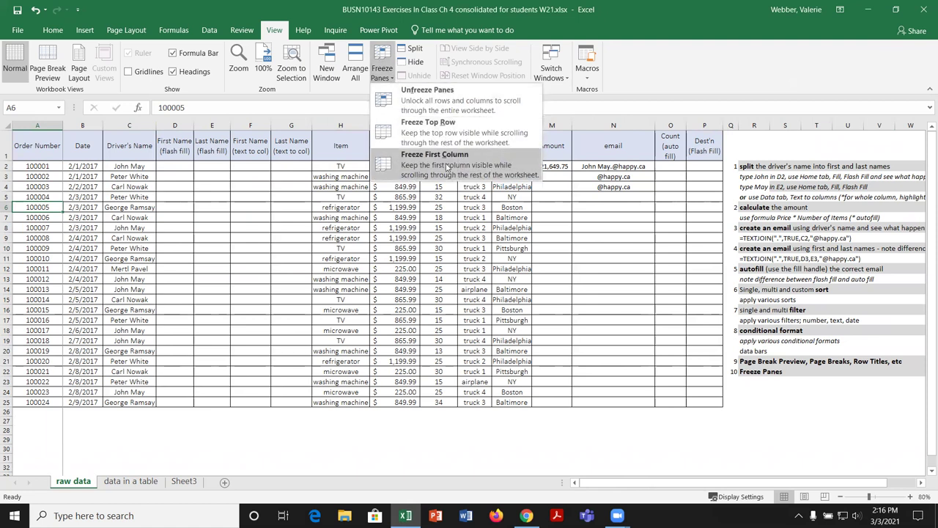
left_click(444, 103)
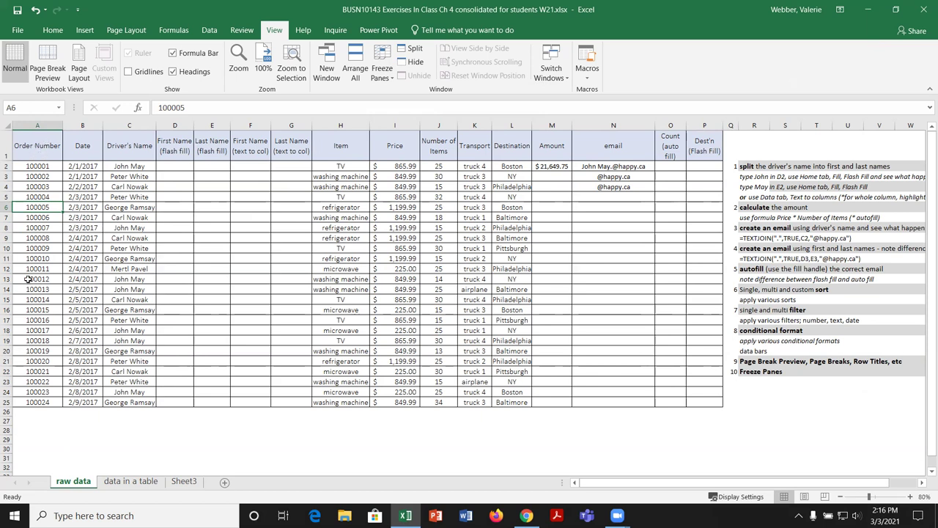
left_click(54, 165)
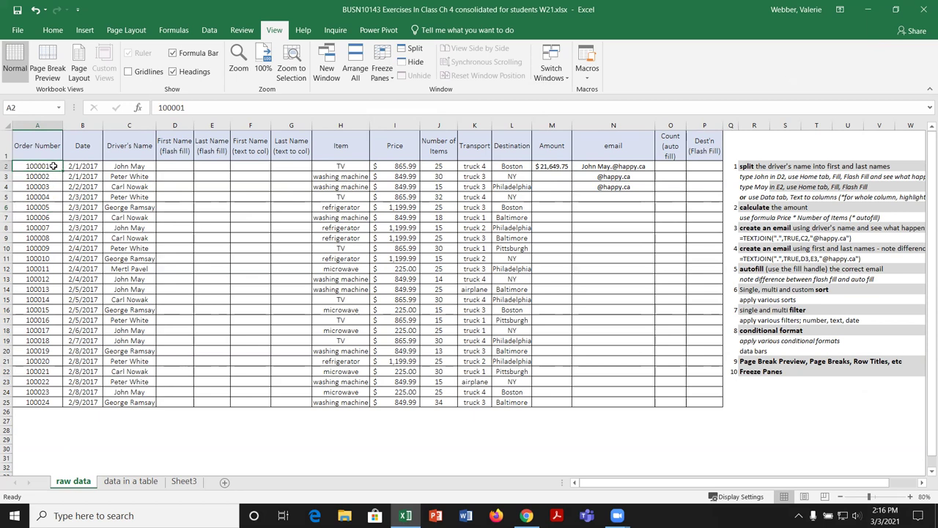
left_click(385, 68)
left_click(435, 100)
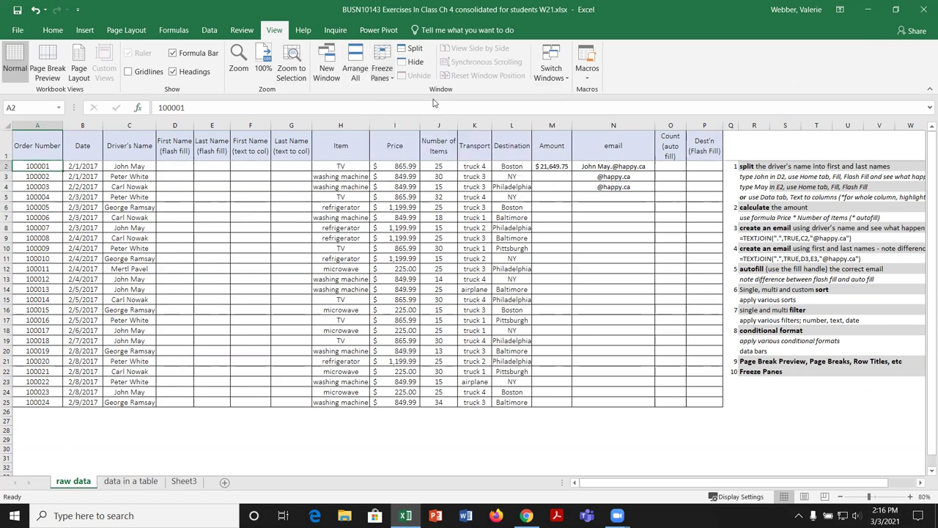
Scroll and move right to test the frozen header, then return to the data's start.
scroll(179, 242, "down", 7)
scroll(179, 242, "up", 7)
key("Right")
key("Right")
key("Right")
key("Right")
key("Right")
key("Right")
key("Right")
key("Right")
key("Right")
key("Right")
key("Right")
key("Right")
key("Right")
key("Right")
key("Right")
key("Right")
key("Right")
key("Right")
key("Right")
key("Right")
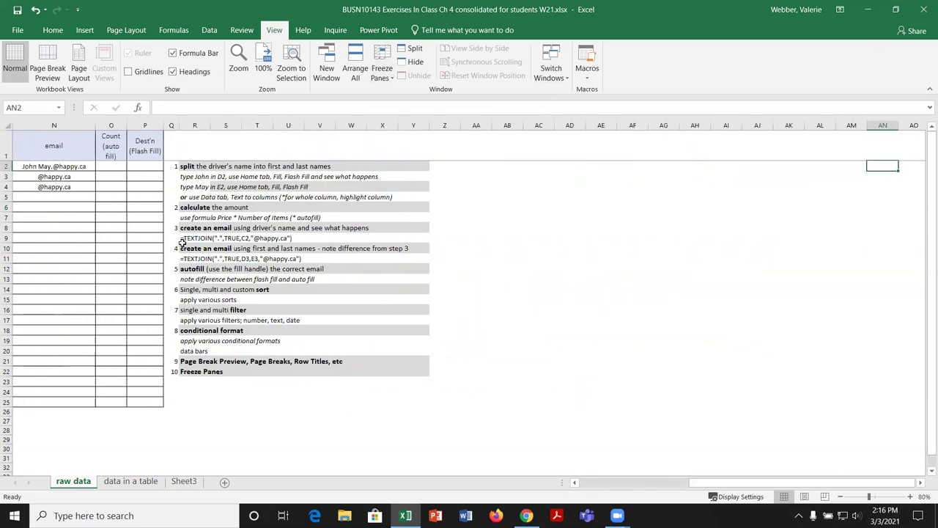
key("Home")
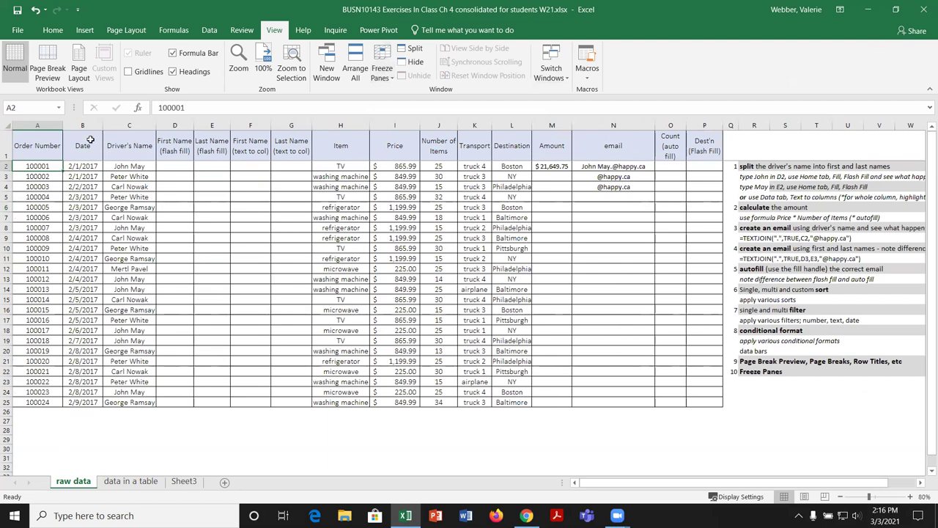
Freeze the top row, then freeze panes at B2 to lock the header row and Order Number column.
left_click(391, 67)
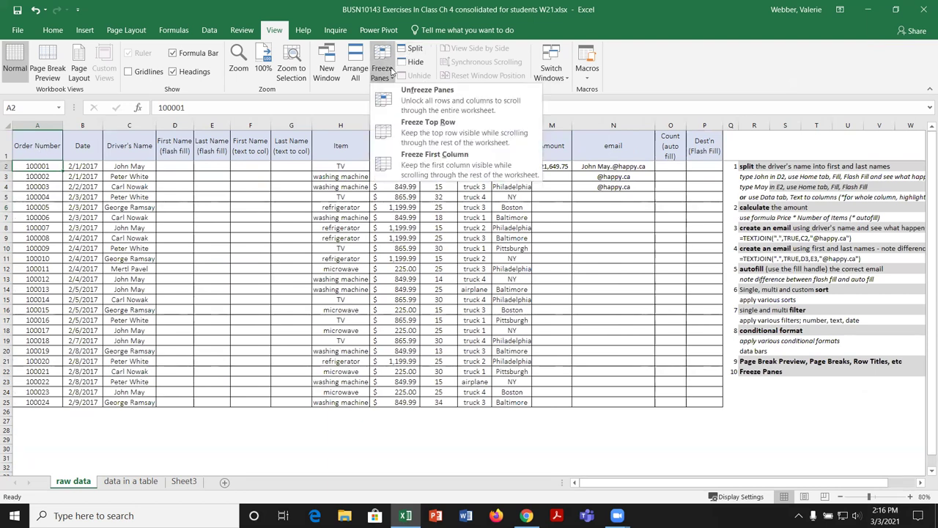
left_click(428, 126)
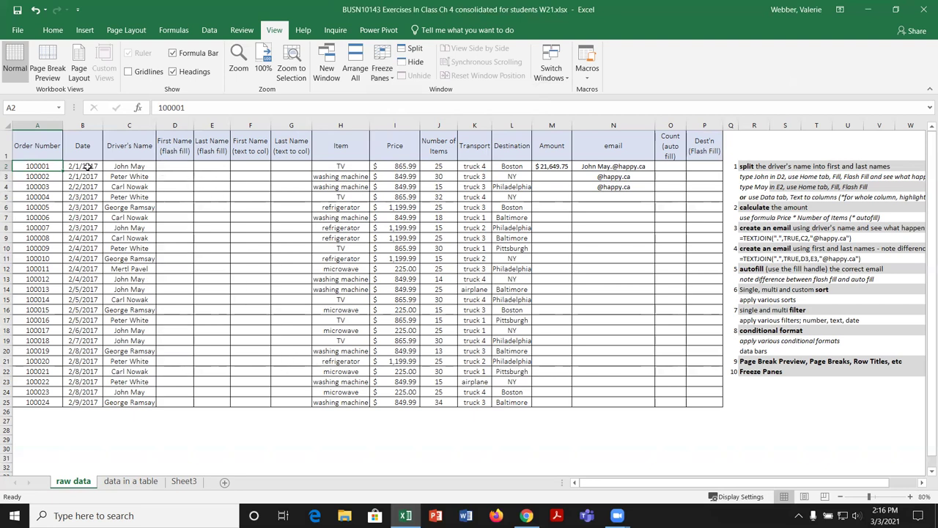
left_click(87, 167)
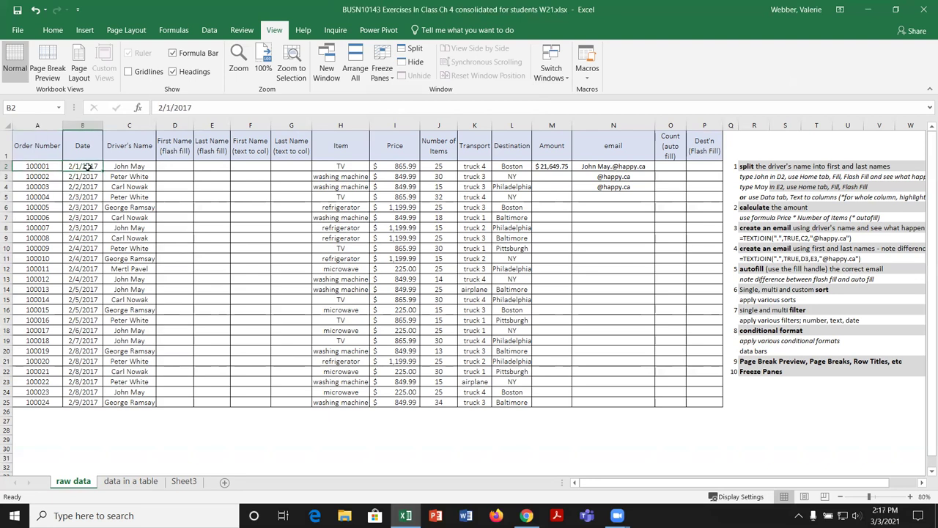
left_click(386, 69)
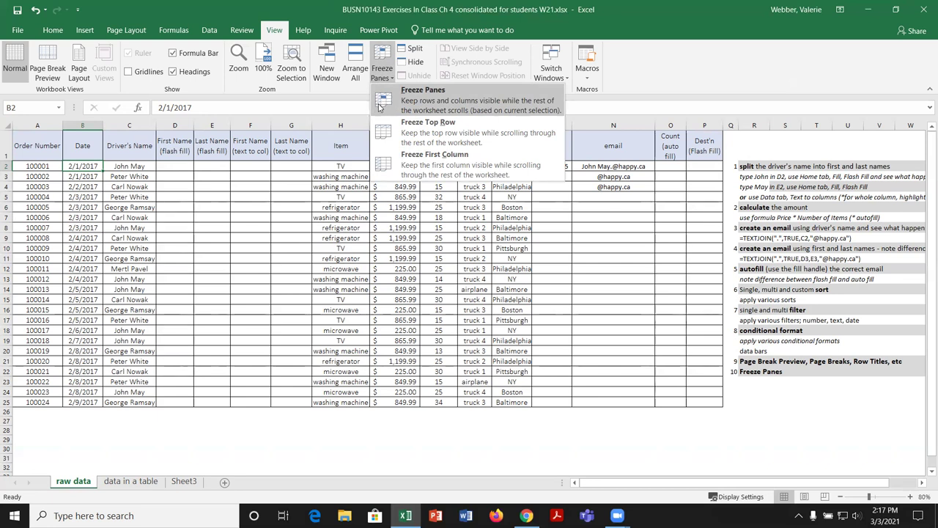
left_click(428, 107)
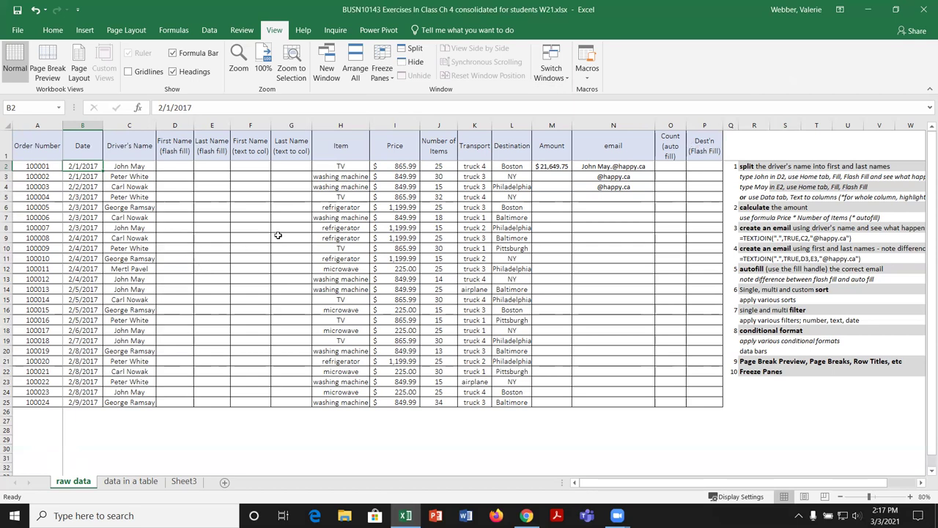
Scroll and move right to confirm column A stays fixed, then unfreeze all panes.
scroll(277, 235, "down", 7)
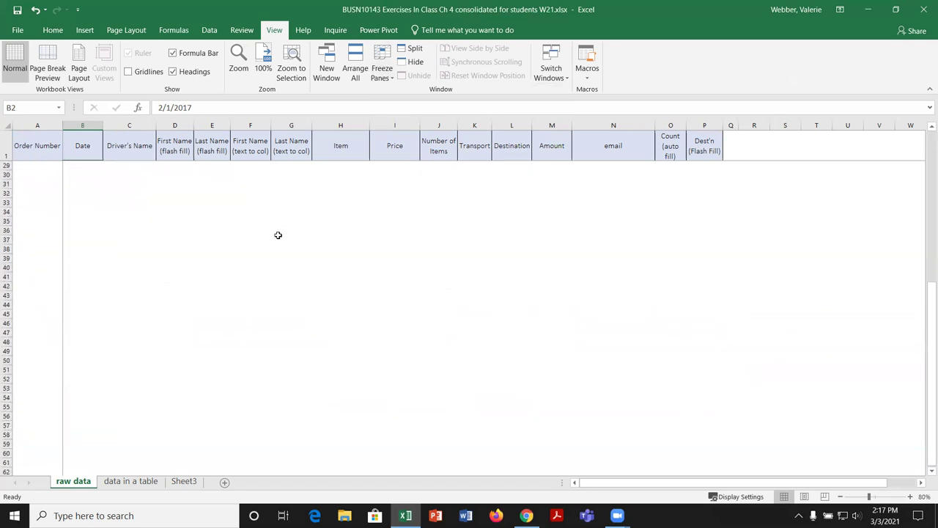
scroll(278, 237, "up", 7)
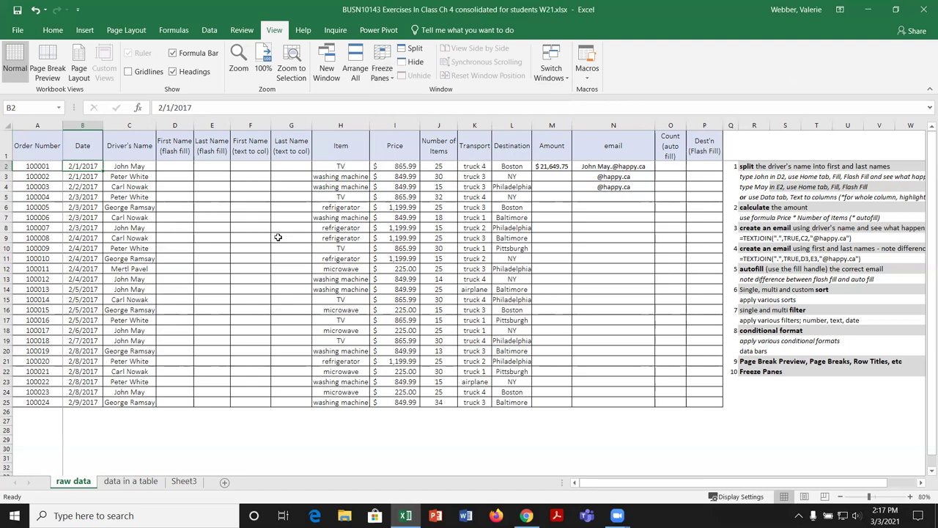
key("Right")
key("Right")
key("Right")
key("Right")
key("Right")
key("Right")
key("Right")
key("Right")
key("Right")
key("Right")
key("Right")
key("Right")
key("Right")
key("Right")
key("Right")
key("Right")
key("Right")
key("Right")
key("Right")
key("Right")
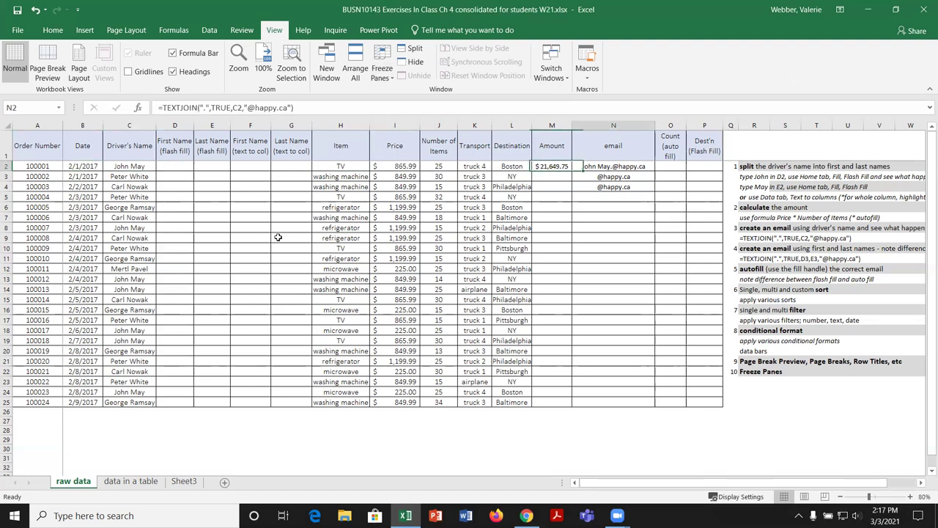
key("Right")
key("Right")
key("Right")
key("Right")
key("Right")
key("Right")
key("Right")
key("Right")
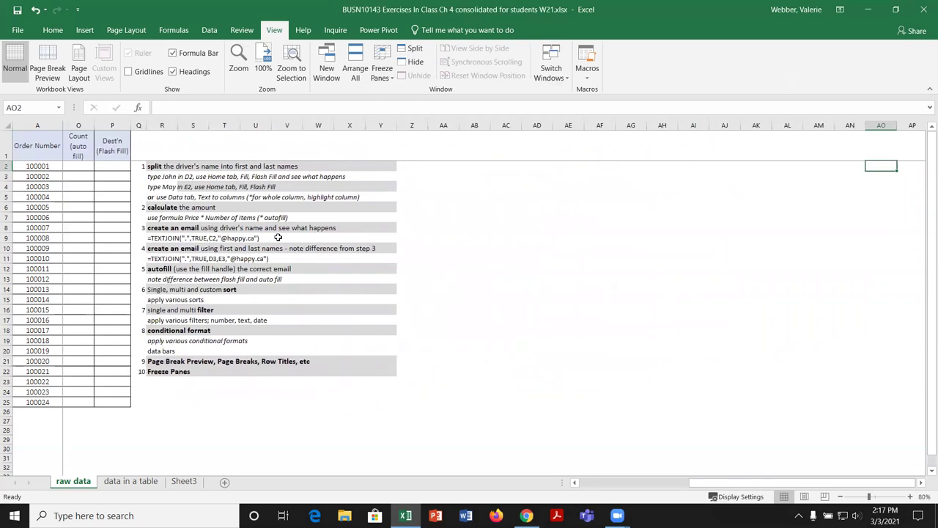
key("Right")
key("Right")
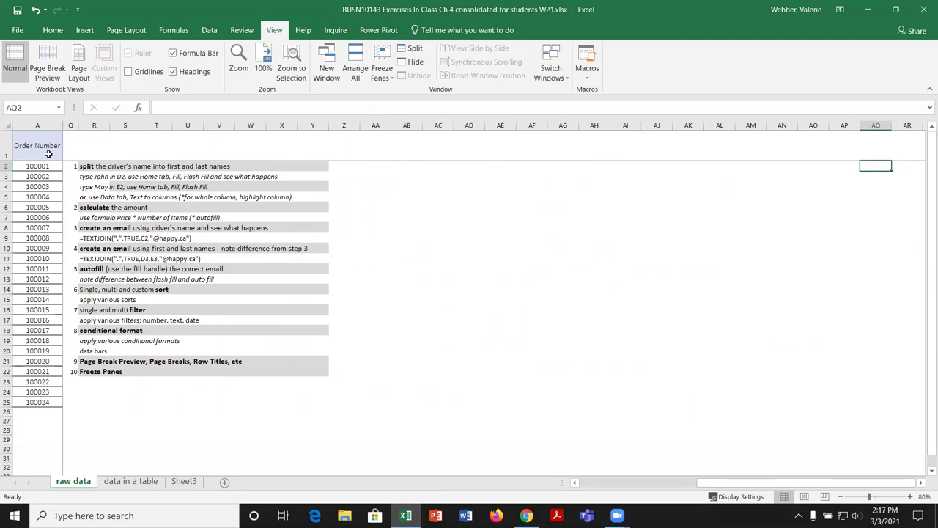
key("ctrl+Home")
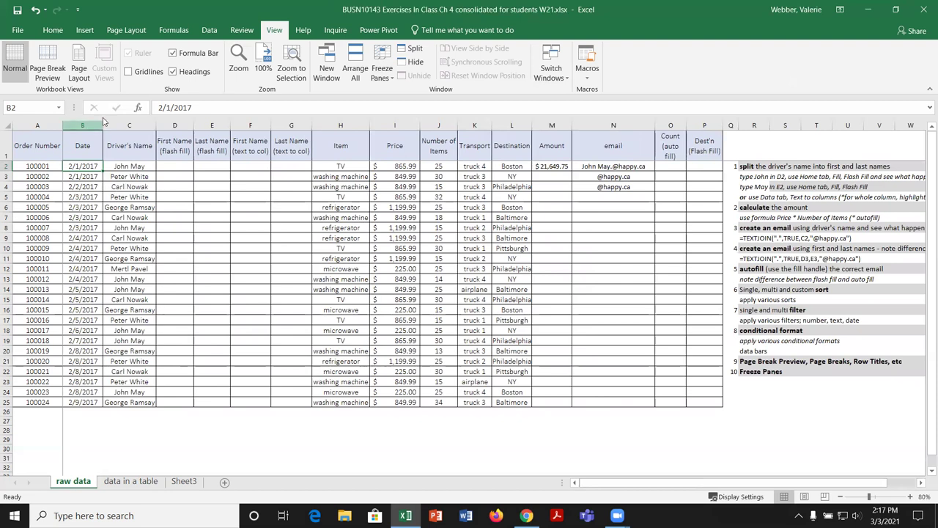
left_click(382, 73)
left_click(413, 96)
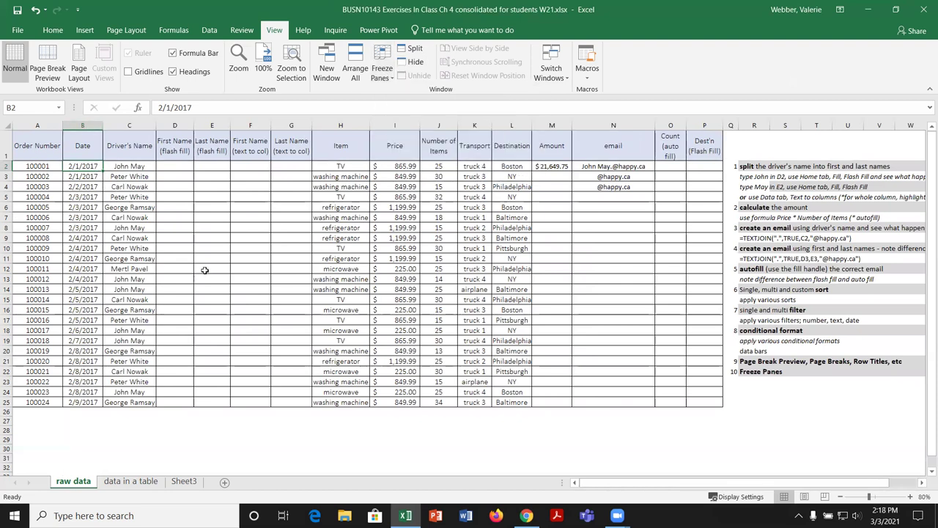
Insert five blank rows above the table headers.
left_click(6, 149)
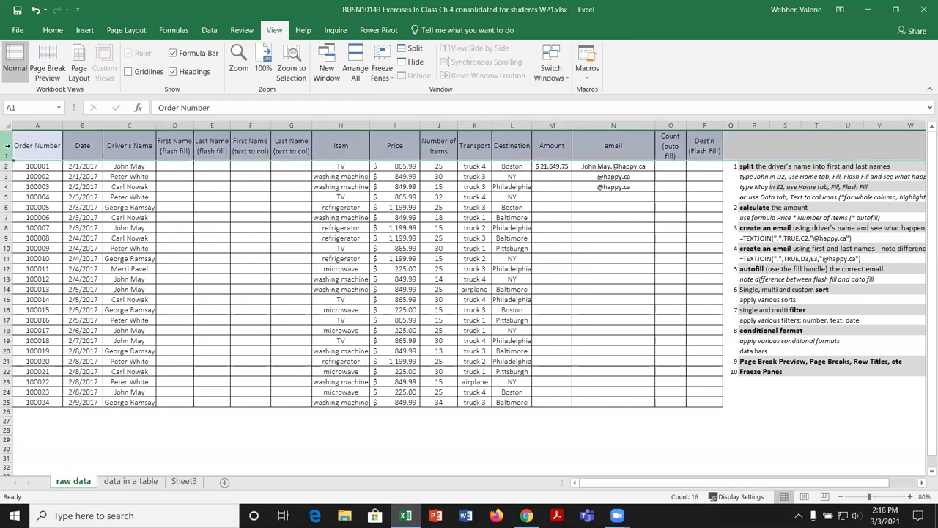
right_click(9, 150)
left_click(37, 233)
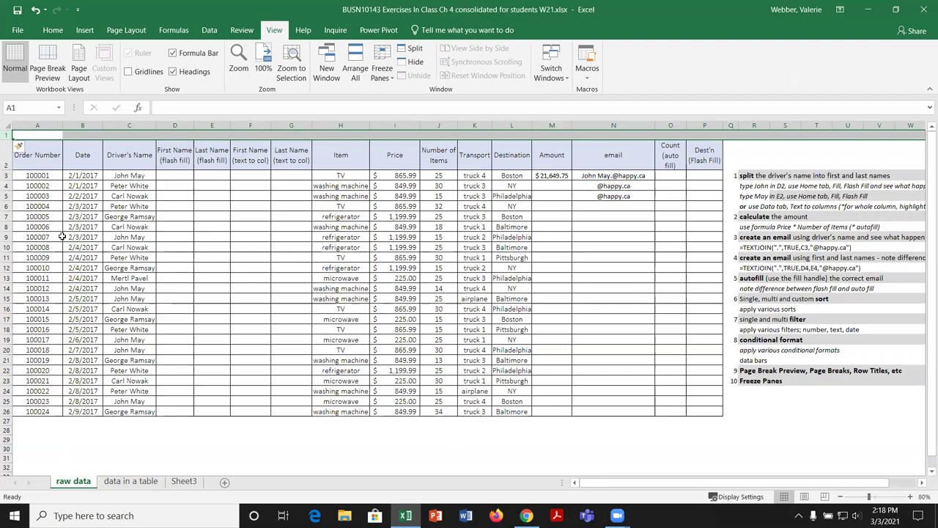
key("F4")
key("F4")
key("F4")
key("F4")
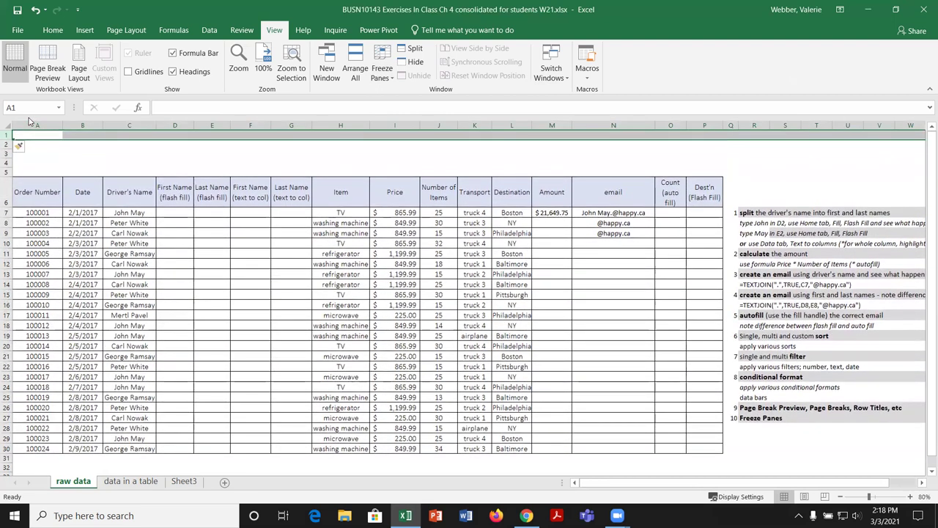
Enter the title 'Delivery Data' in A1 and =TODAY() in A3.
left_click(47, 134)
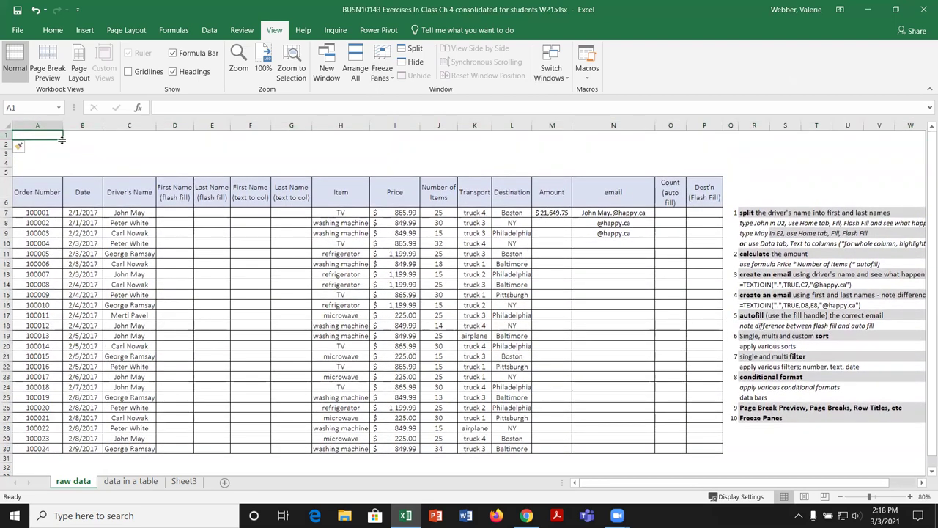
type("Delivery")
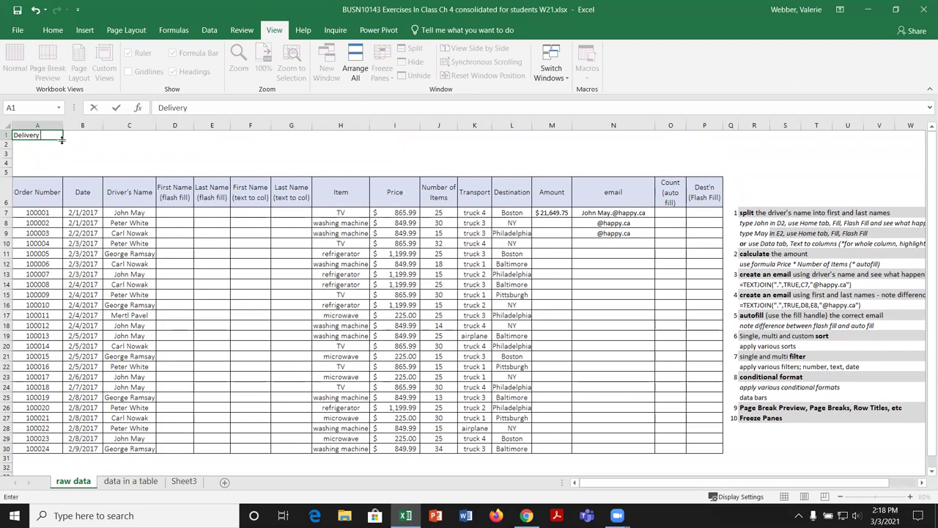
type(" Data")
key("Return")
key("Return")
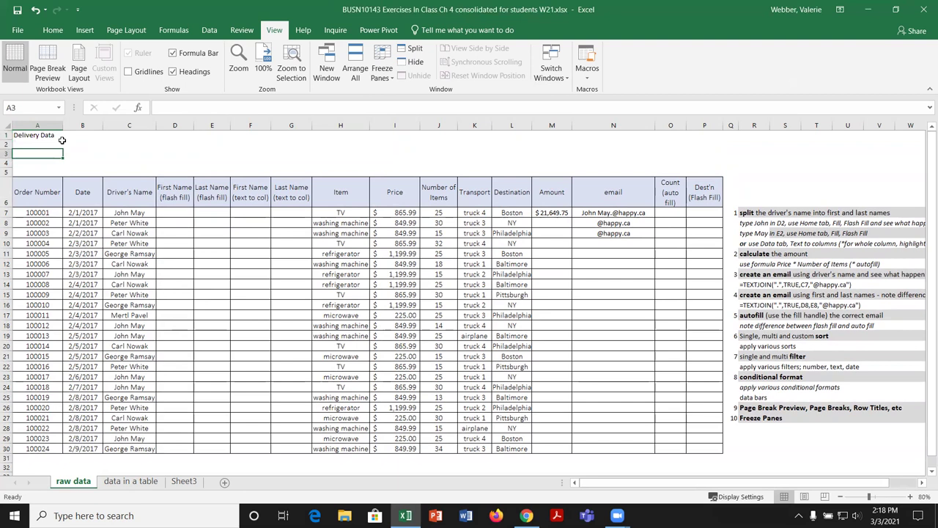
type("=today")
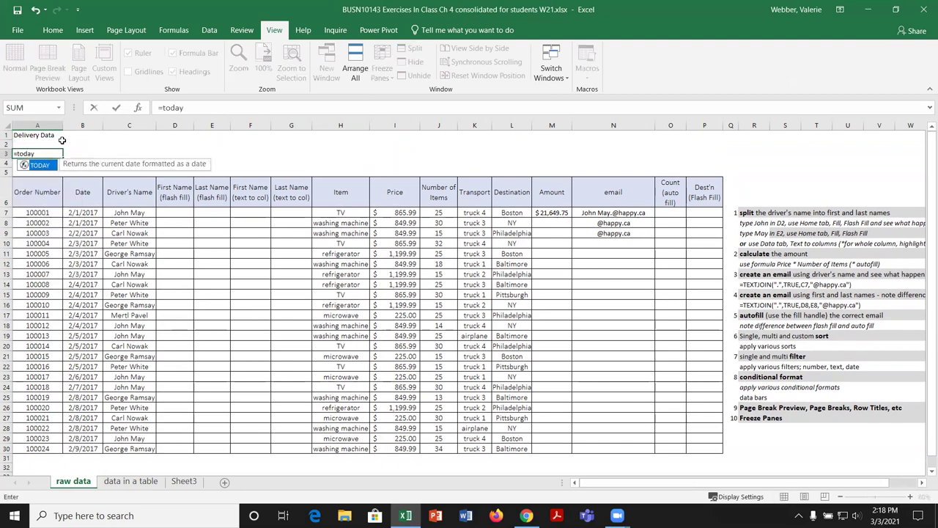
type("()")
key("Return")
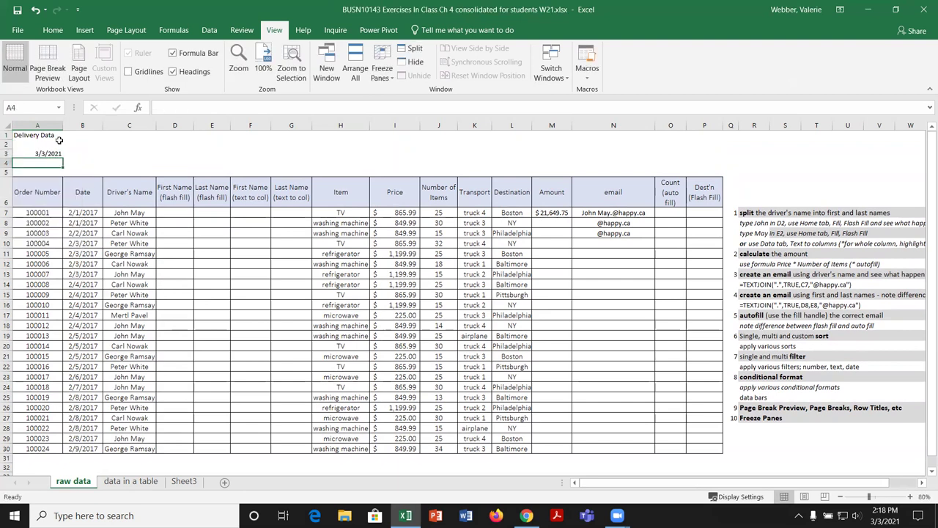
left_click(52, 133)
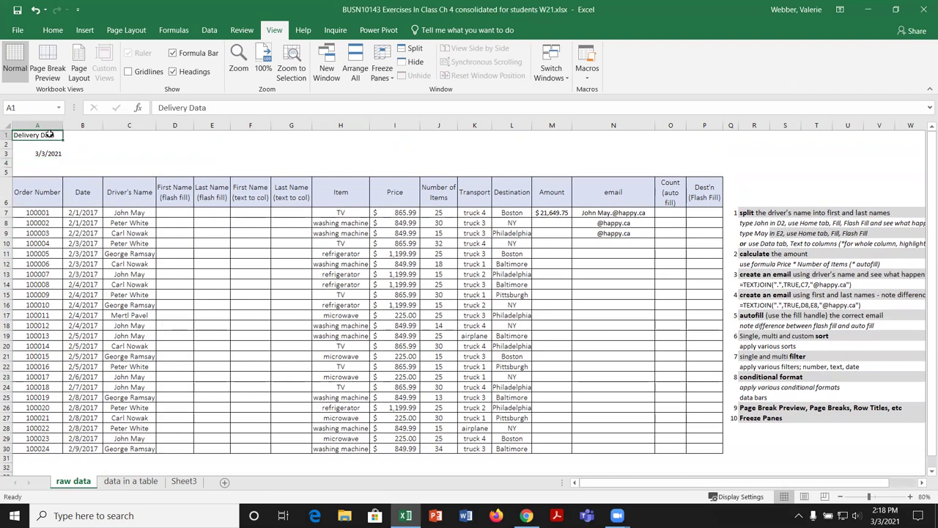
Apply the Heading 1 cell style to the Delivery Data title row, then select cell A7.
left_click(53, 30)
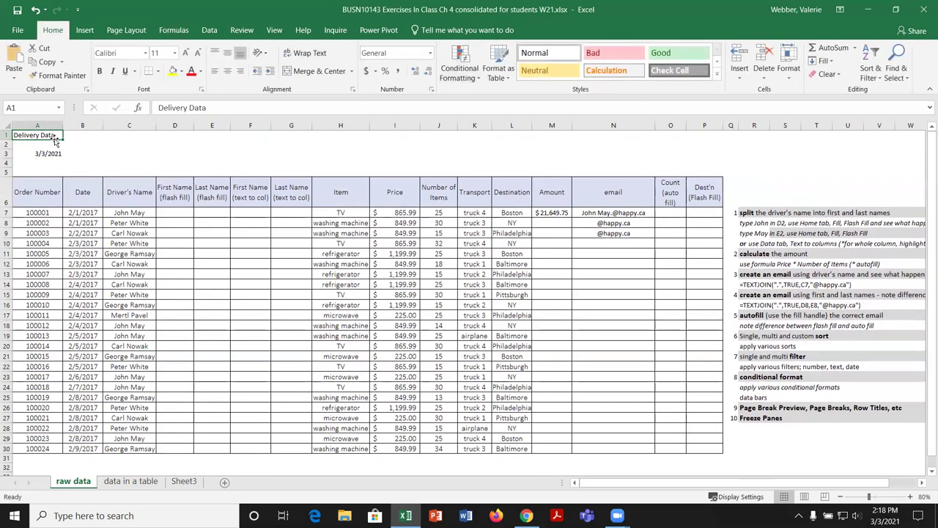
left_click_drag(55, 140, 693, 133)
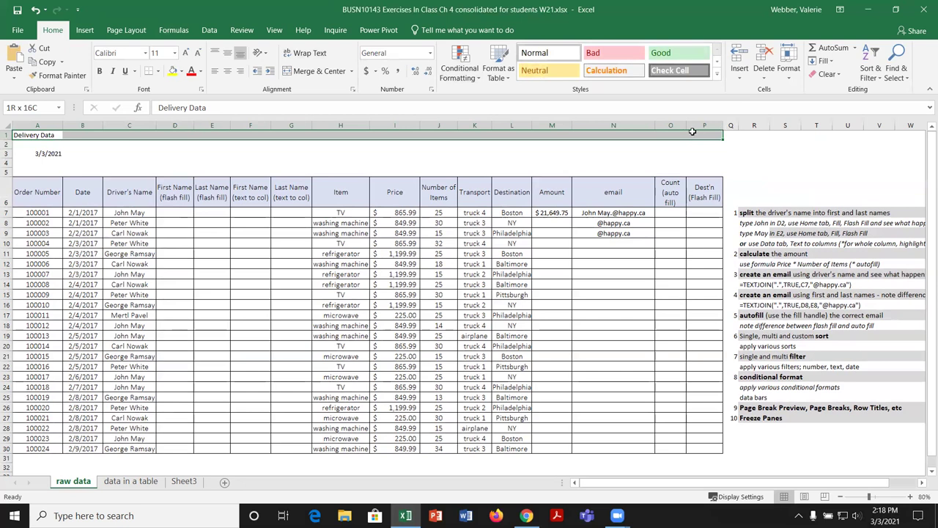
left_click(717, 73)
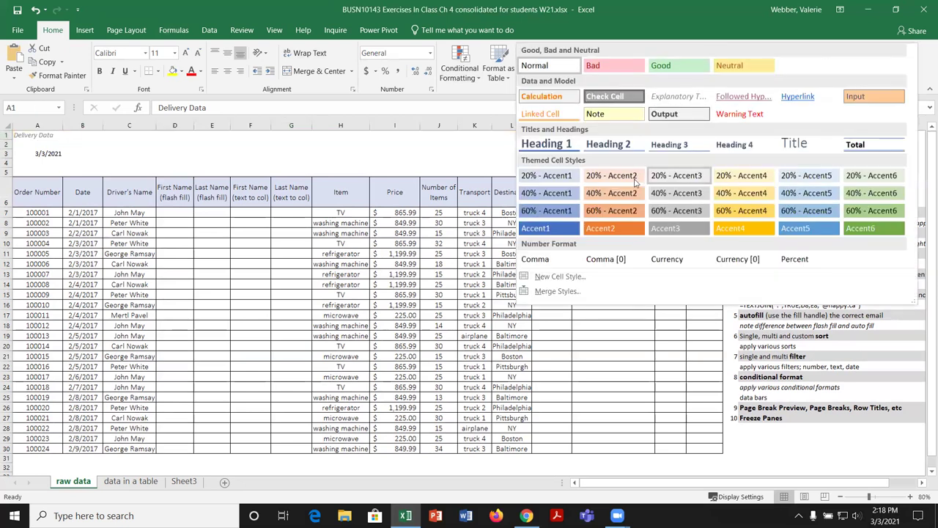
left_click(546, 144)
left_click(303, 167)
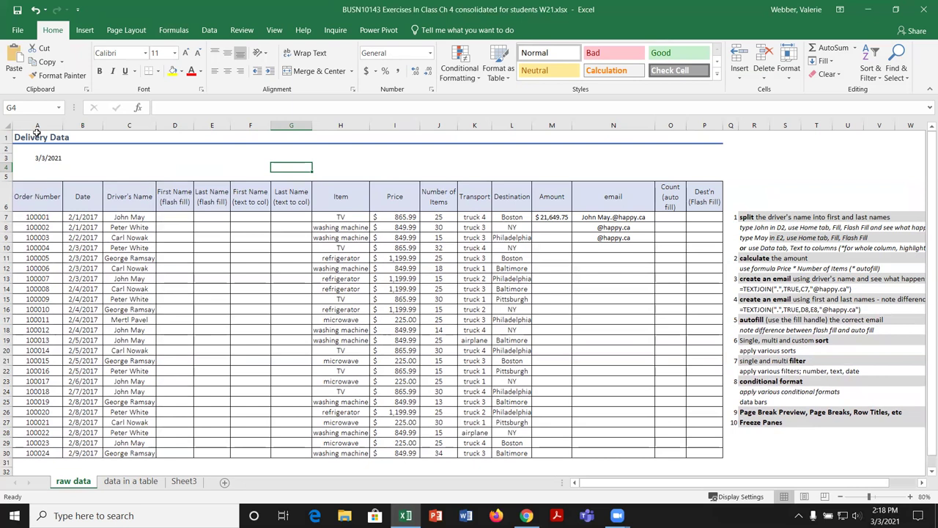
left_click(43, 218)
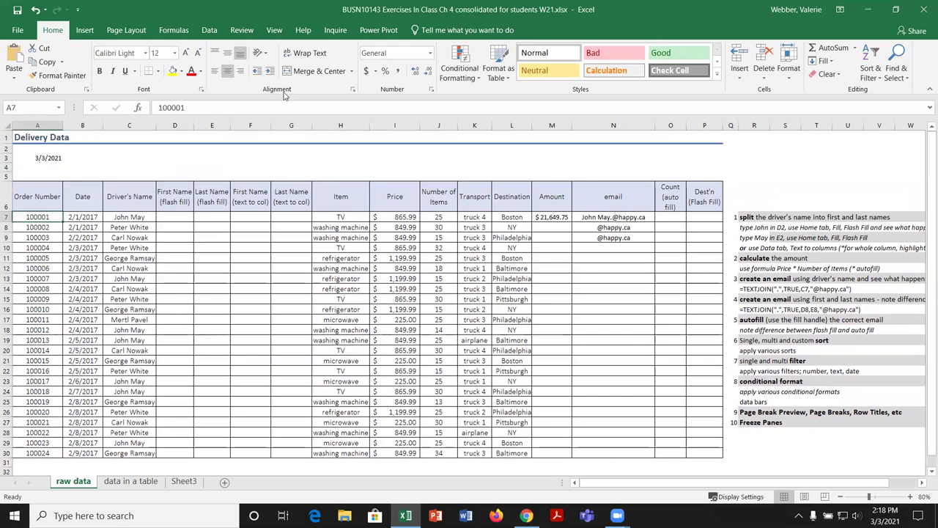
left_click(274, 30)
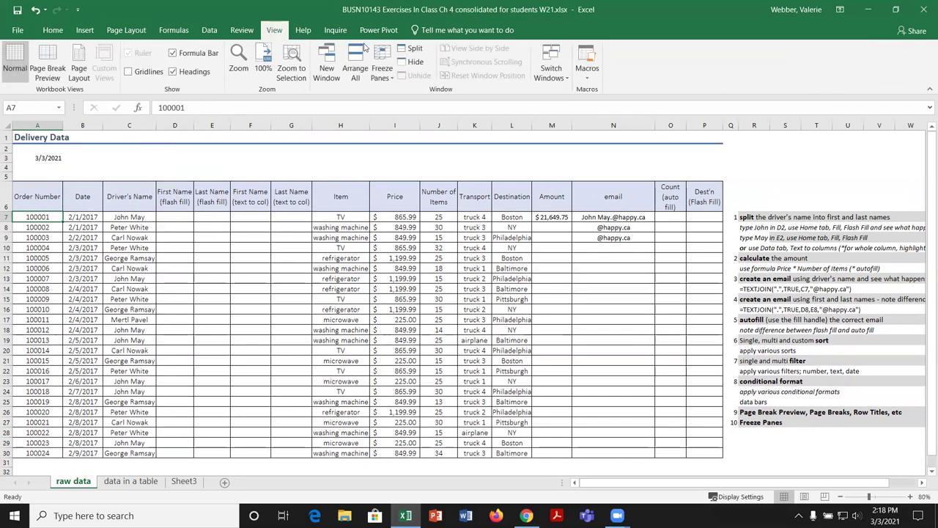
left_click(385, 60)
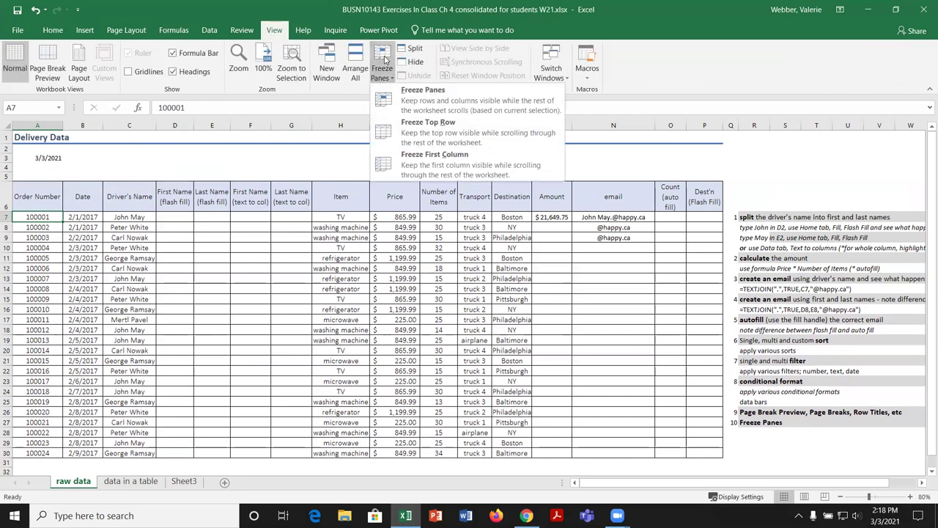
left_click(456, 109)
scroll(188, 301, "down", 9)
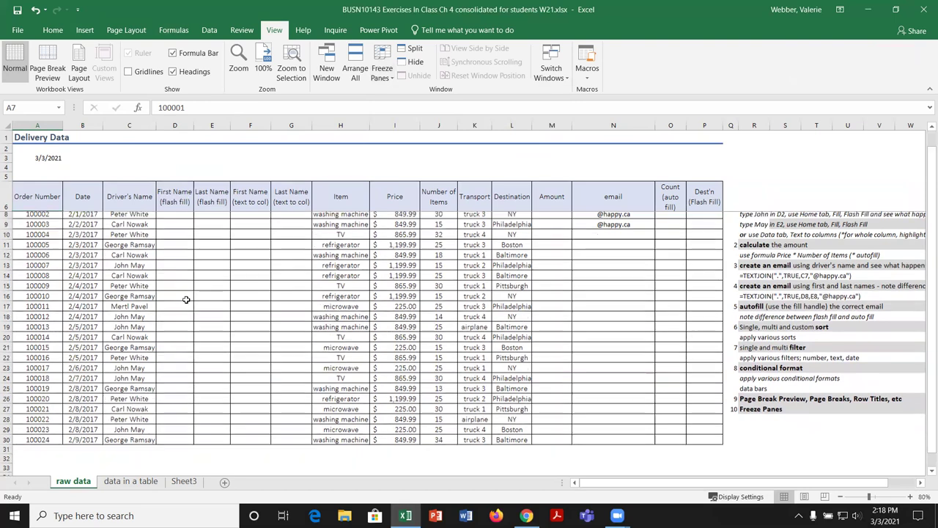
scroll(186, 300, "up", 9)
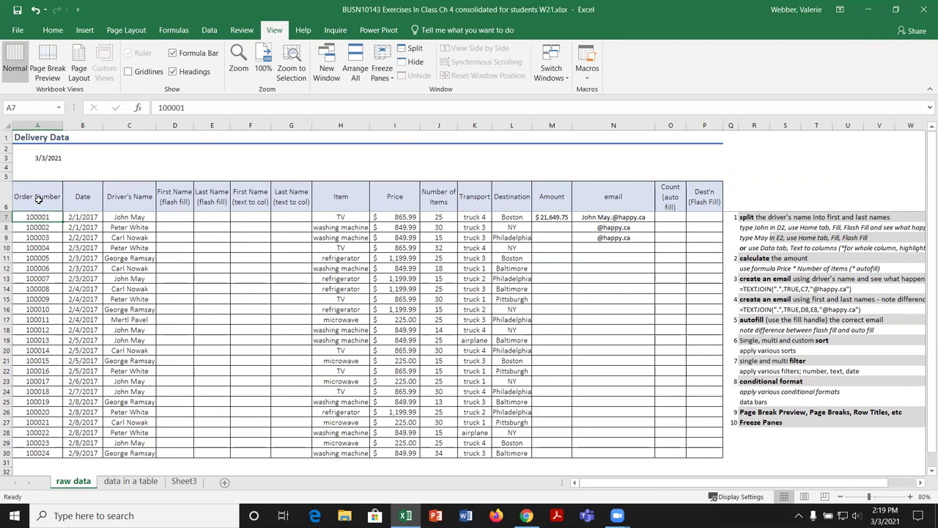
left_click(384, 63)
left_click(427, 97)
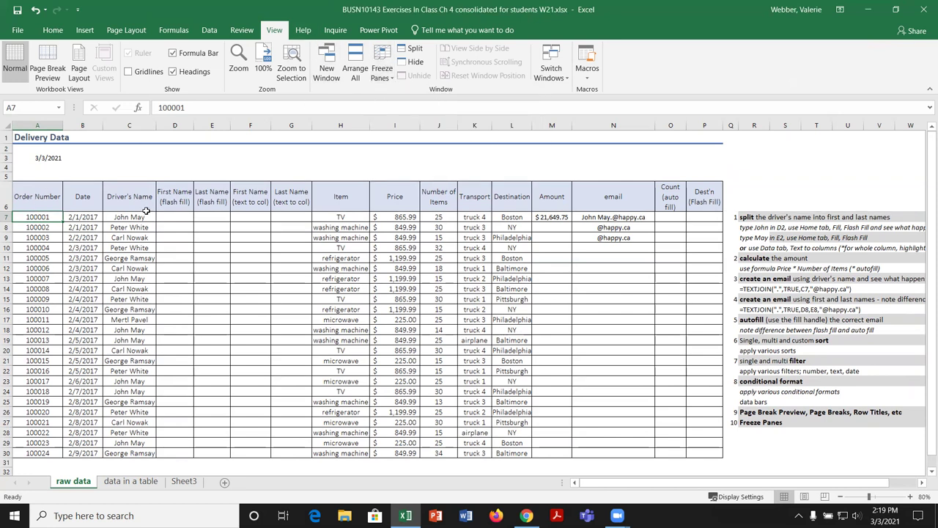
left_click(930, 471)
left_click(931, 471)
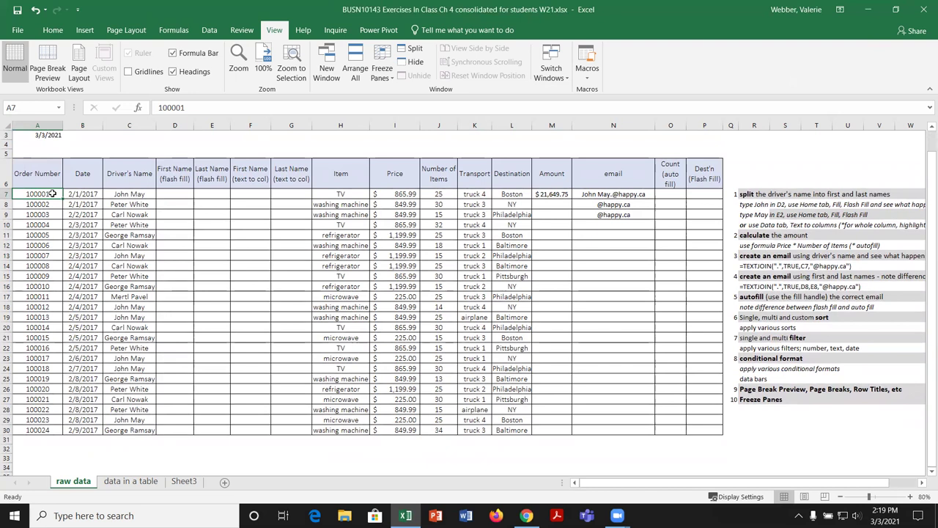
left_click(382, 60)
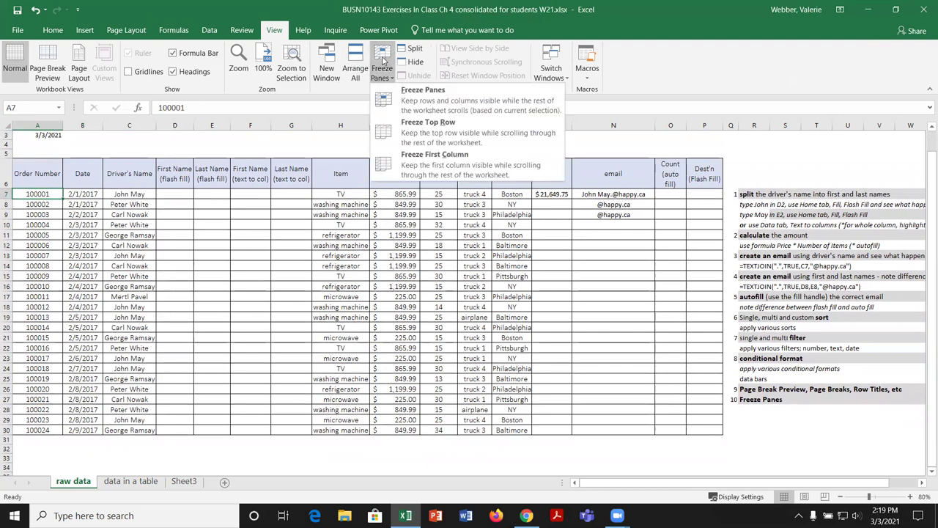
left_click(439, 105)
scroll(227, 269, "down", 4)
scroll(227, 269, "down", 2)
scroll(227, 269, "up", 7)
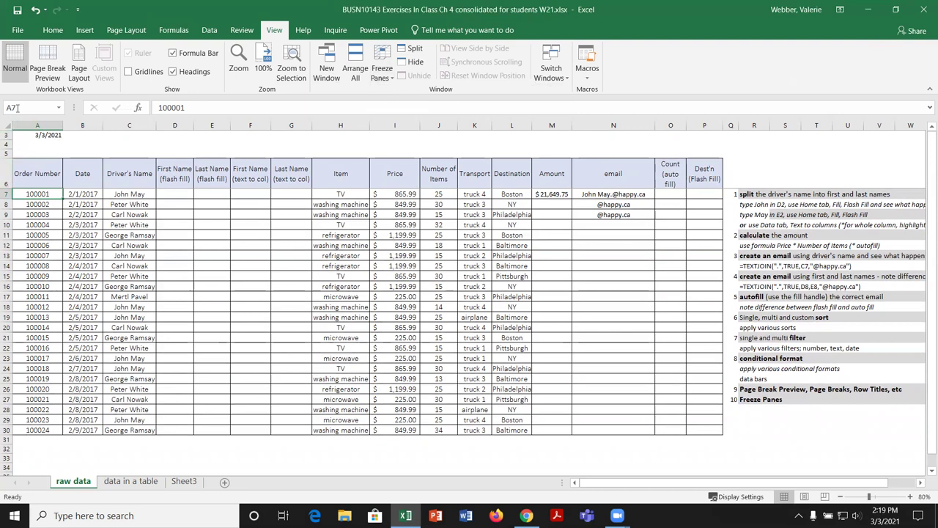
left_click(383, 70)
left_click(419, 95)
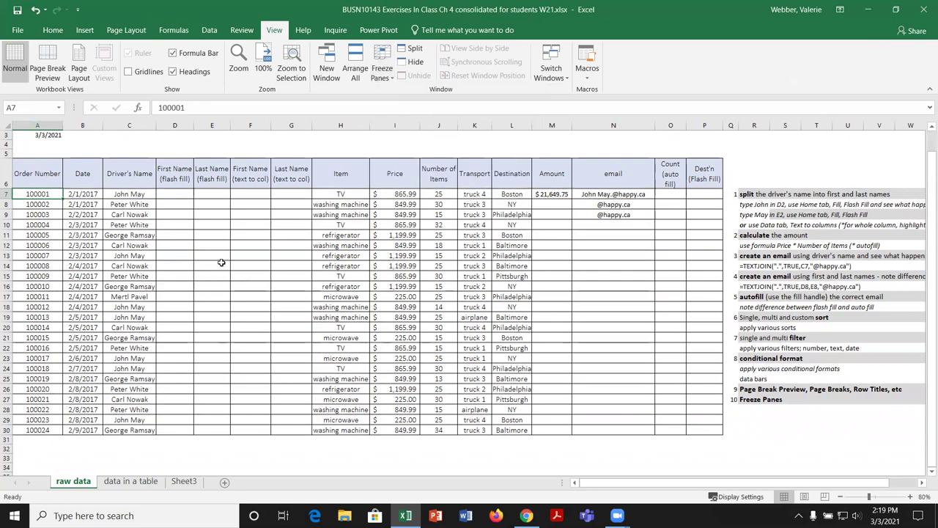
scroll(213, 257, "up", 1)
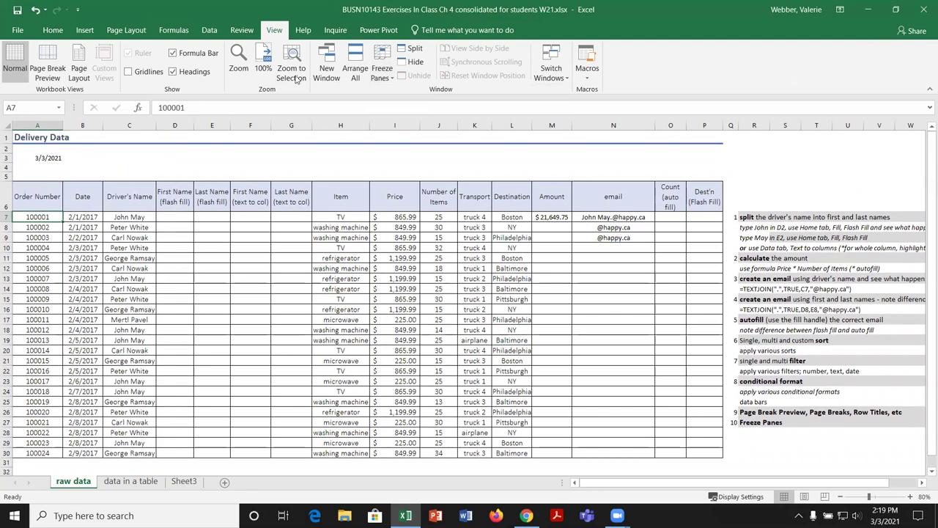
left_click(382, 59)
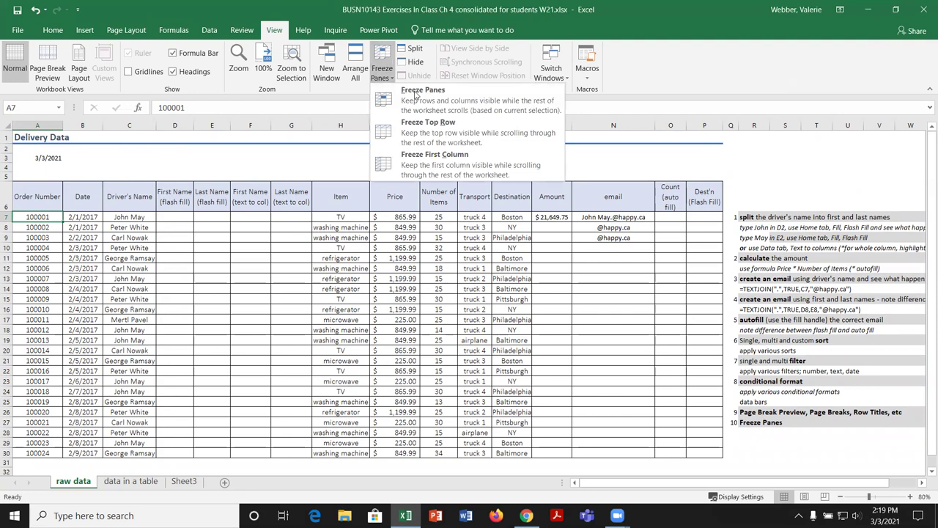
left_click(418, 98)
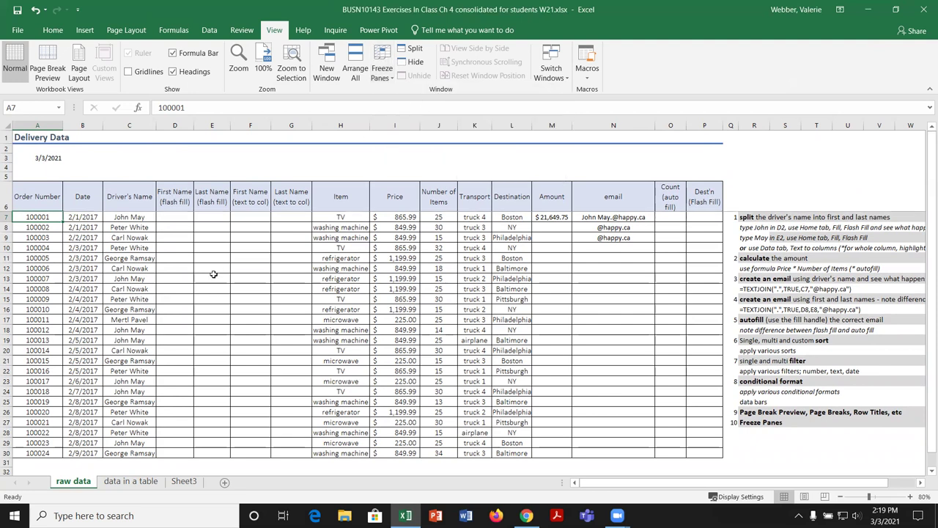
scroll(213, 273, "down", 6)
scroll(214, 273, "down", 2)
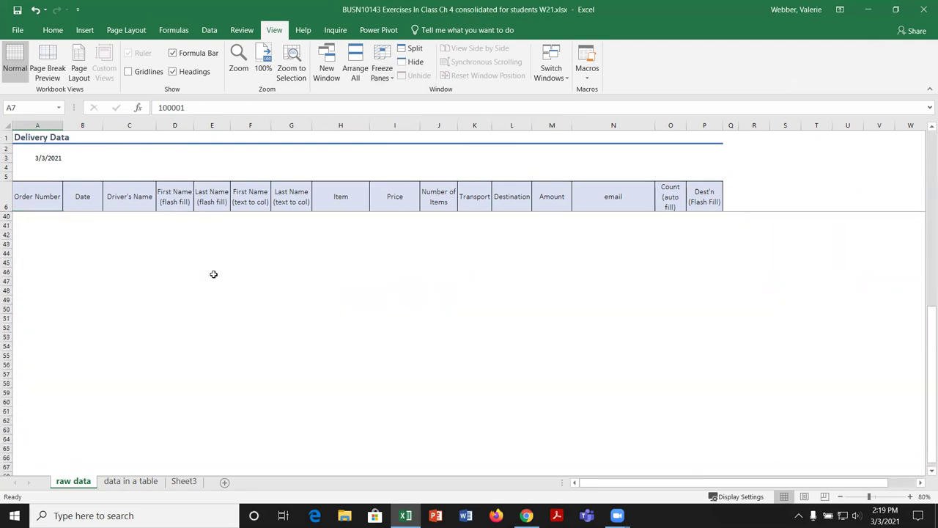
scroll(213, 274, "up", 8)
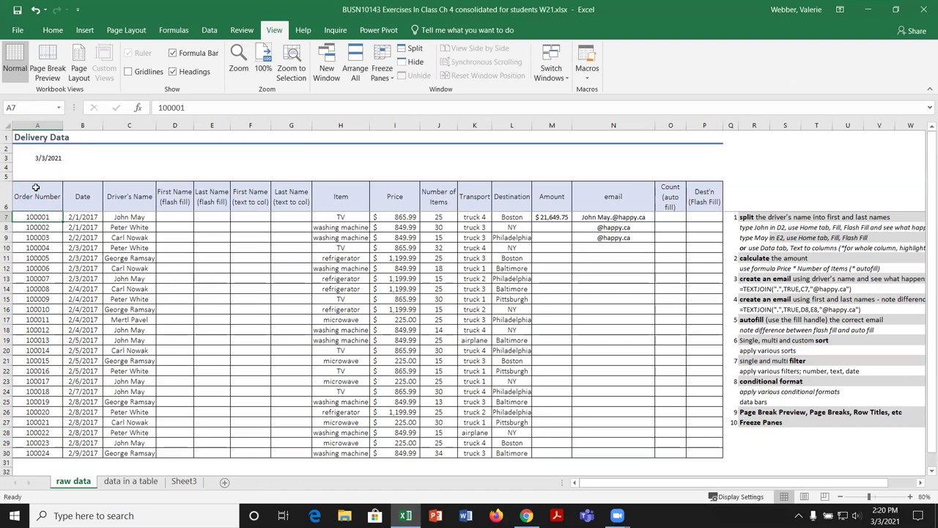
left_click(382, 73)
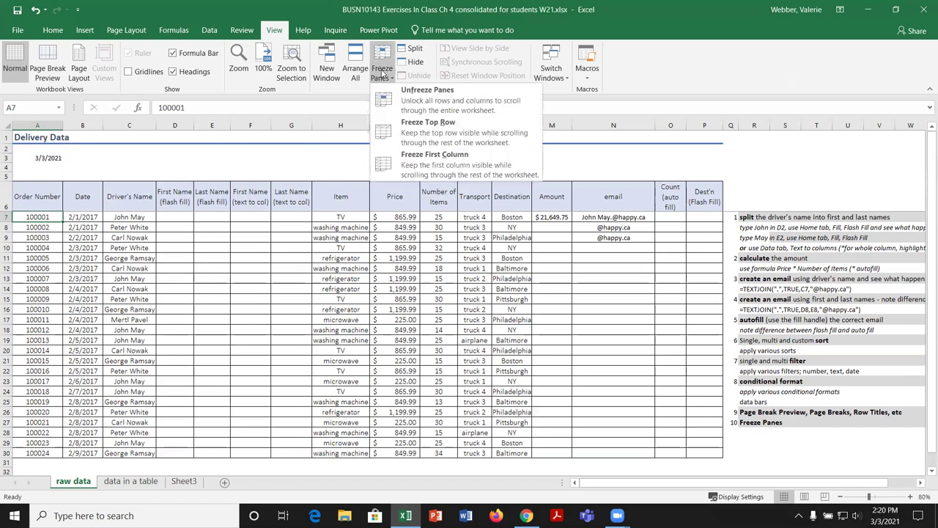
left_click(425, 101)
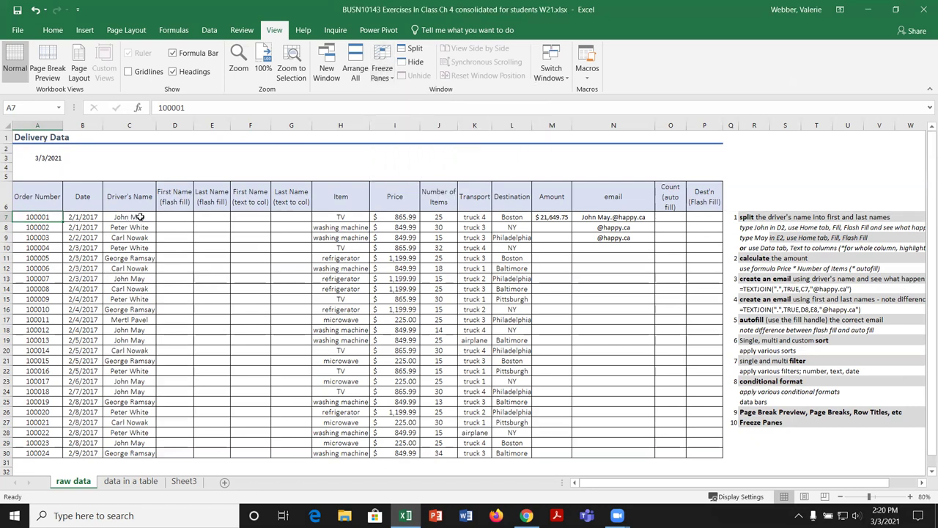
left_click(141, 217)
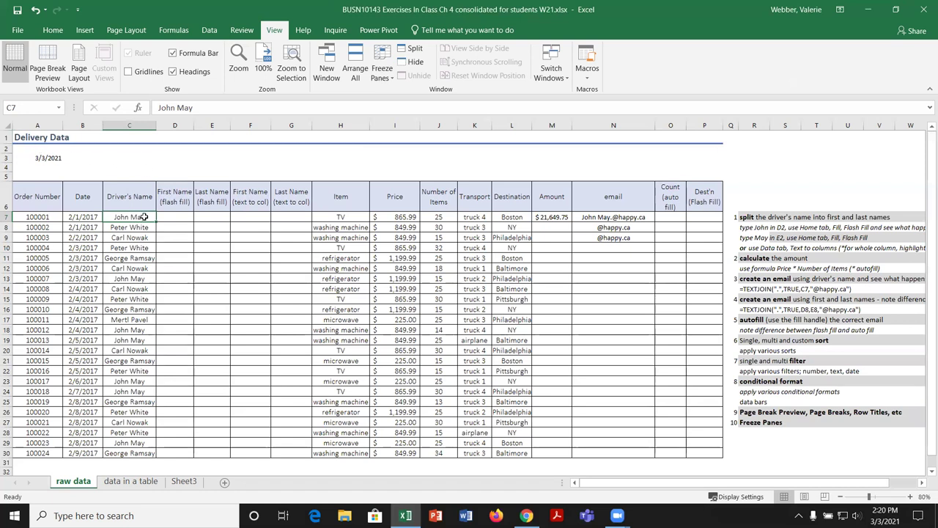
Freeze panes at C7 to lock rows 1–6 and columns A–B, then test by moving to column BA and back.
left_click(383, 66)
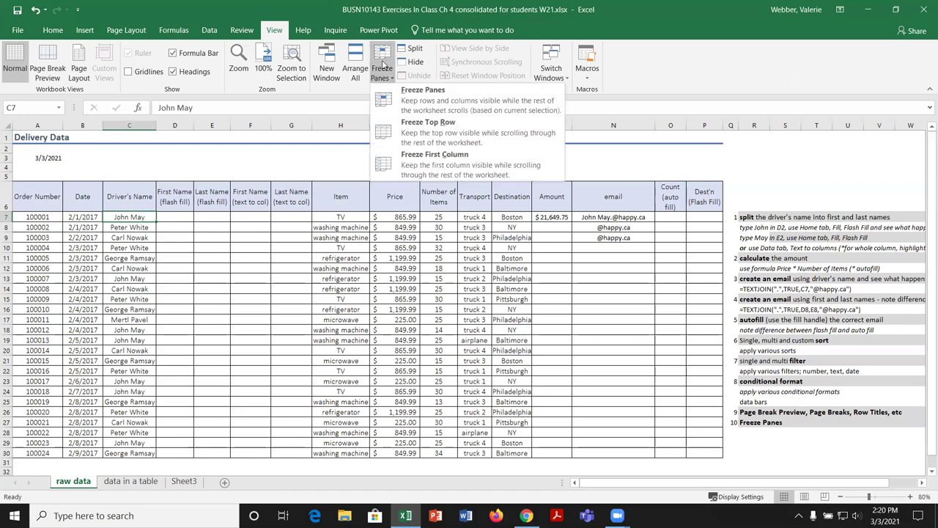
left_click(438, 103)
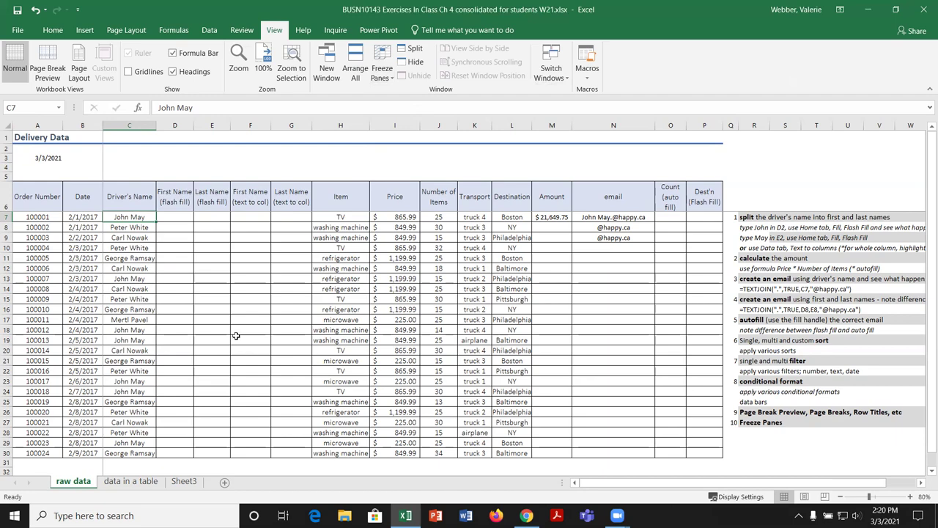
scroll(235, 323, "down", 6)
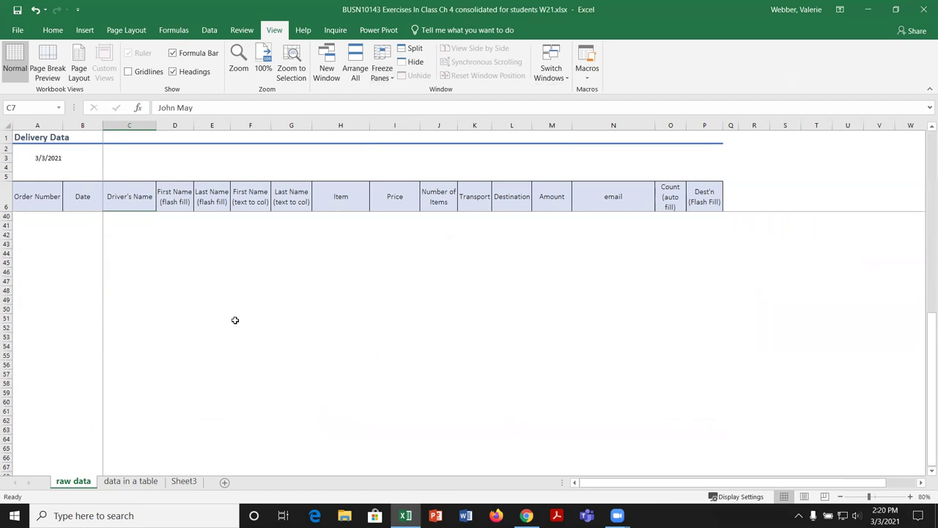
scroll(235, 321, "up", 6)
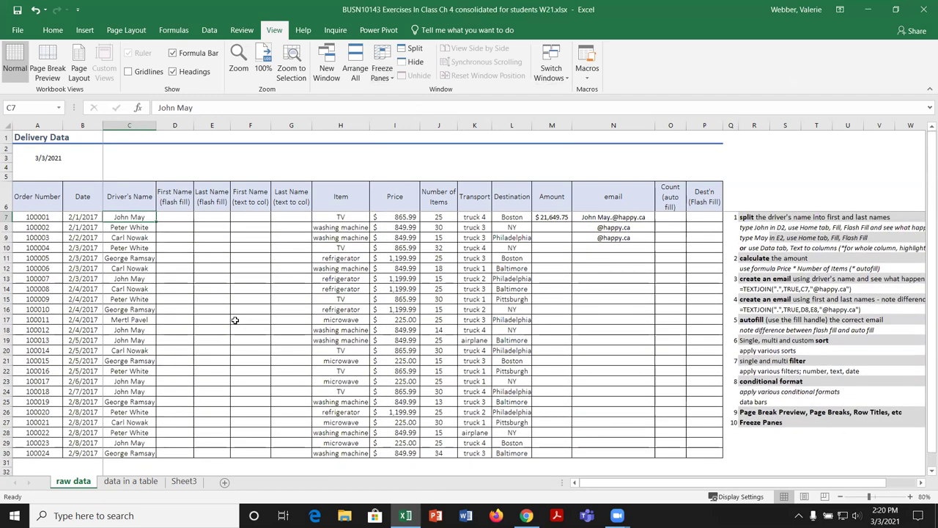
key("Right")
key("Right")
key("Right")
key("Right")
key("Right")
key("Right")
key("Right")
key("Right")
key("Right")
key("Right")
key("Right")
key("Right")
key("Right")
key("Right")
key("Right")
key("Right")
key("Right")
key("Right")
key("Right")
key("Right")
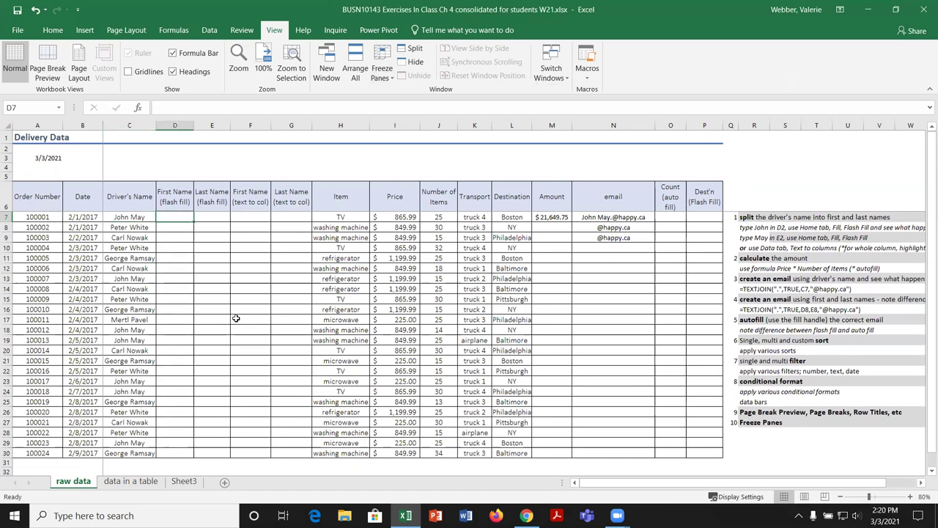
key("Right")
key("Right")
key("Right")
key("Right")
key("Right")
key("Right")
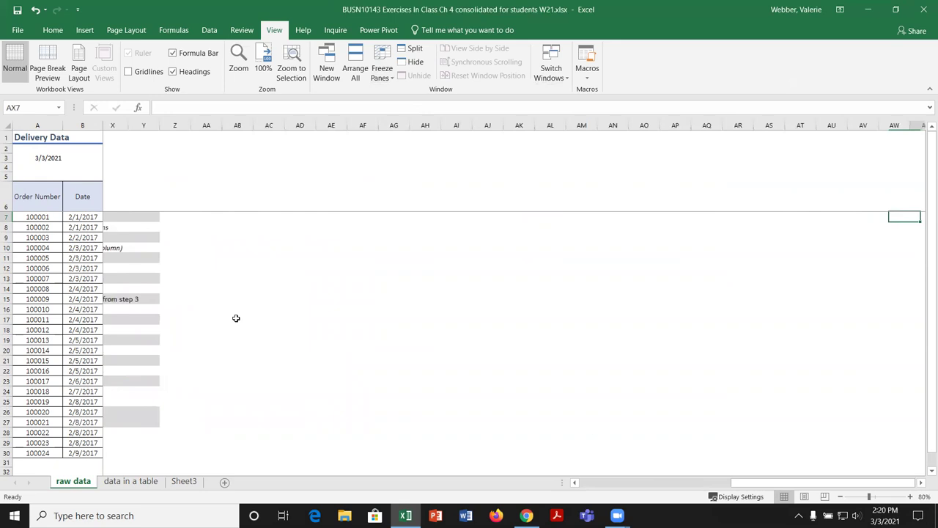
key("Right")
key("Right")
key("Right")
key("Right")
key("Right")
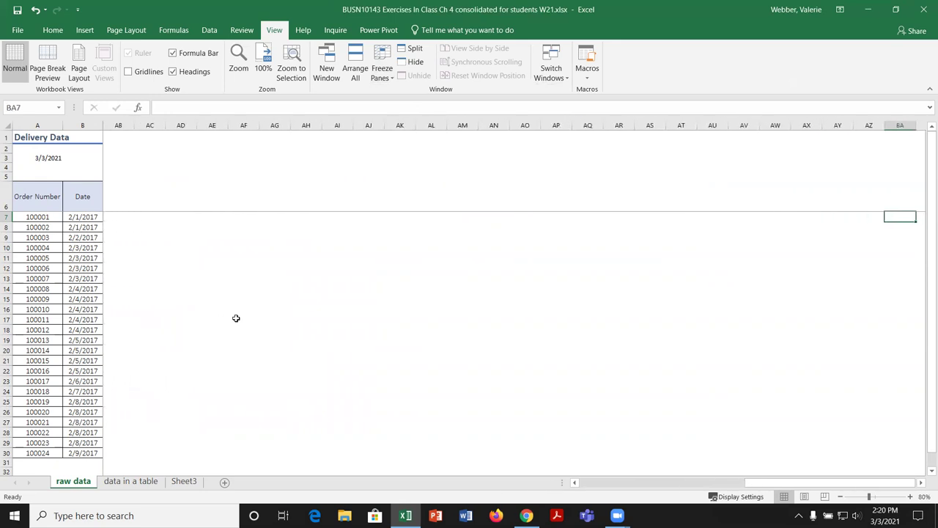
key("Left")
key("Left")
key("Left")
key("Left")
key("Left")
key("Left")
key("Left")
key("Left")
key("Left")
key("Left")
key("Left")
key("Left")
key("Left")
key("Left")
key("Left")
key("Left")
key("Left")
key("Left")
key("Left")
key("Left")
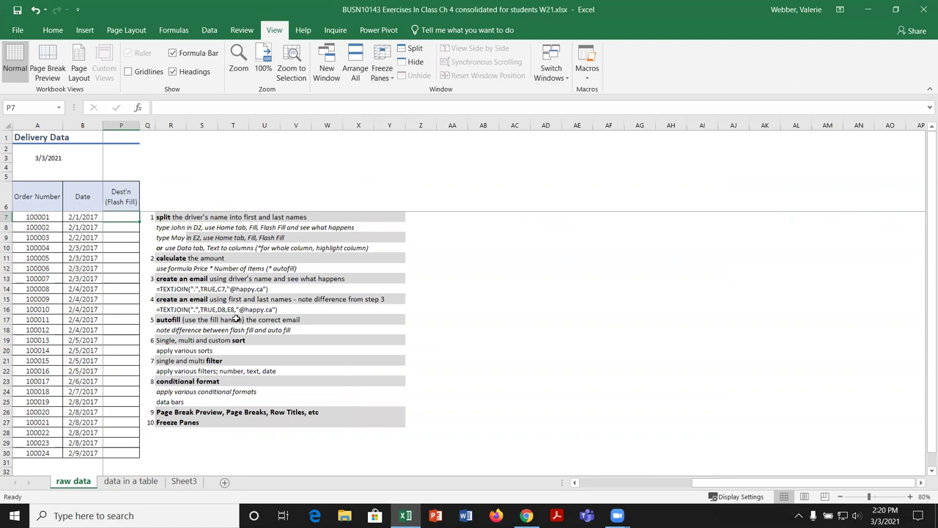
key("Home")
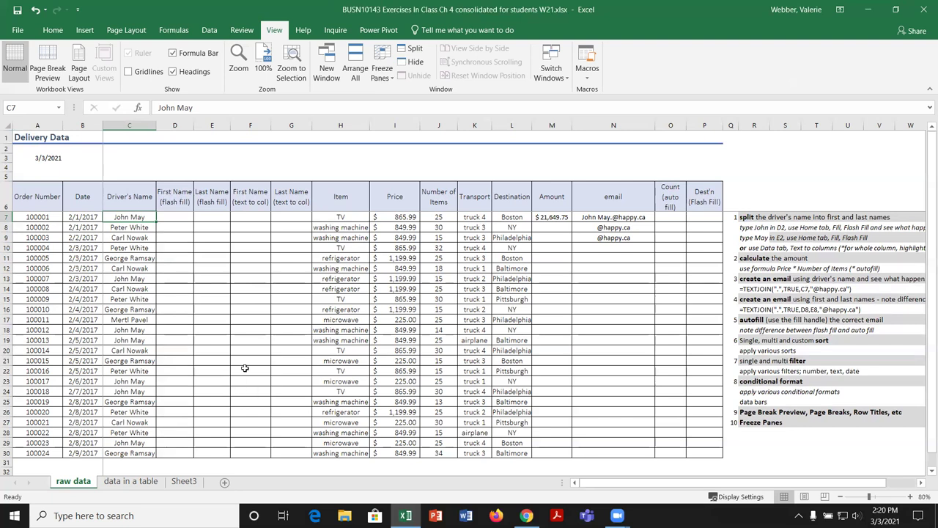
Unfreeze all panes and switch the Delivery Data sheet to Page Break Preview.
left_click(382, 66)
left_click(441, 100)
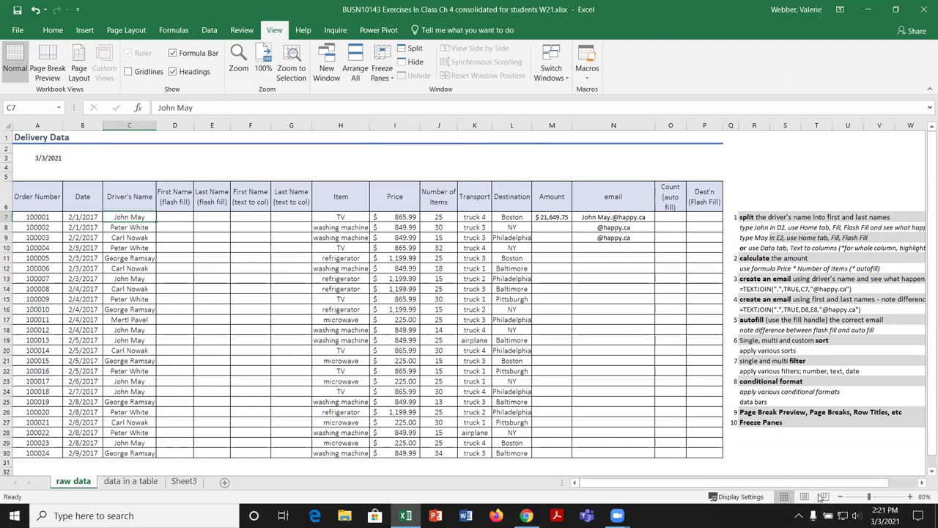
left_click(47, 58)
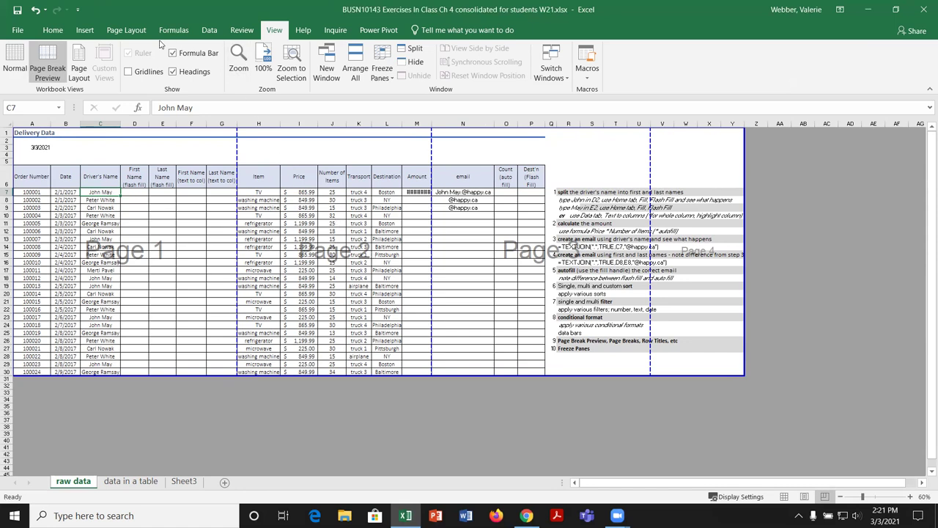
left_click(135, 32)
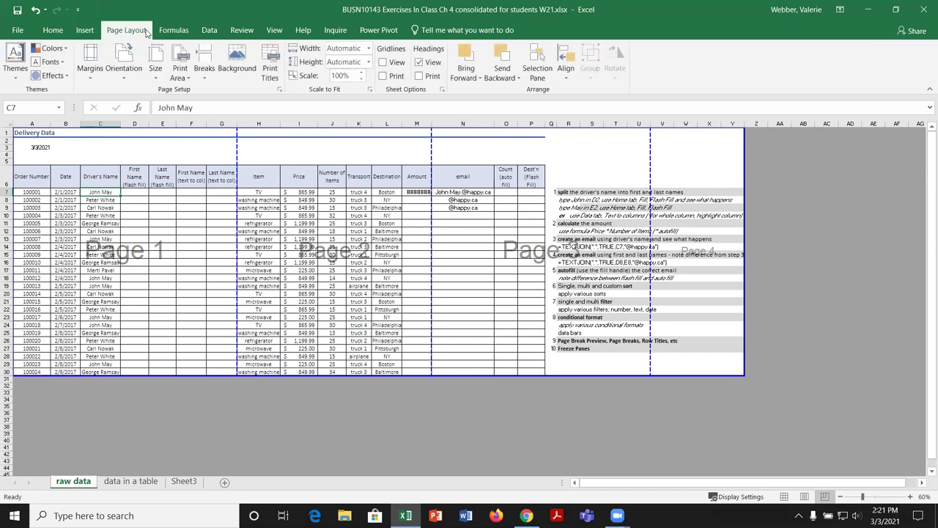
left_click(185, 76)
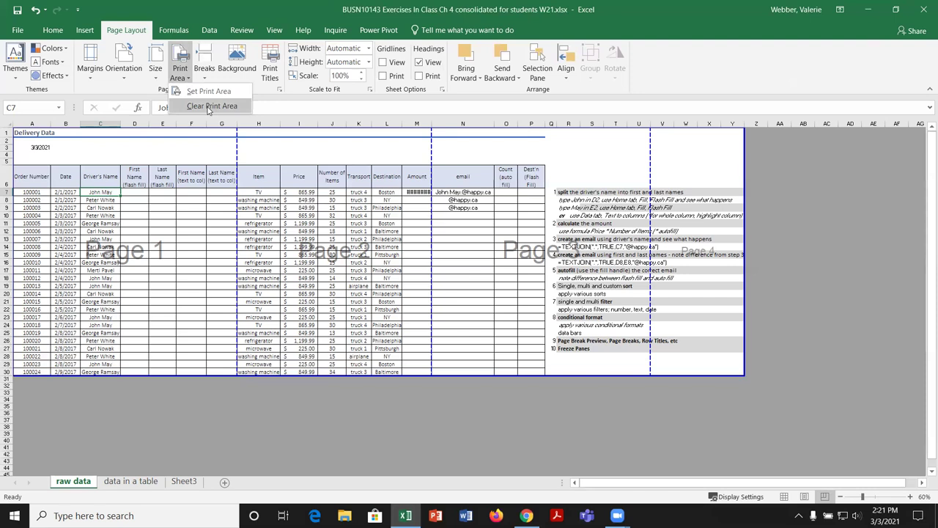
left_click(299, 176)
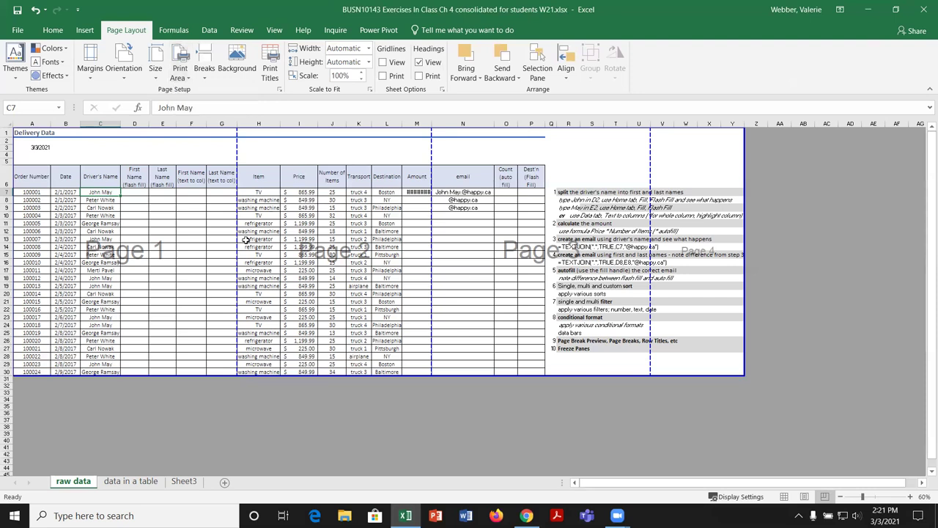
left_click_drag(33, 132, 227, 370)
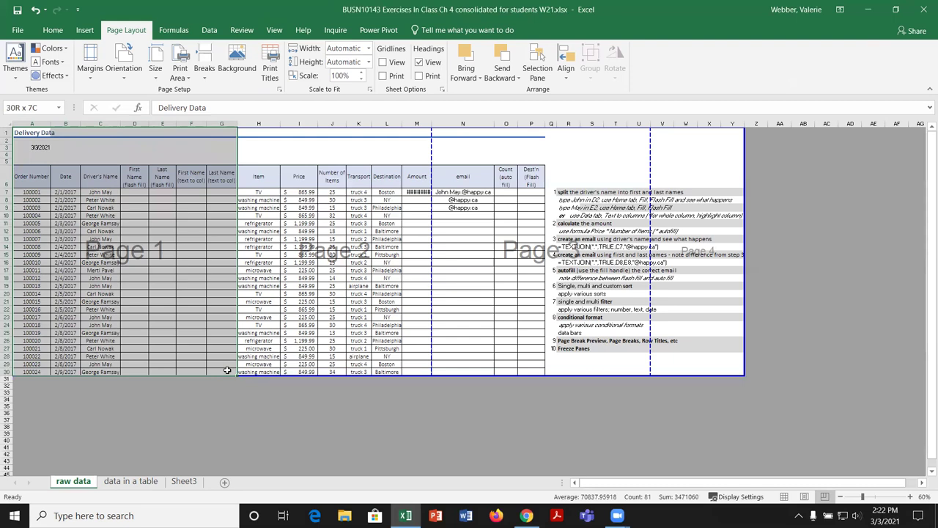
left_click(189, 78)
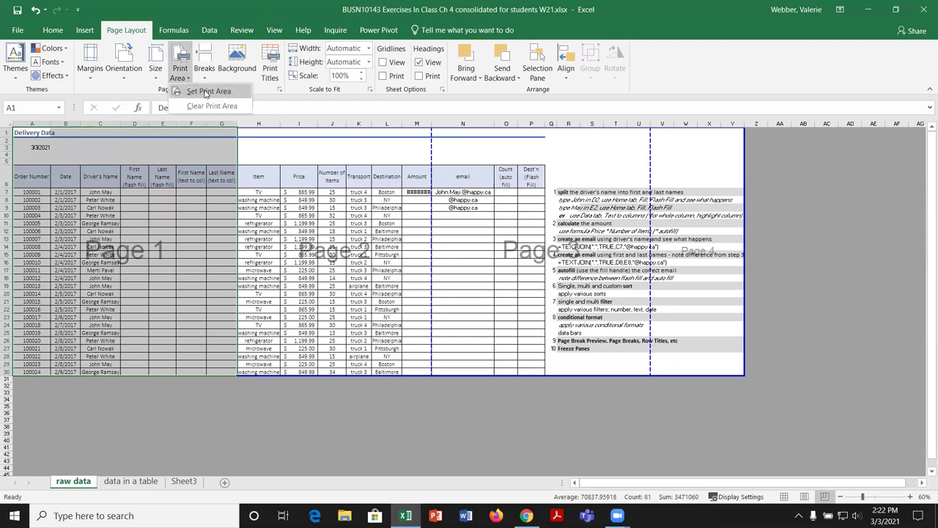
left_click(207, 91)
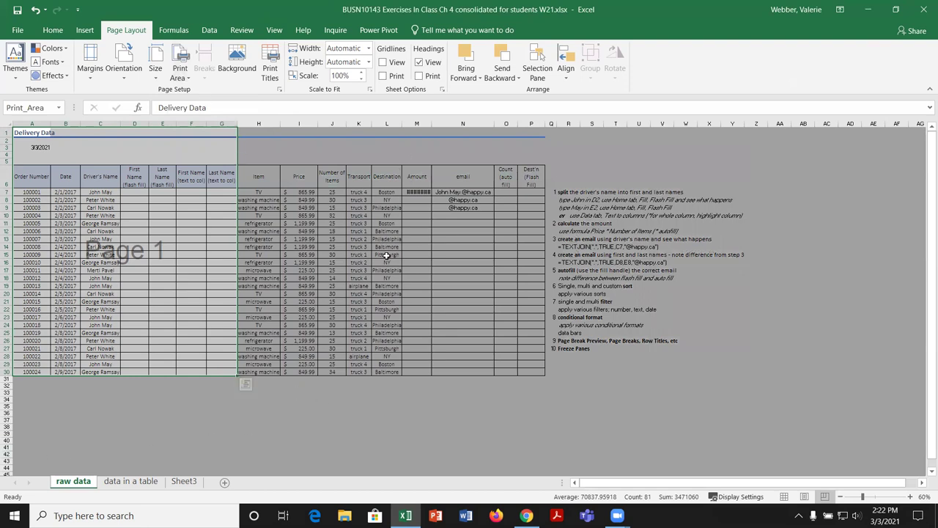
left_click(206, 239)
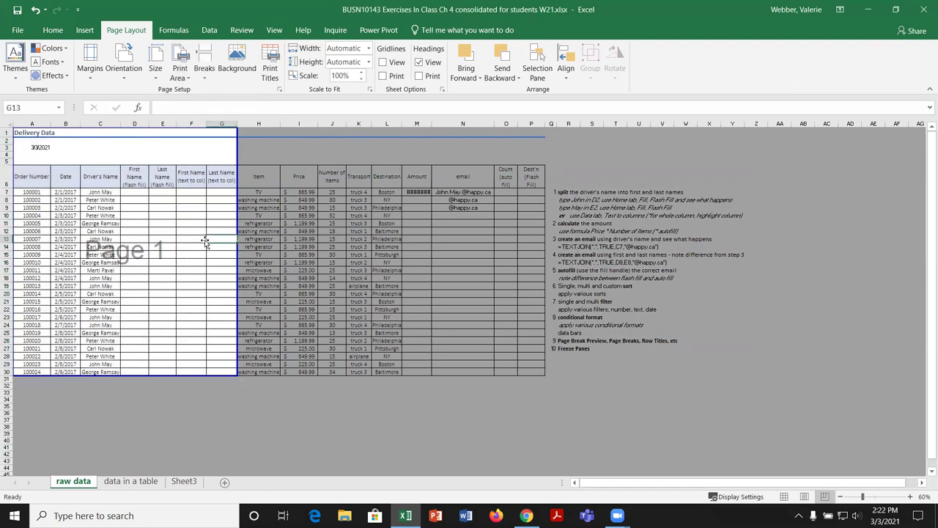
left_click(368, 224)
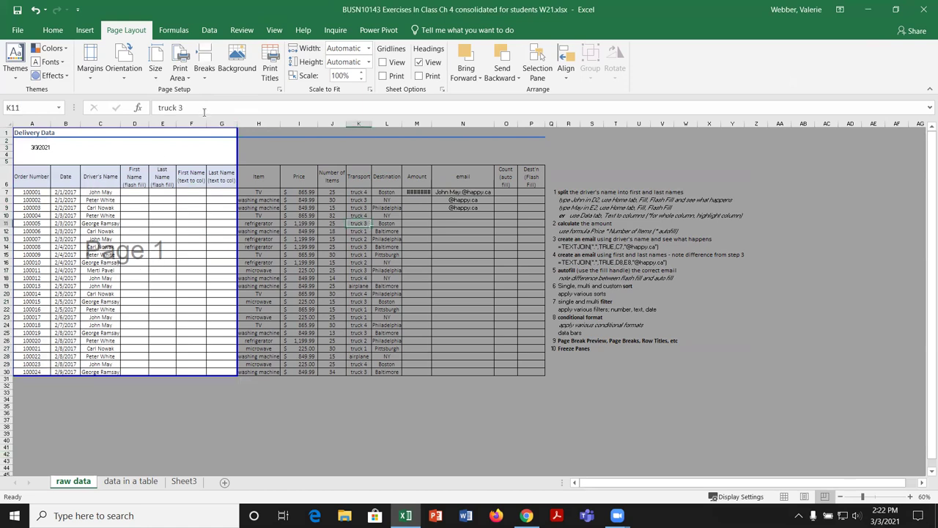
left_click(190, 79)
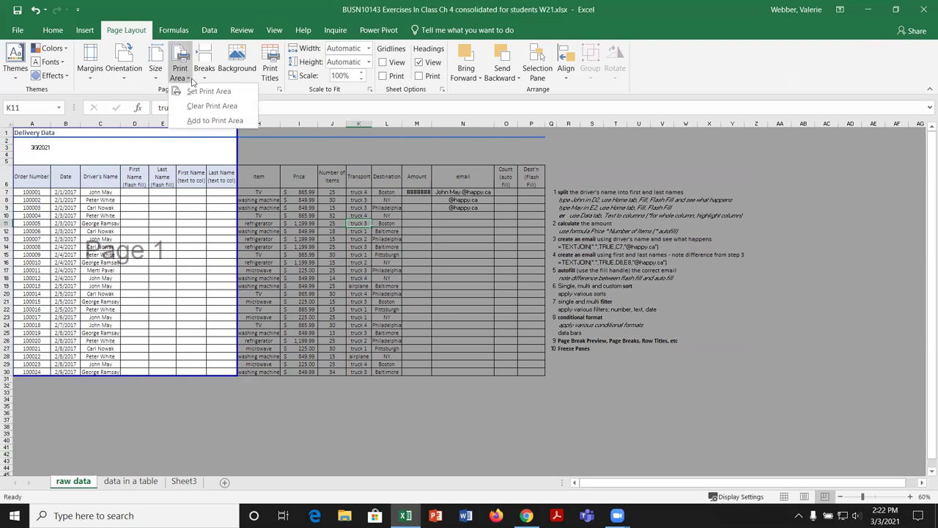
left_click(222, 108)
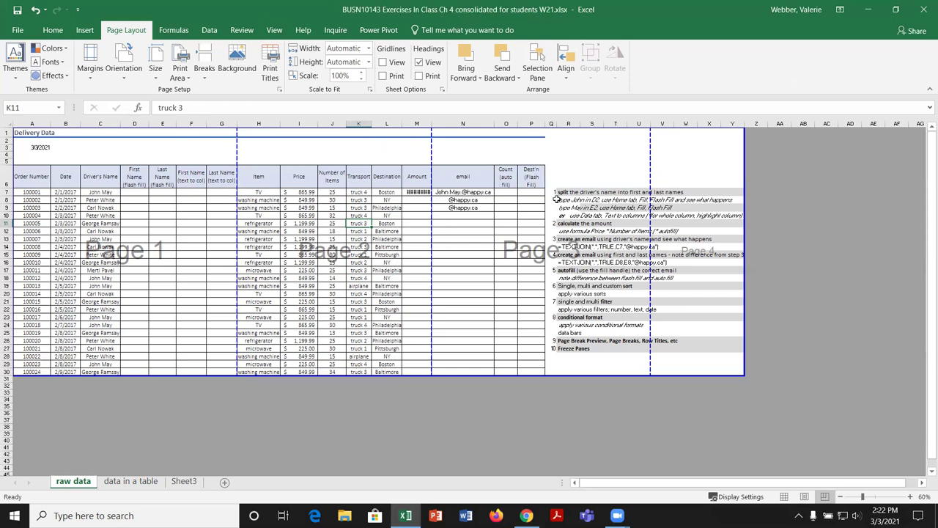
Drag the vertical page breaks to fall after columns G, L and P.
left_click_drag(236, 148, 177, 147)
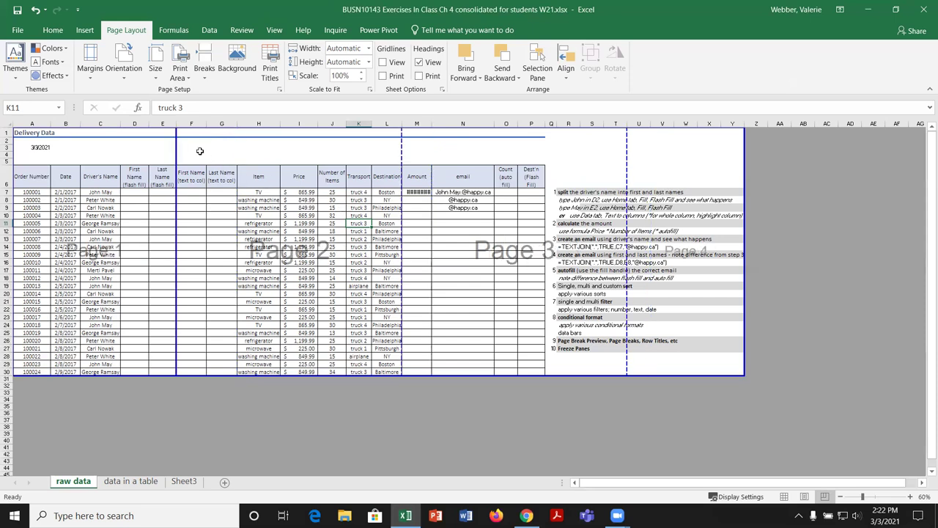
left_click_drag(176, 147, 236, 151)
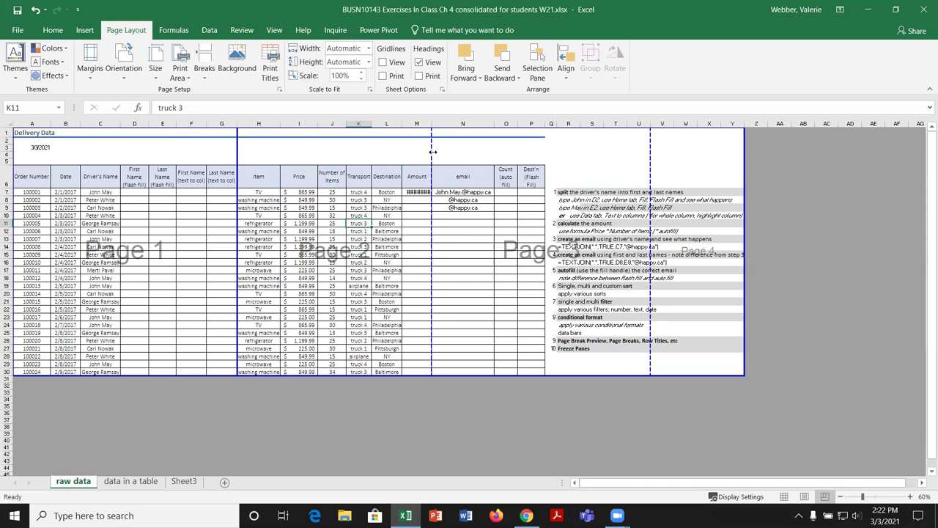
left_click_drag(408, 149, 401, 149)
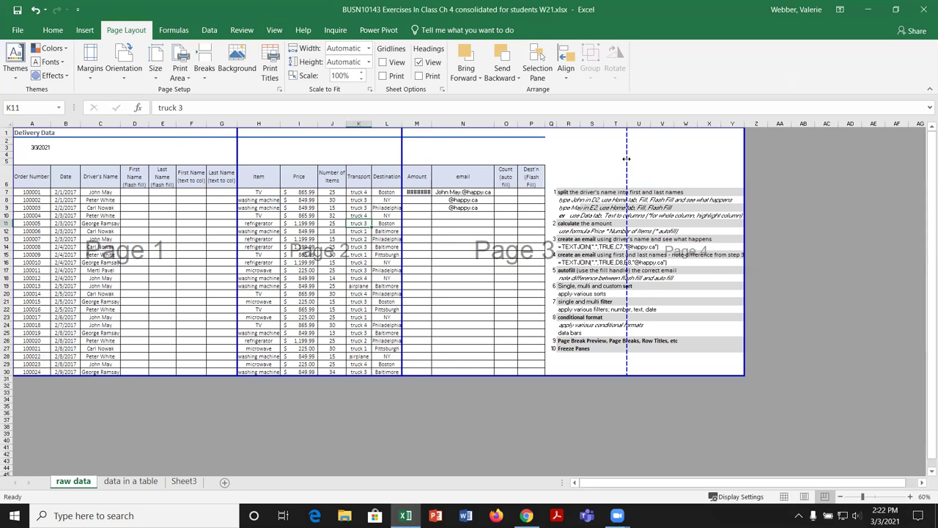
left_click_drag(596, 162, 545, 160)
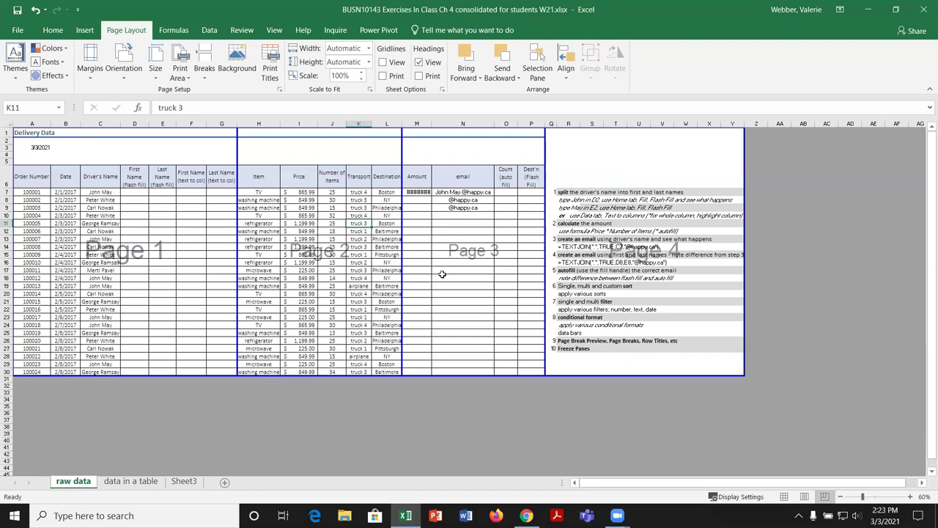
left_click(279, 89)
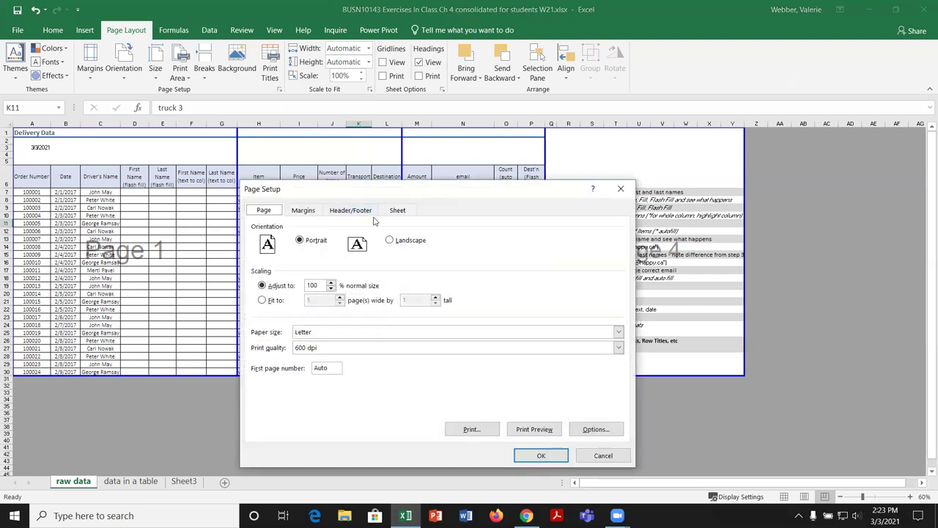
left_click(541, 431)
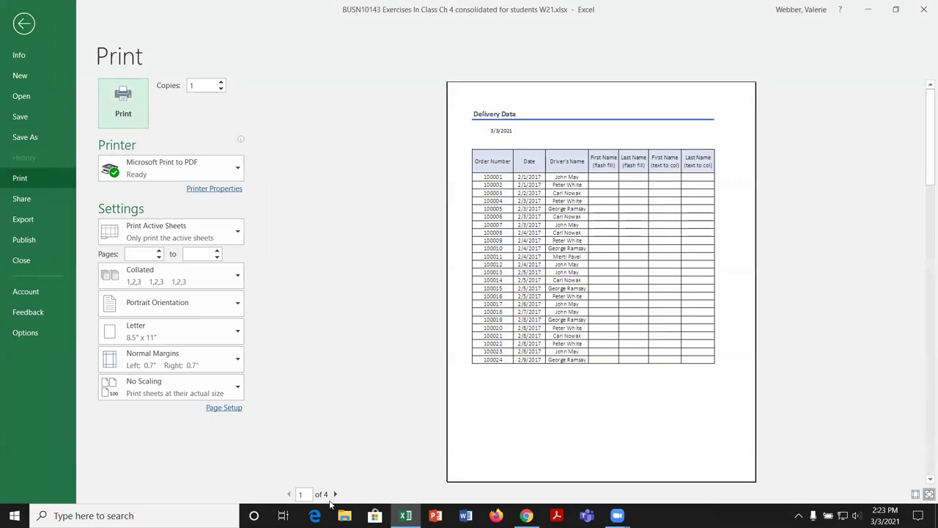
left_click(336, 494)
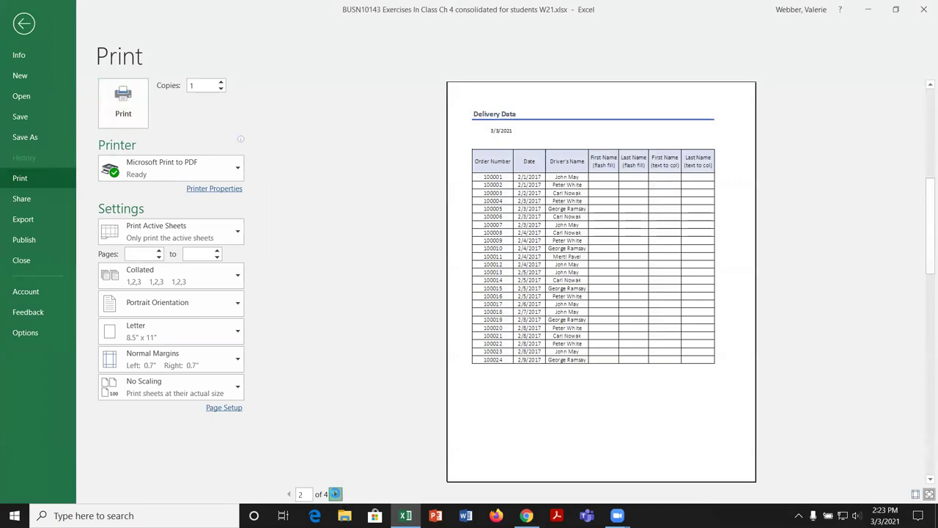
left_click(335, 495)
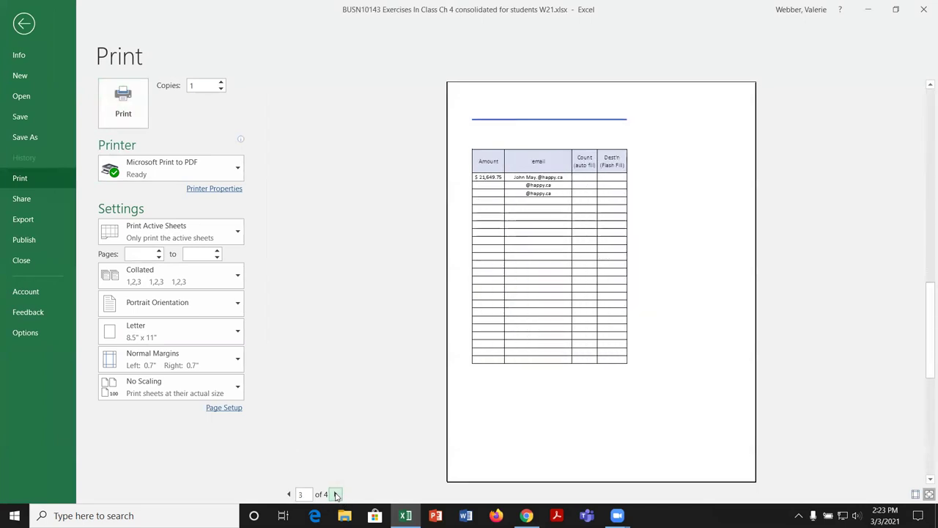
left_click(336, 495)
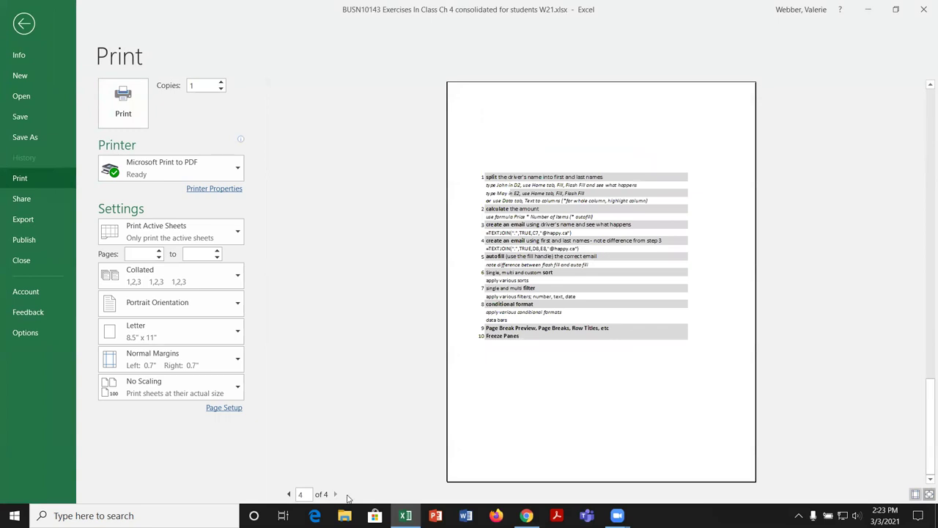
left_click(23, 28)
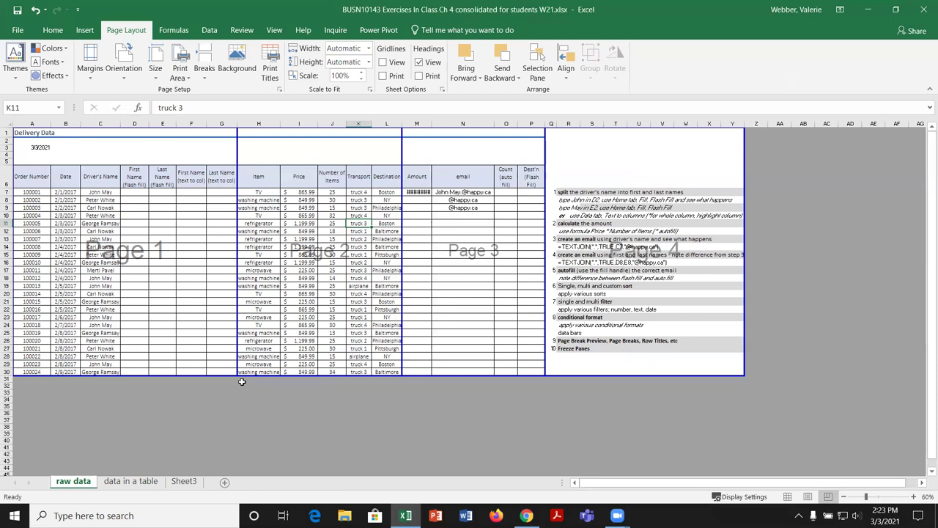
left_click_drag(228, 375, 236, 258)
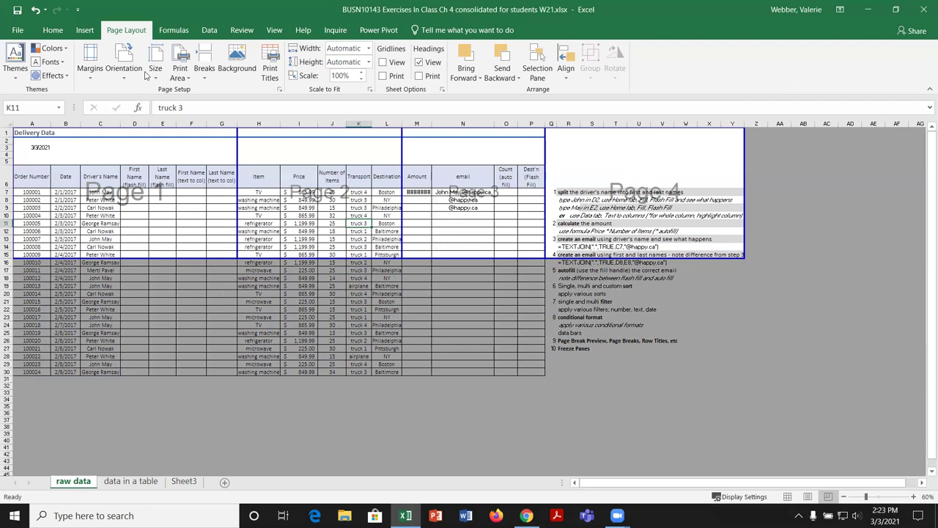
left_click(34, 10)
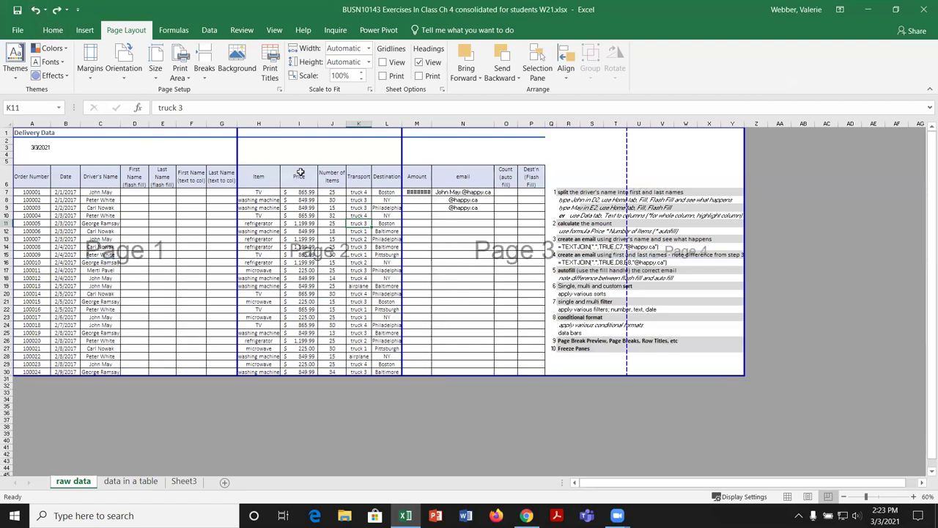
left_click(30, 270)
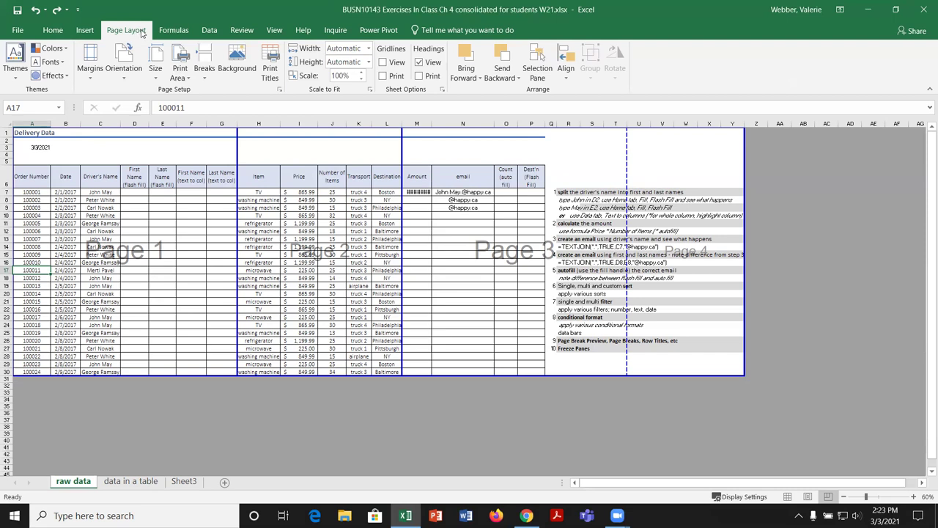
Insert a page break at row 17, move it below row 25, and add breaks at cell D6.
left_click(208, 73)
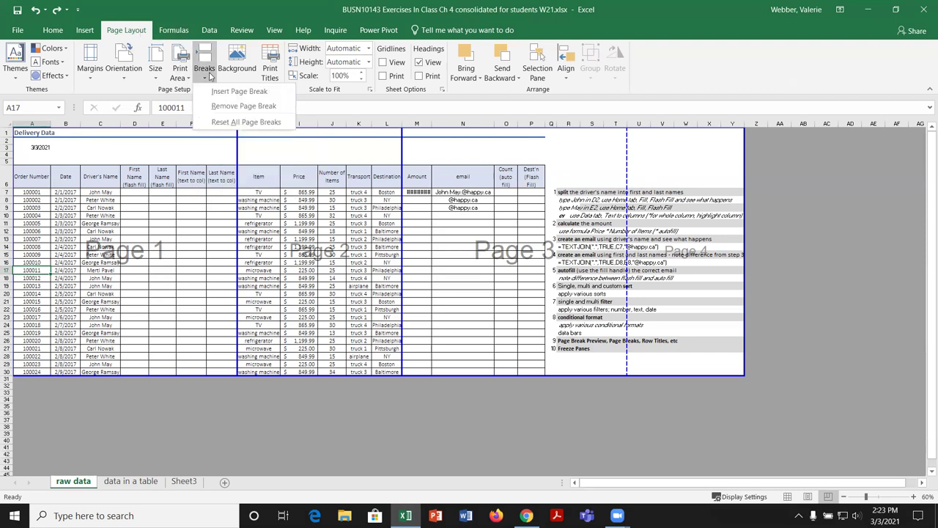
left_click(246, 96)
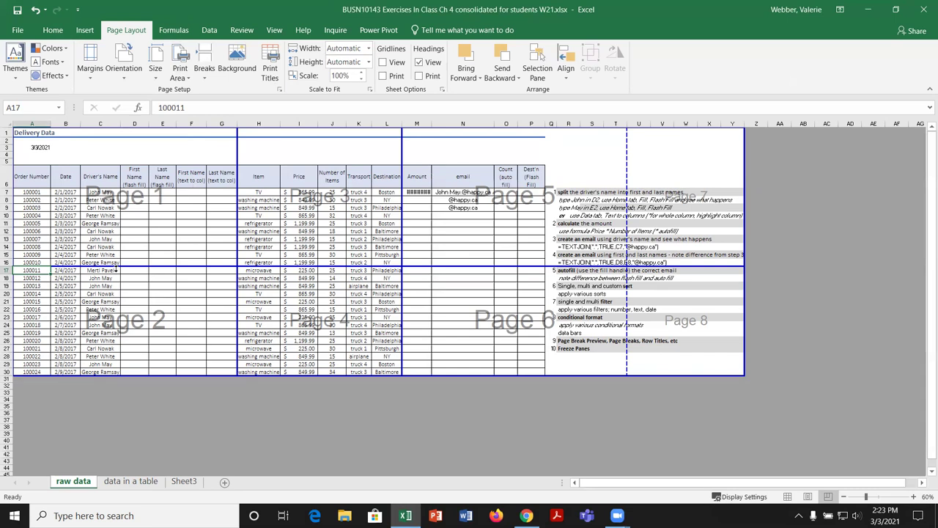
mouse_move(132, 265)
left_mouse_down()
mouse_move(135, 337)
mouse_move(128, 258)
left_mouse_up()
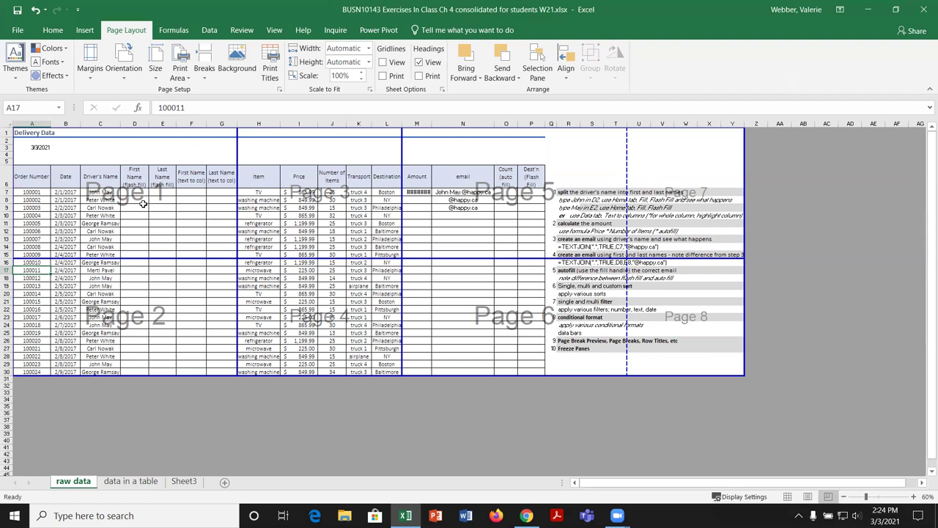
left_click(138, 181)
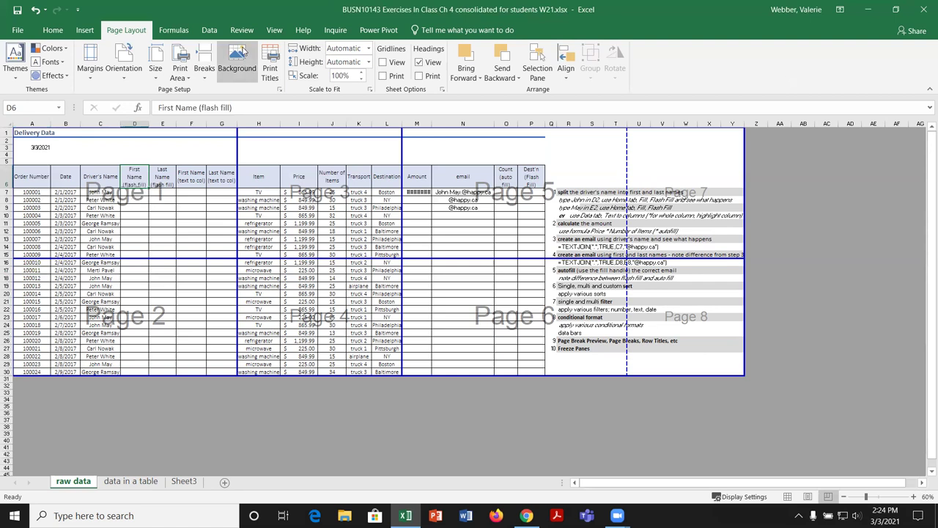
left_click(206, 78)
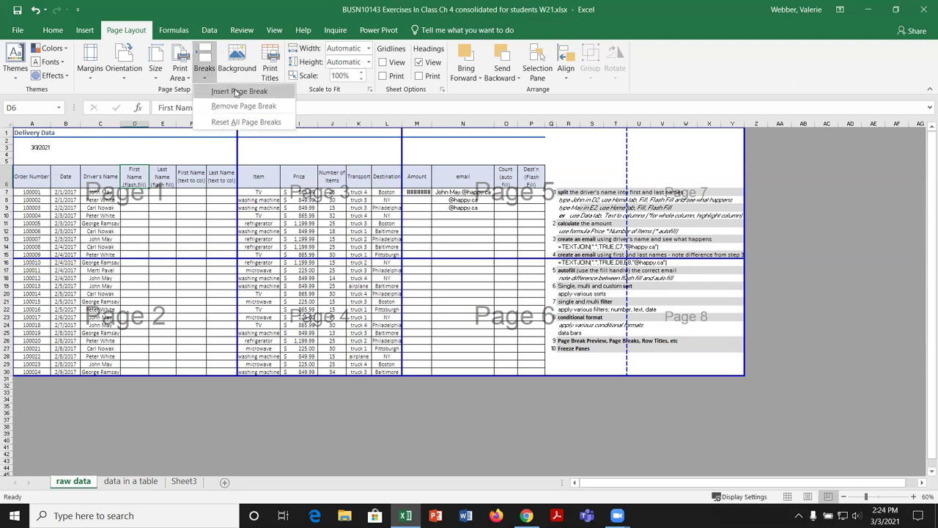
left_click(236, 91)
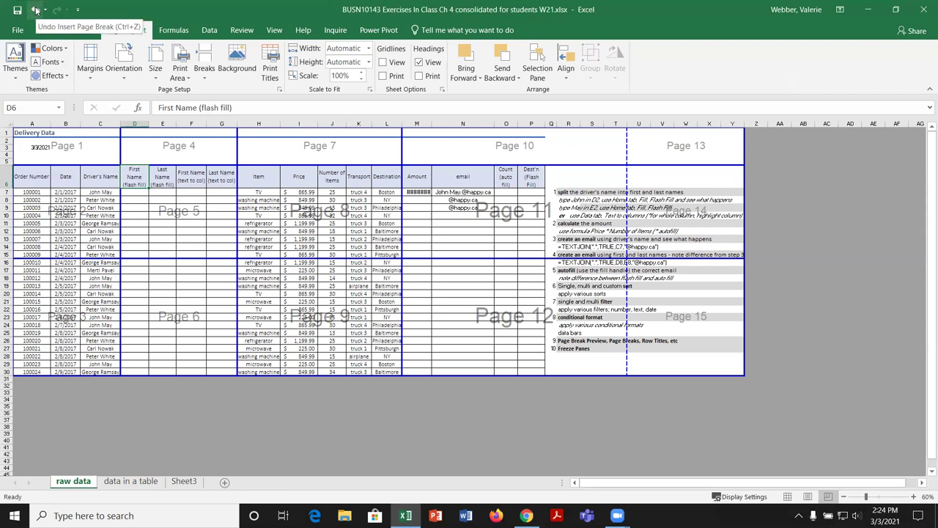
Remove the page break at D6, then reset all manual page breaks.
left_click(203, 69)
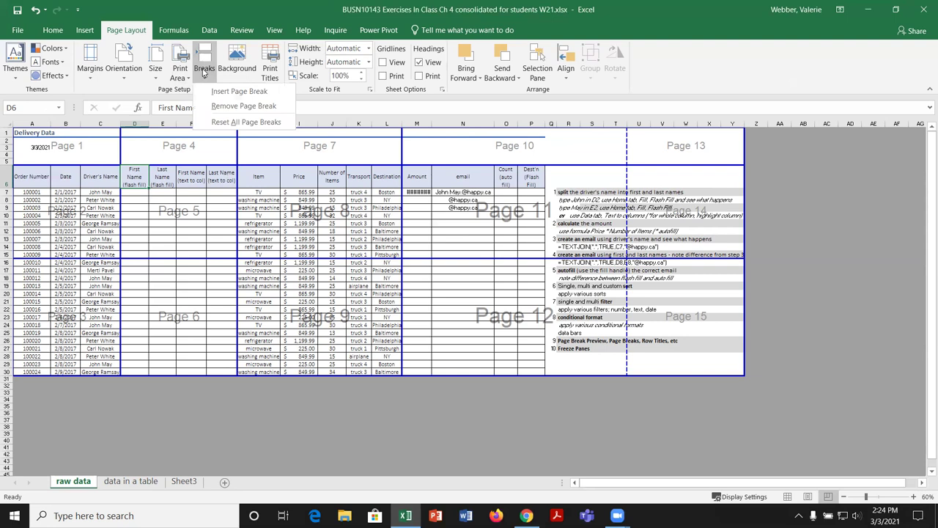
left_click(244, 106)
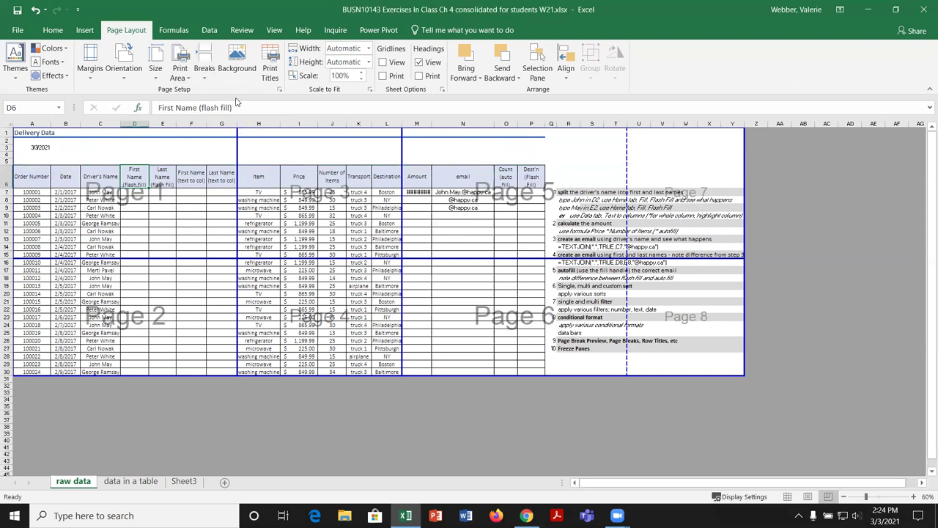
left_click(206, 74)
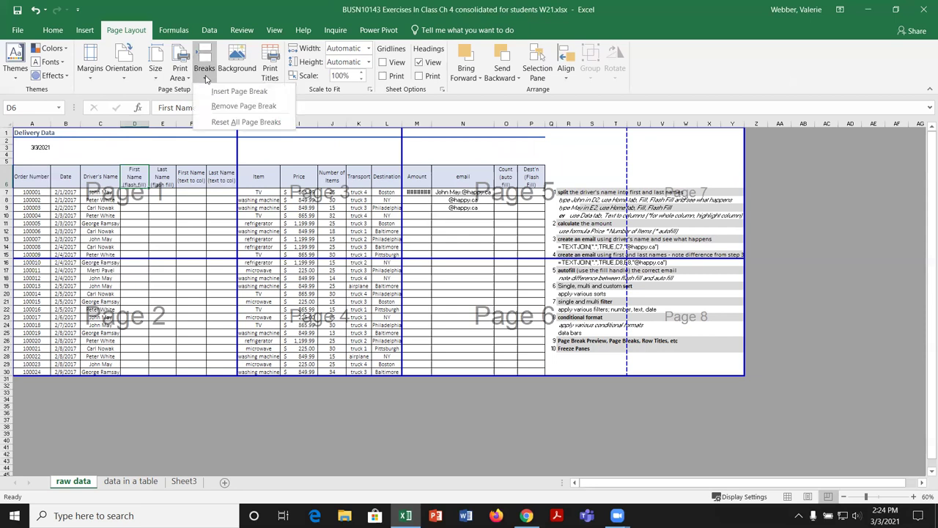
left_click(250, 122)
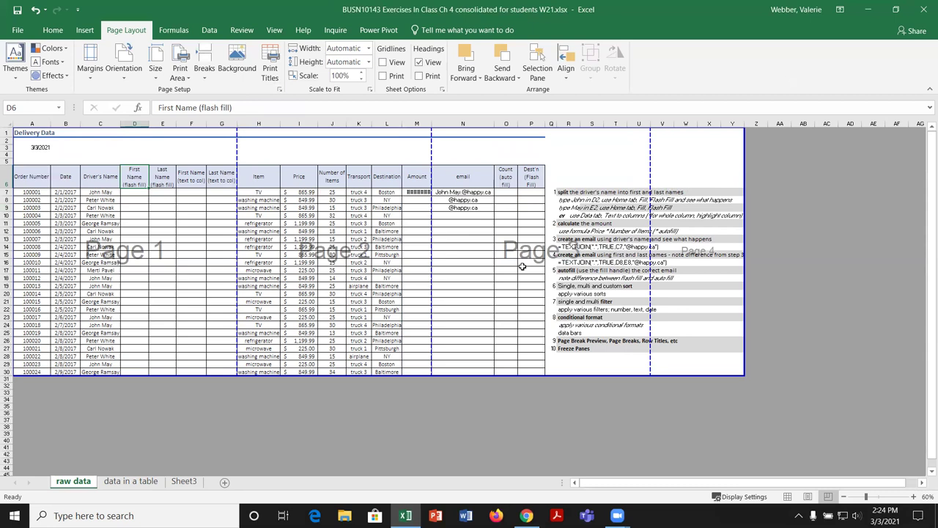
Drag the vertical page breaks to fall after columns P, K and E.
left_click_drag(651, 137, 545, 146)
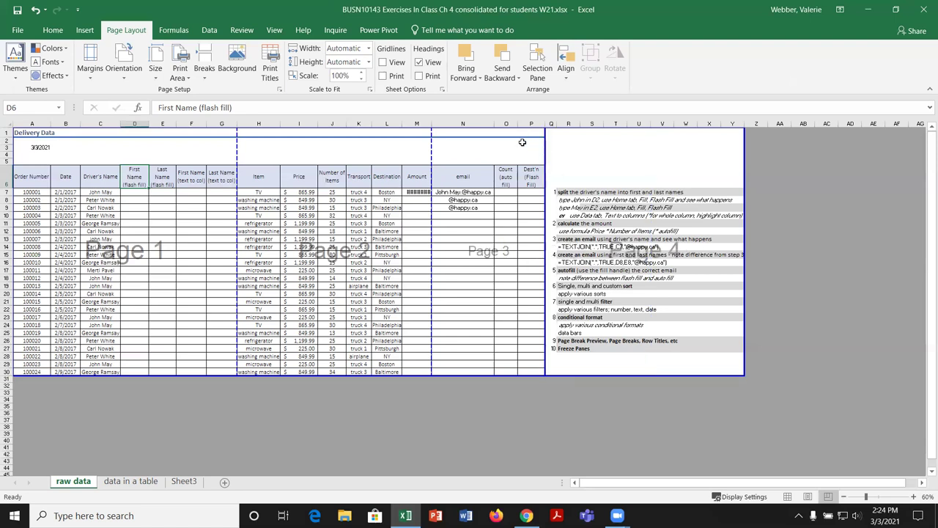
left_click_drag(431, 141, 371, 145)
left_click_drag(222, 145, 176, 146)
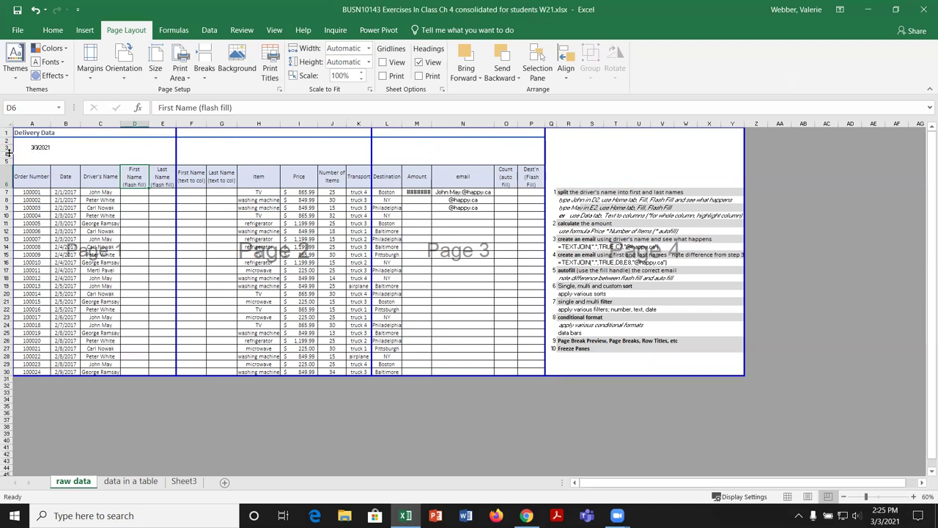
Set print titles to rows $1:$6 and columns $A:$B, keeping Down, then over, and preview.
left_click(271, 71)
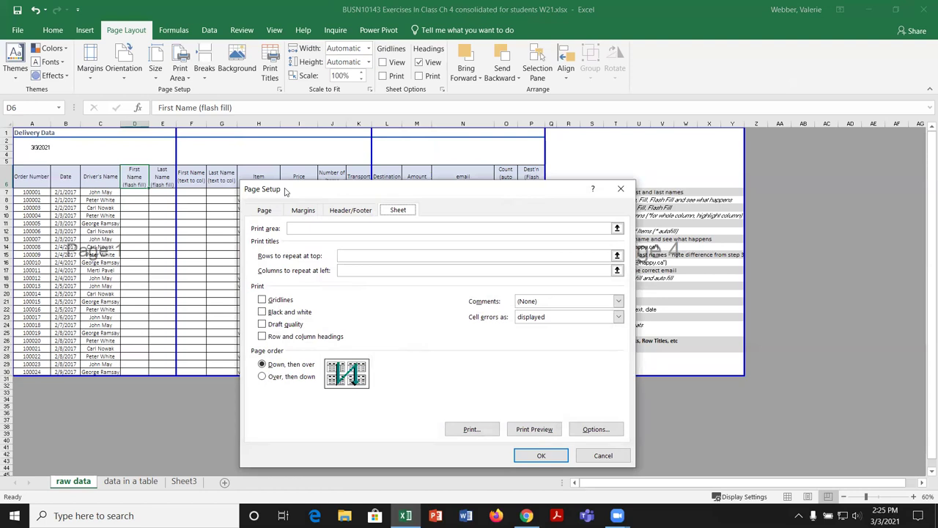
left_click(350, 256)
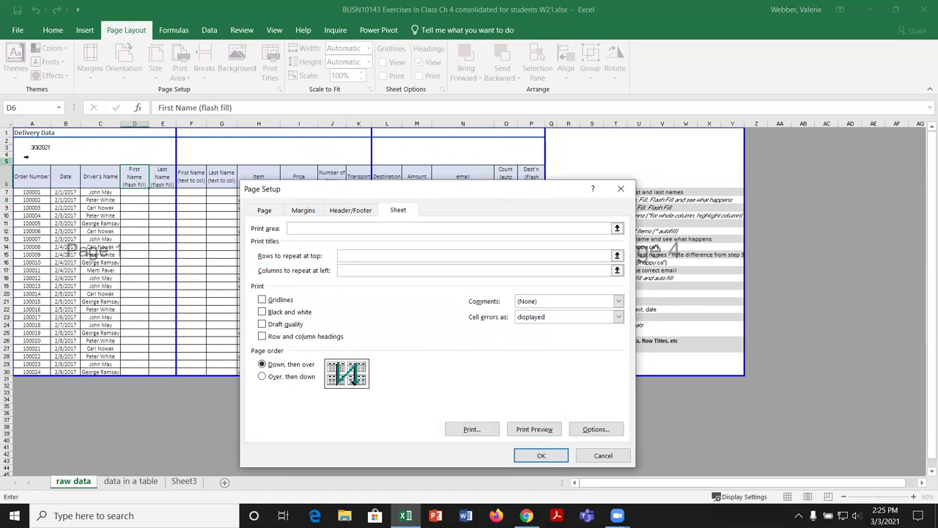
left_click_drag(6, 132, 6, 177)
left_click(357, 270)
left_click_drag(33, 122, 66, 122)
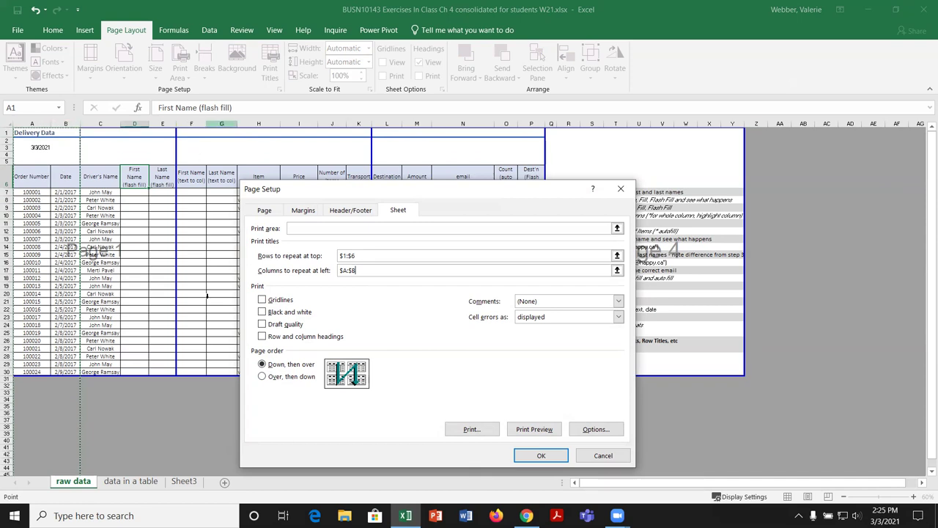
left_click(262, 377)
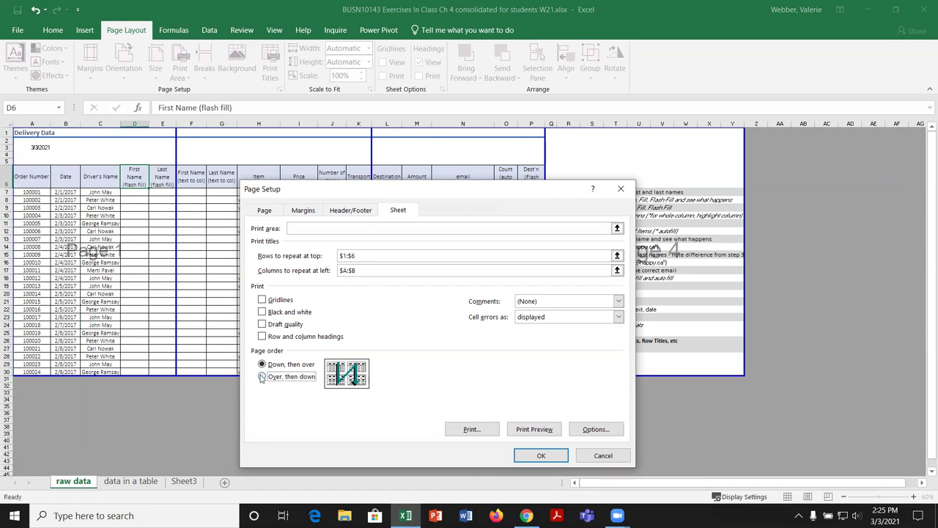
left_click(262, 364)
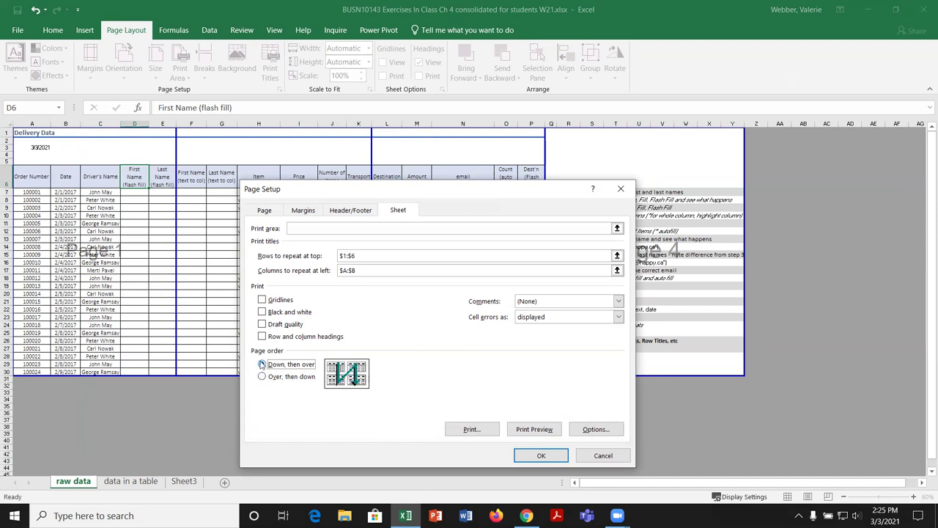
left_click(541, 431)
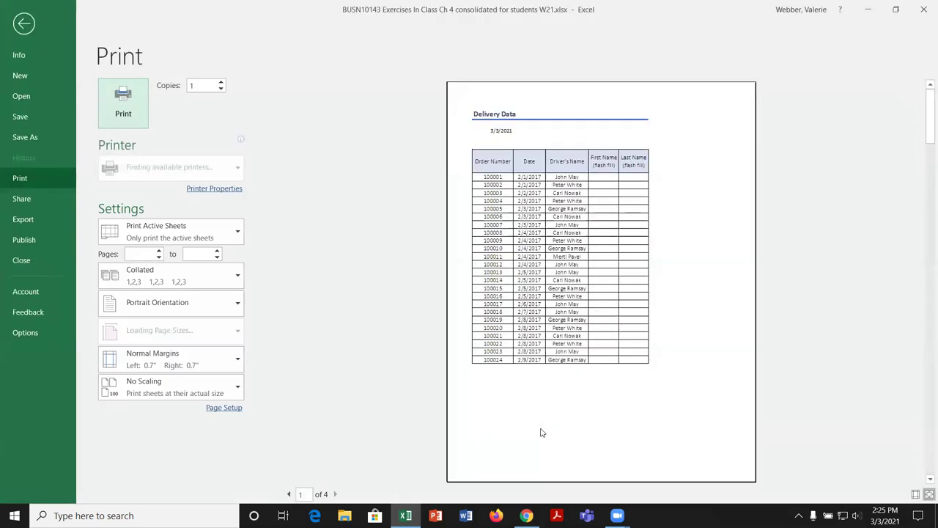
Page forward to the last of seven preview pages, then back to page 2.
left_click(335, 494)
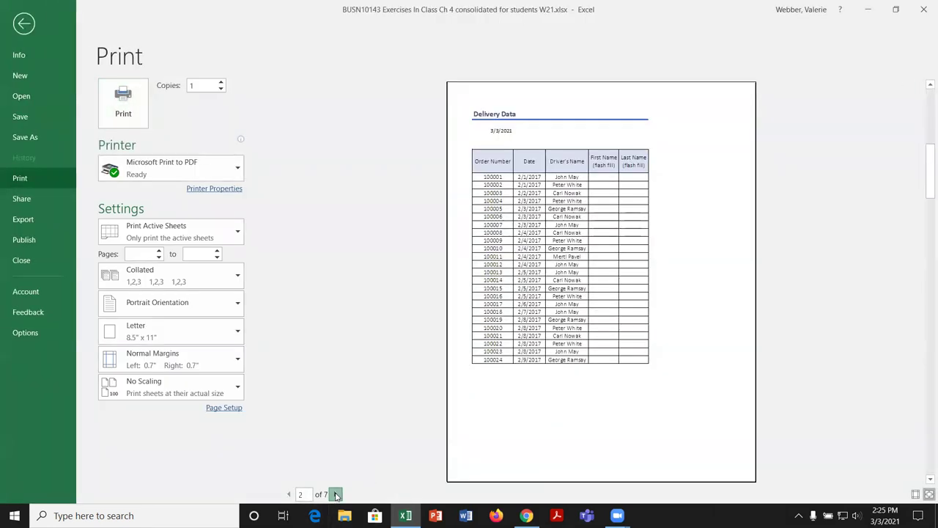
left_click(335, 495)
left_click(336, 495)
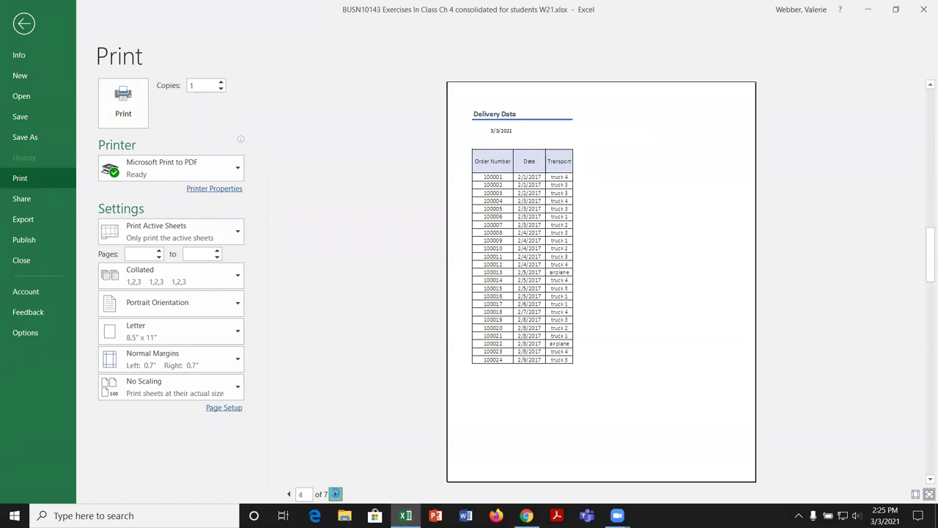
left_click(336, 495)
left_click(336, 495)
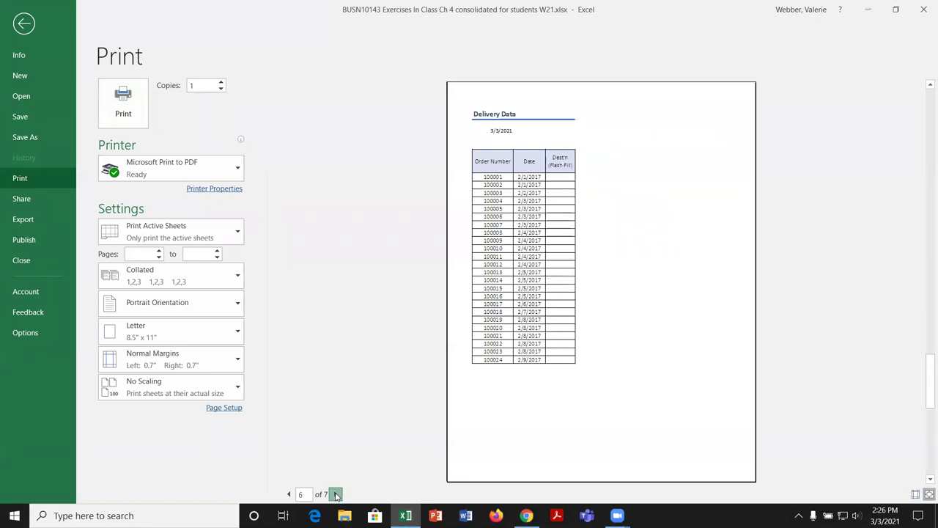
left_click(336, 495)
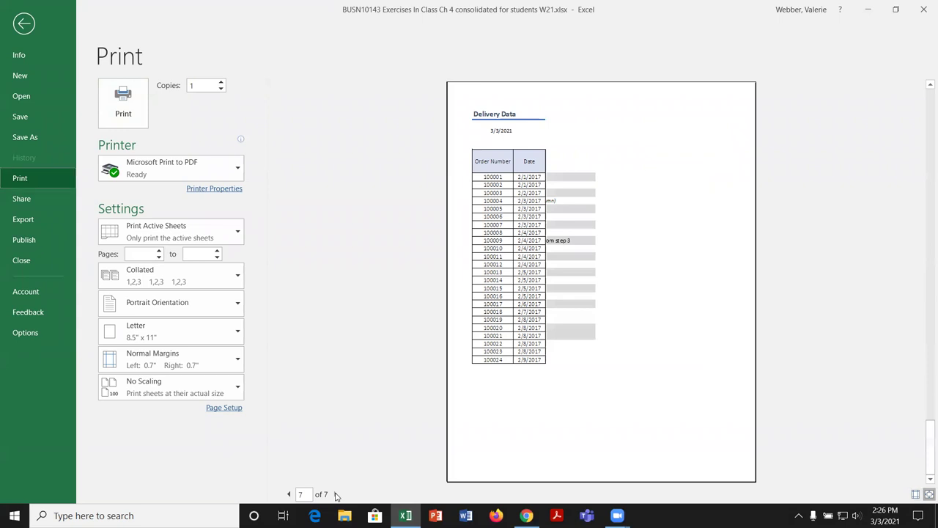
left_click(289, 495)
left_click(290, 495)
left_click(290, 494)
left_click(290, 495)
left_click(289, 495)
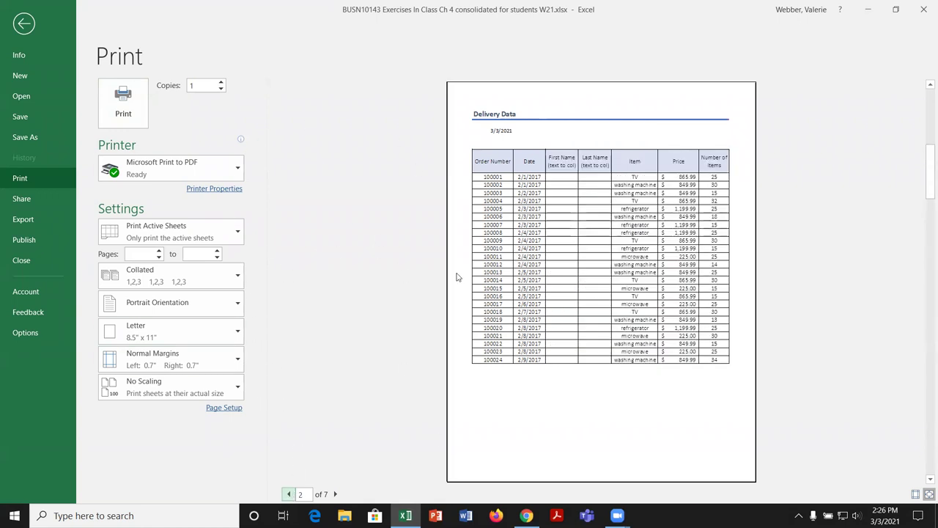
Open Page Setup, cancel without changes, and return to the worksheet.
left_click(220, 408)
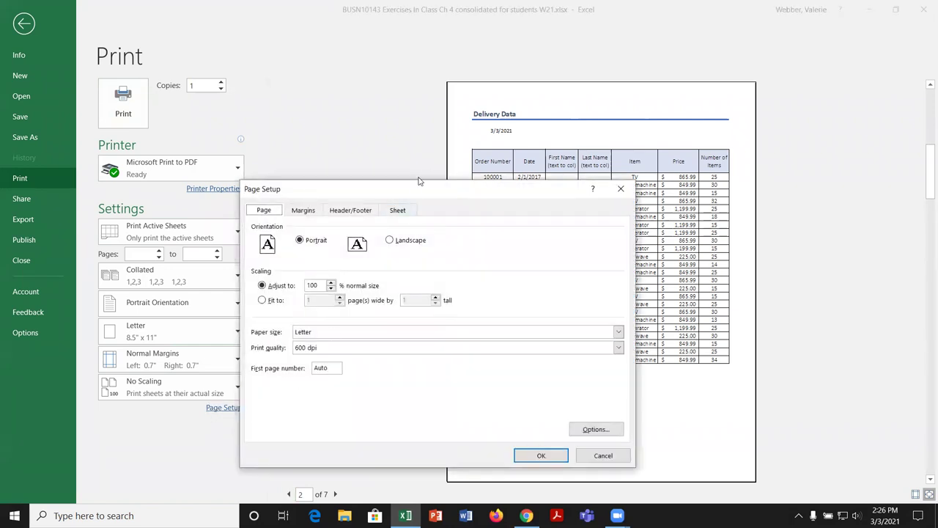
left_click_drag(427, 192, 222, 113)
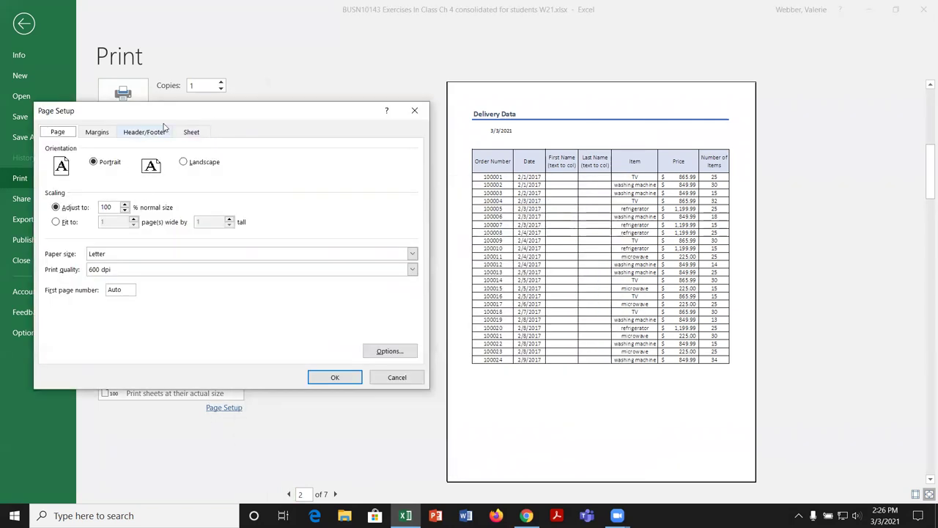
left_click(396, 378)
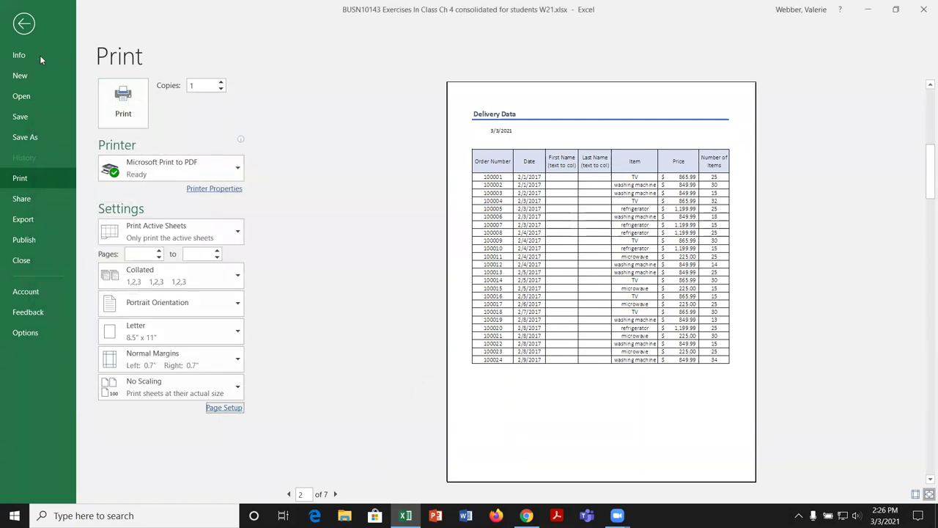
left_click(24, 25)
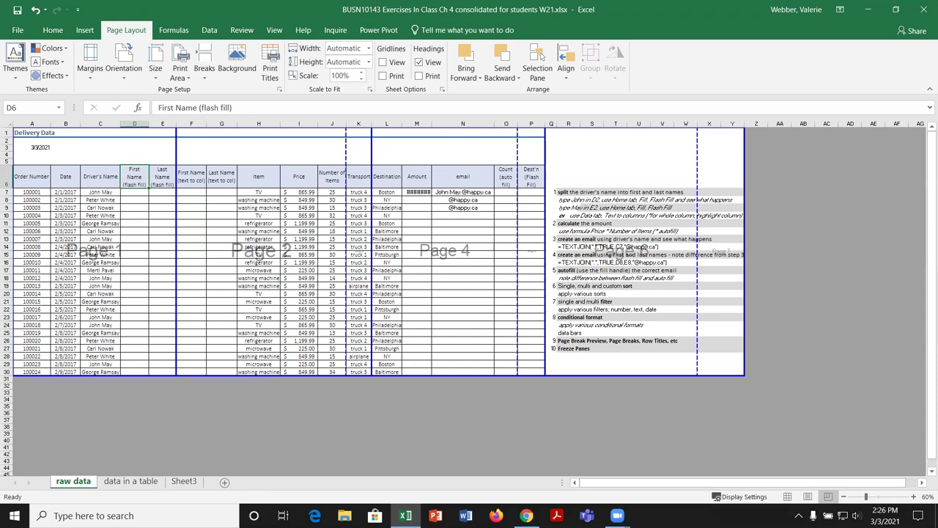
Move the page breaks to after columns J and O, removing the extra automatic break, at 61% scale.
key("alt+Tab")
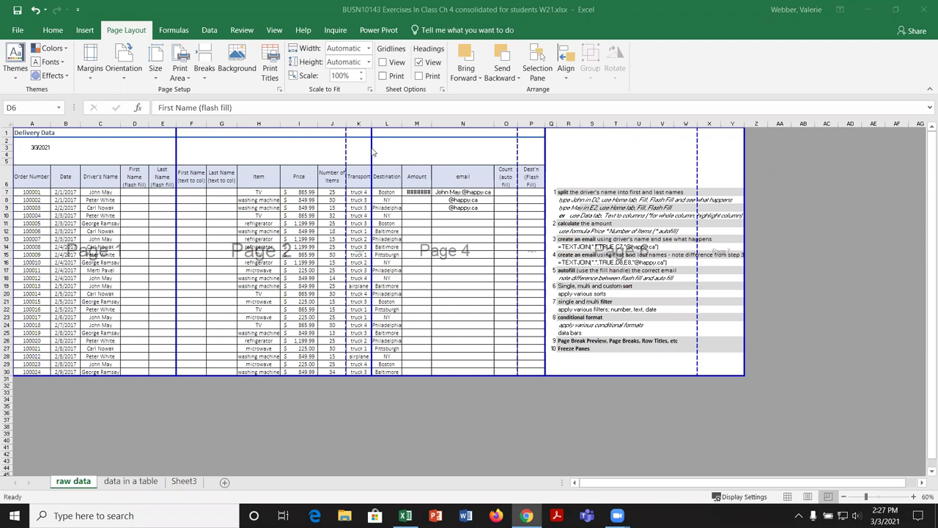
left_click_drag(372, 152, 341, 204)
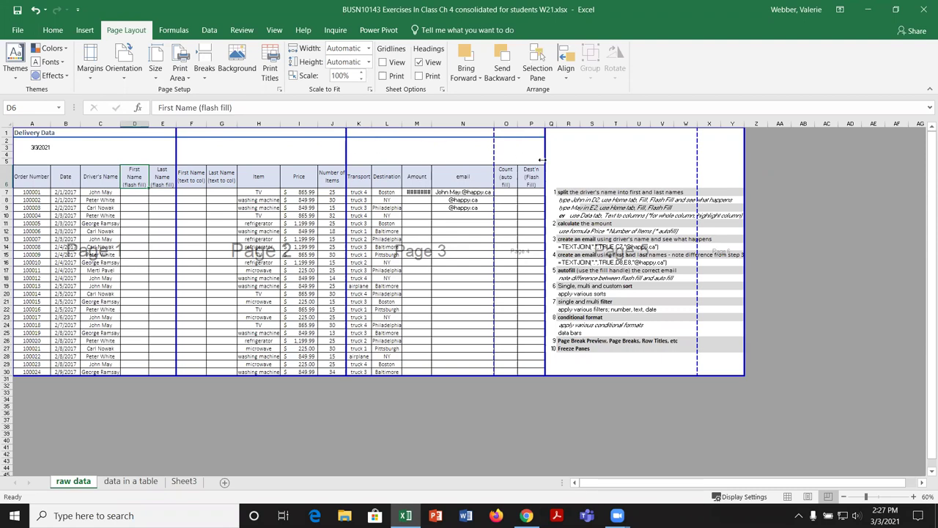
left_click_drag(543, 144, 494, 145)
left_click_drag(649, 143, 753, 150)
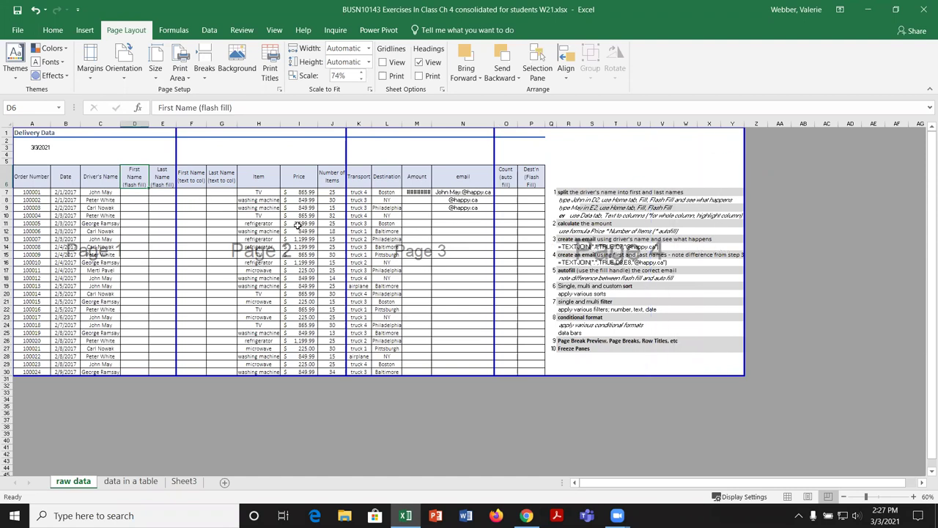
left_click_drag(515, 145, 517, 146)
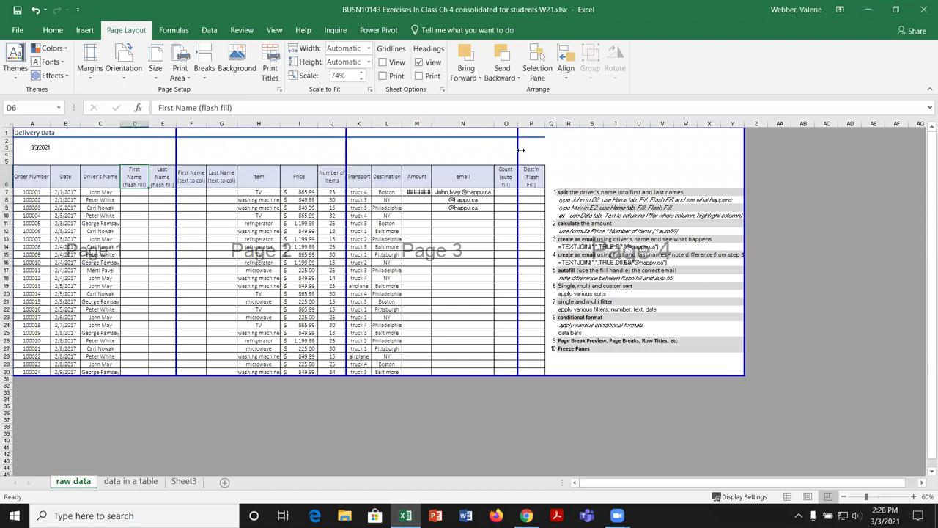
left_click_drag(517, 149, 545, 150)
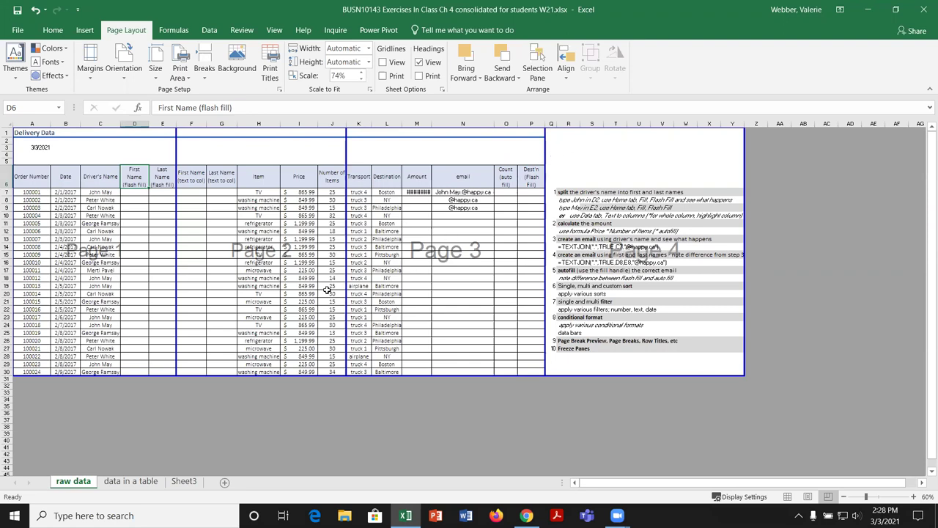
left_click_drag(345, 154, 285, 158)
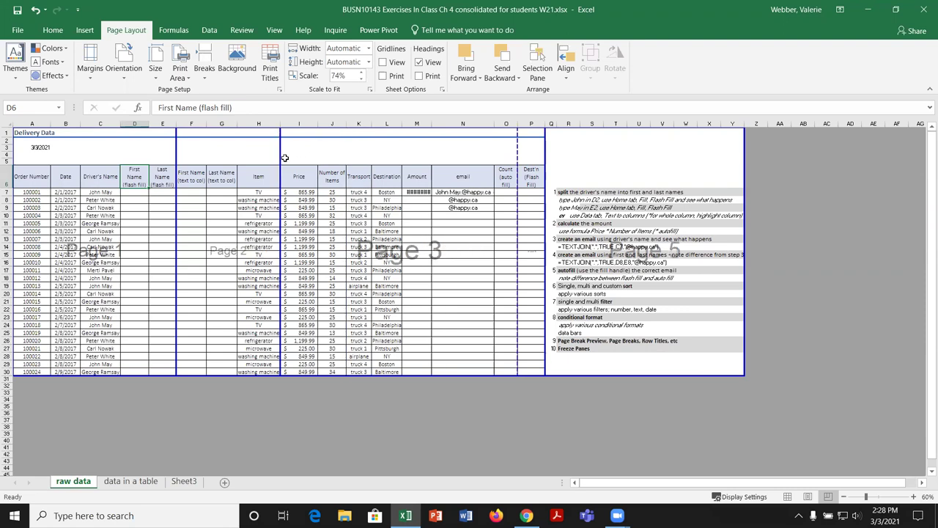
left_click_drag(367, 162, 493, 176)
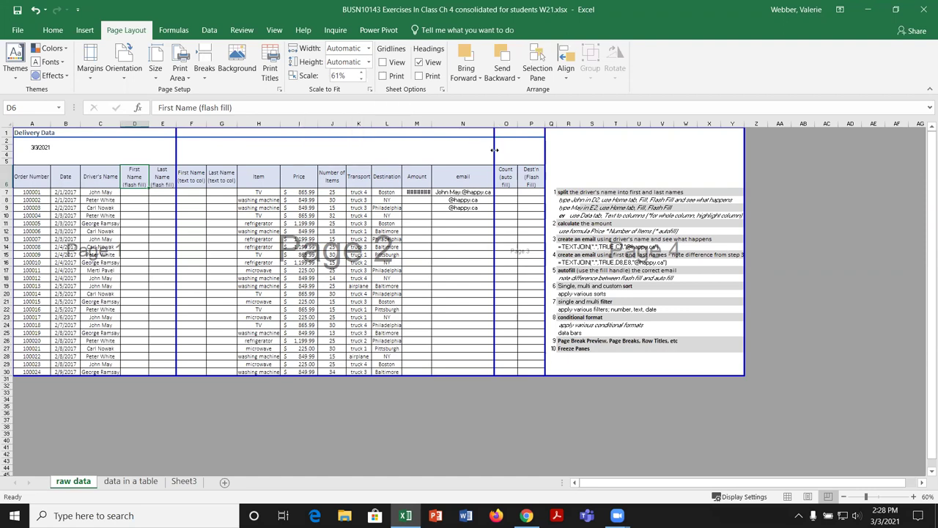
left_click_drag(491, 148, 349, 159)
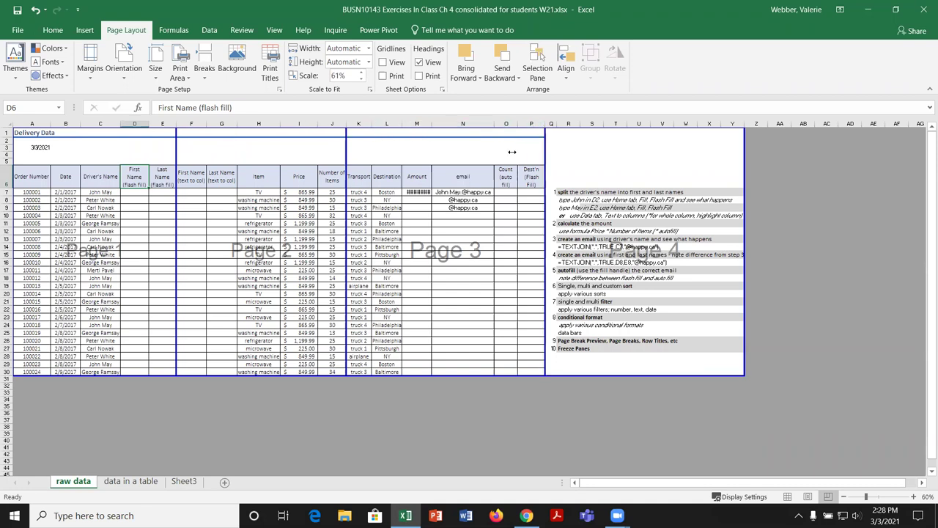
left_click_drag(512, 152, 517, 152)
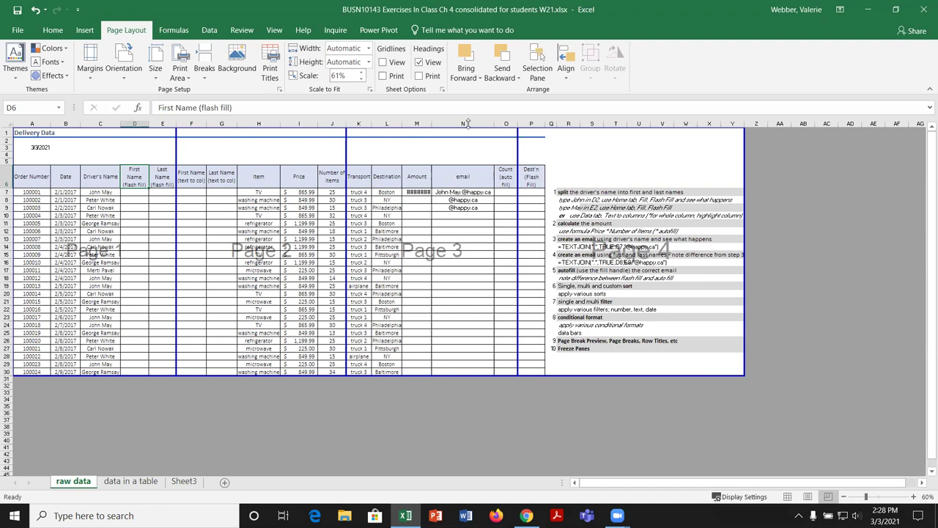
Insert a page break at cell V6, then undo it.
left_click(665, 169)
left_click(205, 70)
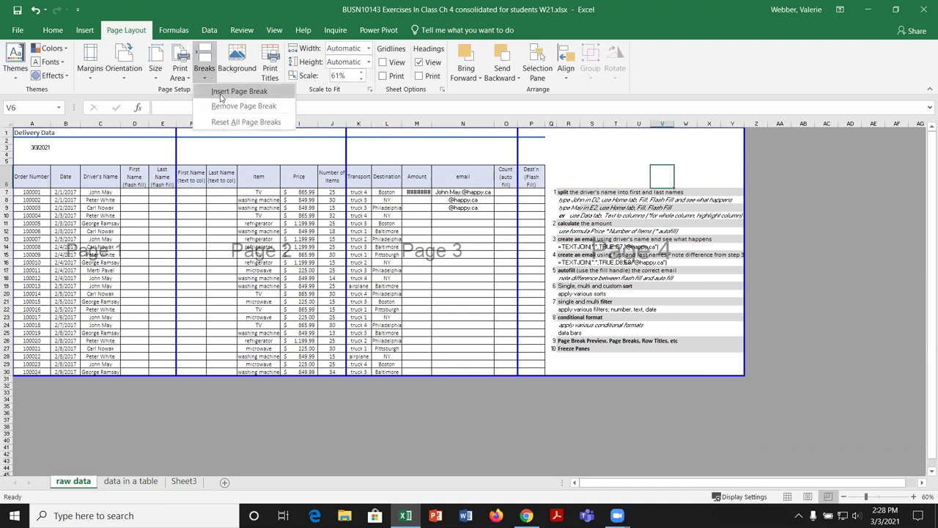
left_click(240, 93)
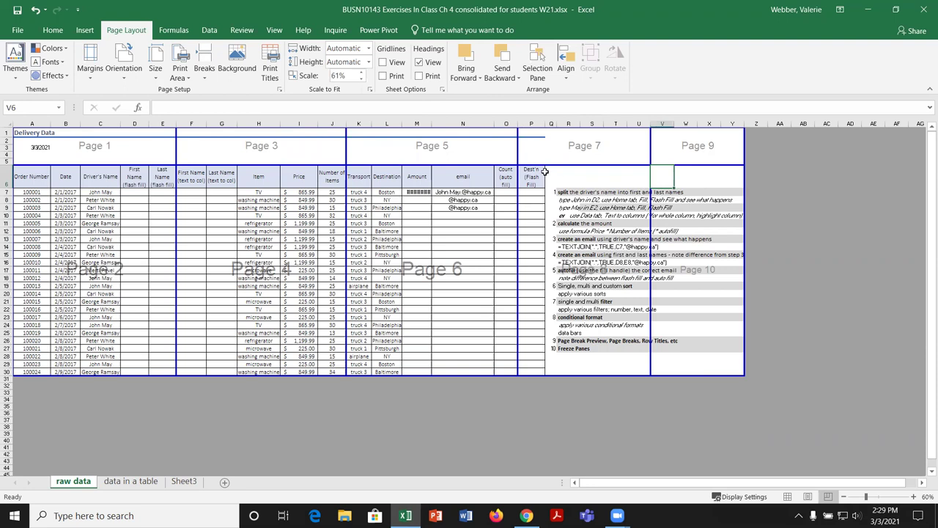
left_click(35, 10)
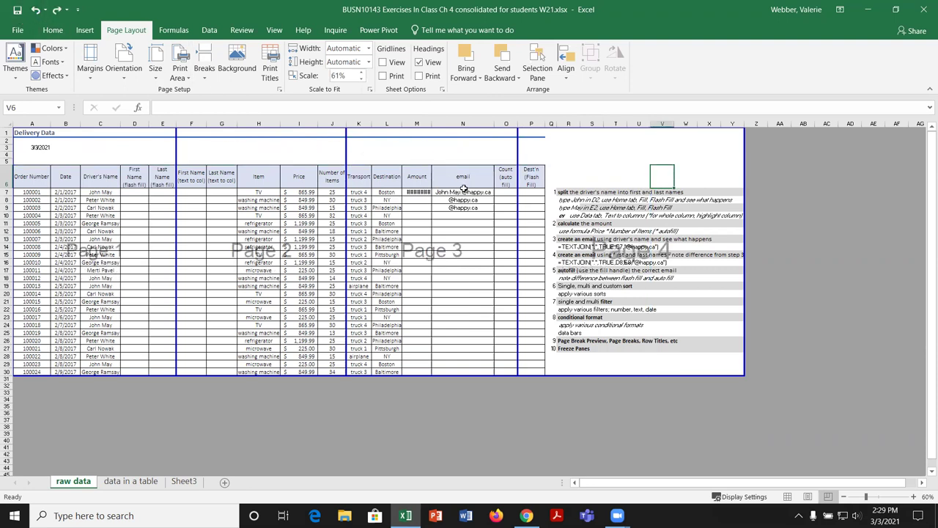
Extend page 3 to include column P and raise the print scale to 75%.
left_click_drag(518, 131, 545, 146)
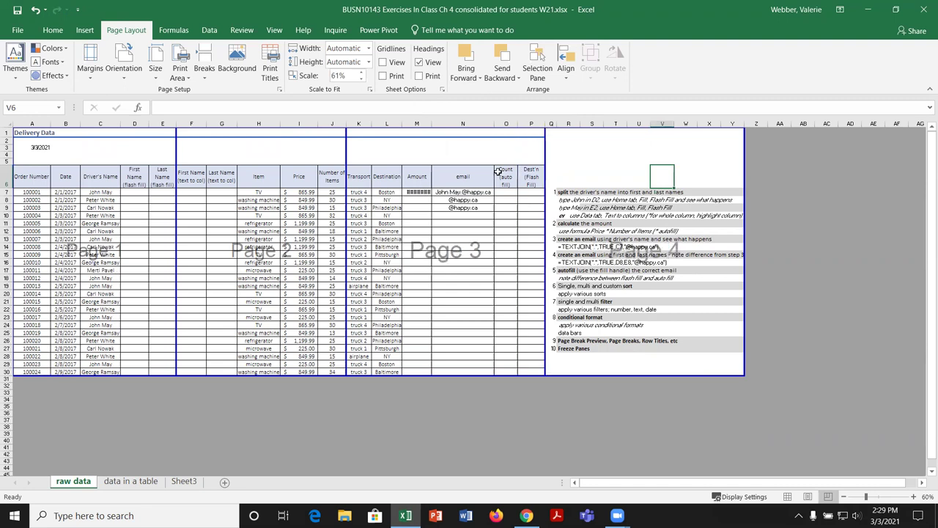
left_click(363, 74)
left_click(363, 74)
left_click(363, 74)
left_click(415, 183)
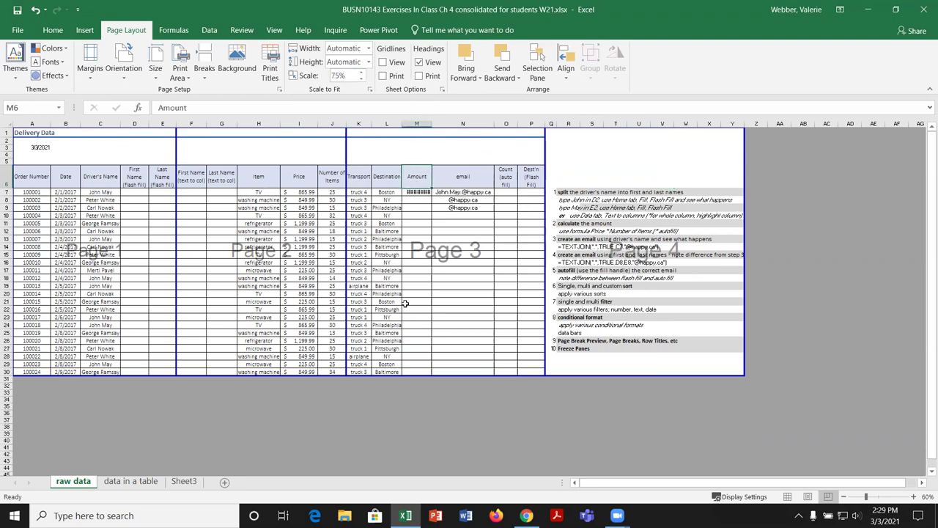
left_click(279, 89)
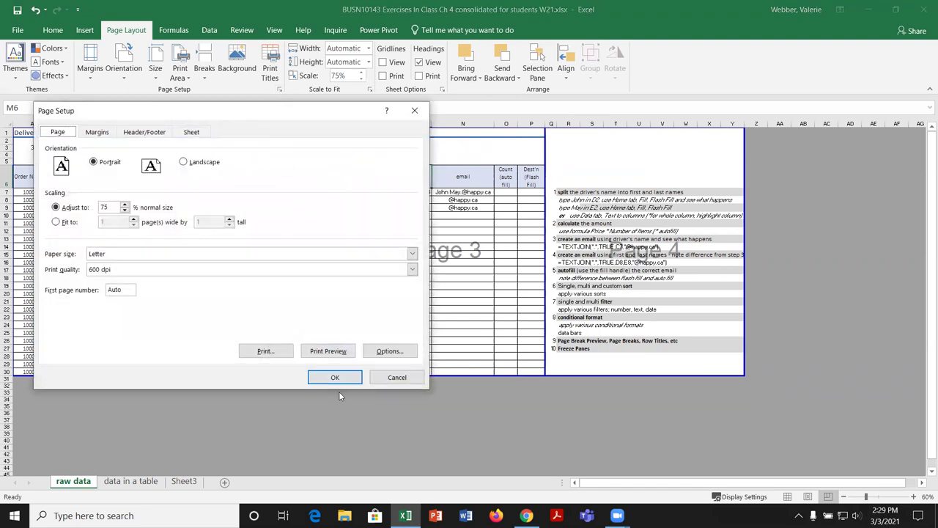
left_click(336, 352)
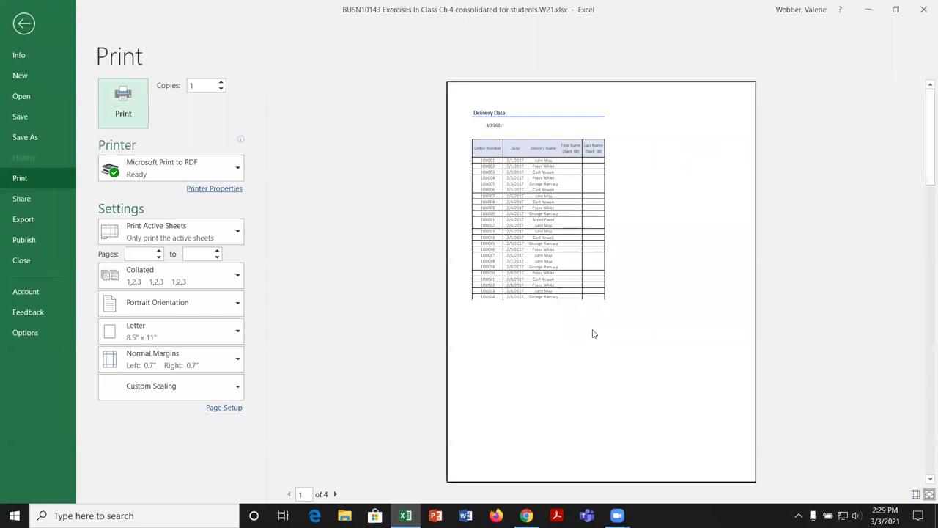
left_click(336, 494)
left_click(336, 494)
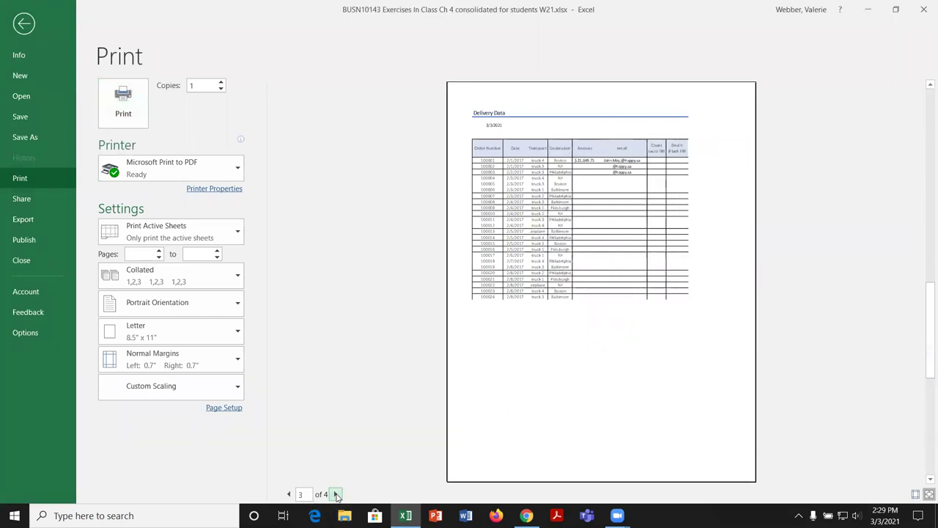
left_click(335, 493)
left_click(223, 408)
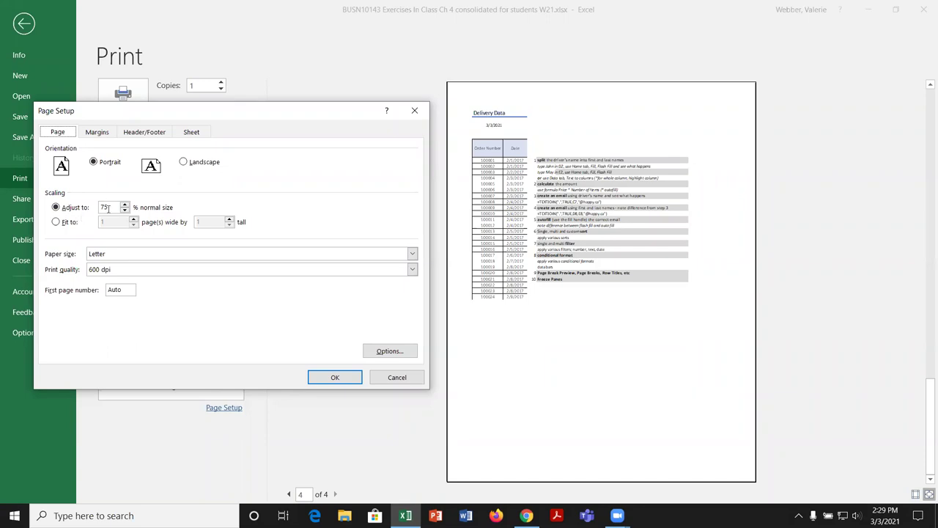
left_click(397, 378)
left_click(29, 30)
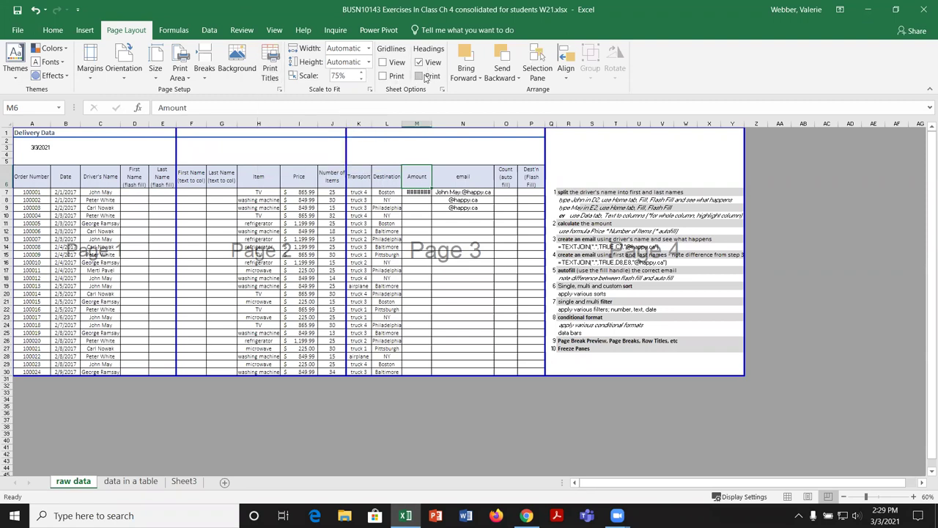
left_click(383, 62)
left_click(382, 76)
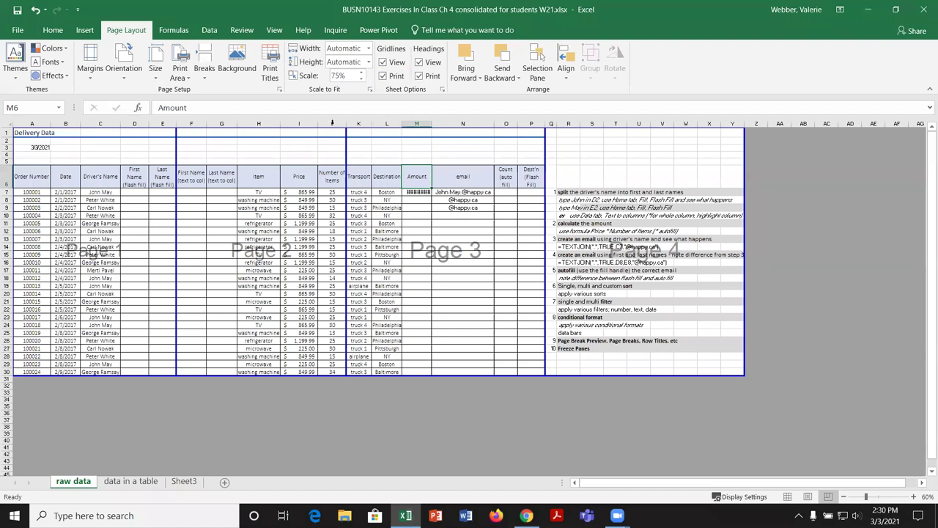
left_click(279, 88)
left_click(335, 347)
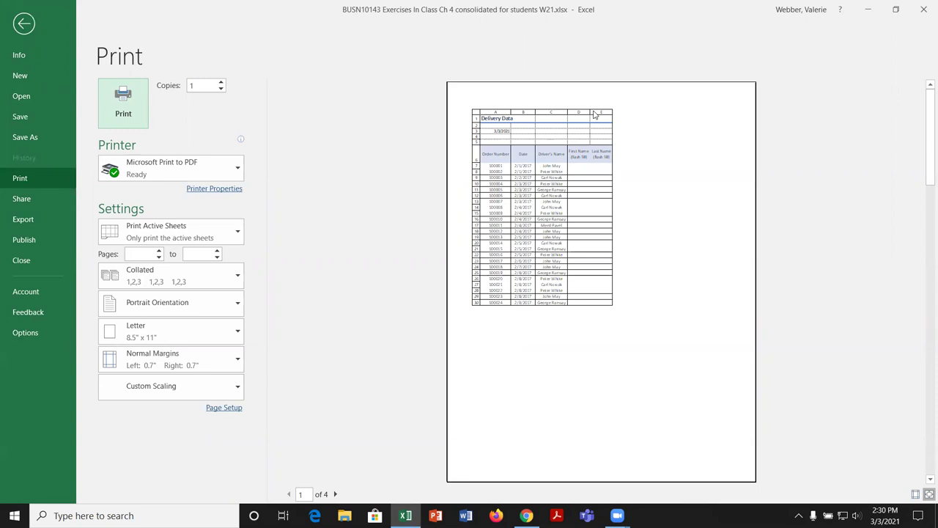
left_click(23, 23)
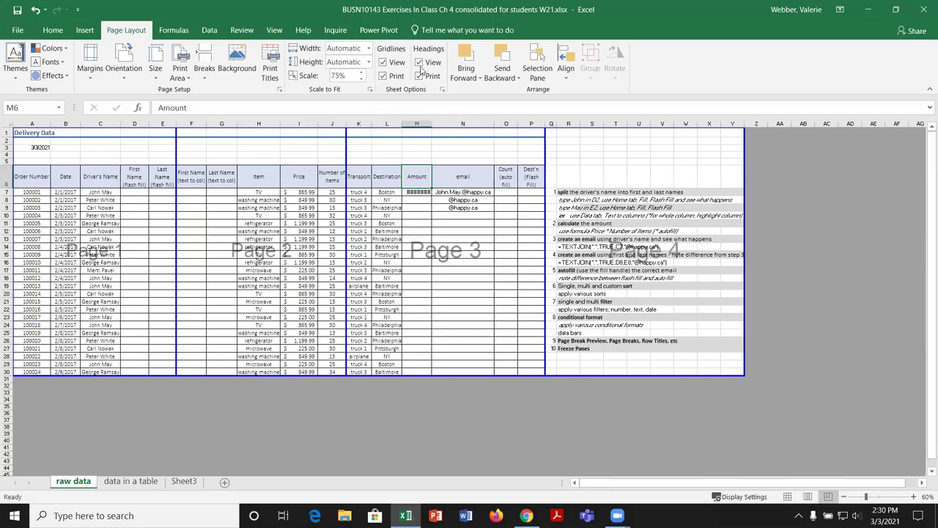
left_click(381, 75)
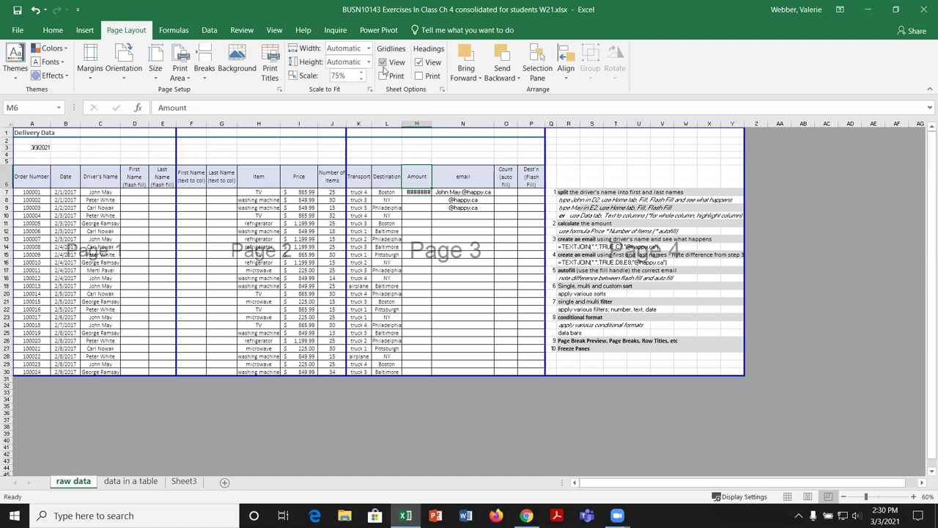
left_click(381, 62)
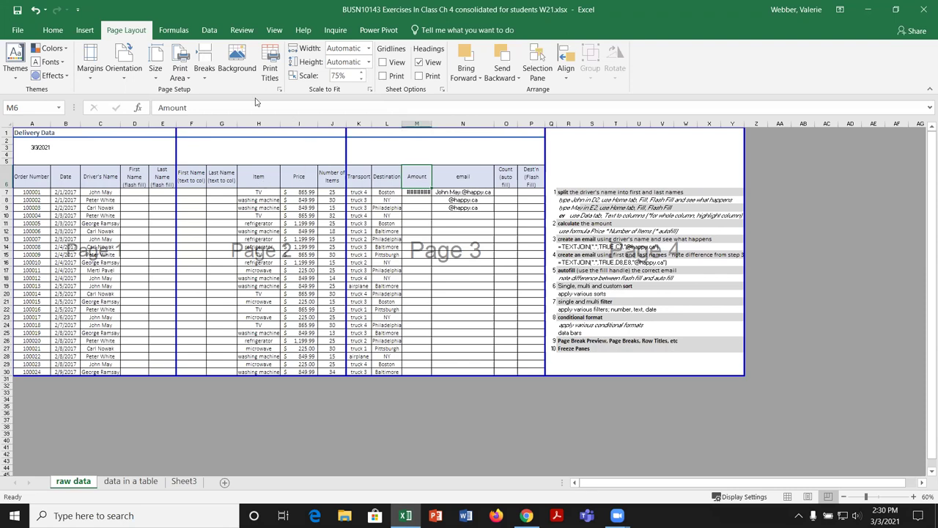
Check Horizontally and Vertically under Center on page in Page Setup's Margins tab.
left_click(279, 89)
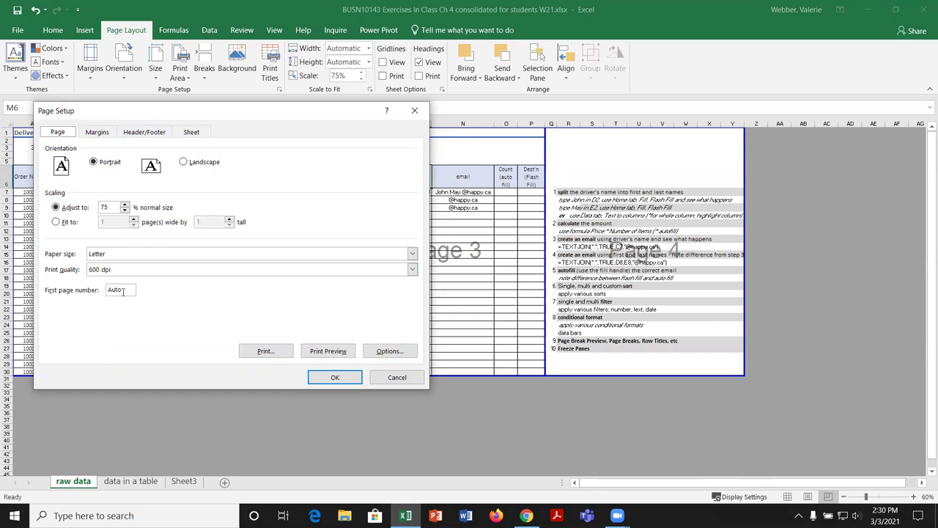
left_click(100, 137)
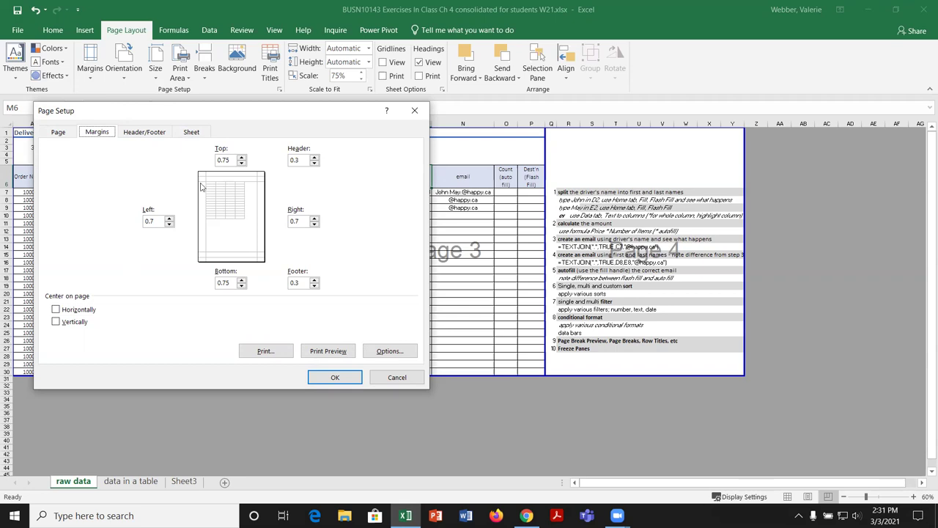
left_click(56, 310)
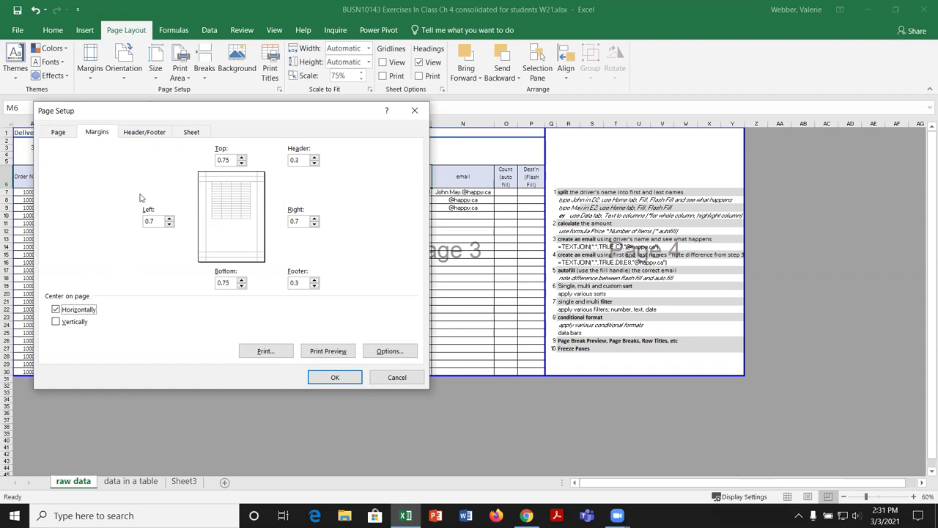
left_click(56, 324)
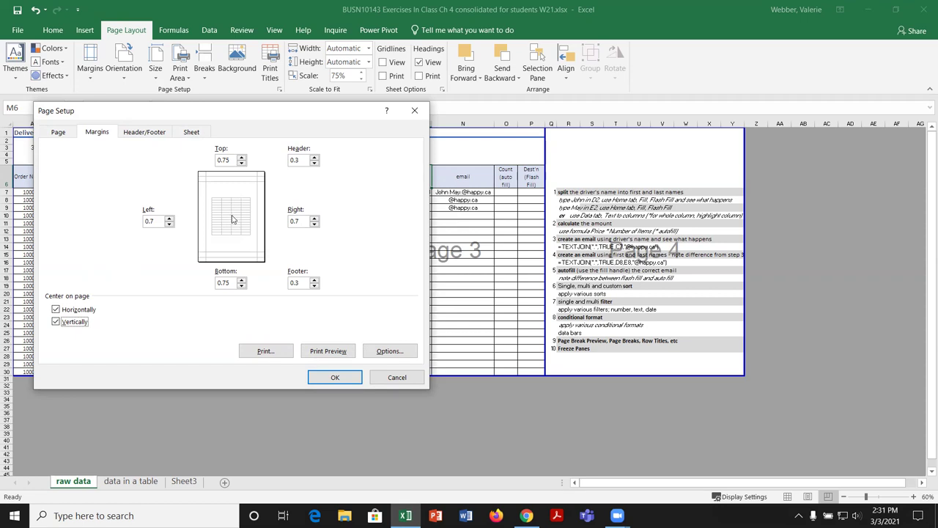
left_click(335, 378)
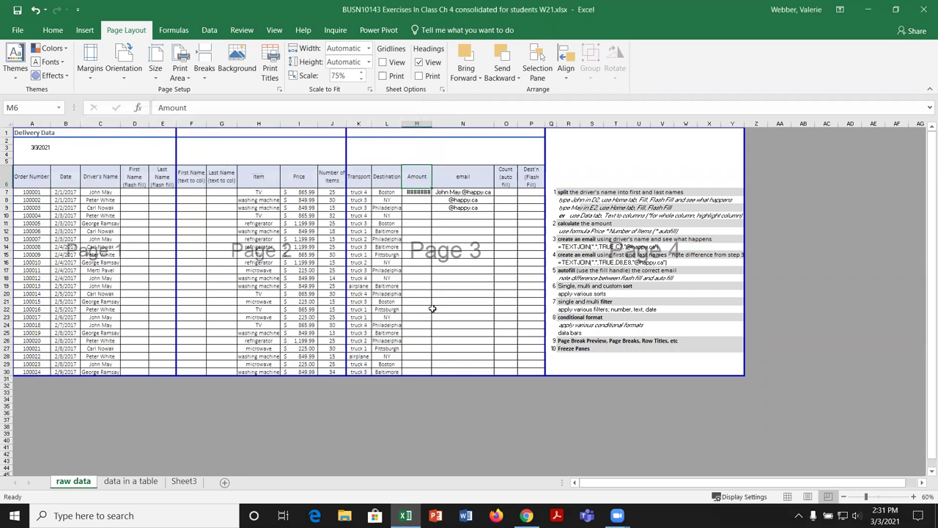
left_click(93, 79)
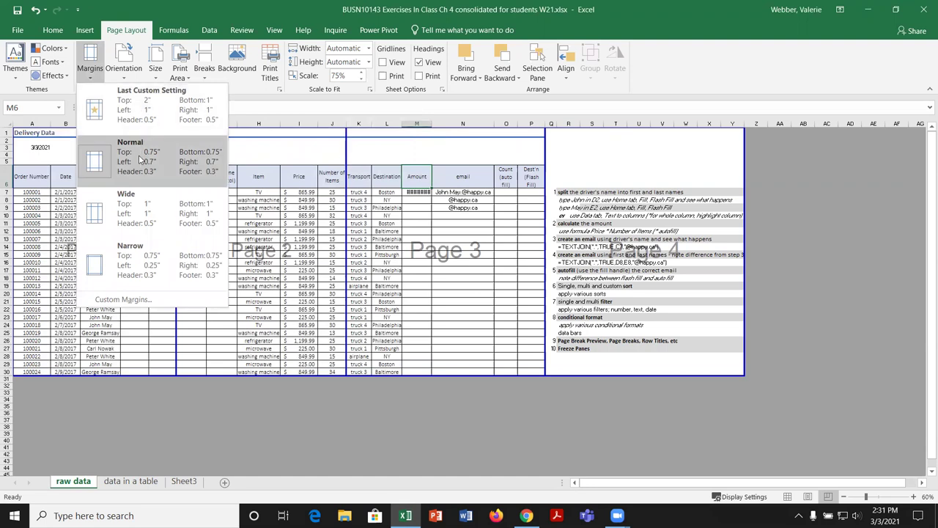
Create a custom footer with the sheet name centred and the file name at right.
left_click(144, 306)
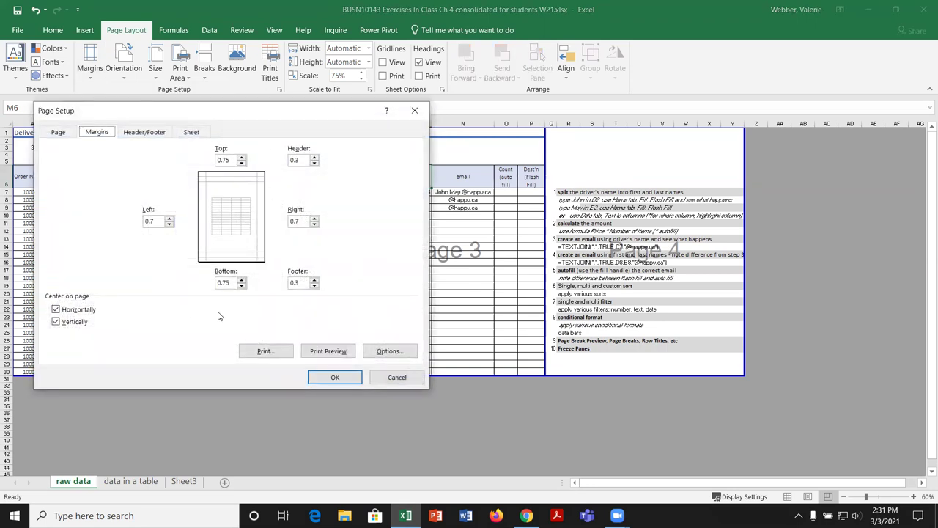
left_click(152, 135)
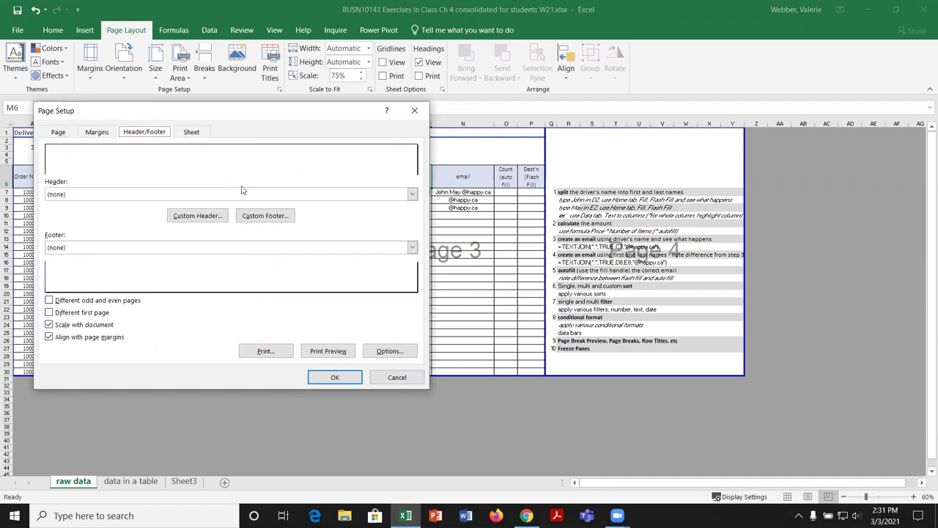
left_click(271, 218)
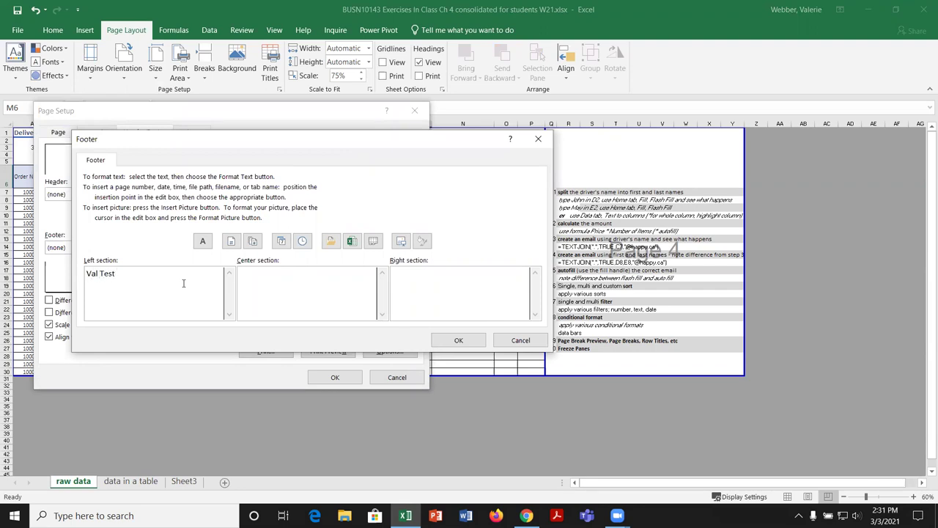
left_click(373, 242)
left_click(351, 241)
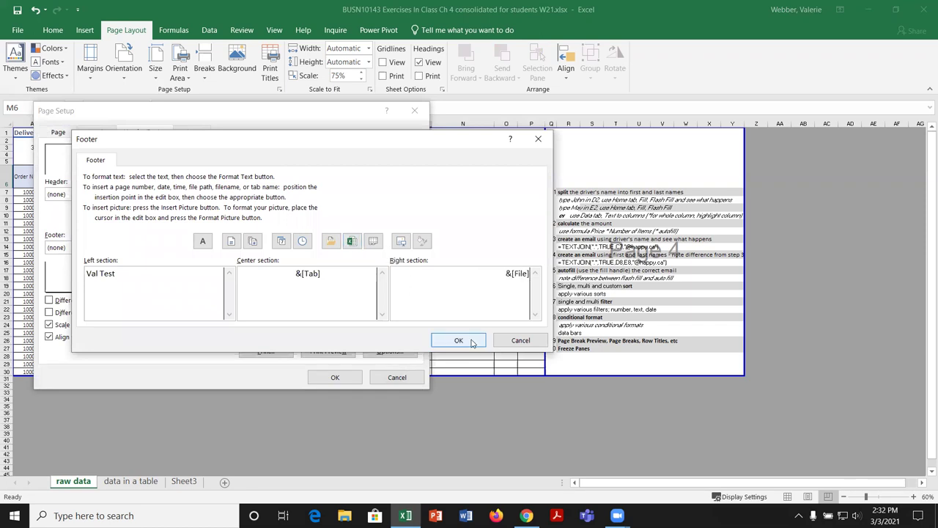
left_click(459, 341)
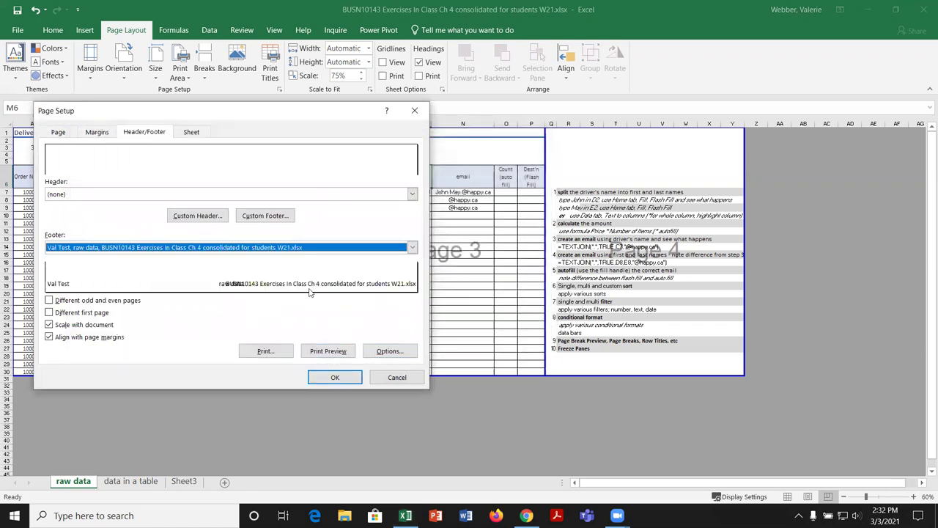
Set the footer's file name field to 8-point and preview the printout.
left_click(265, 220)
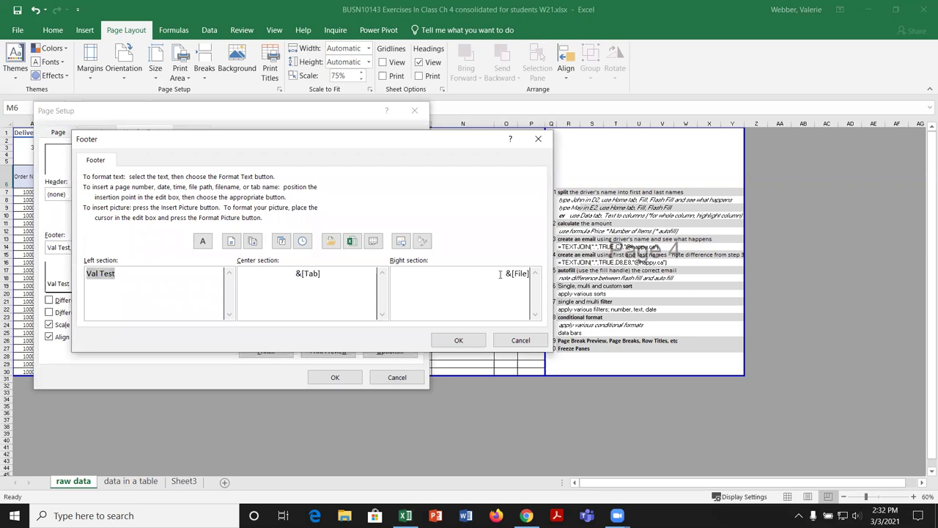
left_click_drag(499, 273, 529, 274)
left_click(203, 242)
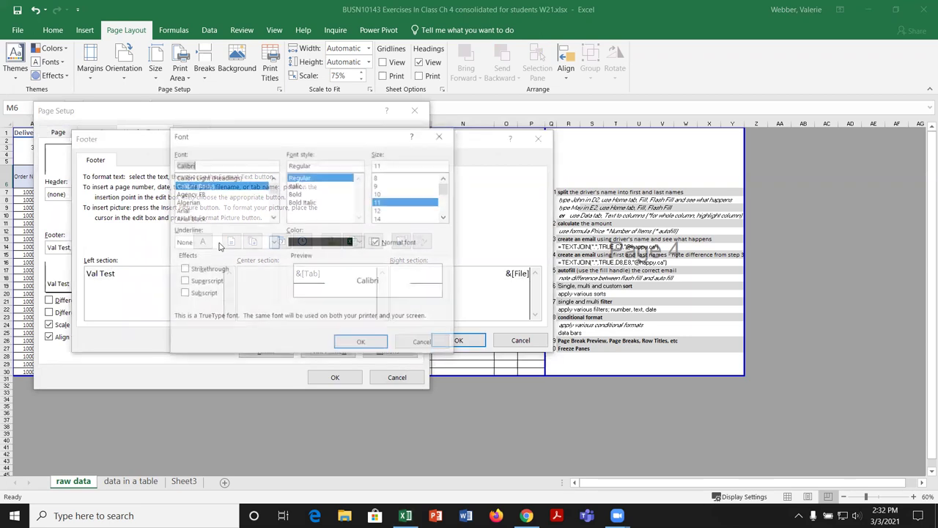
left_click(378, 178)
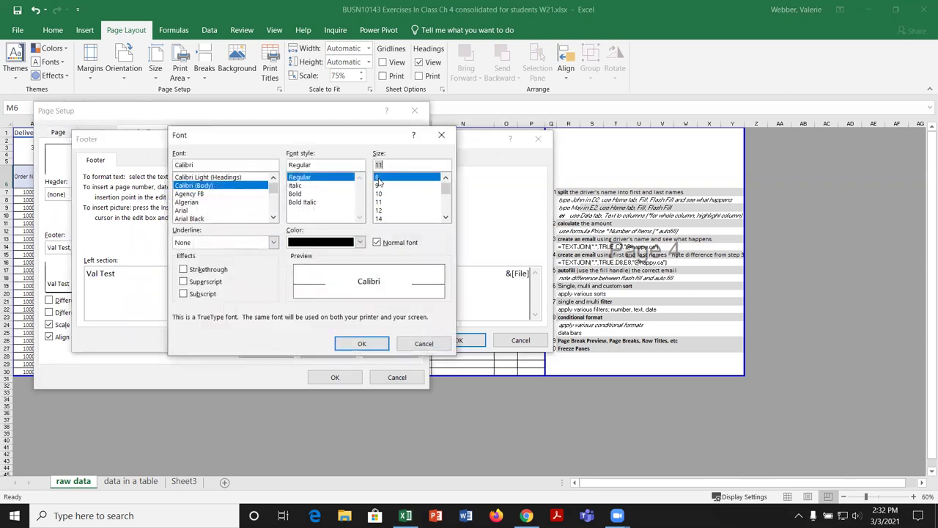
left_click(371, 345)
left_click(453, 342)
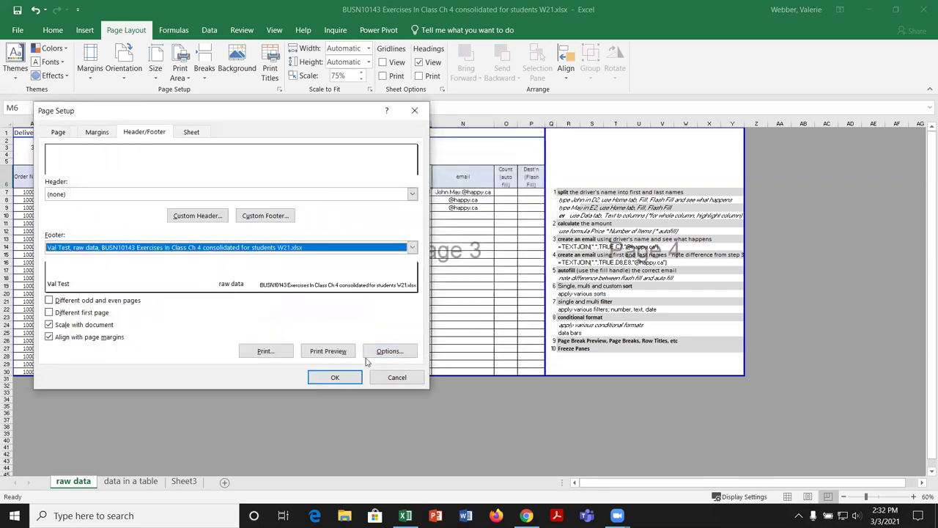
left_click(347, 356)
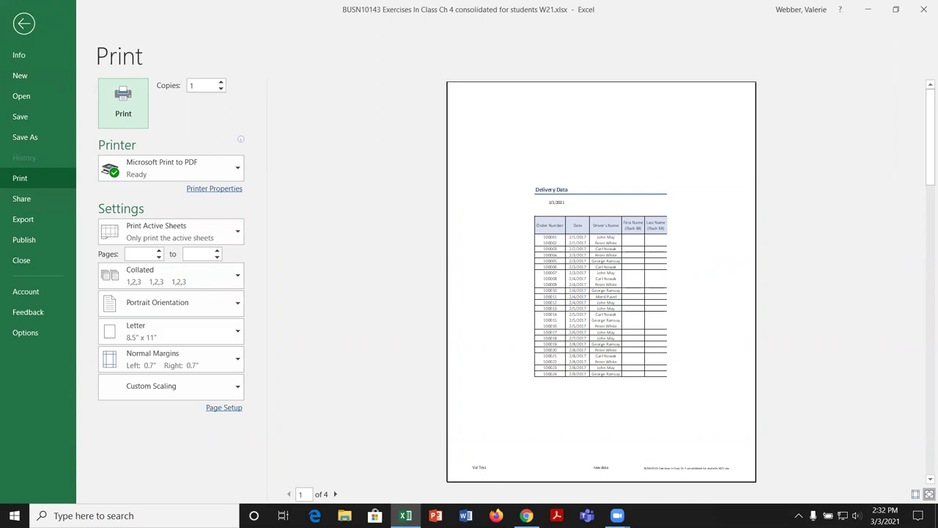
Return to the worksheet and view Page Setup's Sheet tab showing print titles $1:$6 and $A:$B.
left_click(23, 23)
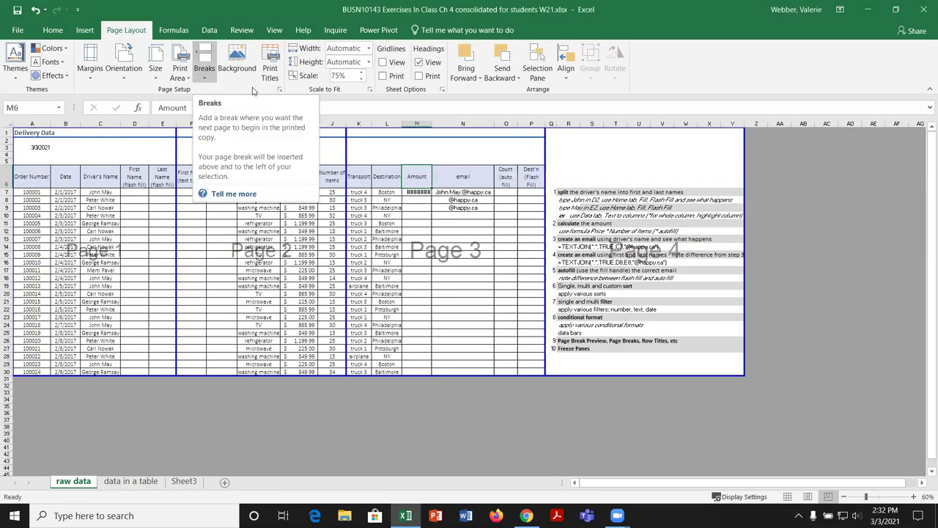
left_click(280, 89)
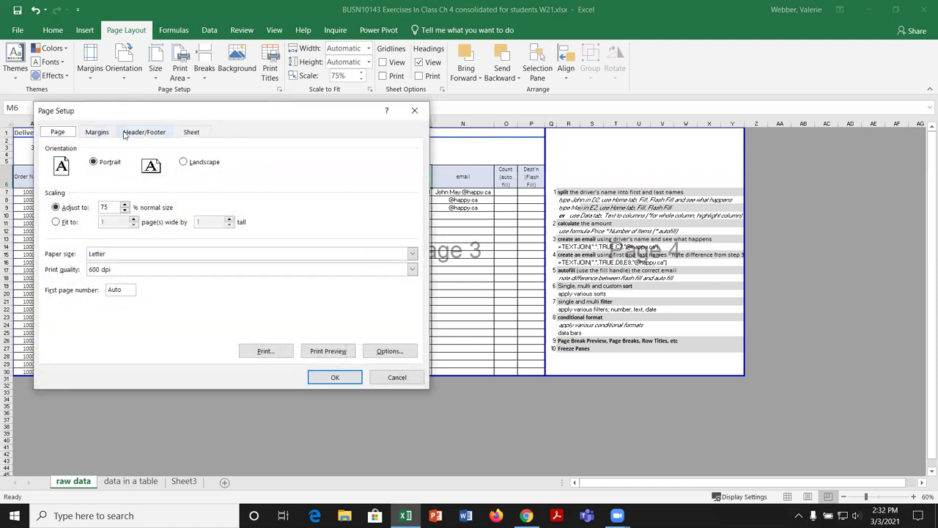
left_click(192, 132)
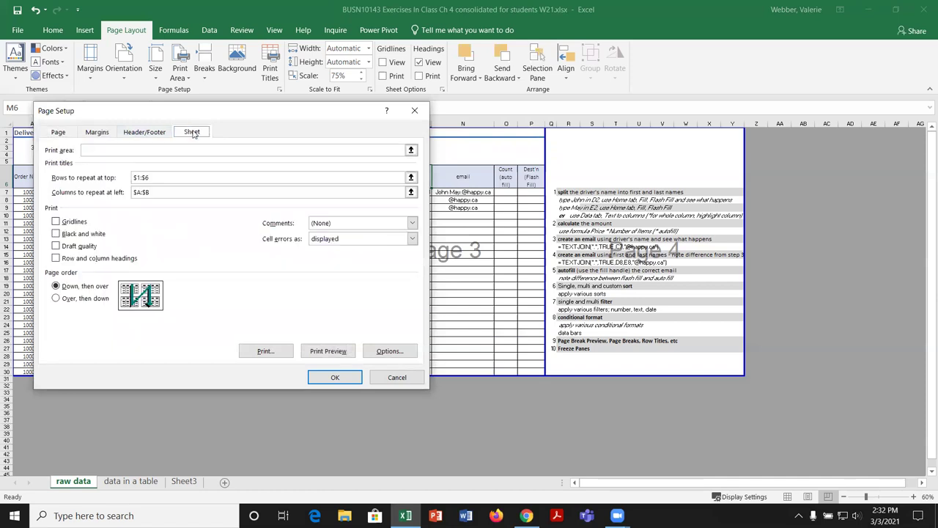
left_click(173, 149)
left_click(173, 148)
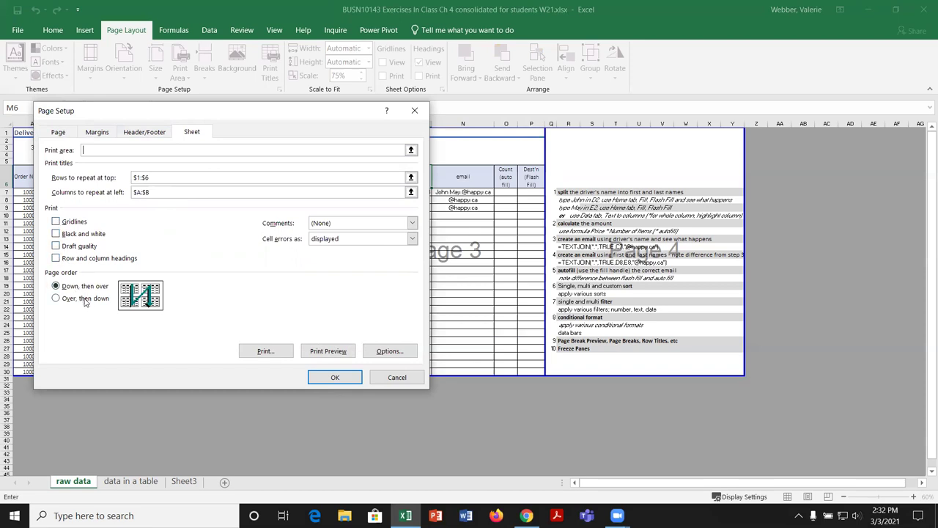
Open and cancel the PDF printer properties, then view the Header/Footer tab.
left_click(389, 351)
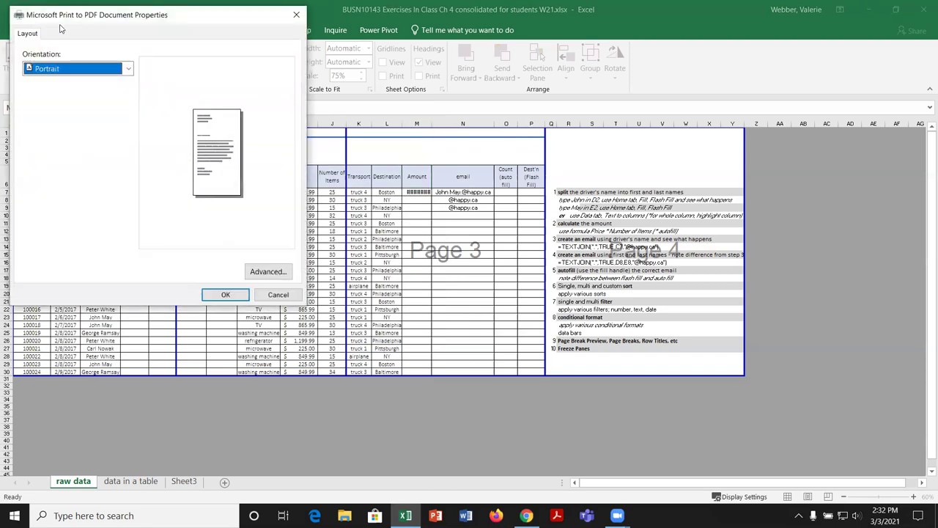
left_click(279, 295)
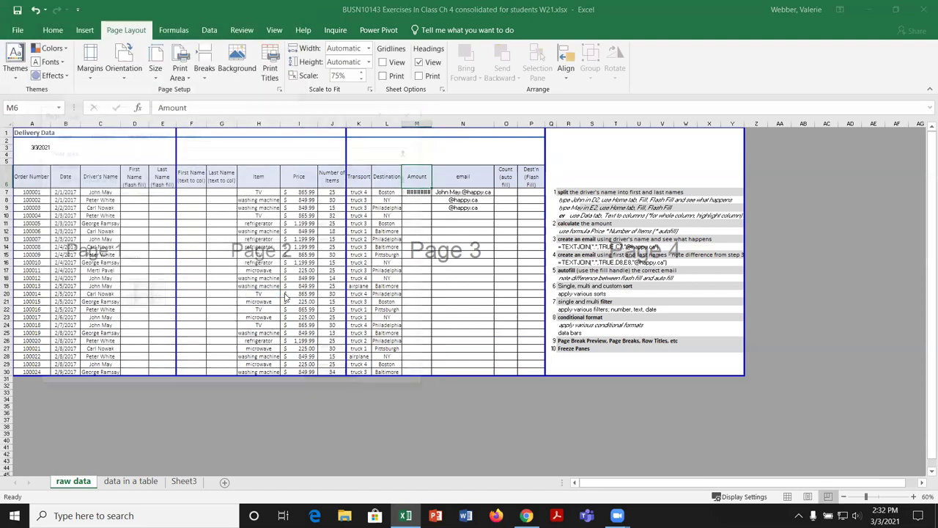
left_click(146, 133)
Confirm portrait orientation and Letter paper size in the PDF printer options, then close Page Setup.
left_click(391, 353)
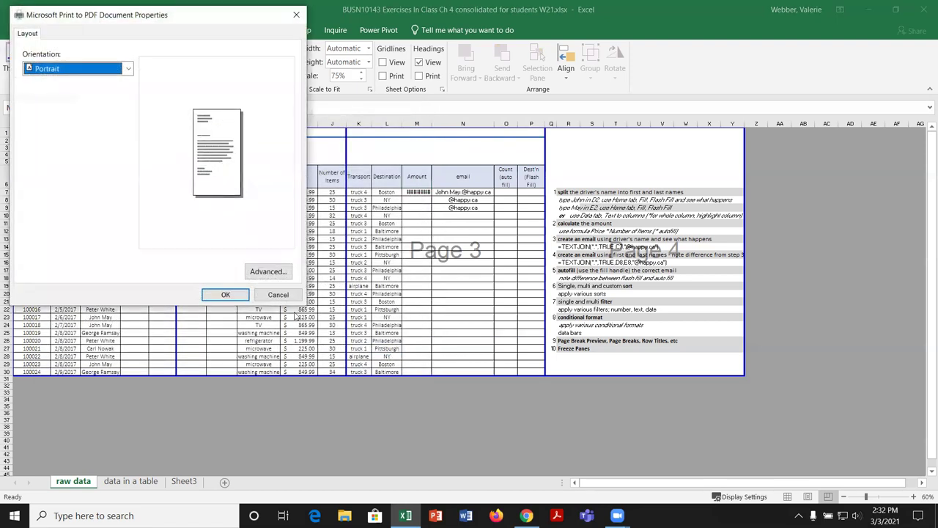
left_click(128, 69)
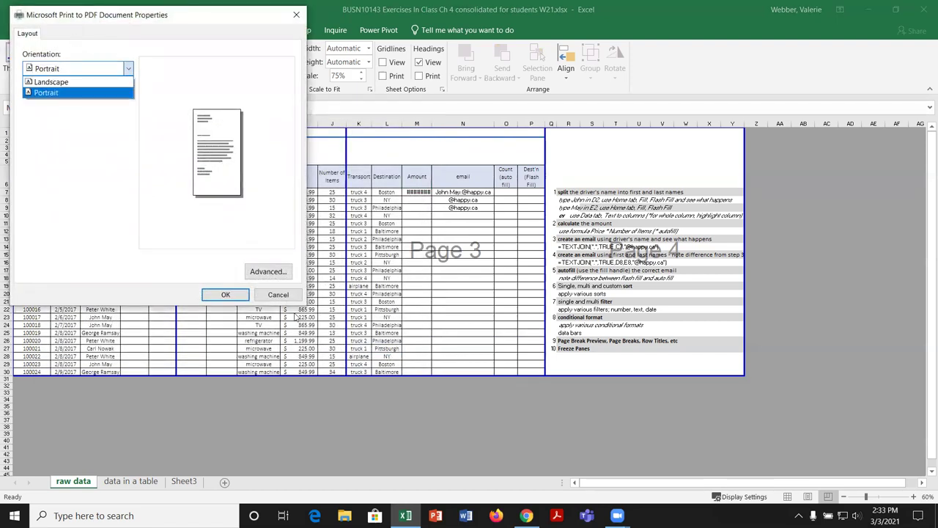
left_click(275, 273)
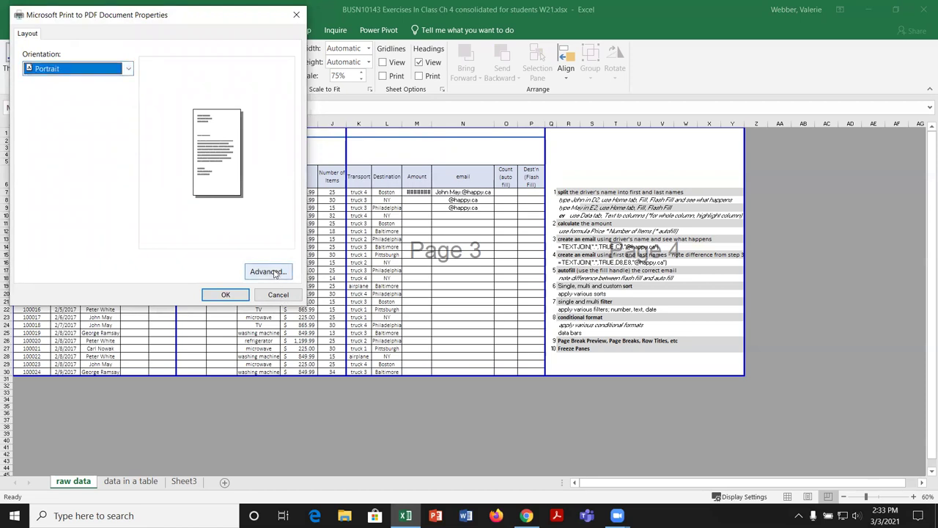
left_click(275, 273)
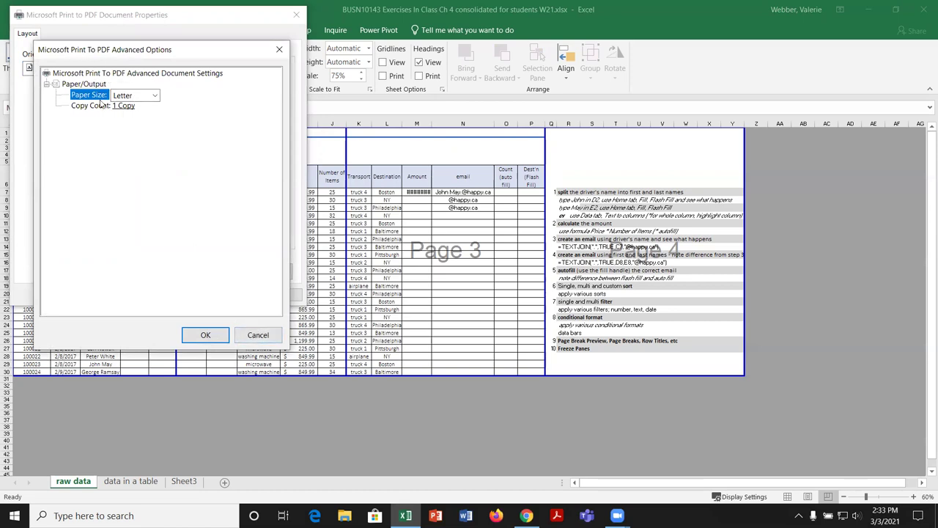
left_click(265, 337)
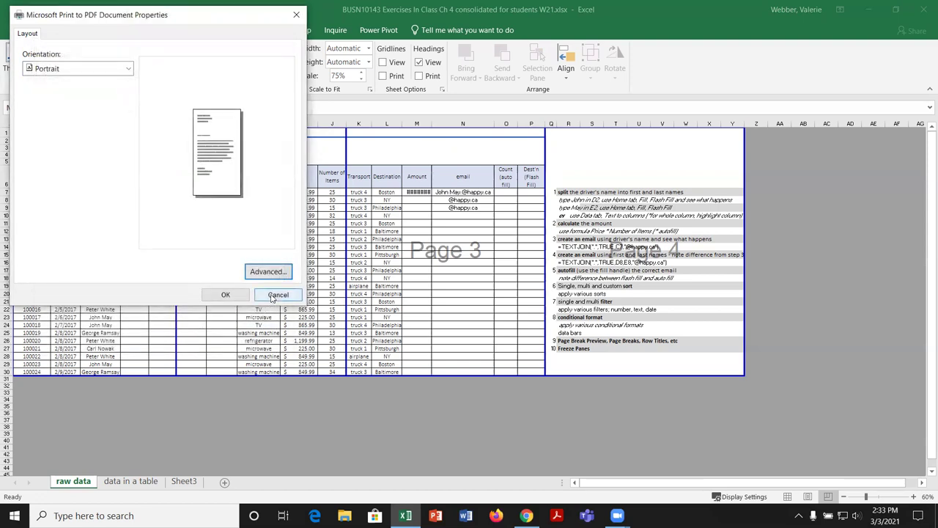
left_click(278, 293)
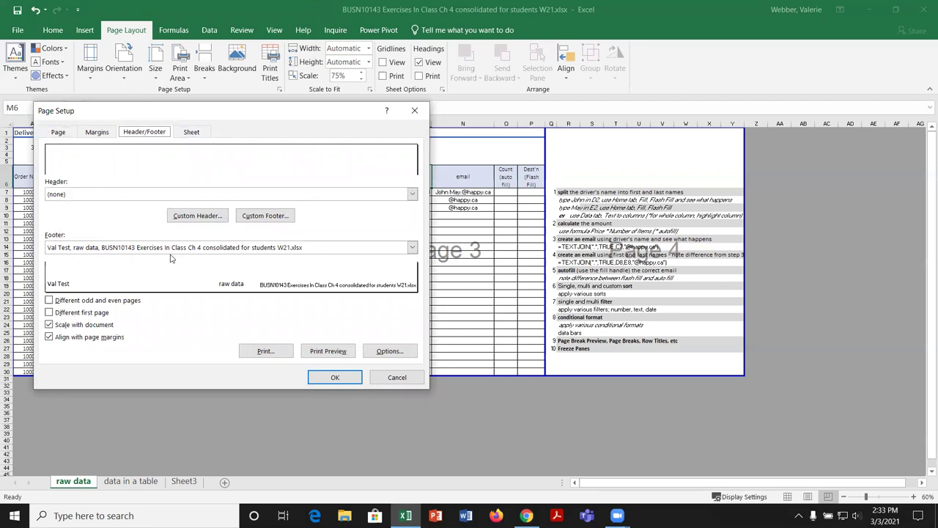
left_click(347, 380)
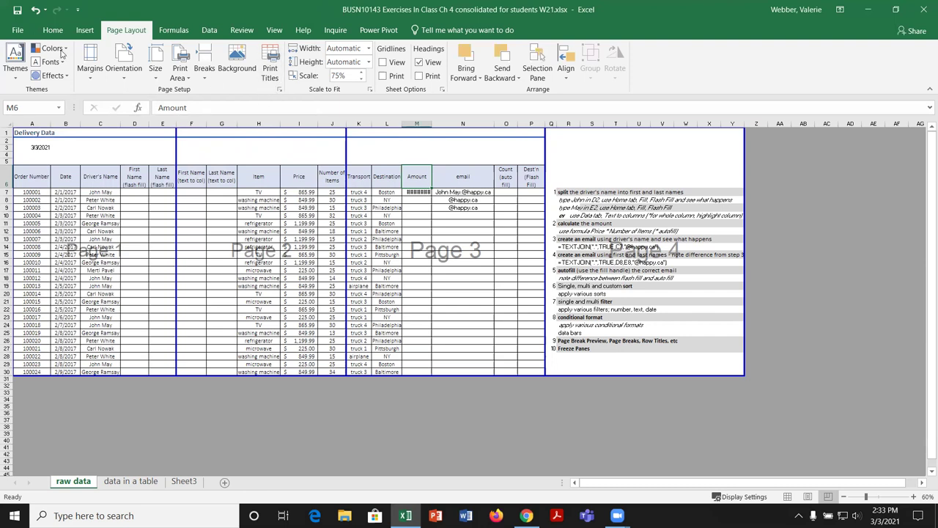
Preview the printout from Page Setup and return to the worksheet.
left_click(280, 90)
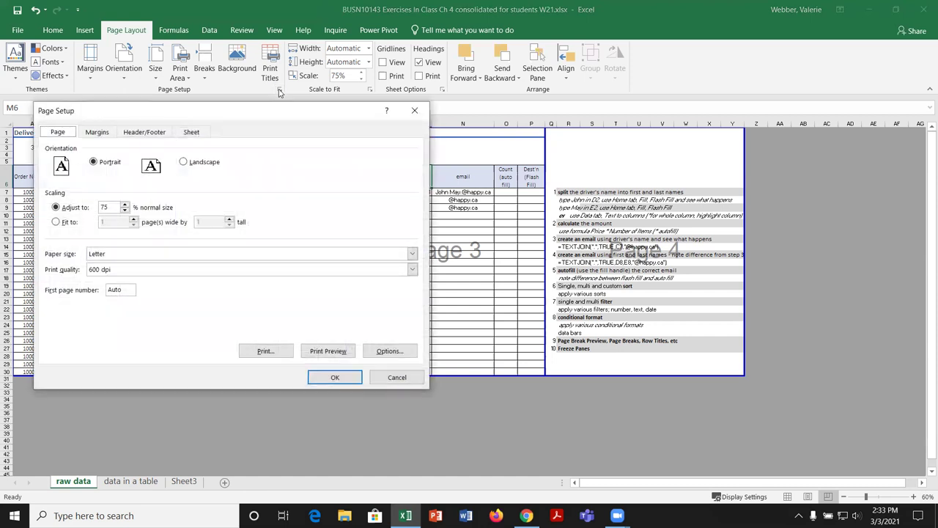
left_click(327, 352)
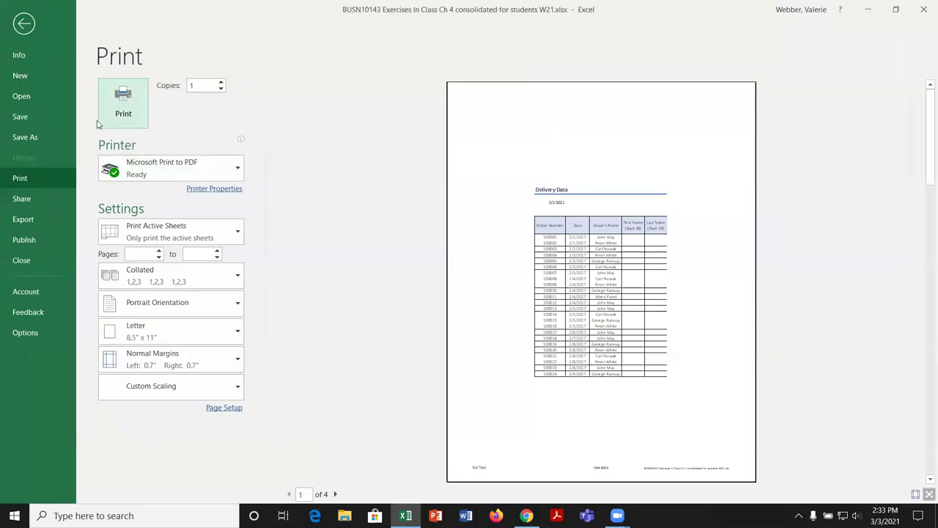
left_click(22, 27)
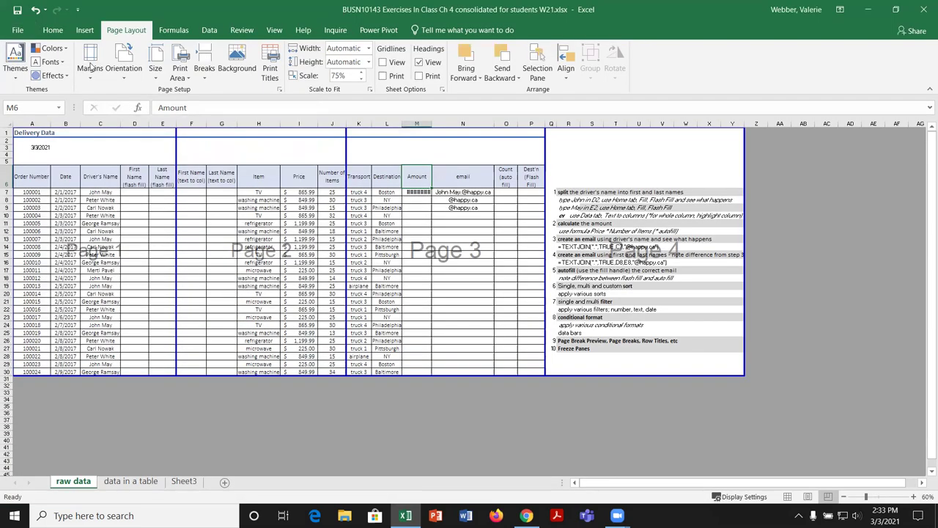
Show the File > Print page with Microsoft Print to PDF as the printer.
left_click(18, 30)
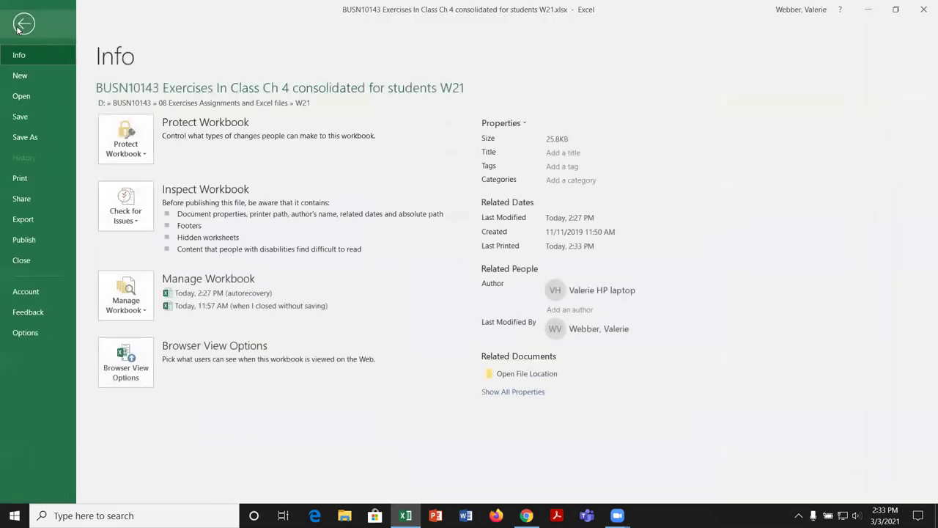
left_click(27, 180)
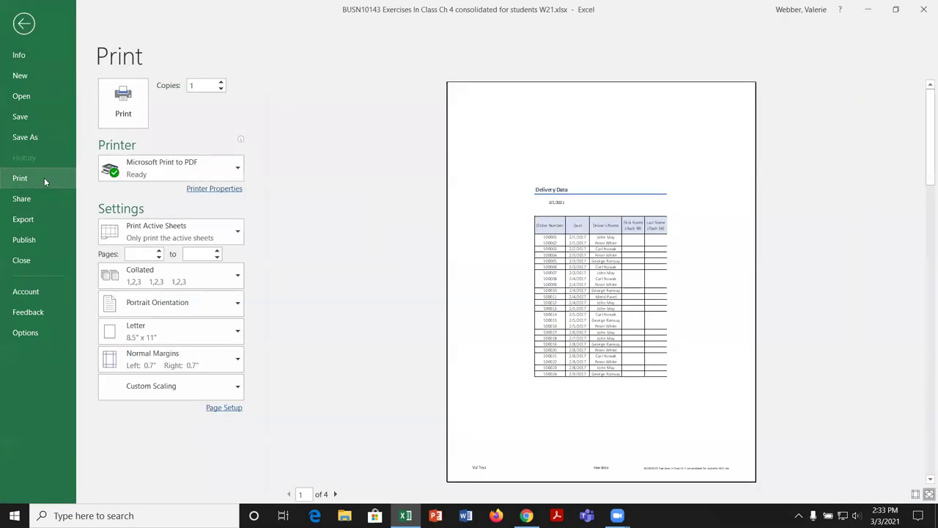
left_click(236, 168)
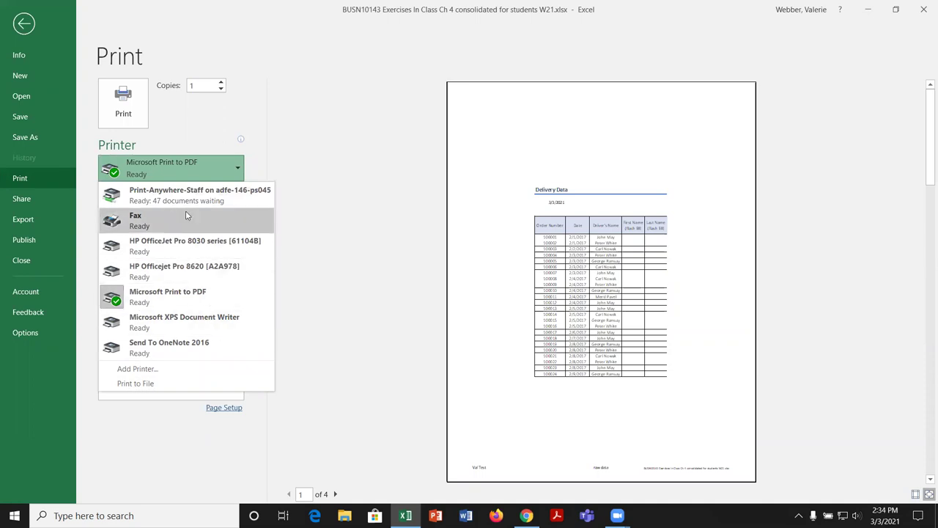
mouse_move(186, 215)
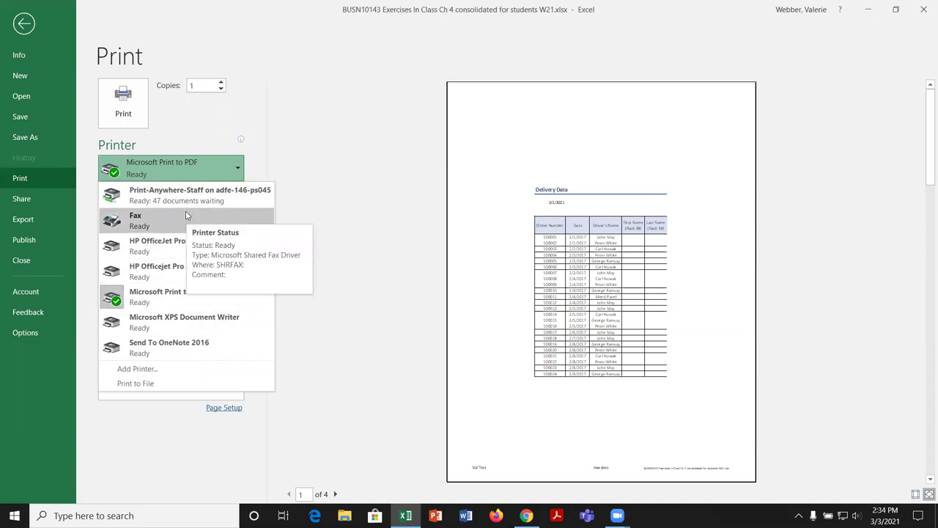
left_click(191, 168)
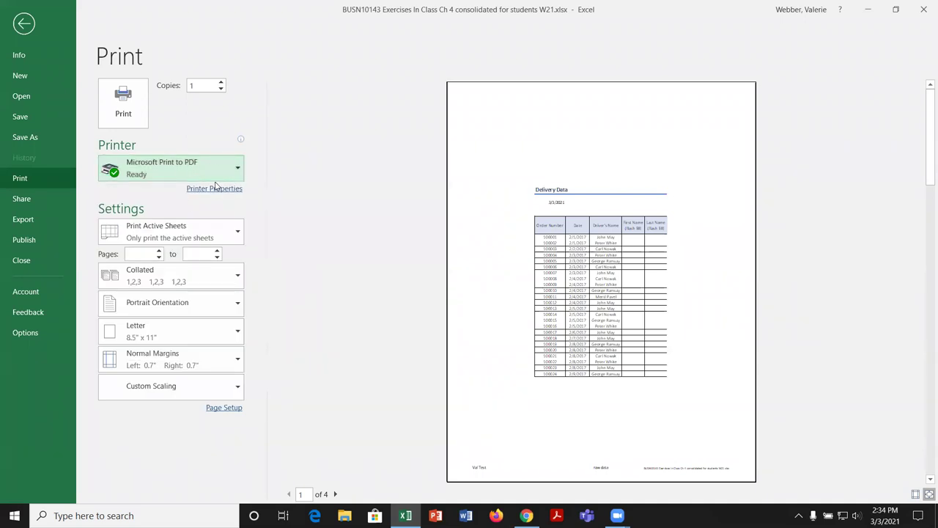
Print the sheet to a PDF file named Test 2 in Documents.
left_click(123, 103)
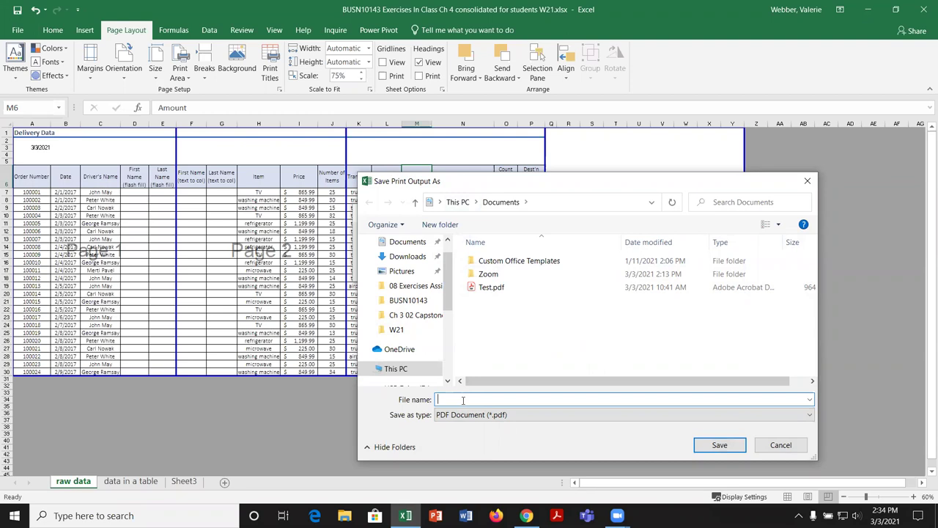
type("Test 2")
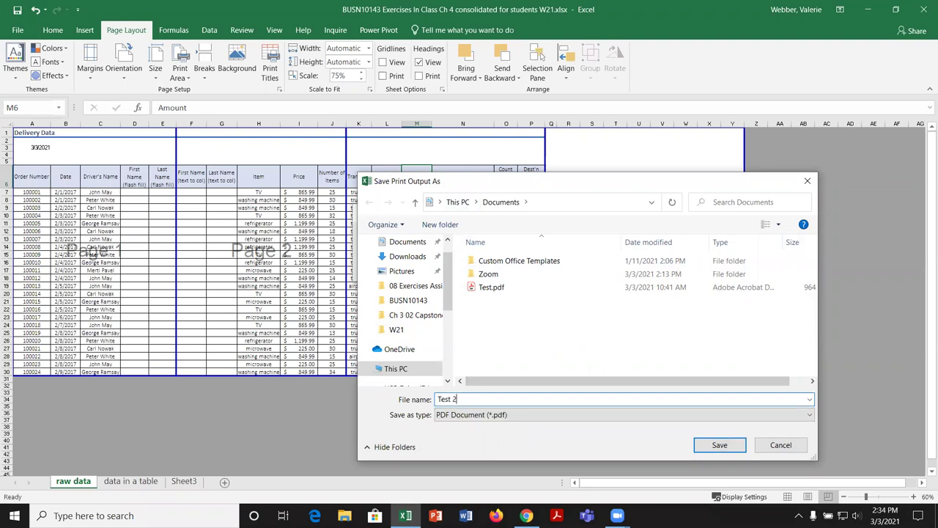
key("Return")
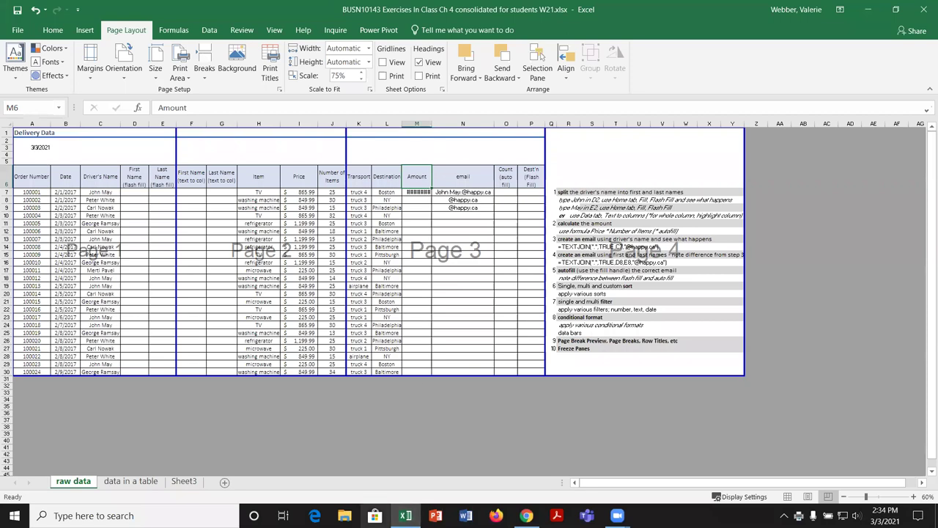
Open Test 2.pdf from the Documents folder in Acrobat Reader.
left_click(349, 508)
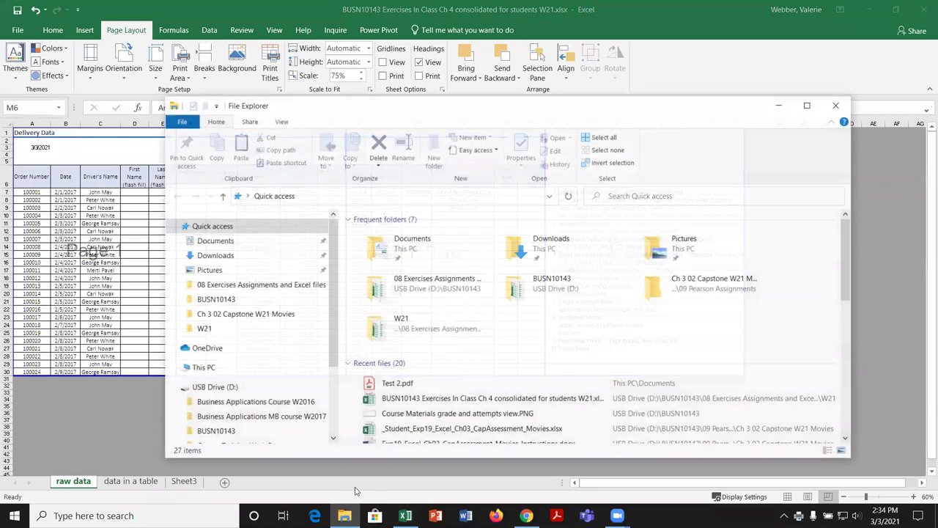
left_click(227, 247)
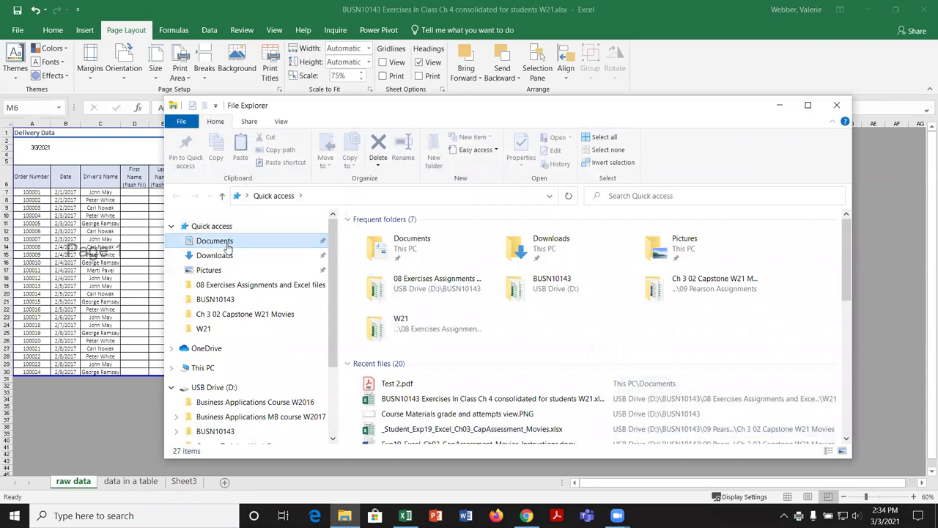
double_click(376, 315)
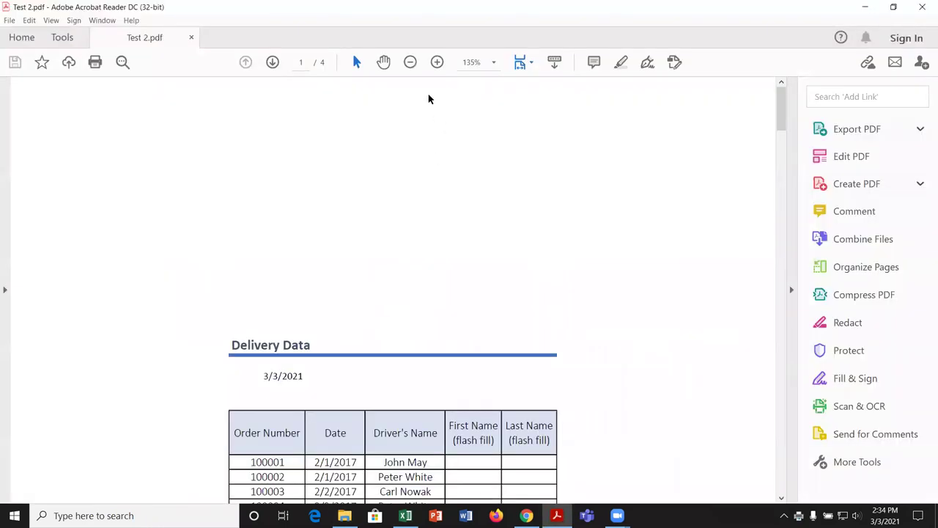
Zoom the PDF view out to 50%.
left_click(410, 62)
left_click(410, 62)
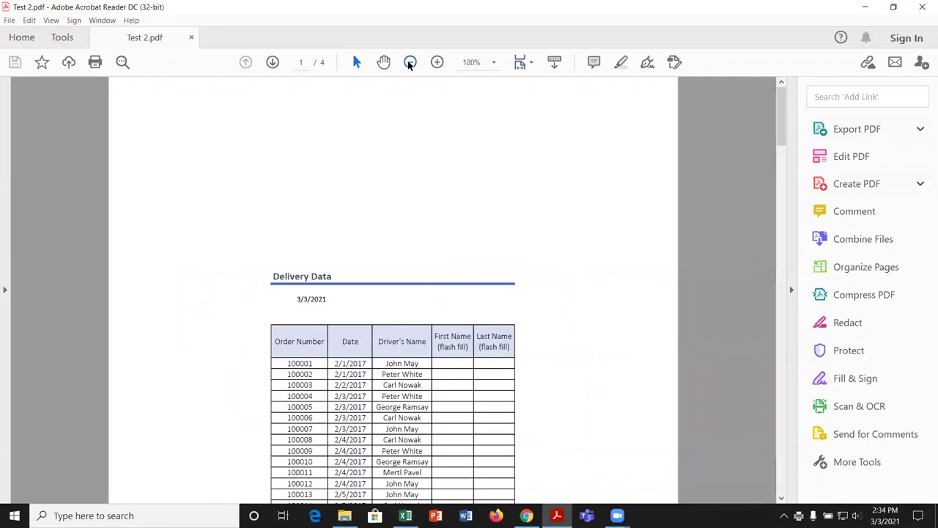
left_click(410, 62)
left_click(409, 62)
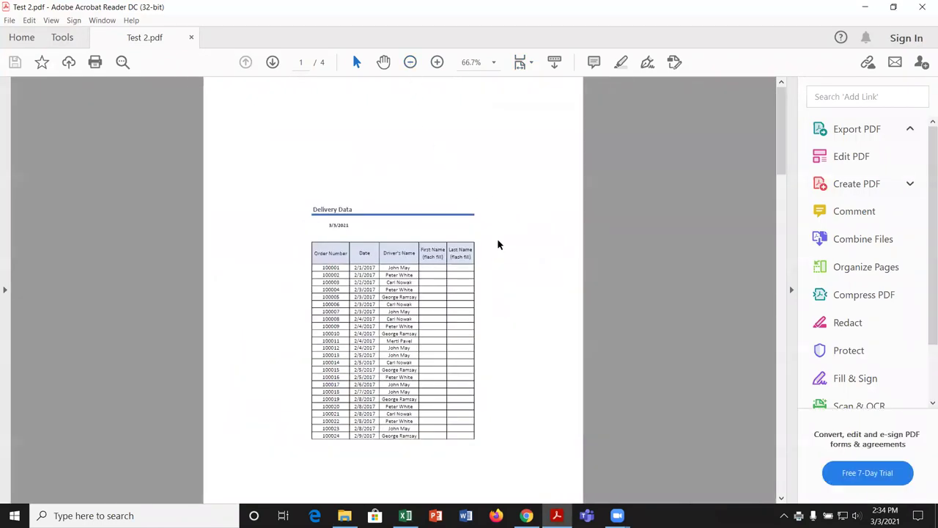
left_click(409, 62)
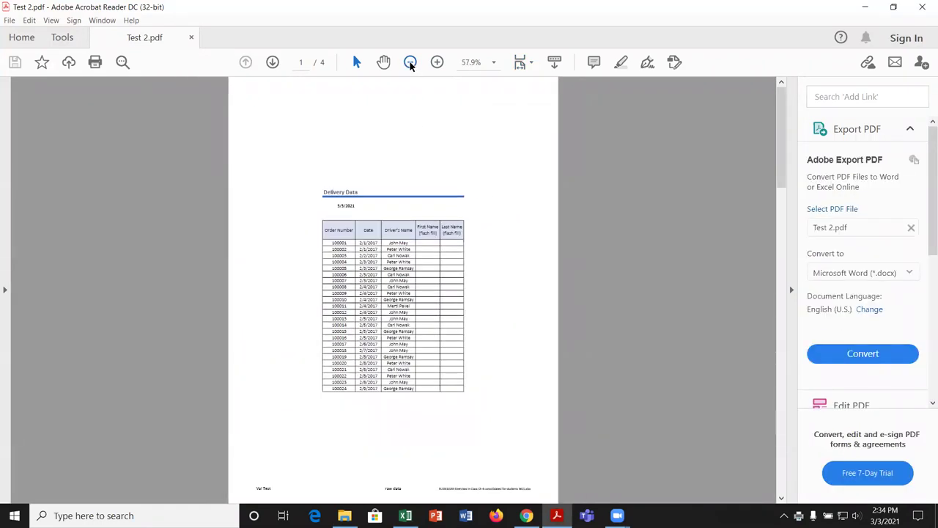
left_click(410, 62)
Page through the PDF to page 4, then switch back to the Excel workbook.
left_click(272, 62)
left_click(272, 62)
left_click(272, 62)
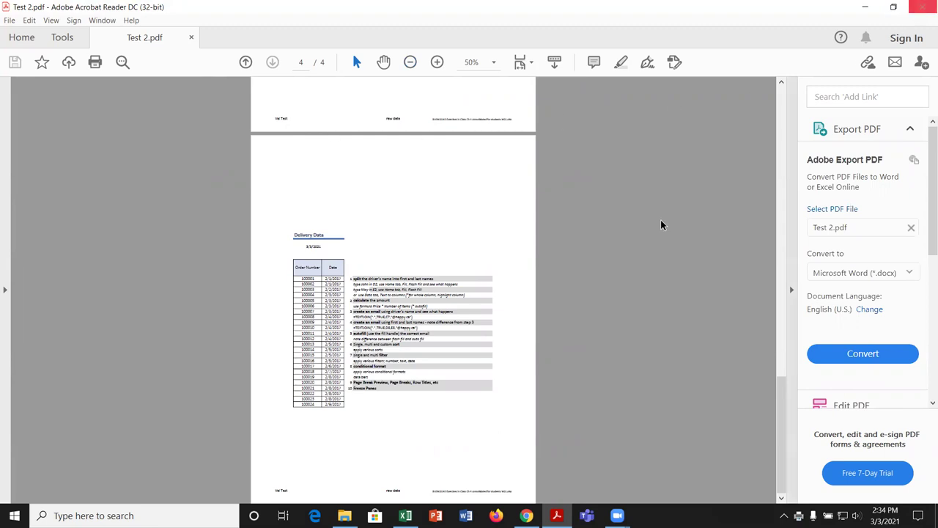
left_click(405, 515)
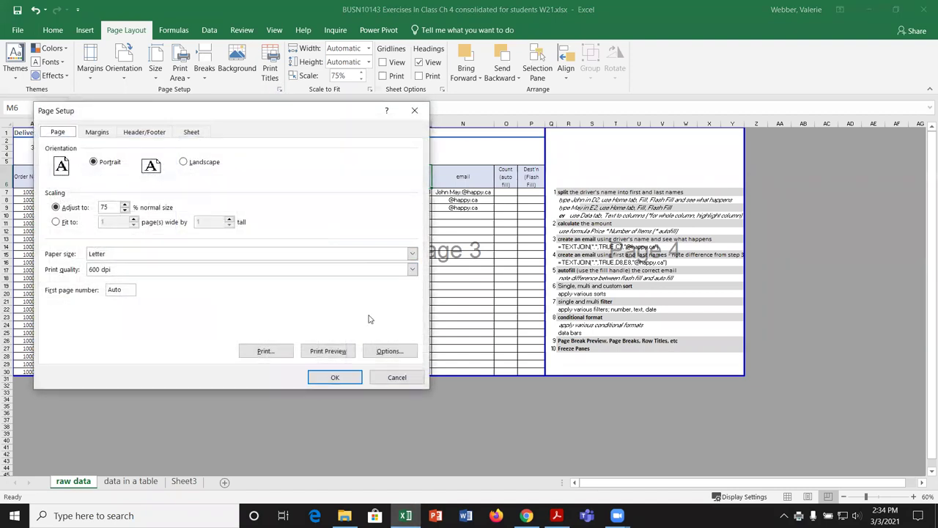
Preview the printout and page through all four pages.
left_click(335, 350)
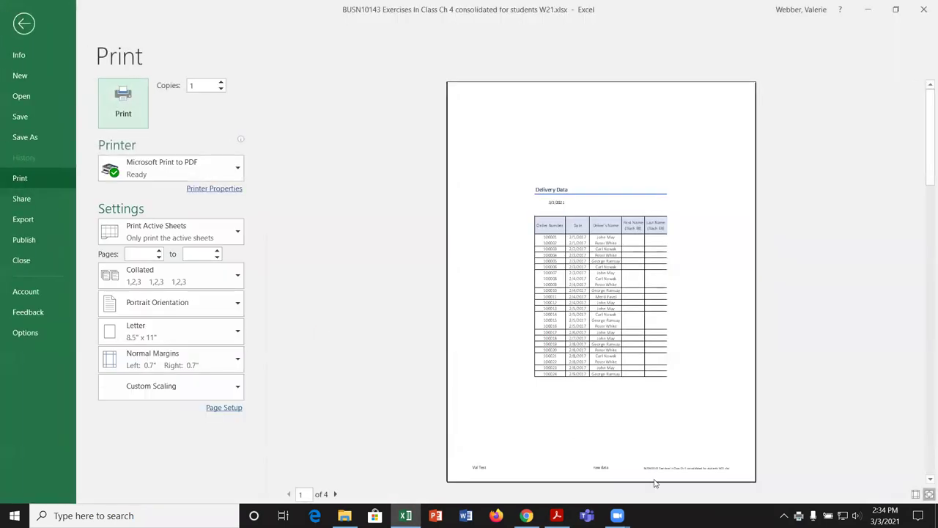
left_click(335, 494)
left_click(335, 494)
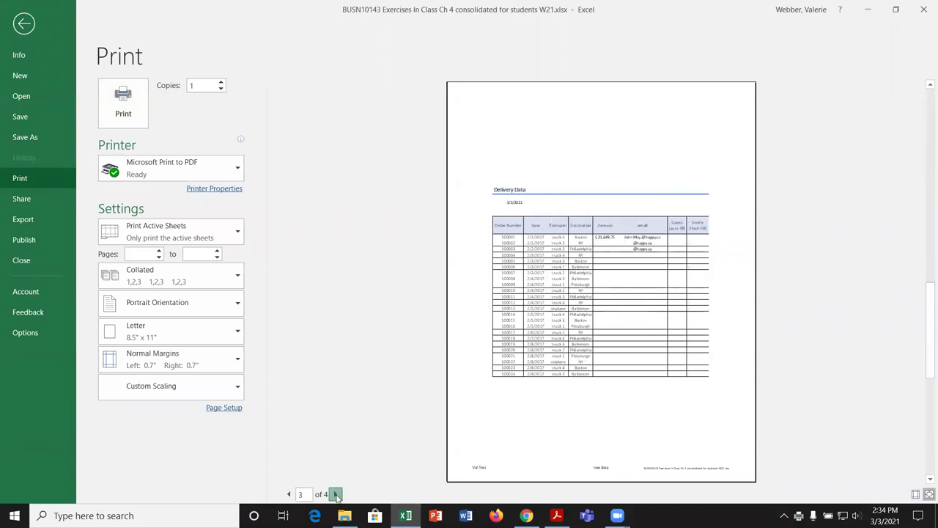
left_click(335, 494)
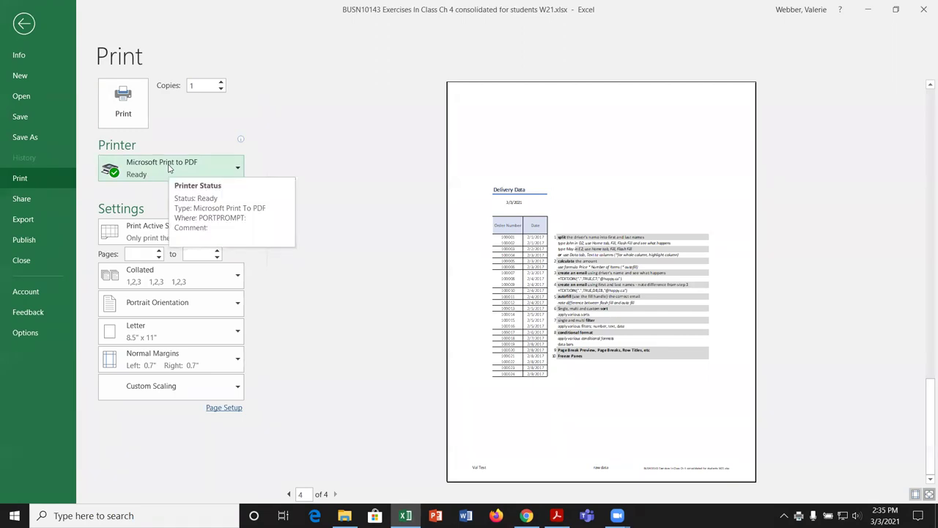
Select the HP OfficeJet Pro 8030 printer and return to the worksheet.
left_click(200, 165)
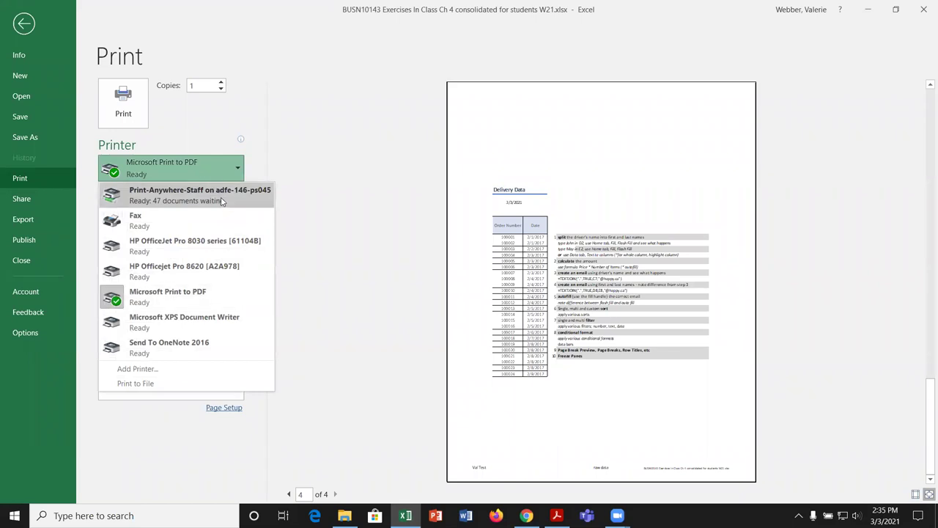
left_click(241, 242)
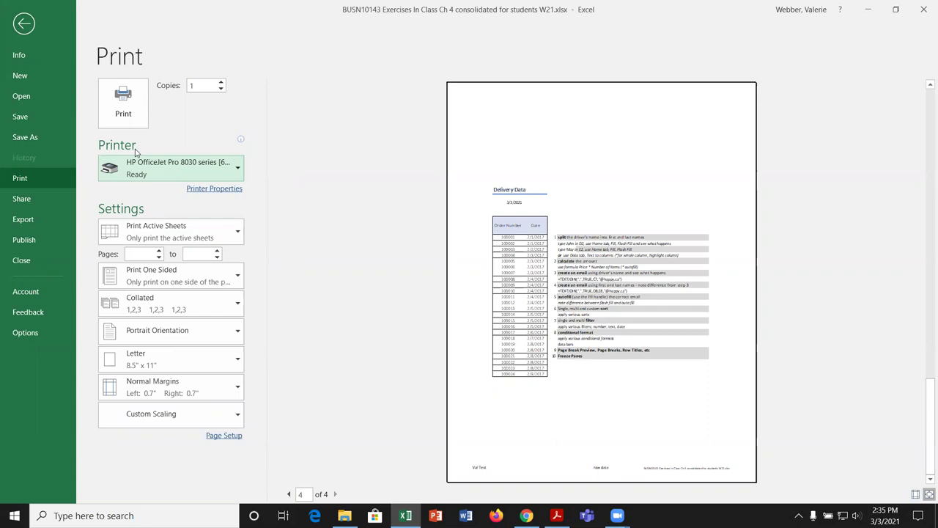
left_click(24, 24)
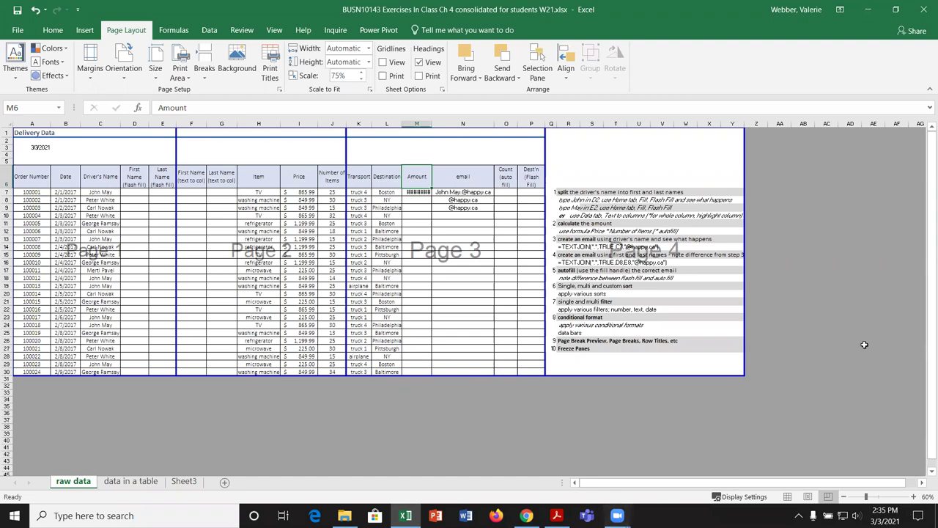
Switch the Delivery Data sheet to Normal view at 100% zoom.
left_click(275, 30)
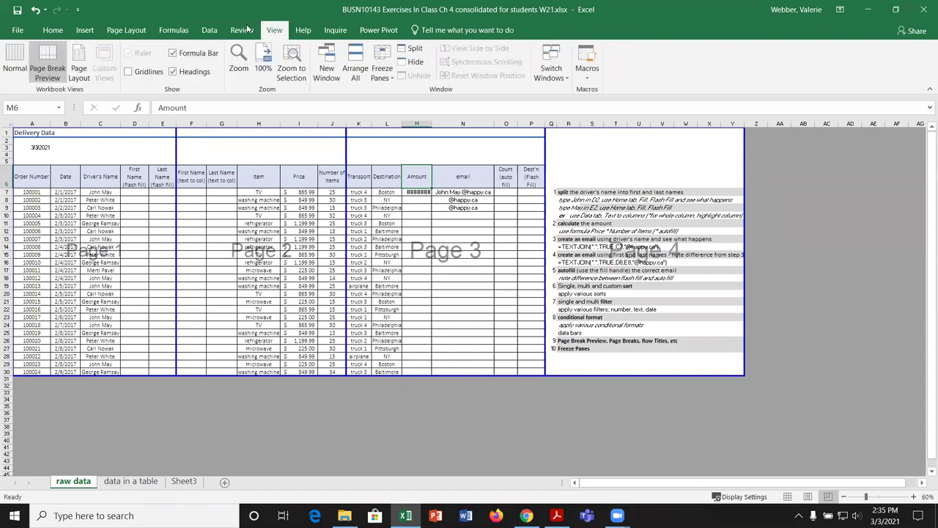
left_click(14, 61)
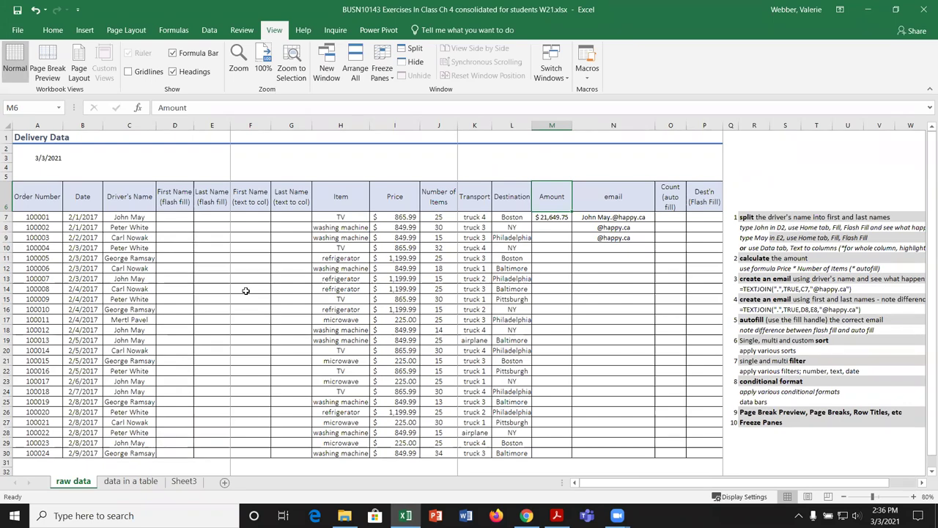
left_click(913, 496)
left_click(913, 496)
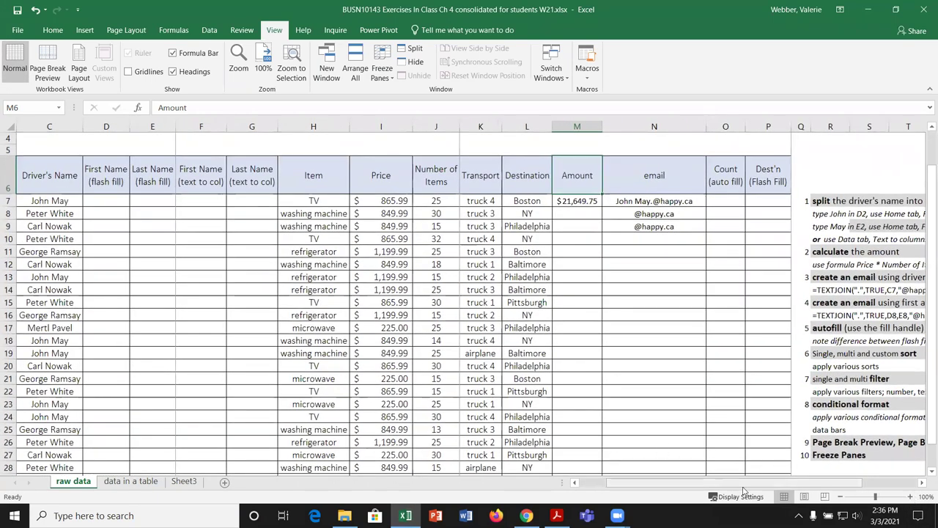
left_click_drag(699, 483, 664, 488)
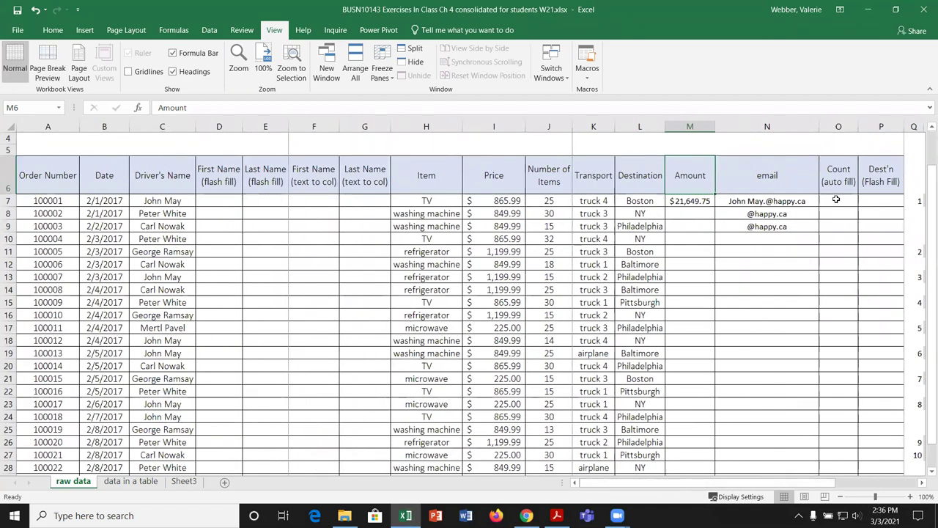
Enter 1 in O7 and 2 in O8 of the Count column.
left_click(836, 200)
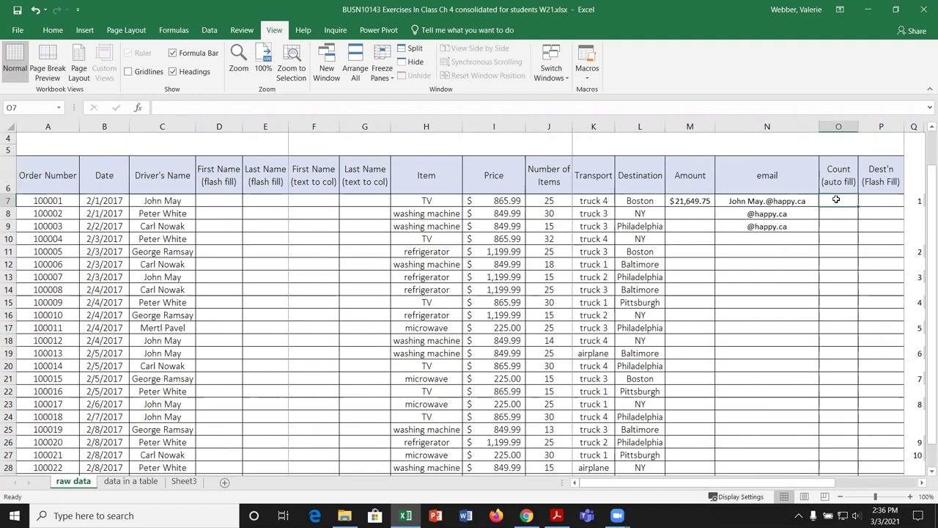
type("1")
key("Return")
type("2")
key("Return")
Drag the 1, 2 series down toward row 30, undoing both fill attempts.
left_click_drag(836, 199, 872, 484)
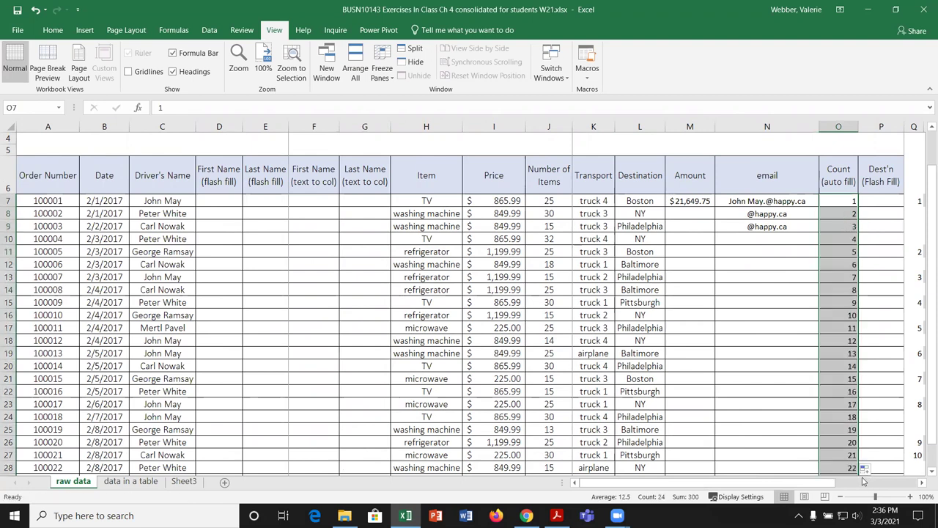
left_click(35, 9)
left_click_drag(857, 215, 862, 438)
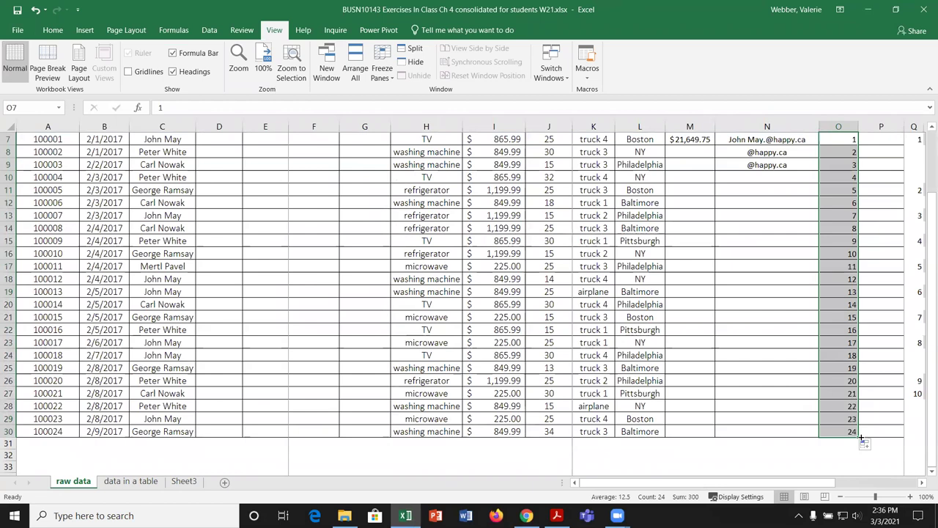
left_click(35, 10)
scroll(778, 205, "up", 2)
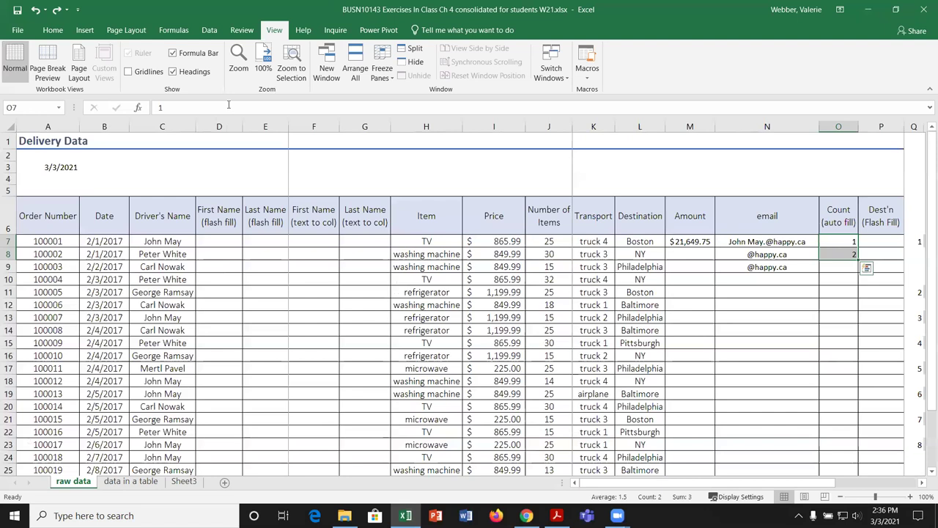
Fill O7:O30 with a linear series 1 to 24 using Home > Fill > Series.
left_click(52, 30)
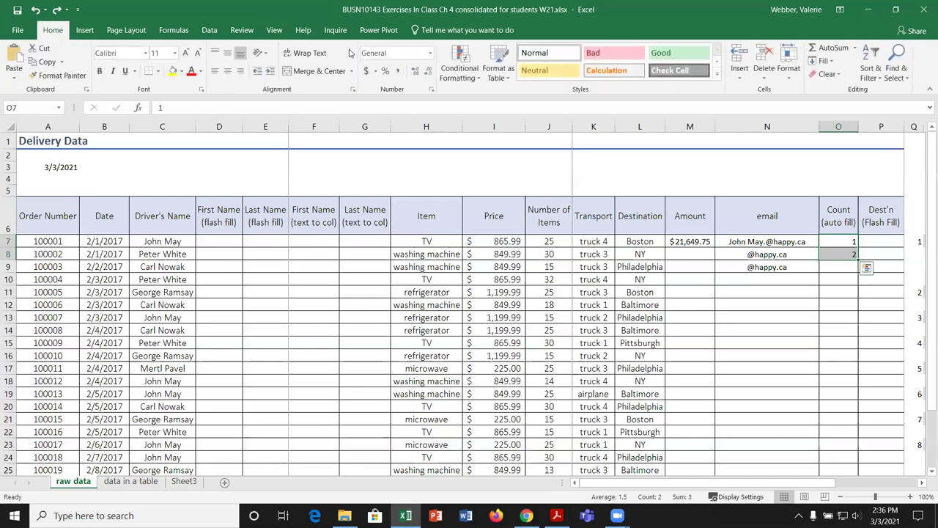
left_click(825, 62)
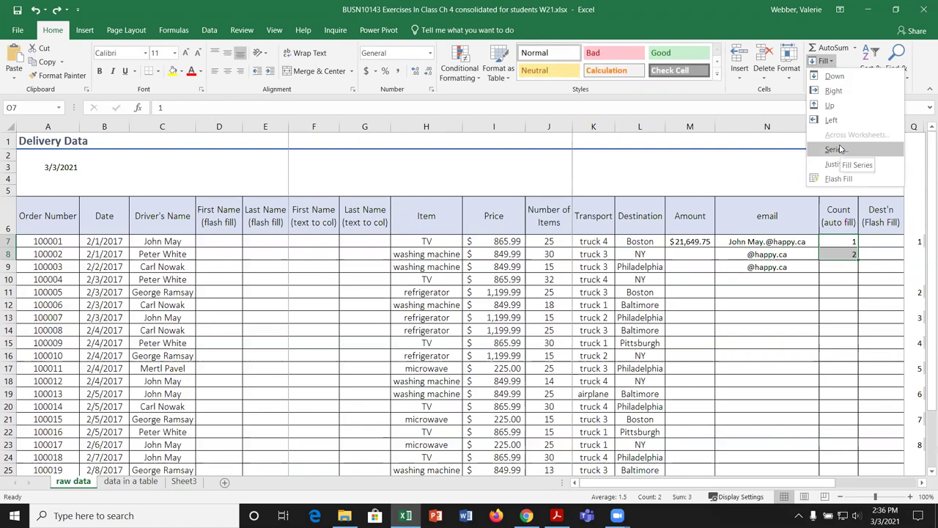
left_click(778, 174)
left_click_drag(838, 243, 848, 433)
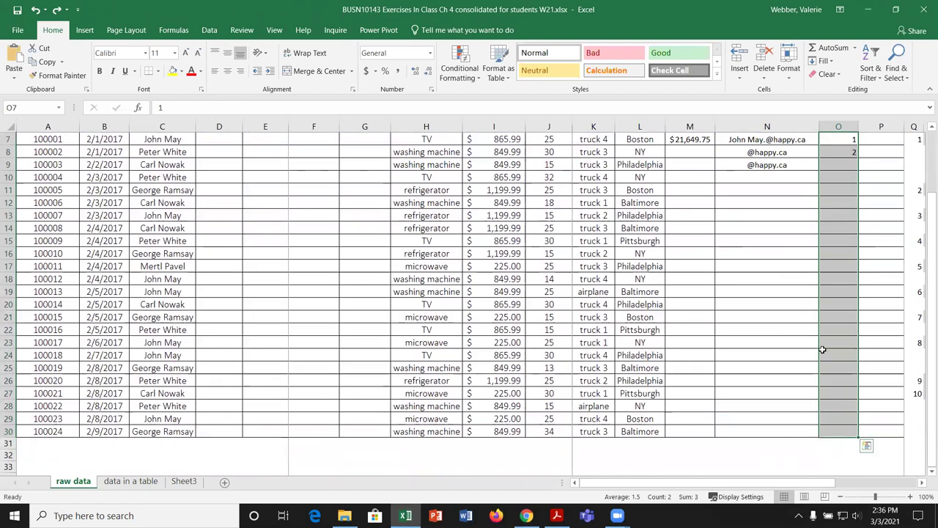
left_click(828, 63)
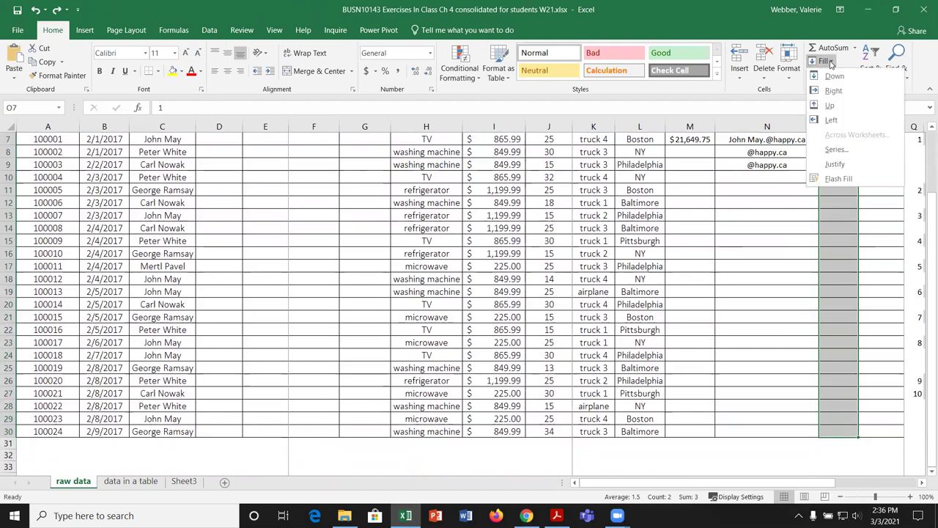
left_click(835, 149)
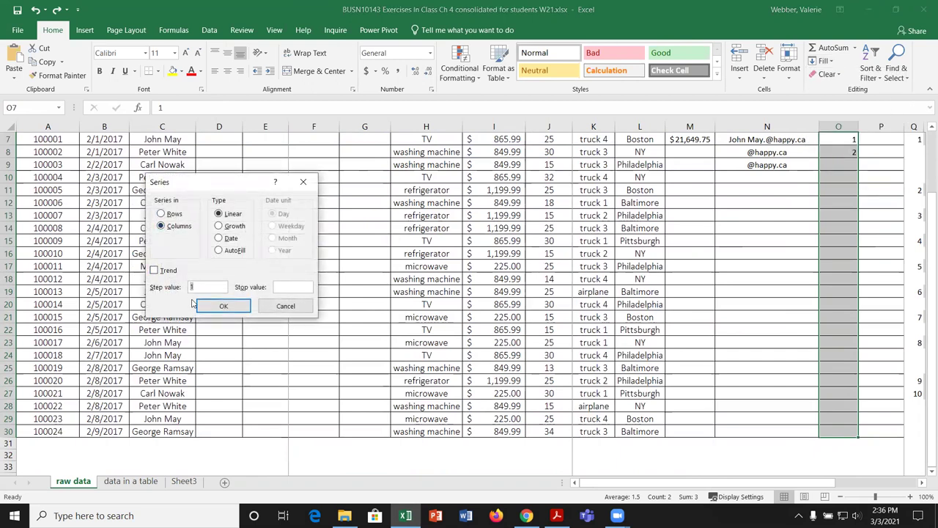
left_click(226, 307)
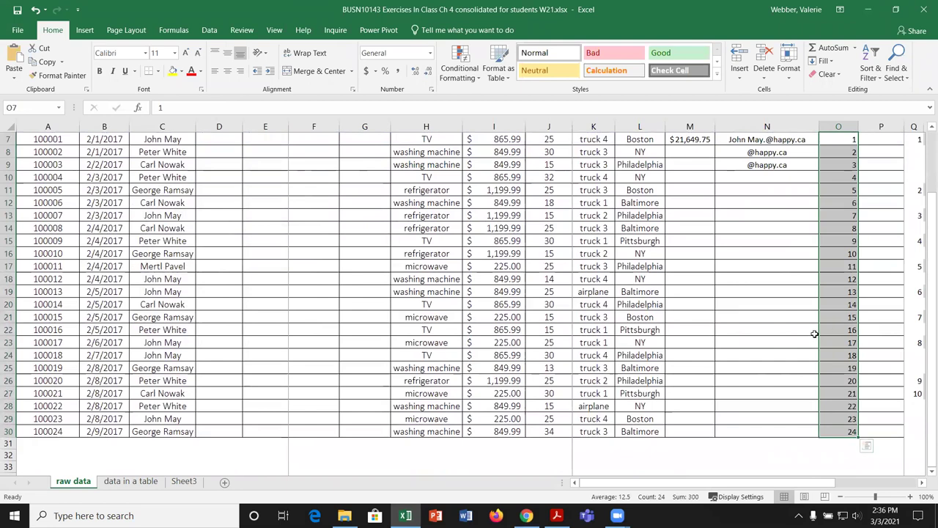
scroll(814, 334, "up", 2)
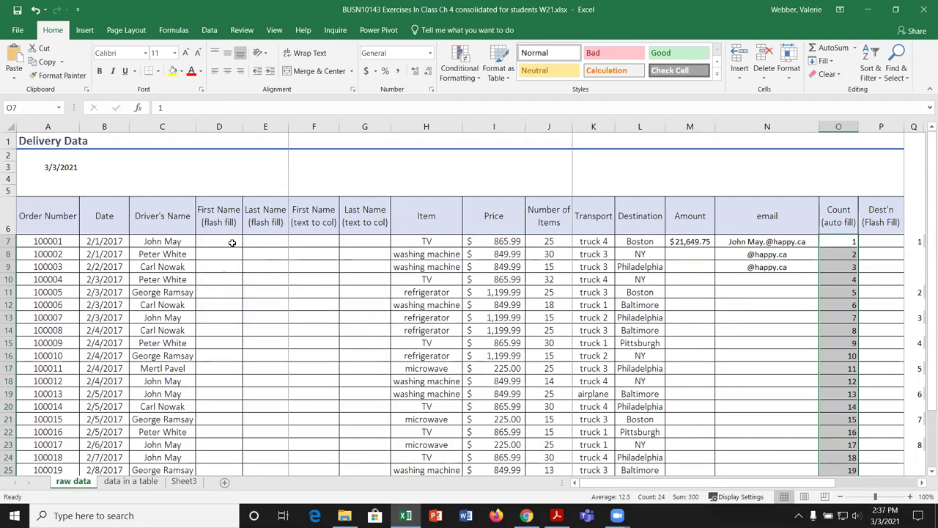
Find Flash Fill on the Data tab and select the first First Name cell, D7.
left_click(820, 62)
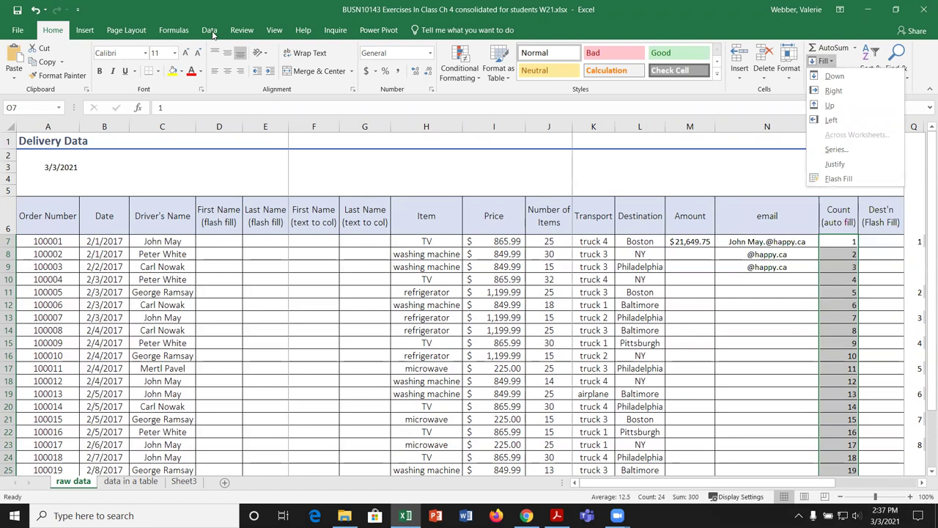
left_click(211, 33)
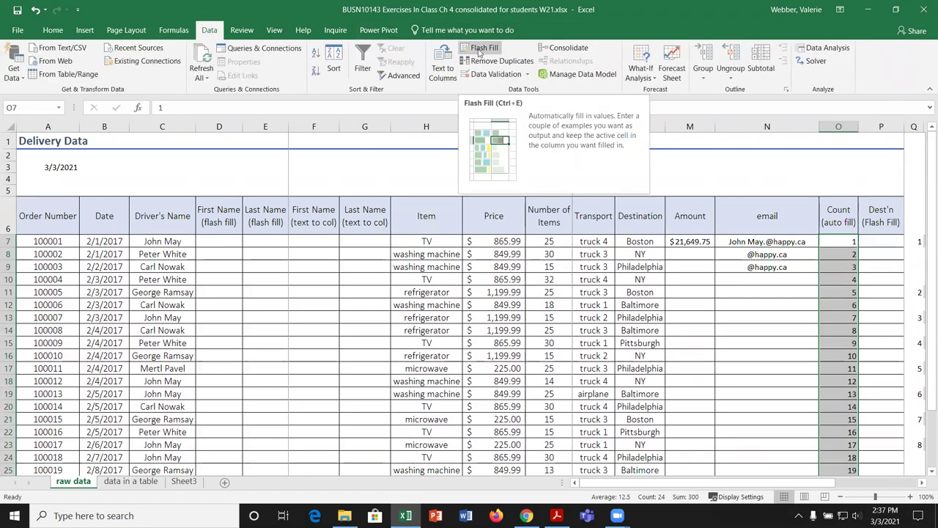
left_click(231, 241)
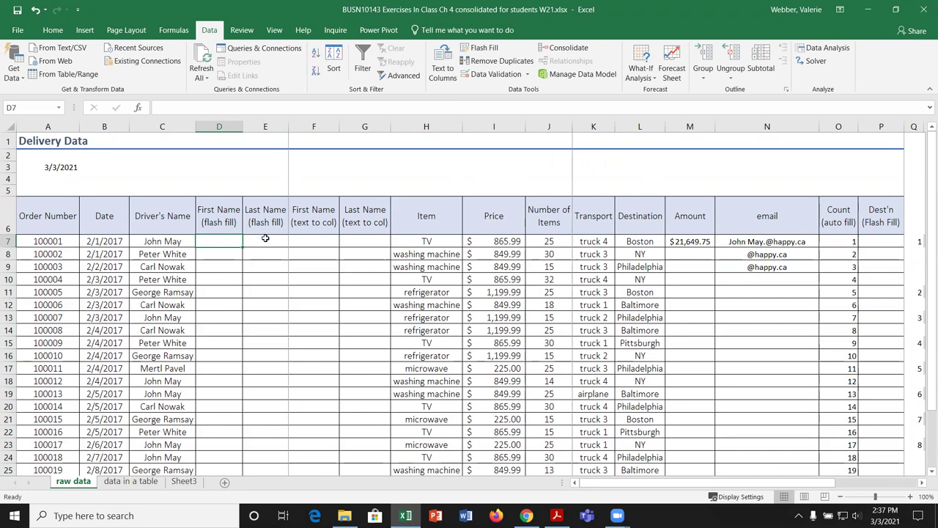
Enter John and Peter in D7:D8, accept the suggested first names, then undo all three.
type("John")
key("Return")
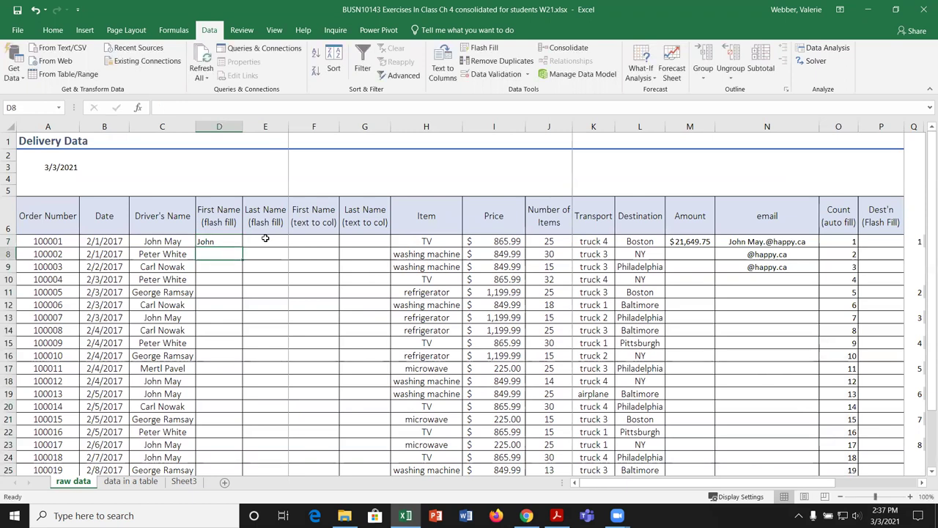
type("Peter")
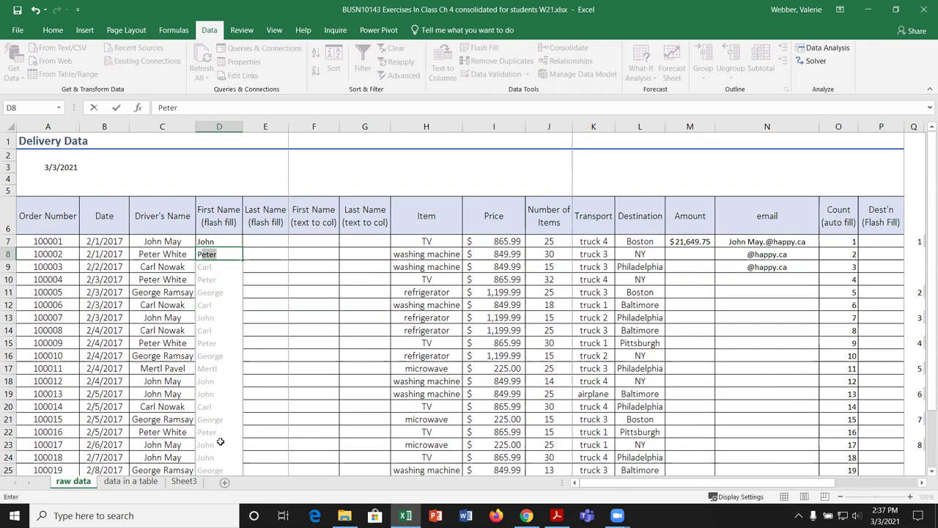
key("Return")
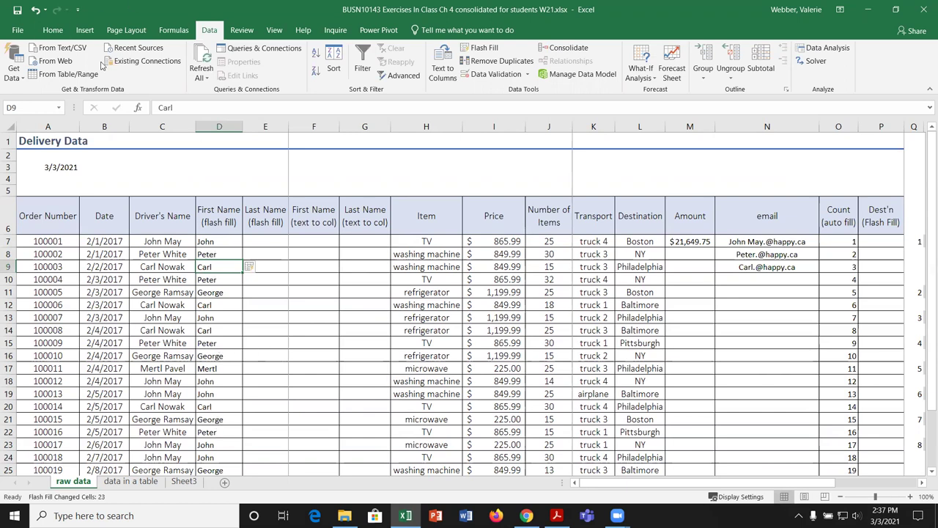
scroll(221, 384, "down", 2)
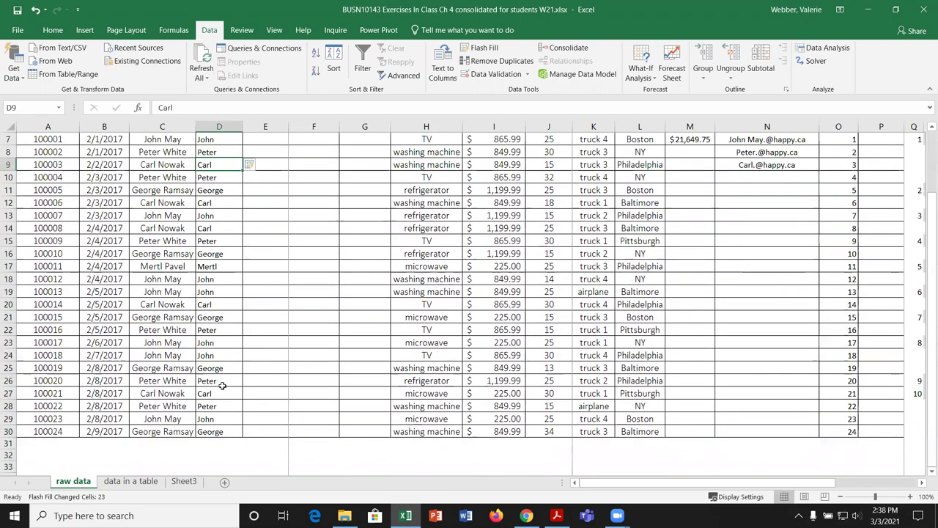
scroll(221, 393, "up", 2)
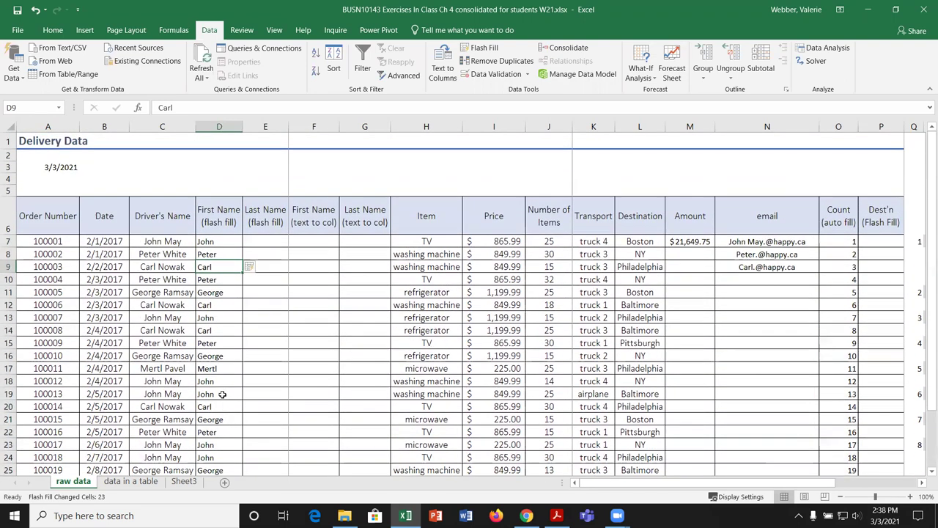
left_click(36, 10)
left_click(35, 10)
left_click(35, 10)
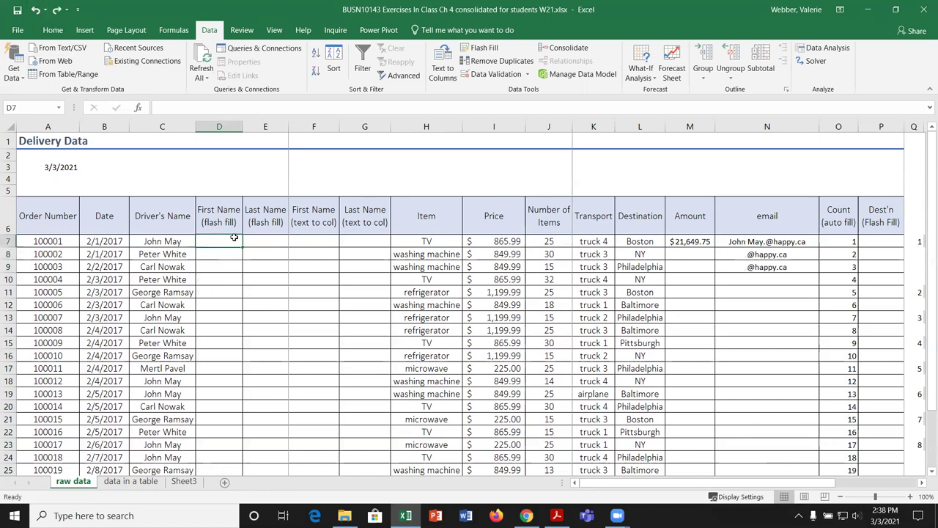
Re-enter John in D7, flash fill D7:D30 with Data > Flash Fill, then undo it.
type("John")
key("Return")
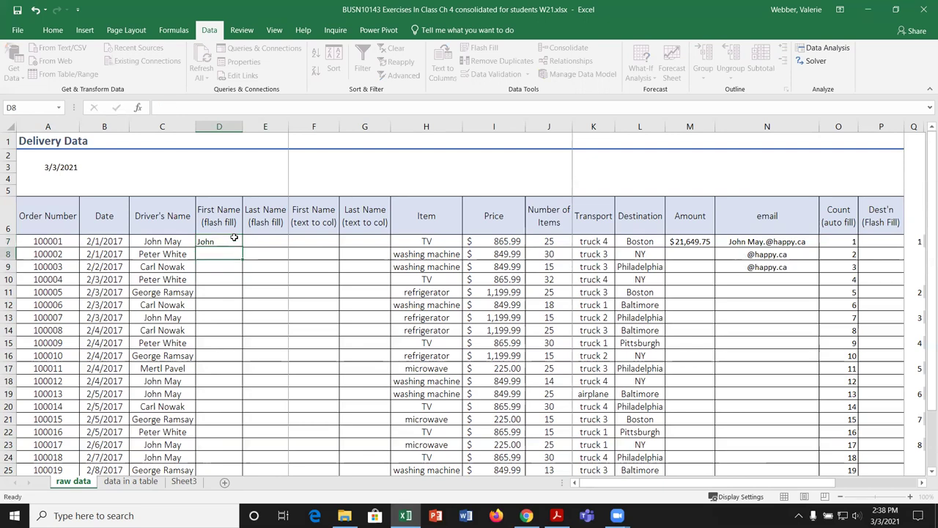
left_click_drag(240, 319, 234, 434)
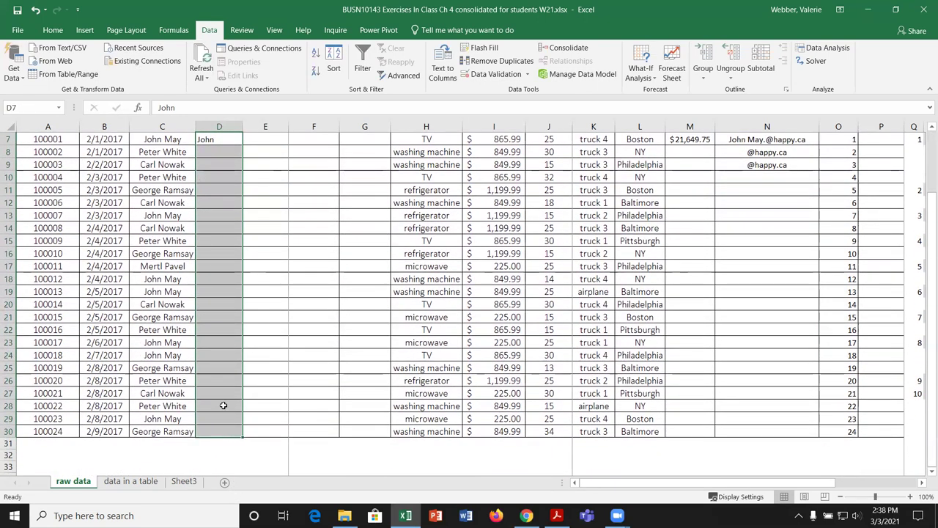
left_click(479, 48)
scroll(246, 266, "up", 2)
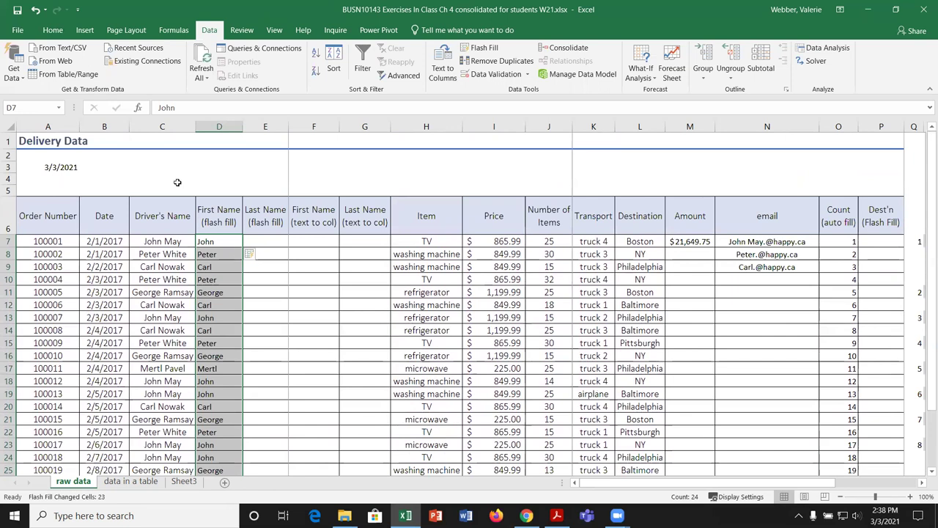
left_click(36, 12)
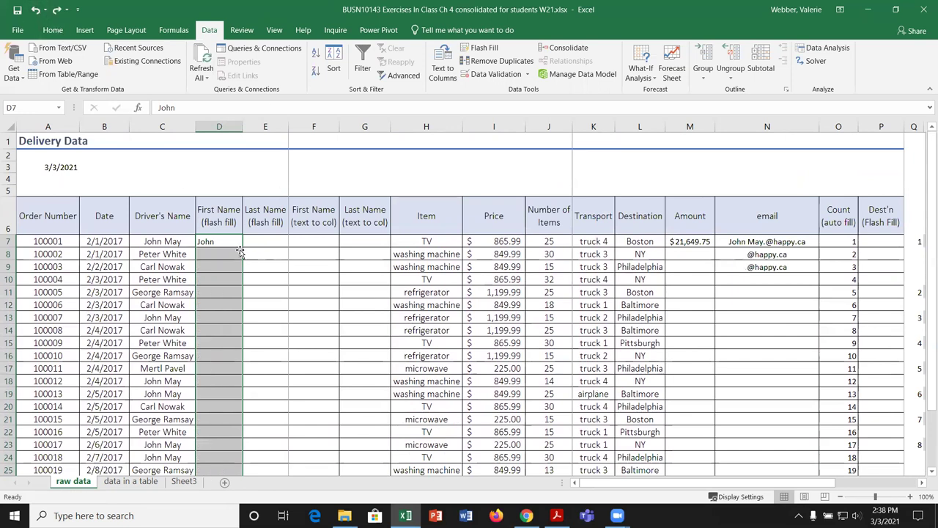
Flash fill column D with Home > Fill > Flash Fill, then undo it.
left_click(52, 30)
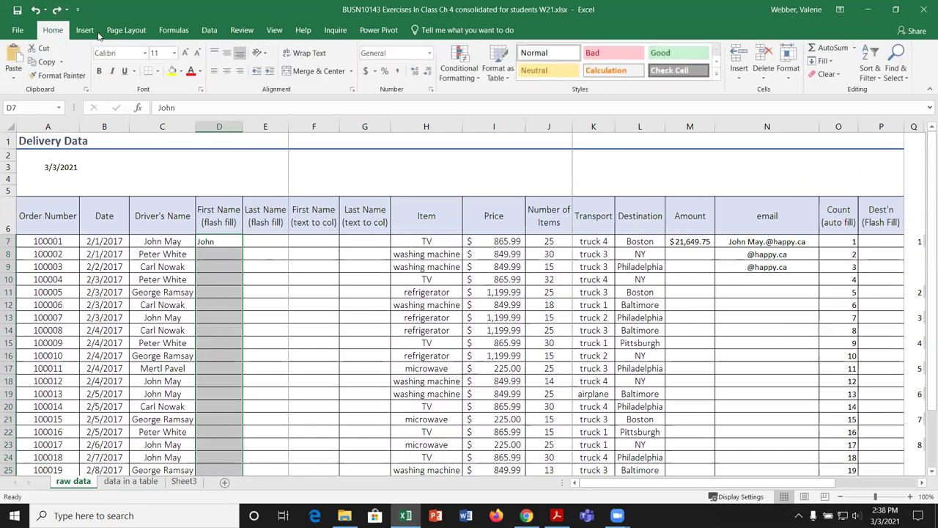
left_click(822, 61)
left_click(832, 179)
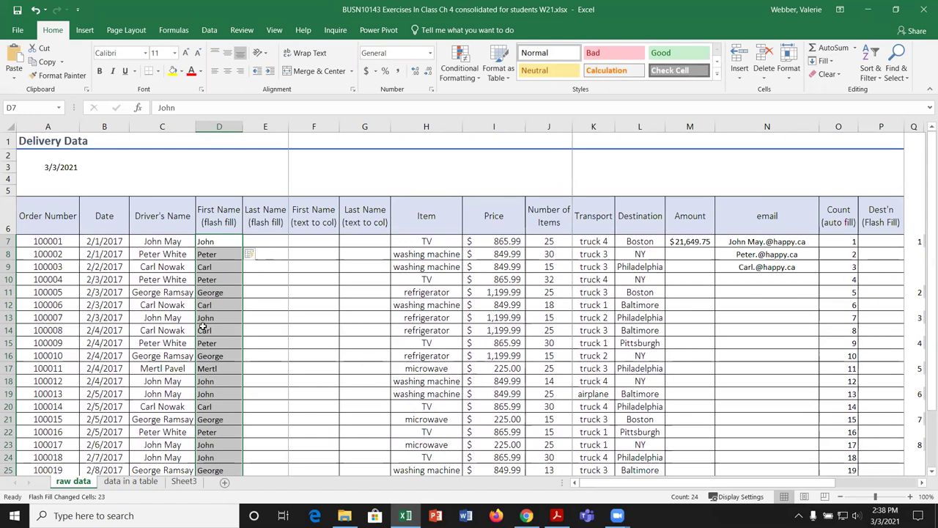
scroll(223, 328, "down", 2)
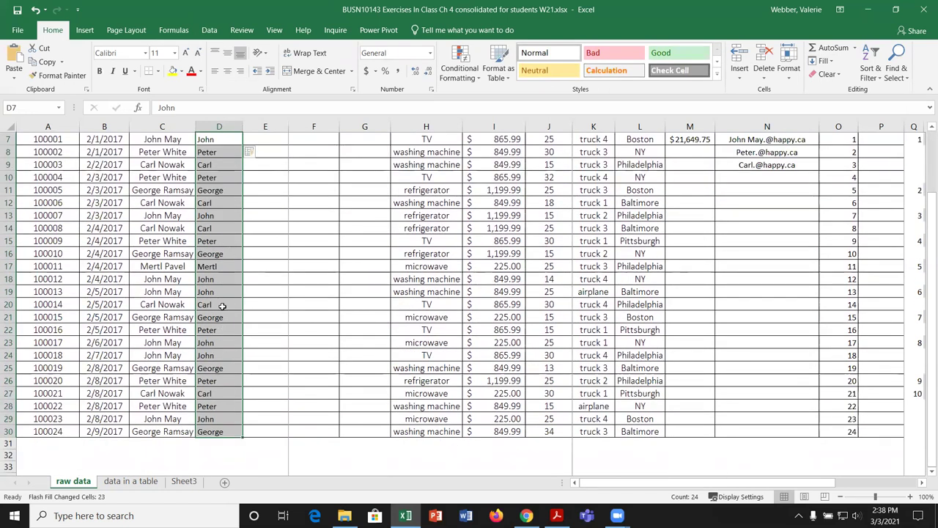
scroll(220, 293, "up", 2)
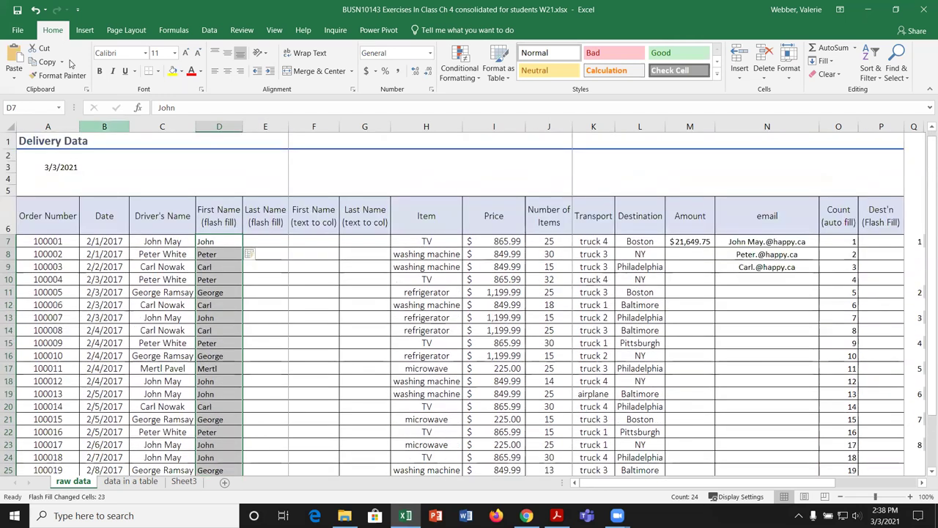
key("ctrl+z")
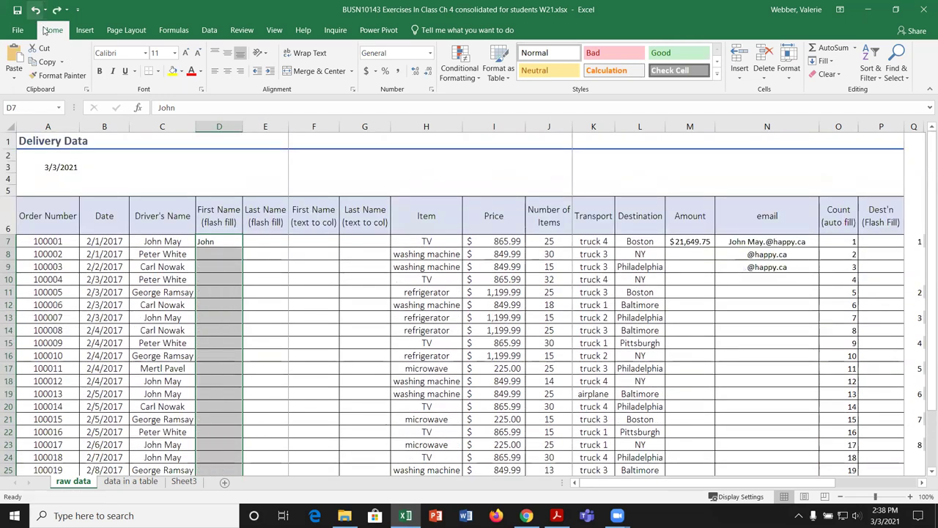
Type Peter in D8 and Carl in D9.
left_click(230, 253)
type("Peter")
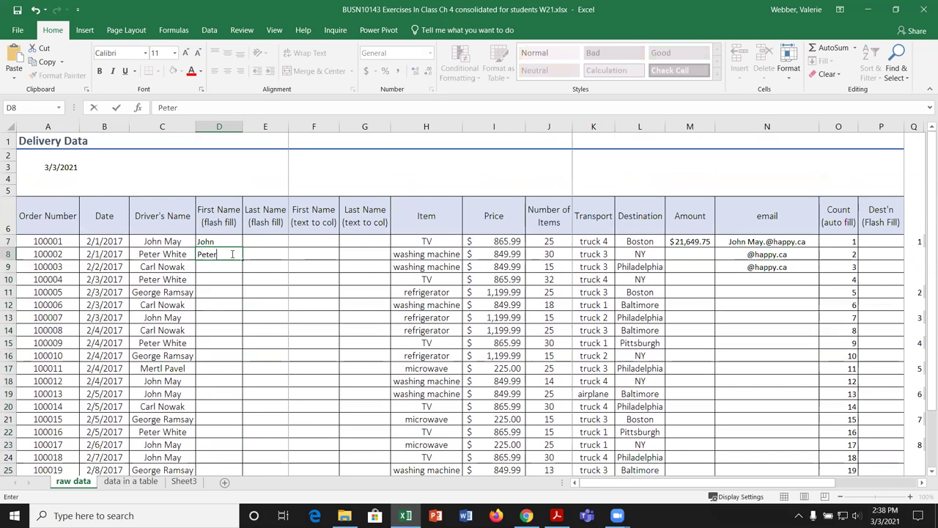
key("Return")
type("Carl")
key("Return")
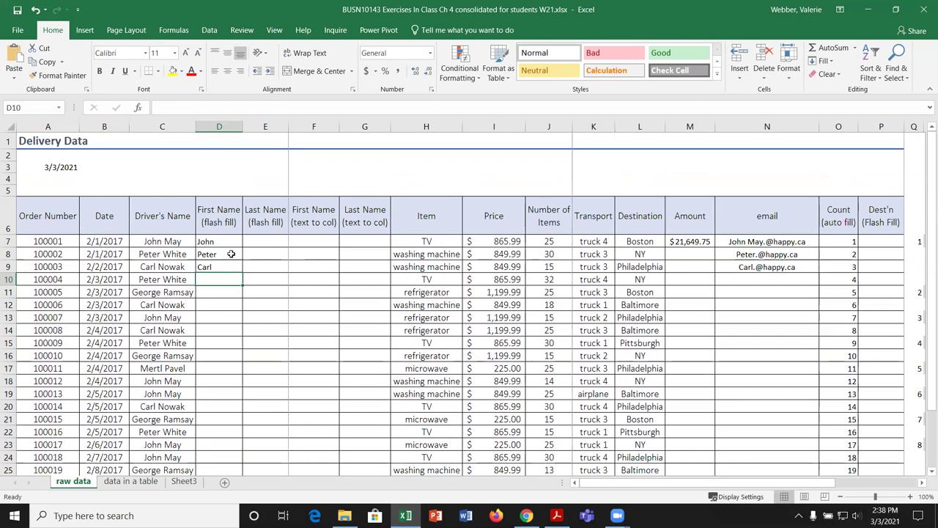
Enter May and White in E7:E8, accept the suggested last names, then undo both.
left_click(272, 242)
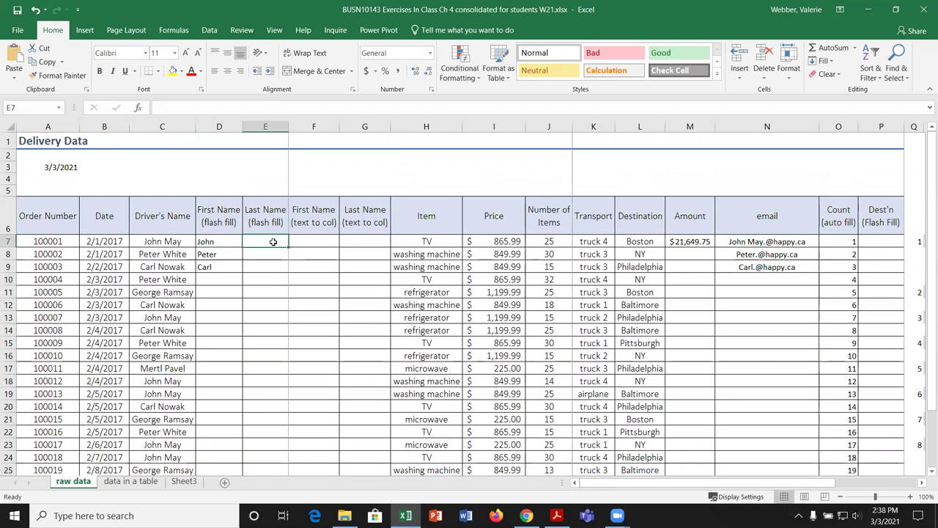
type("May")
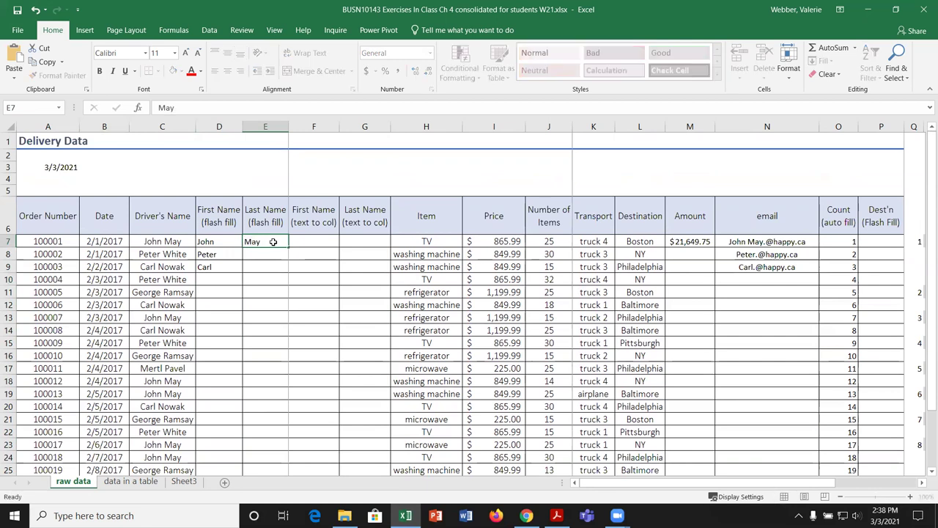
key("Return")
type("White")
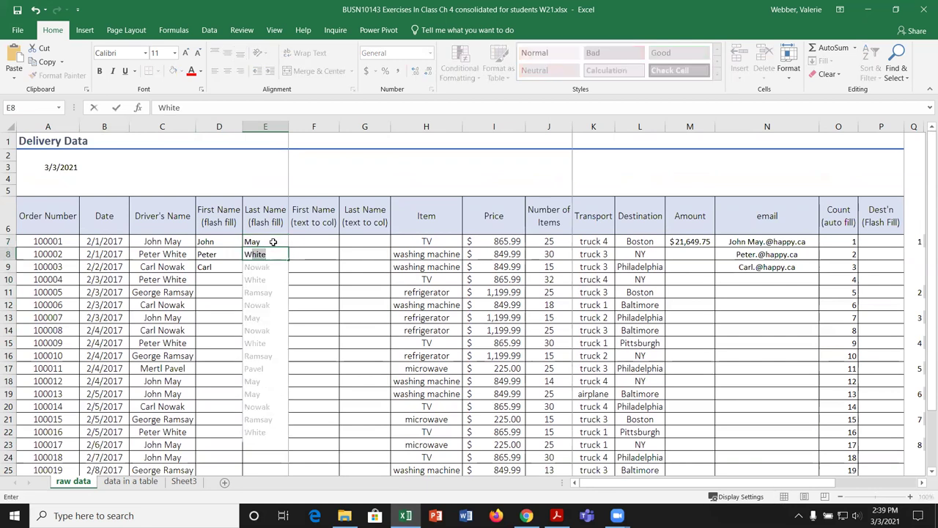
key("Return")
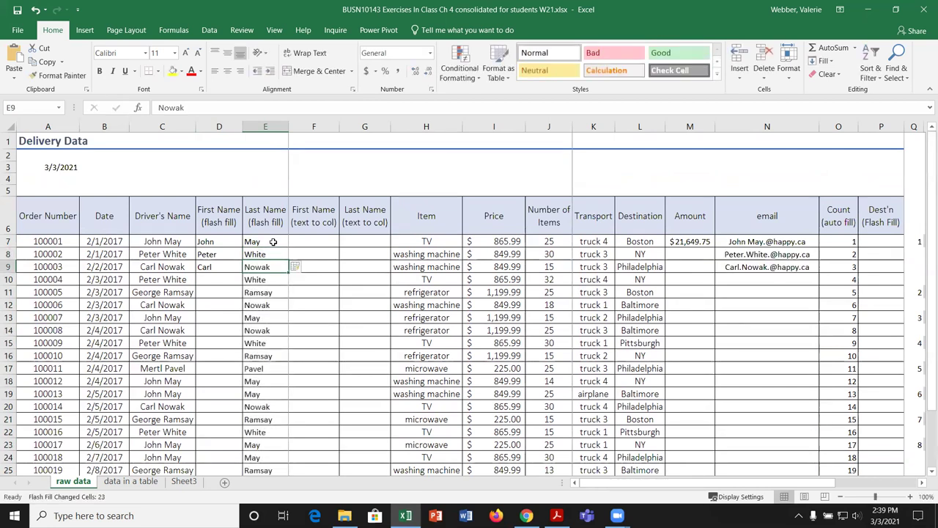
key("ctrl+z")
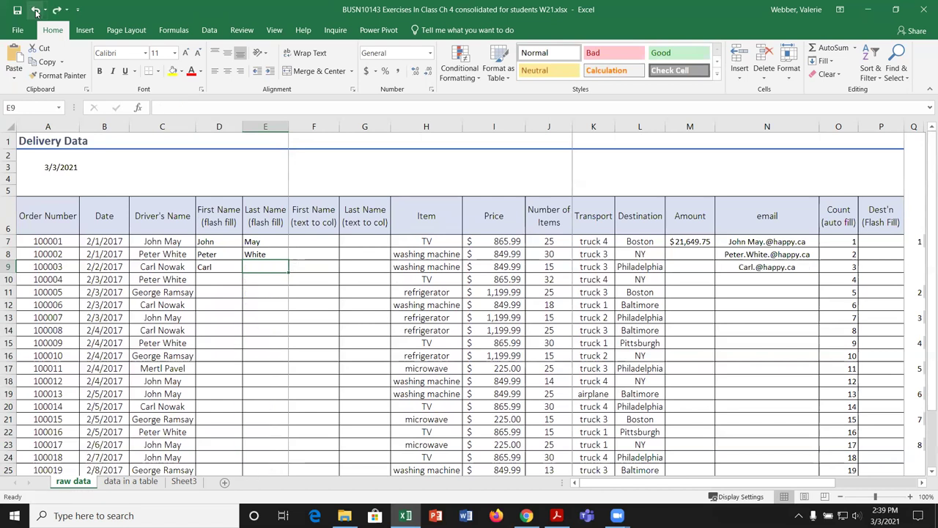
key("ctrl+z")
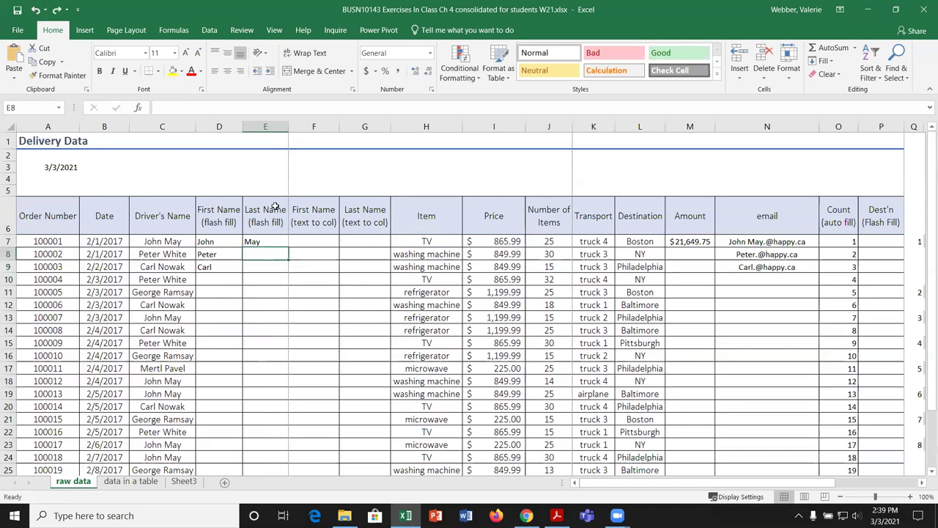
Flash fill column E from May in E7 with Ctrl+E and clear John, Peter and Carl from D7:D9.
left_click(278, 243)
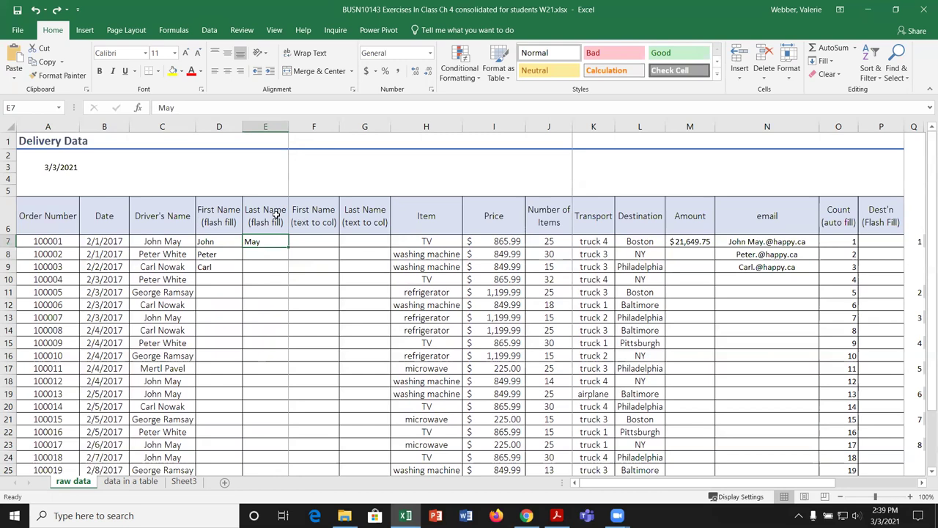
key("ctrl+e")
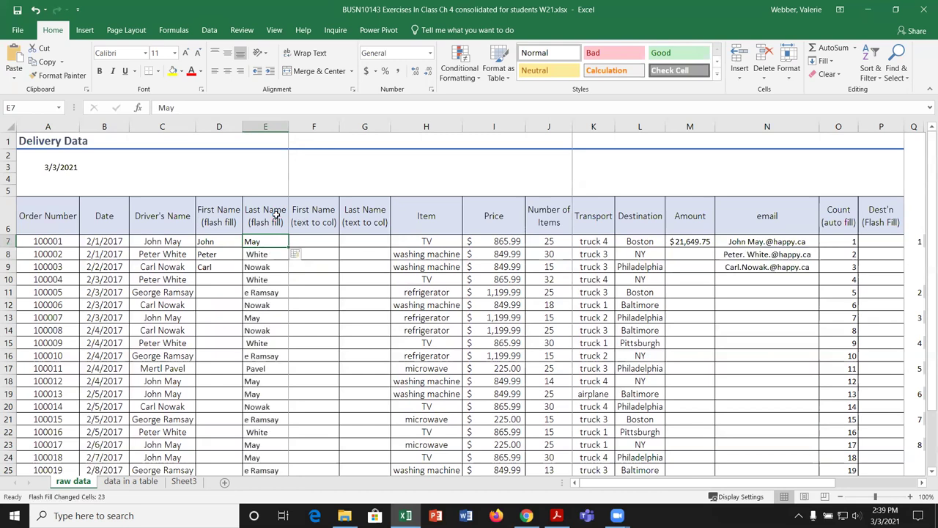
left_click_drag(224, 241, 228, 268)
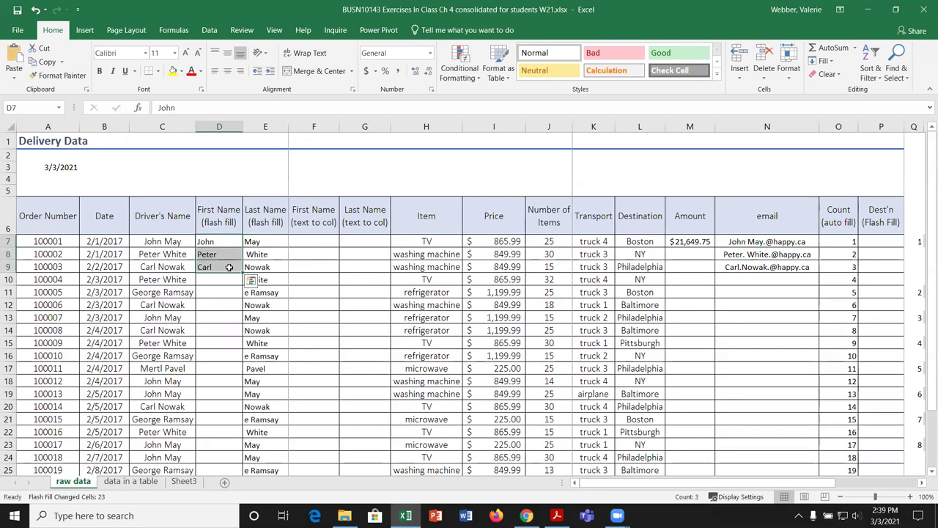
key("Delete")
left_click(231, 242)
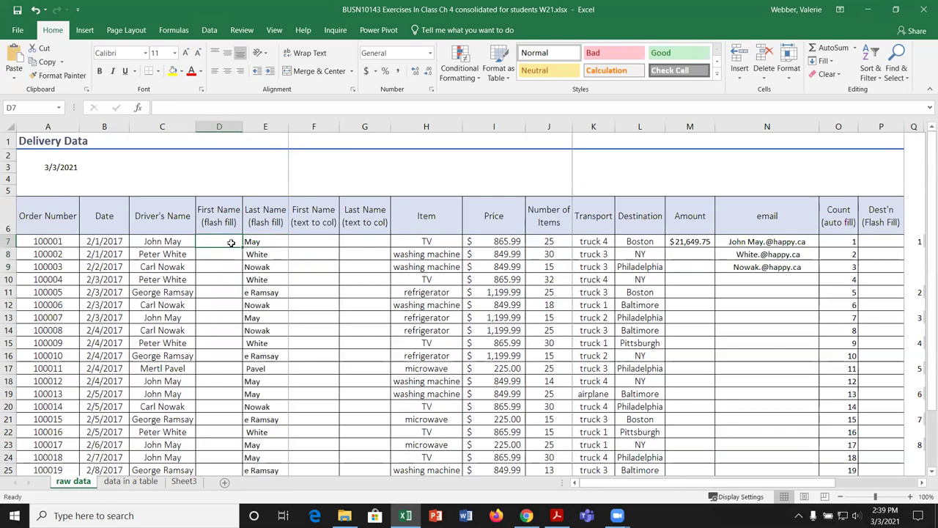
Enter John in D7, flash fill column D with Ctrl+E, then undo it.
type("John")
key("Return")
left_click(222, 241)
key("ctrl+e")
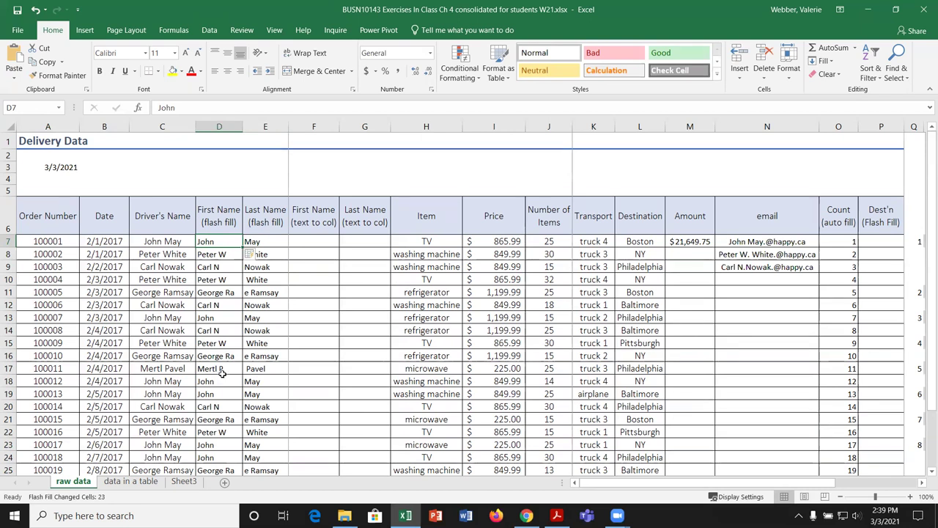
left_click(35, 10)
Flash fill first names into D7:D30 with Data > Flash Fill, then select F7.
left_click_drag(223, 240, 220, 432)
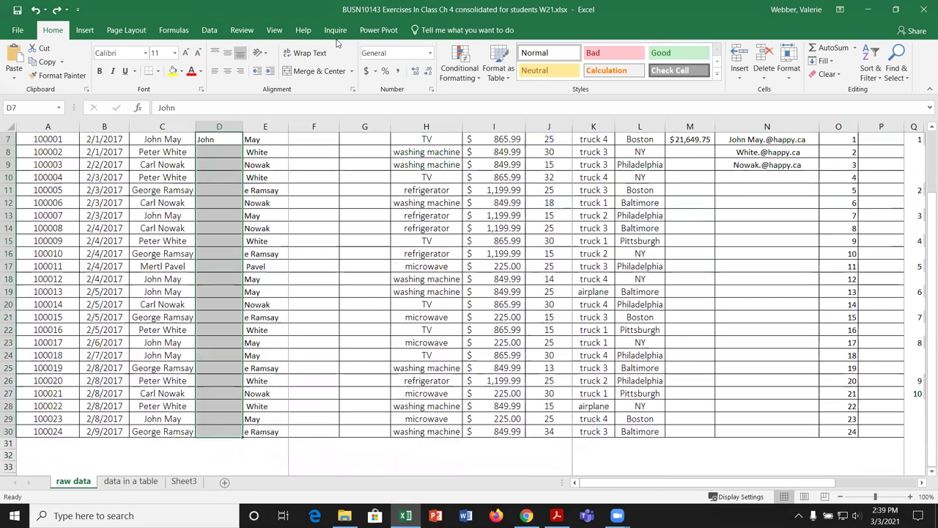
left_click(209, 30)
left_click(480, 48)
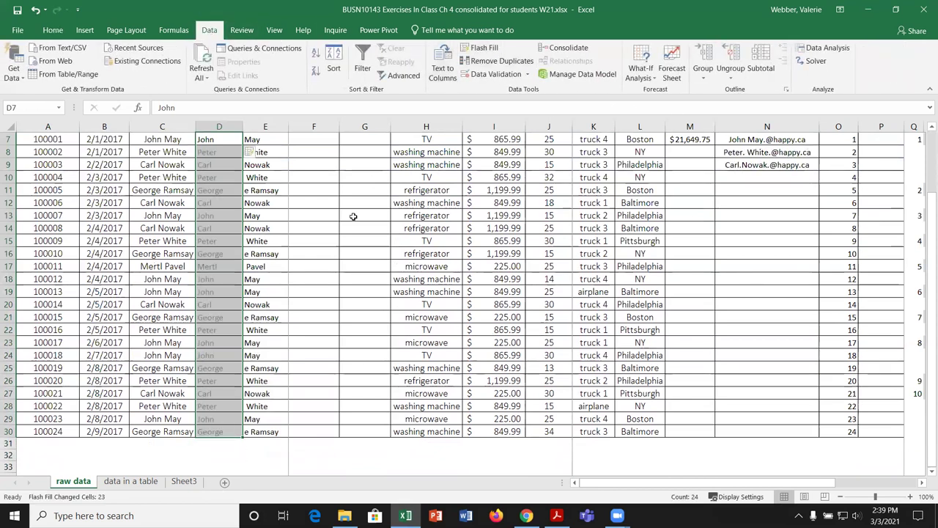
scroll(341, 262, "up", 2)
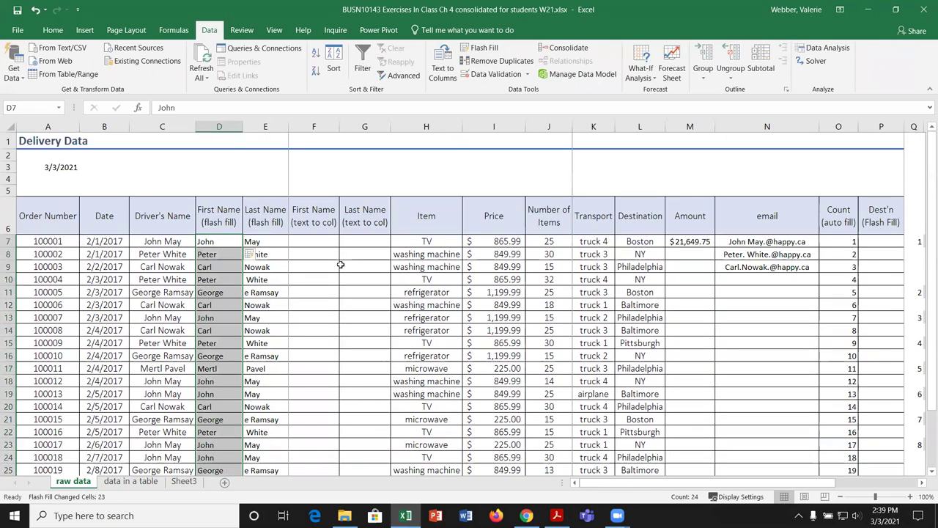
left_click(325, 242)
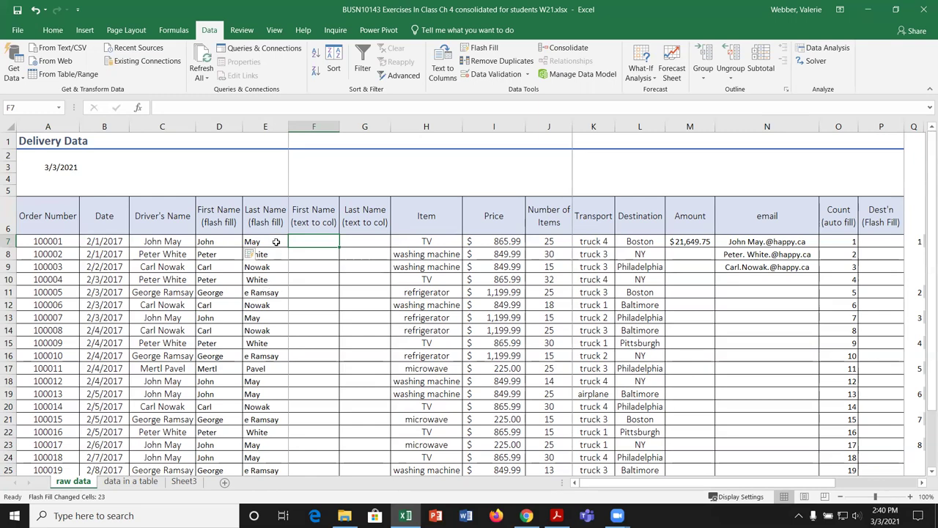
Clear the contents of E7:E30 and reapply borders to those cells.
left_click_drag(275, 241, 267, 433)
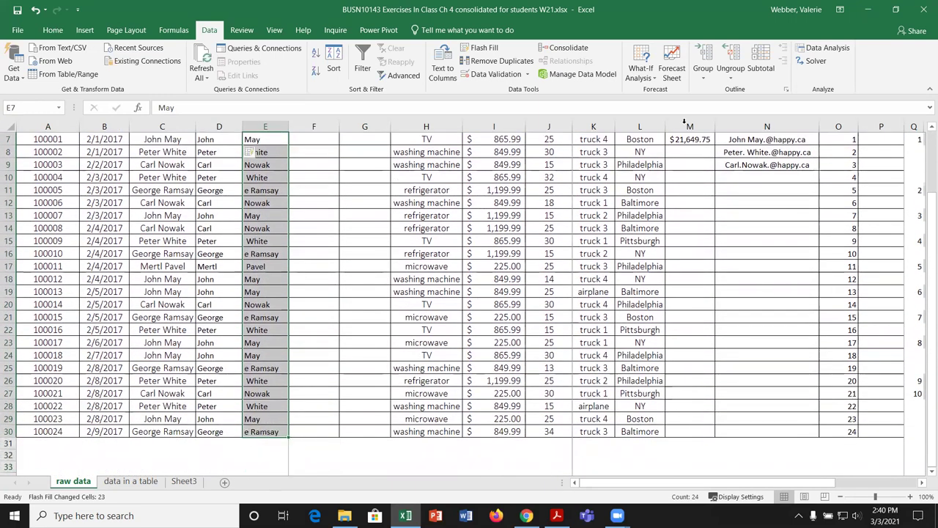
left_click(53, 30)
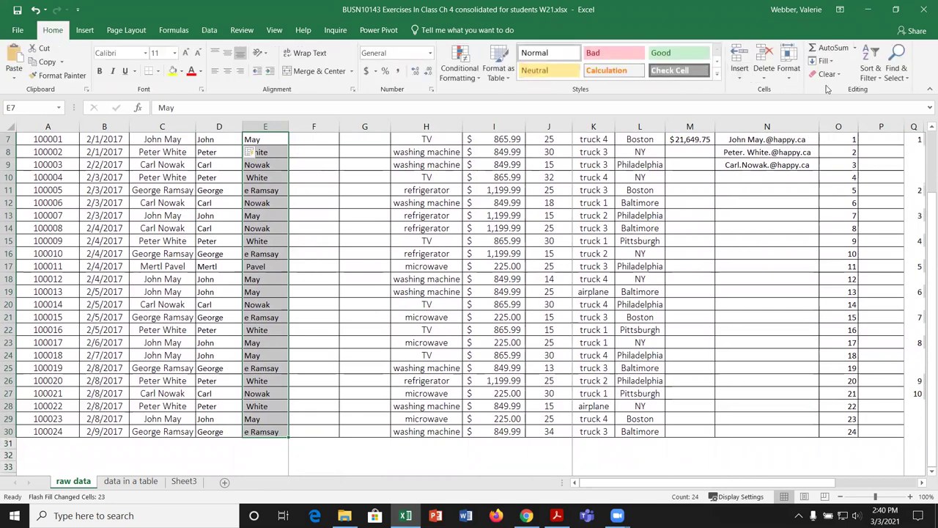
left_click(834, 76)
left_click(854, 120)
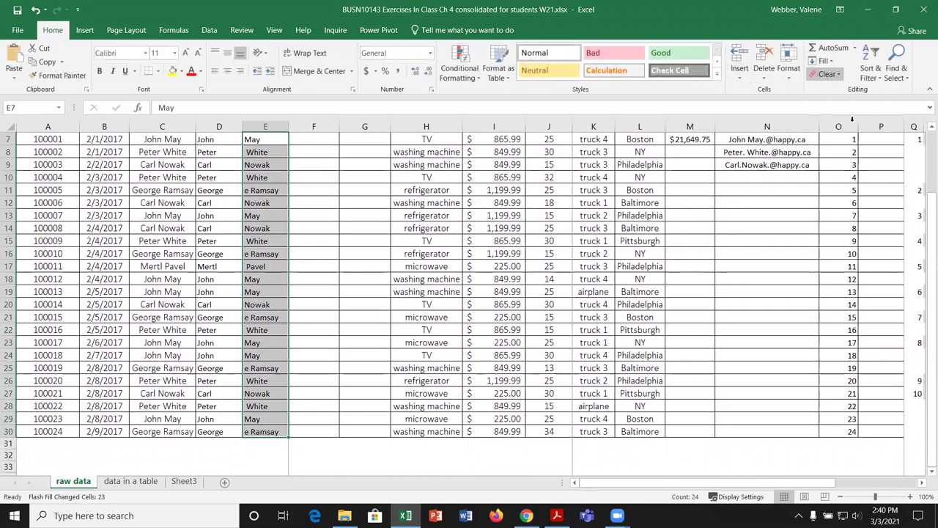
left_click(846, 76)
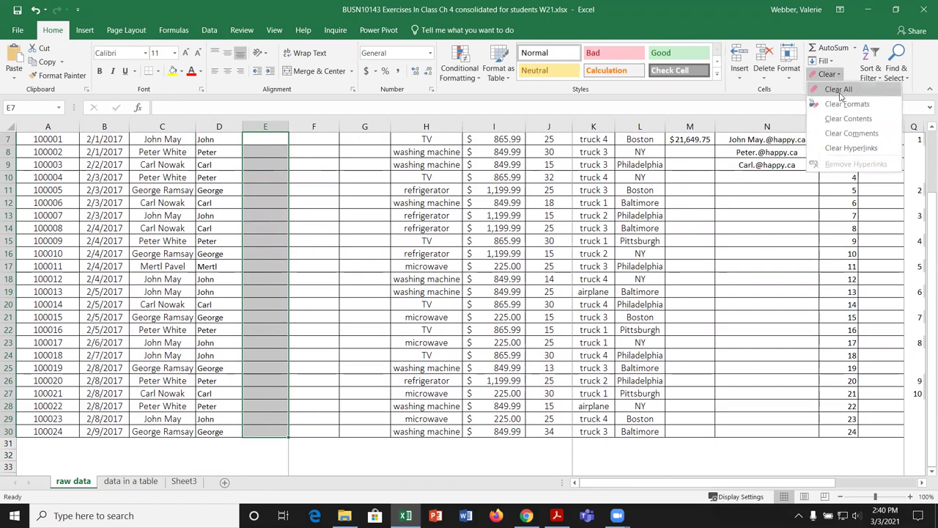
left_click(335, 148)
left_click(157, 71)
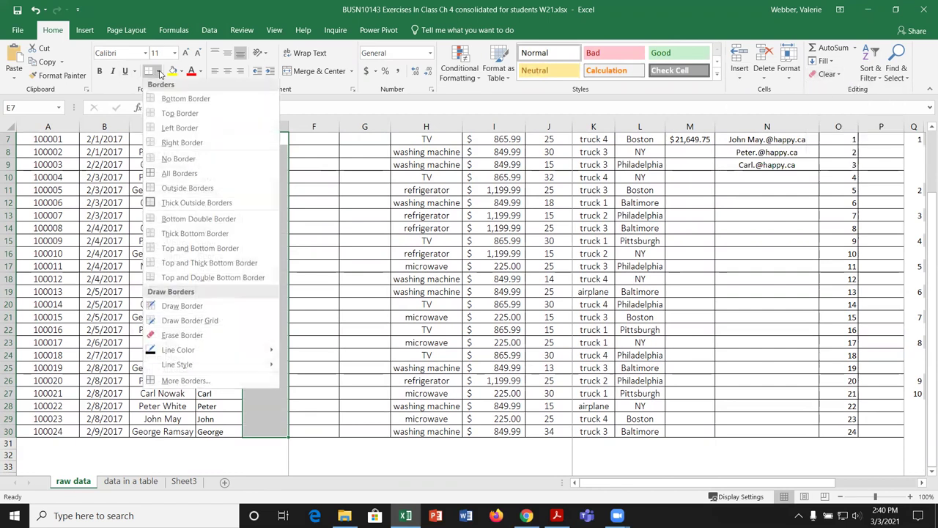
left_click(182, 174)
scroll(289, 200, "up", 2)
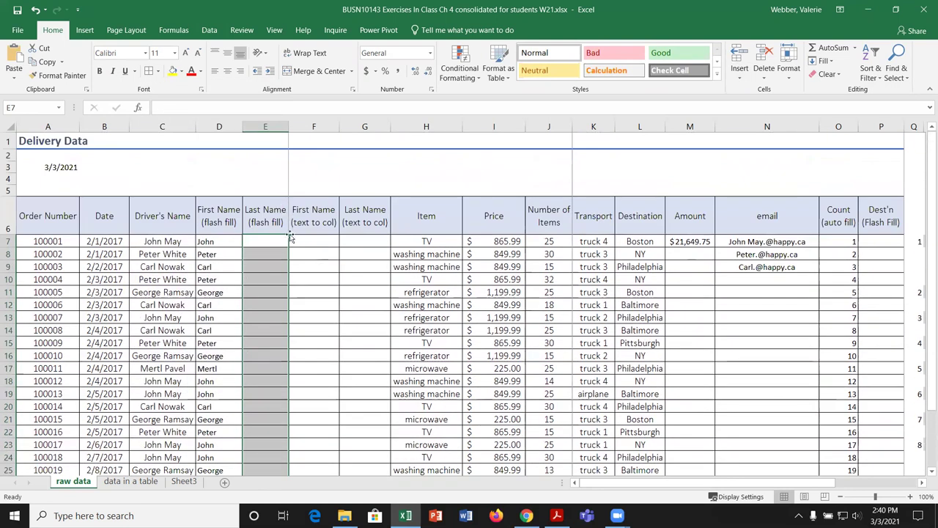
Enter May in E7 and White in E8 and accept the flash-filled last names.
left_click(273, 238)
type("May")
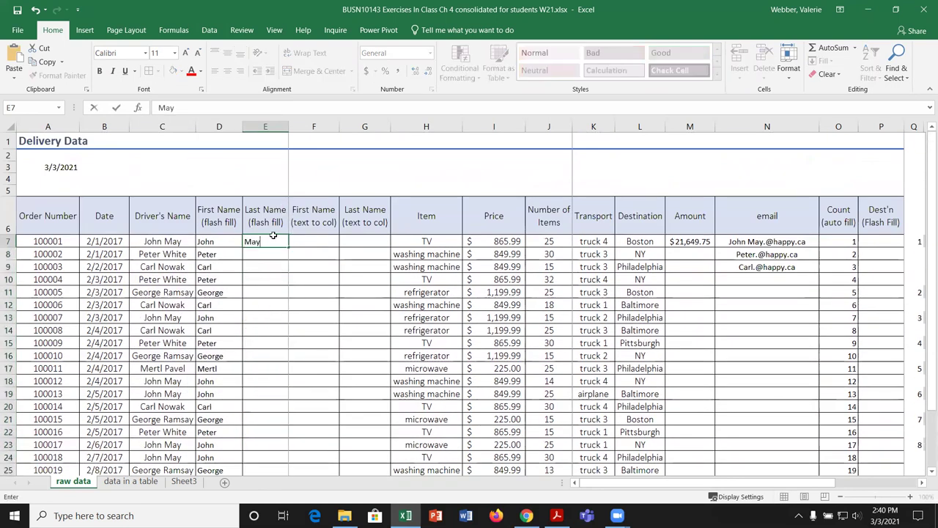
key("Return")
type("White")
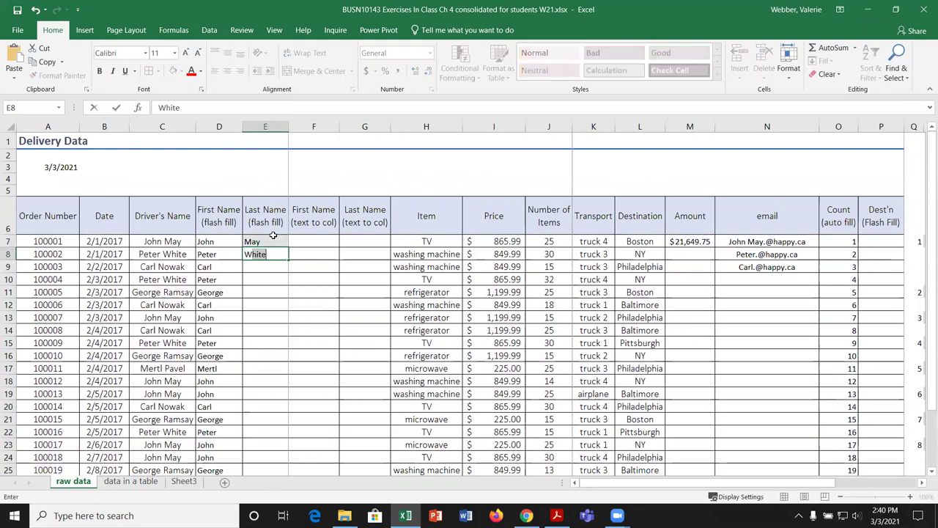
key("Return")
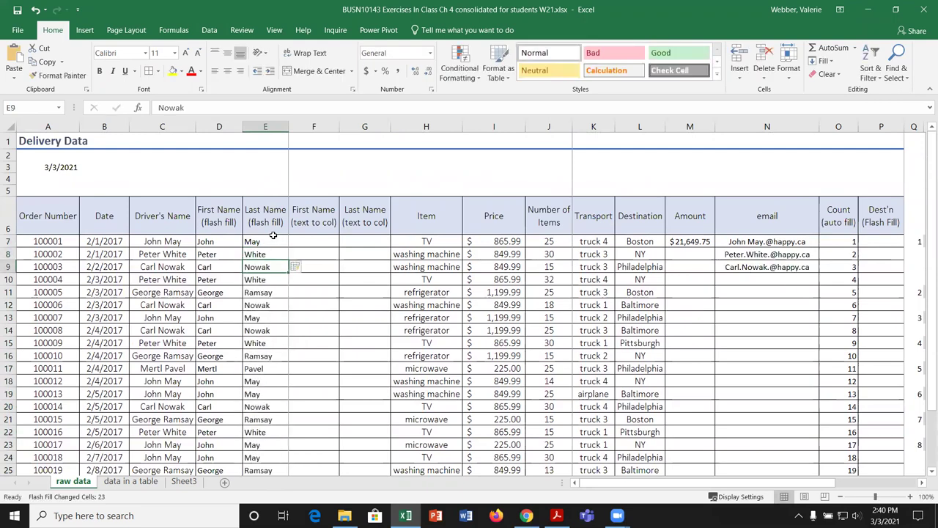
scroll(261, 295, "down", 3)
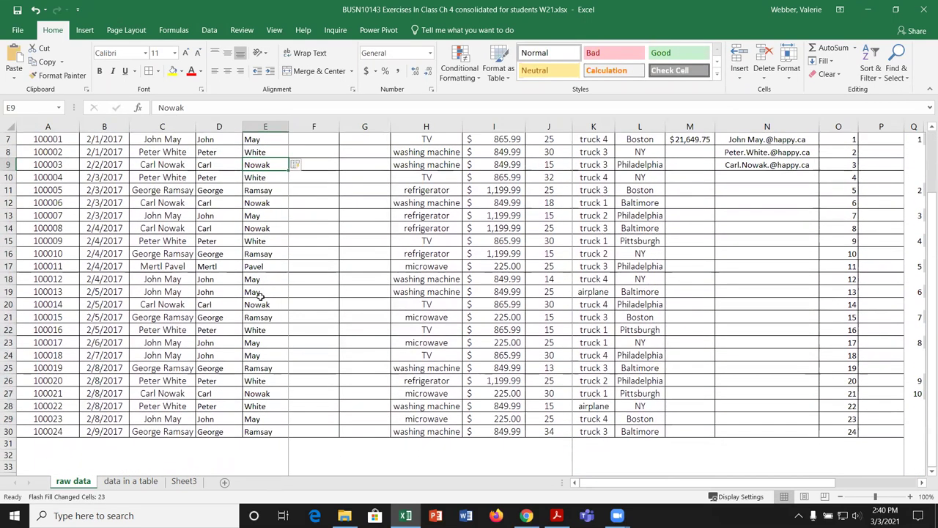
scroll(260, 295, "up", 3)
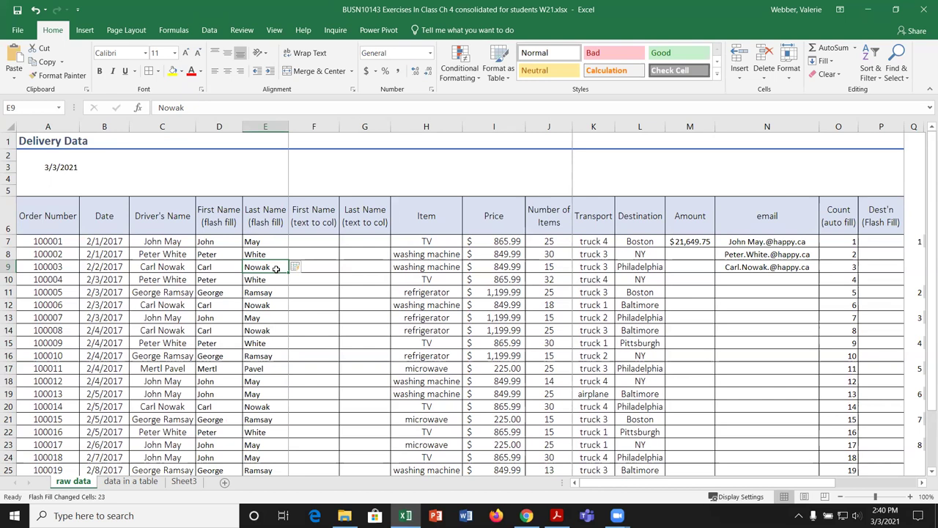
left_click(835, 76)
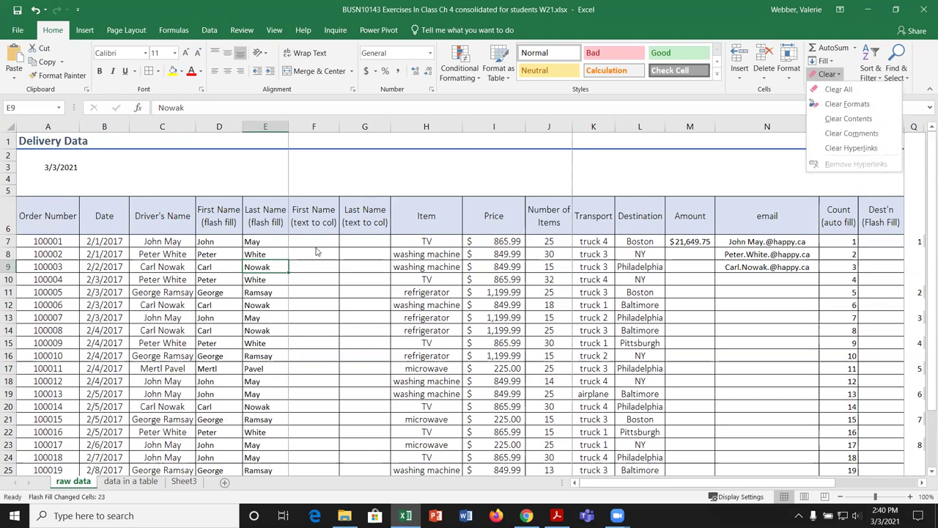
left_click(183, 243)
left_click(178, 242)
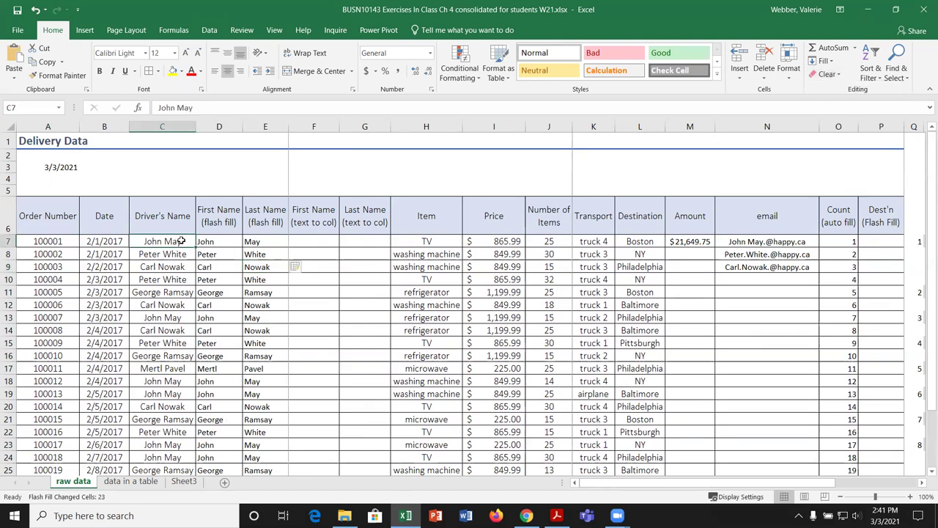
left_click(210, 30)
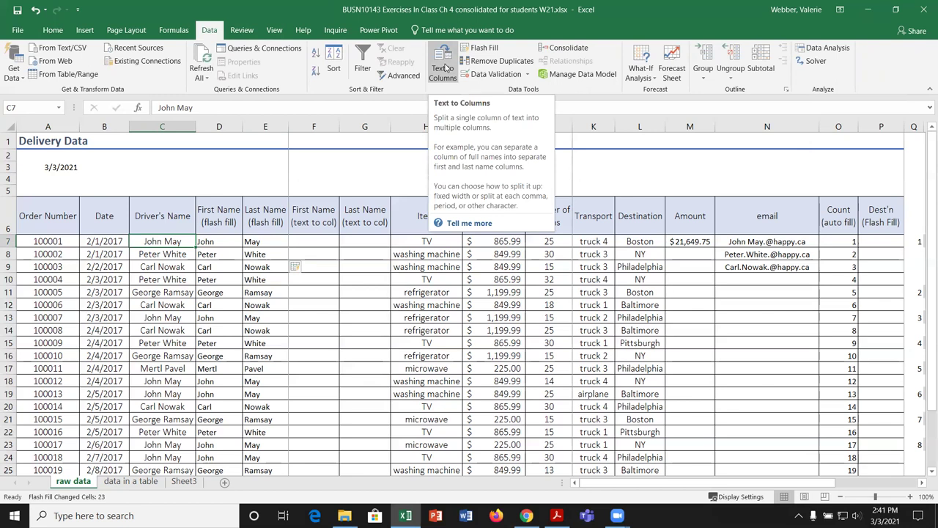
Start Text to Columns on C7 as Delimited, splitting at Space instead of Tab.
left_click(444, 68)
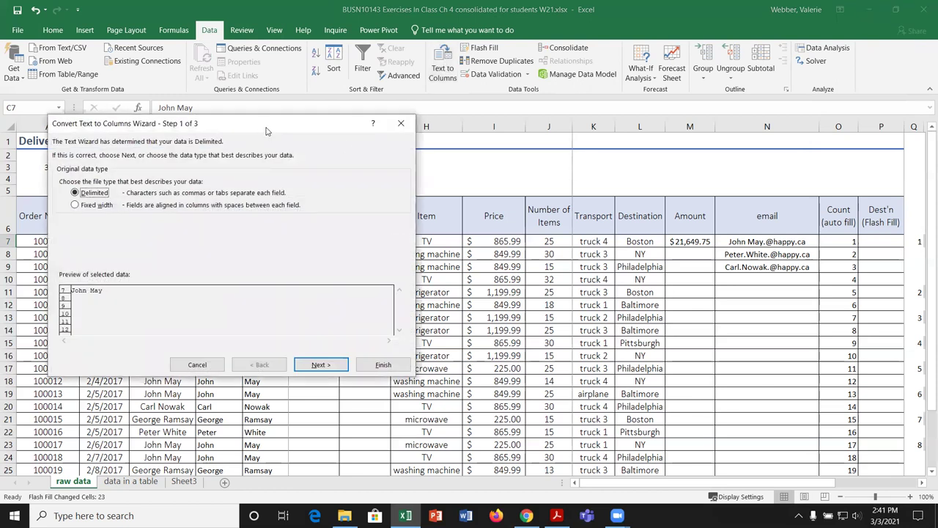
left_click_drag(266, 131, 613, 142)
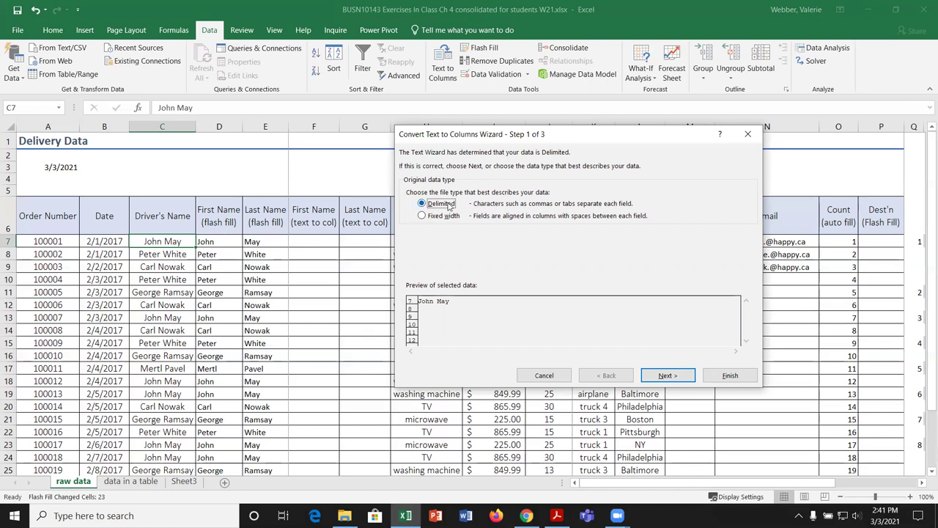
left_click(667, 376)
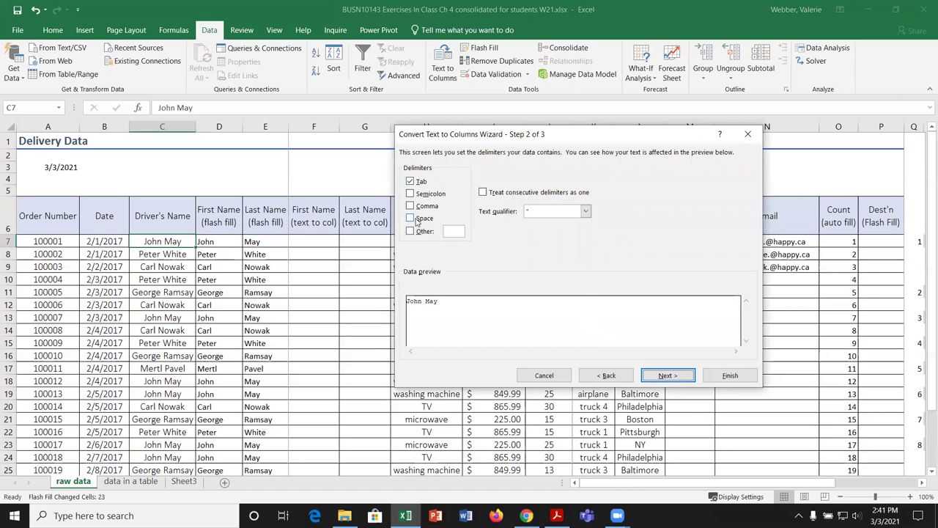
left_click(411, 219)
left_click(411, 182)
left_click(673, 378)
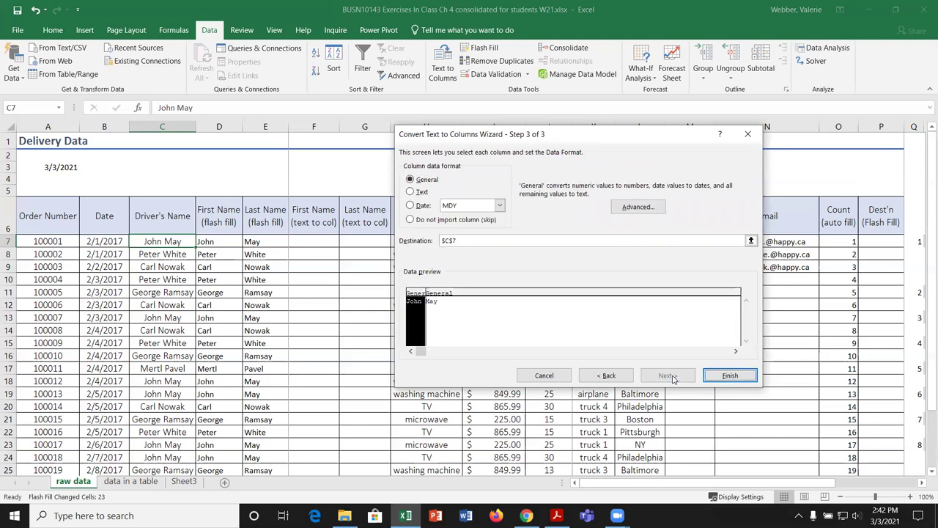
Format both split columns as Text, set destination $F$7, finish and confirm overwriting.
left_click(410, 192)
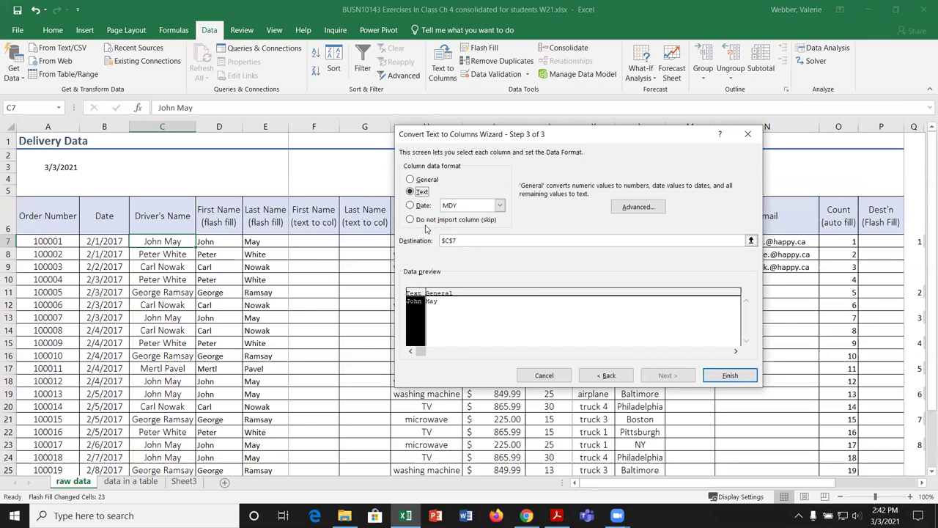
left_click(456, 293)
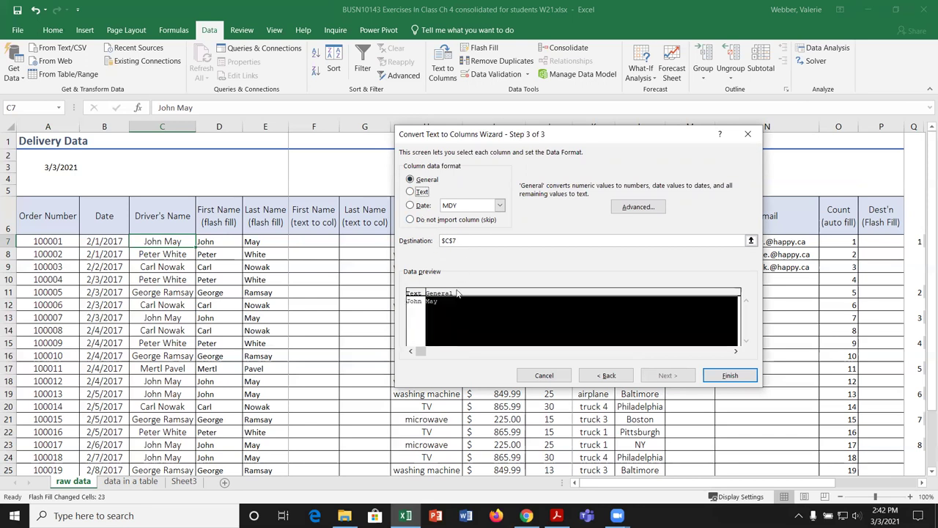
left_click(411, 191)
left_click_drag(460, 242, 436, 244)
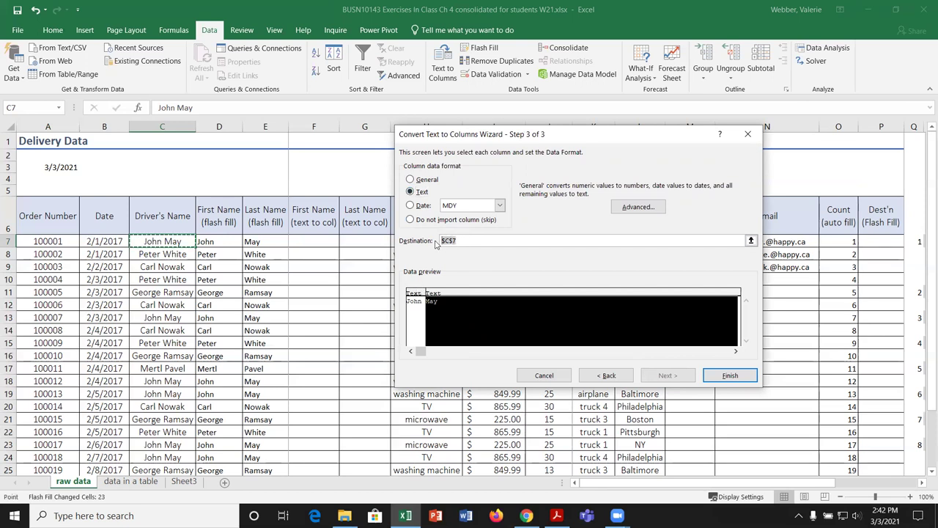
left_click(322, 239)
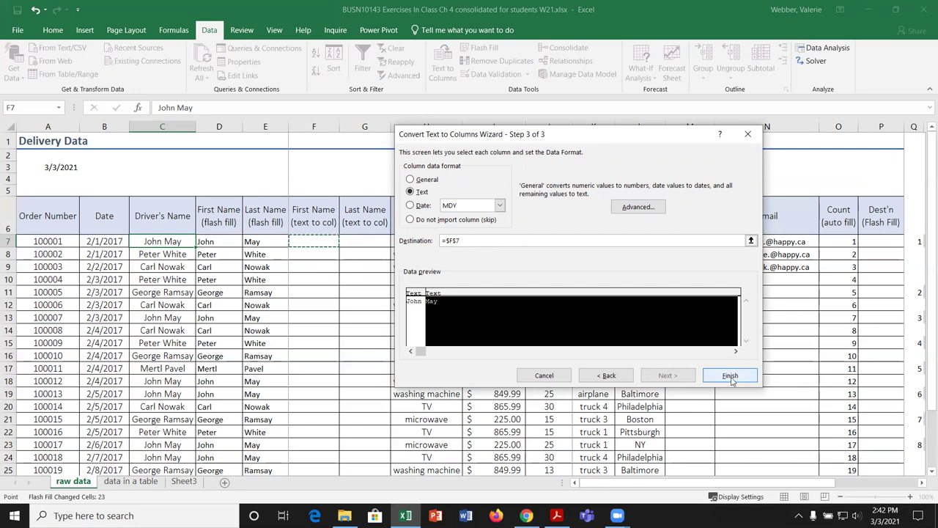
left_click(730, 376)
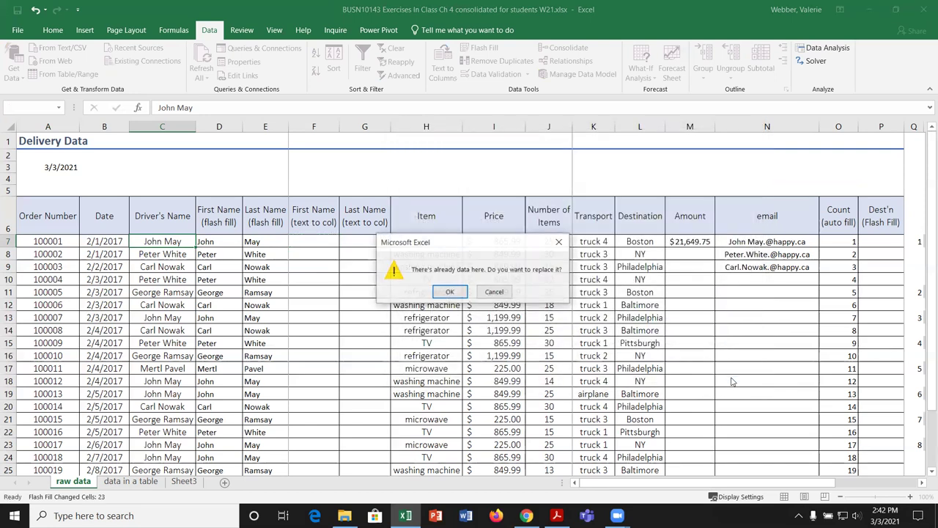
left_click(449, 292)
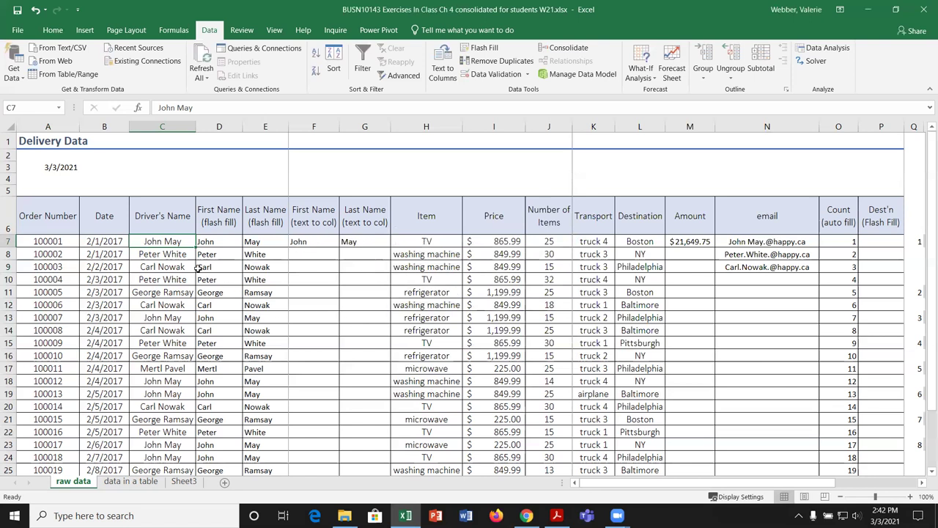
Split the remaining driver names with Text to Columns into destination $F$8, replacing existing data.
left_click_drag(179, 253, 178, 498)
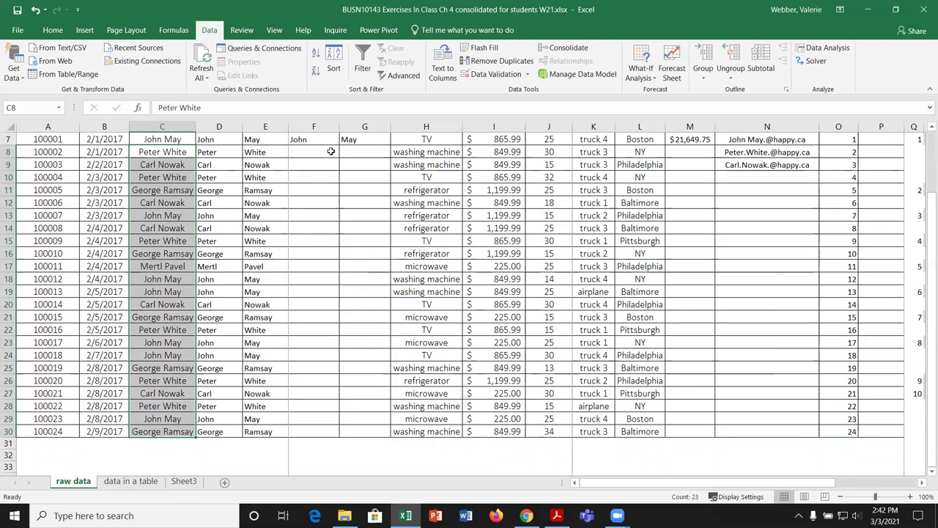
scroll(363, 150, "up", 2)
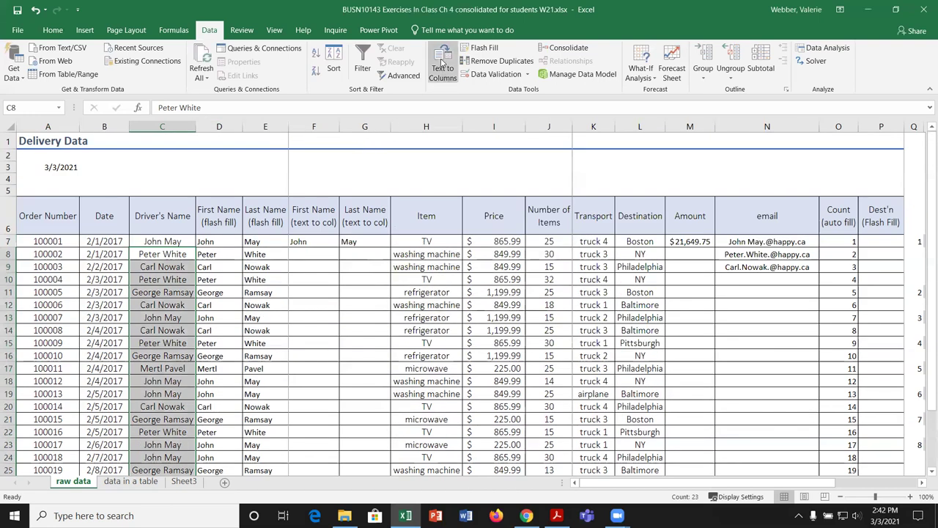
left_click(442, 62)
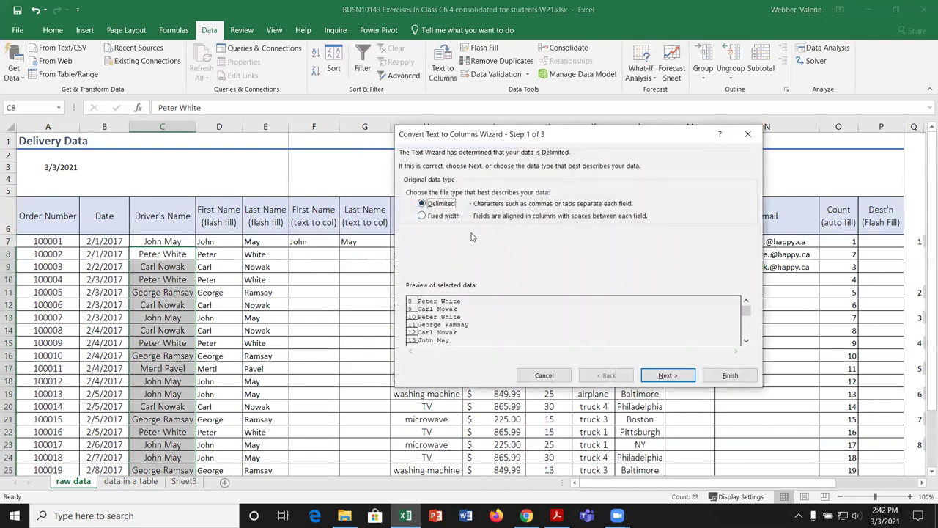
left_click(667, 375)
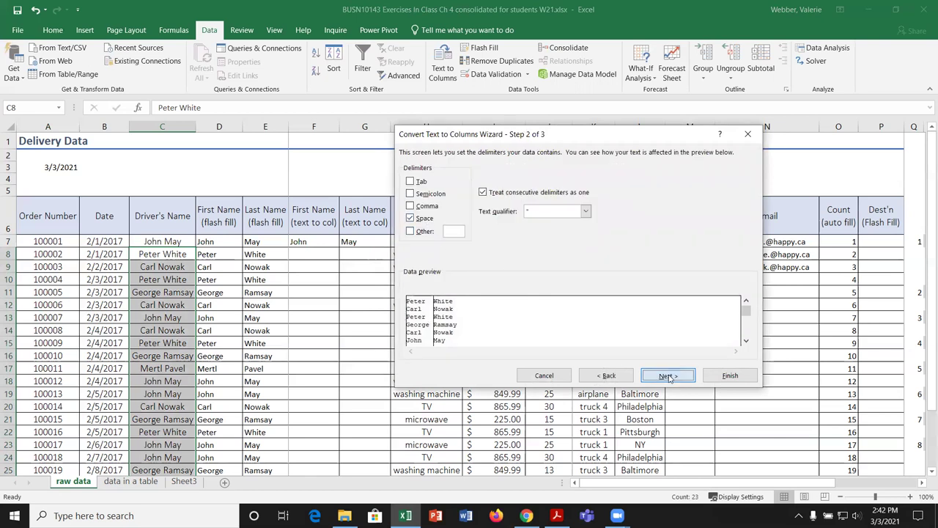
left_click(668, 378)
left_click(462, 241)
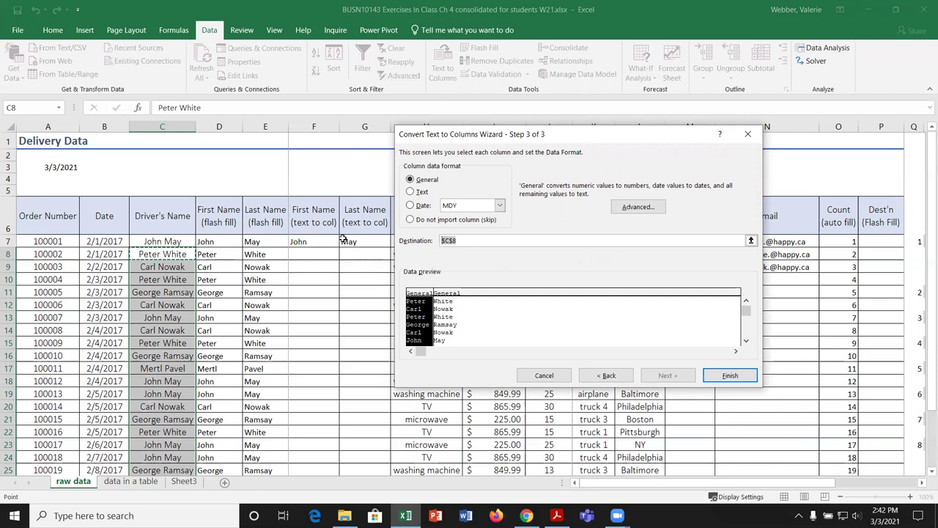
left_click(323, 254)
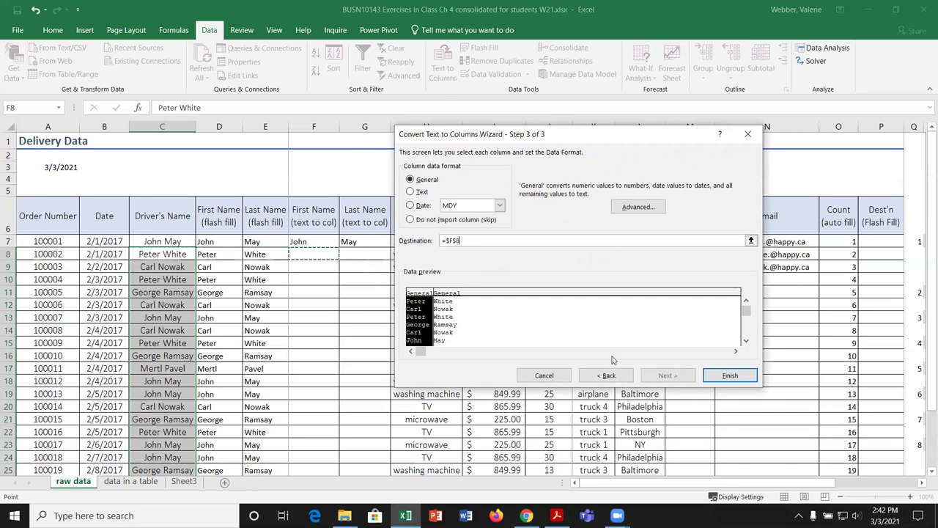
left_click(729, 376)
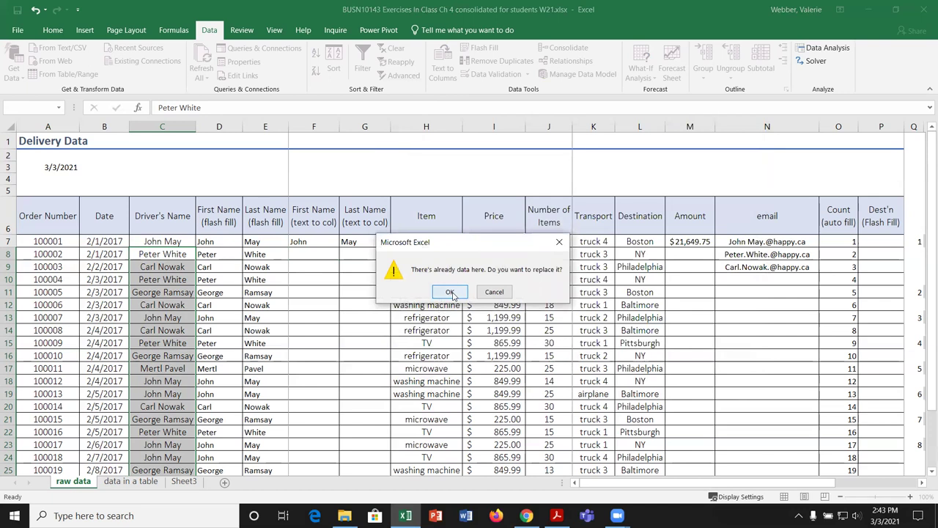
left_click(451, 293)
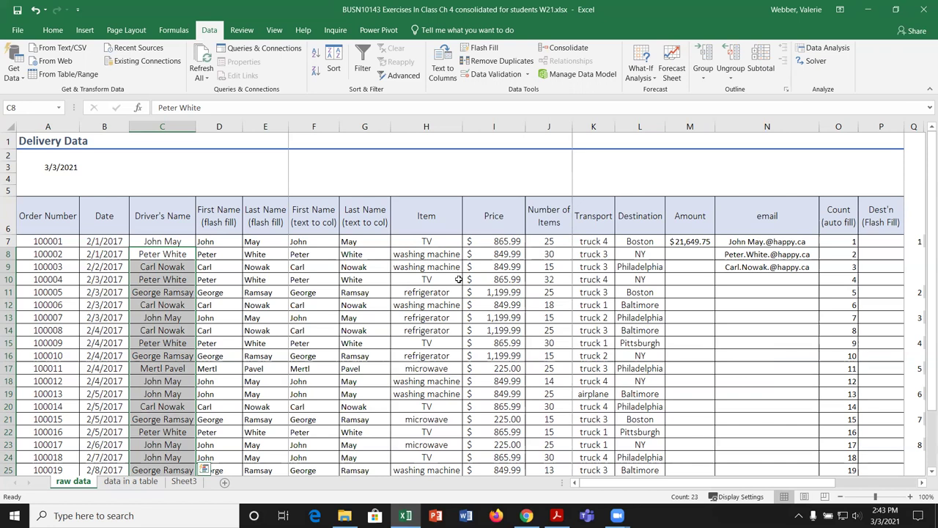
Dismiss the flash fill options and check D7's first name and M7's Amount formula.
key("Escape")
left_click(227, 238)
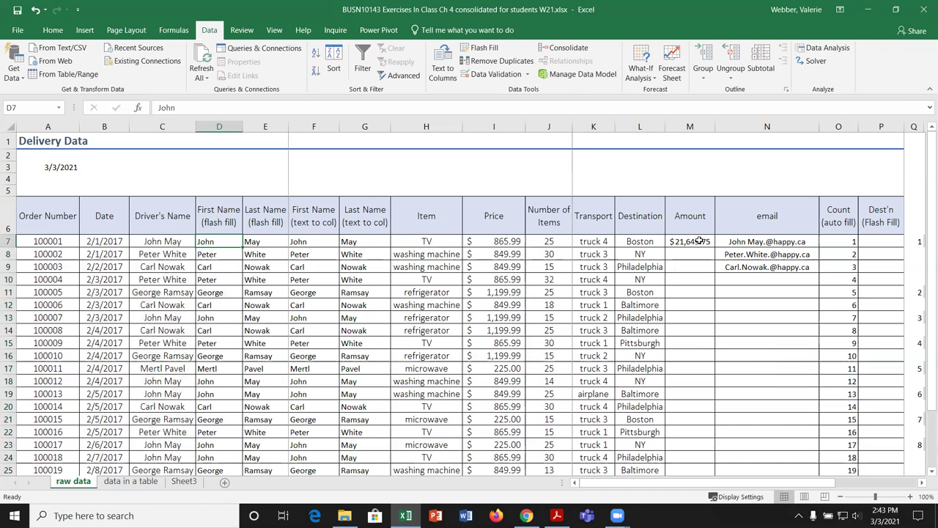
left_click(699, 240)
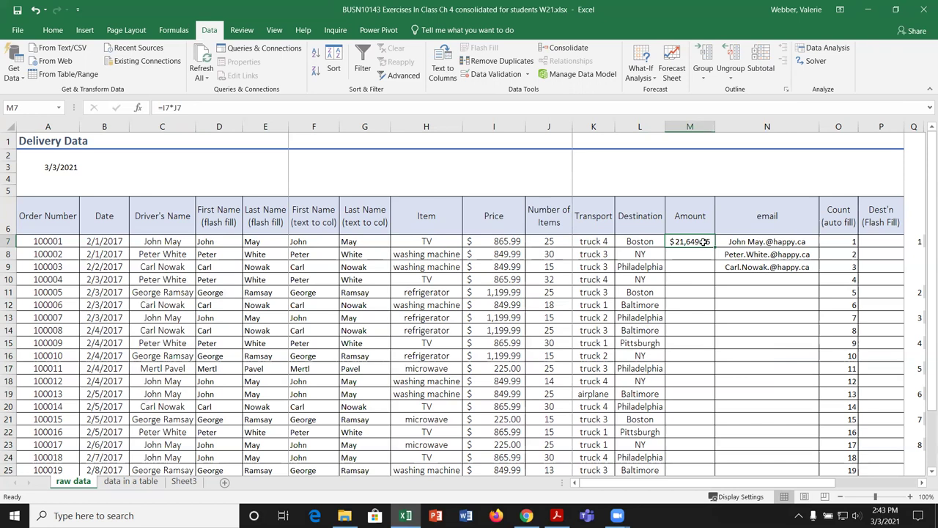
Enter =I8*J8 in M8 and copy it down the Amount column for every order.
left_click(704, 253)
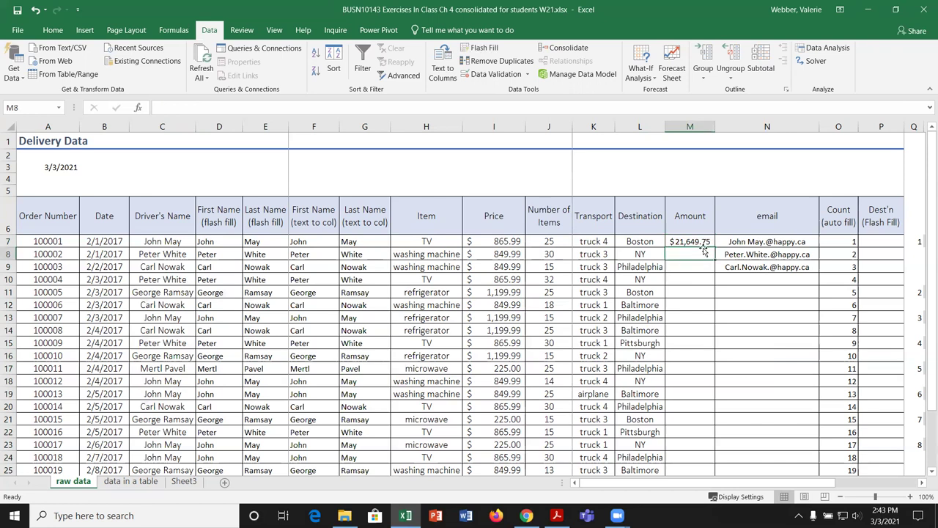
type("=")
left_click(520, 253)
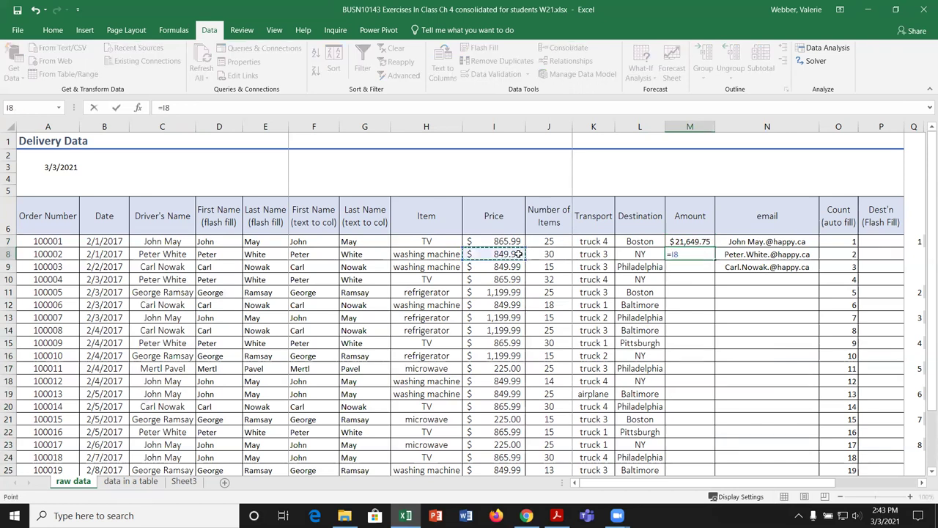
type("*")
left_click(568, 257)
key("Return")
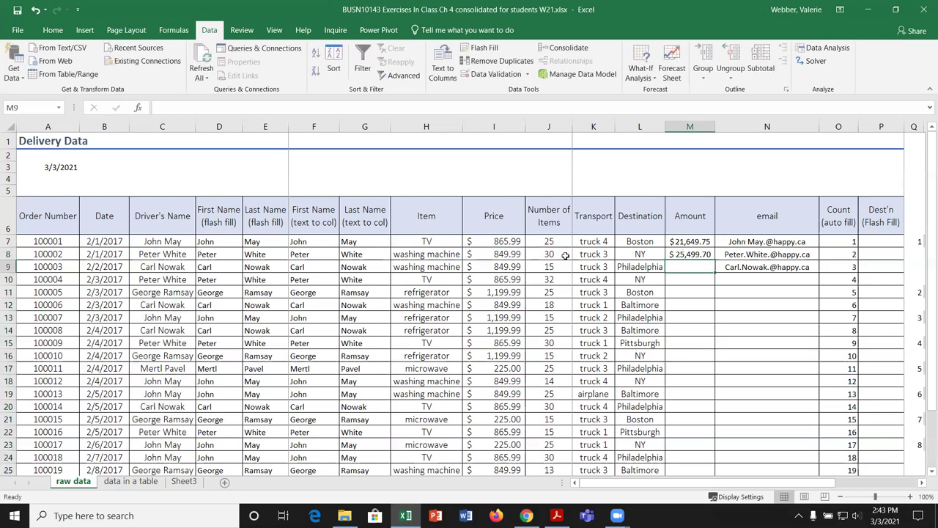
left_click(709, 257)
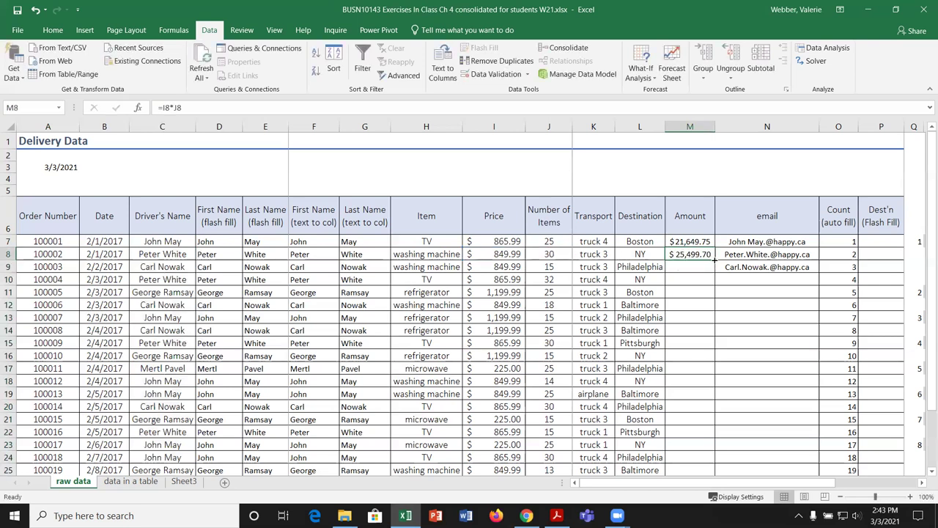
double_click(713, 259)
scroll(700, 394, "down", 3)
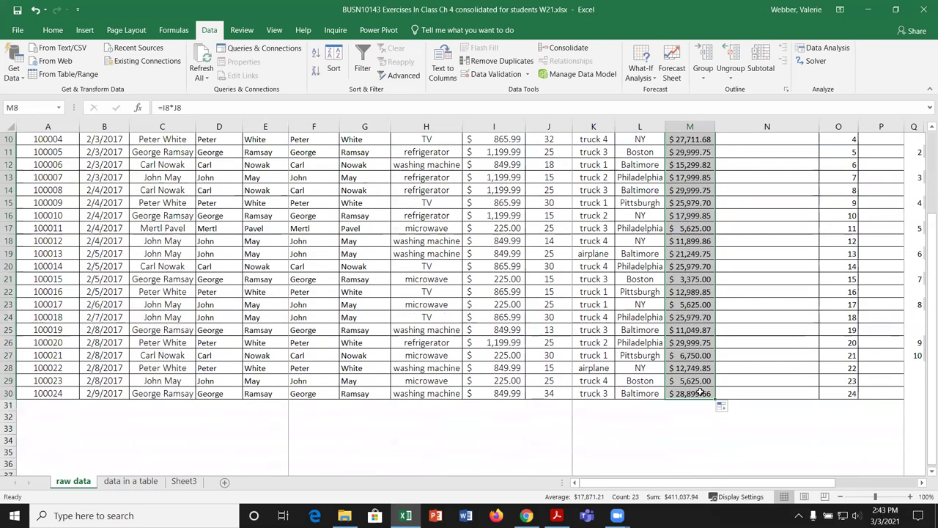
scroll(700, 394, "up", 3)
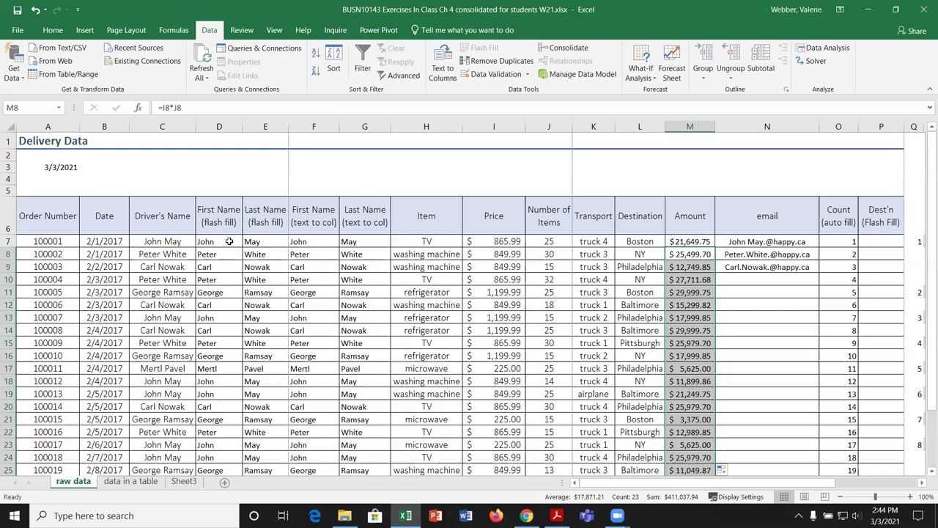
left_click(751, 241)
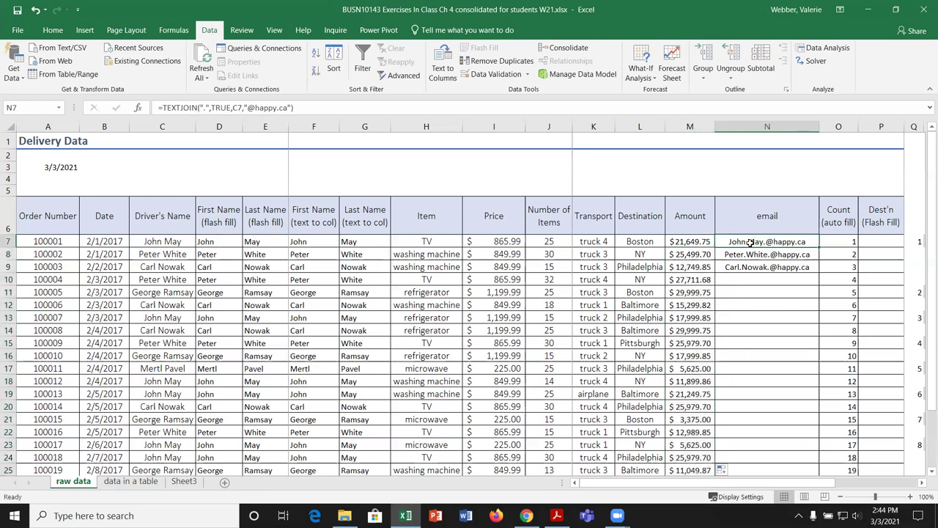
left_click(140, 108)
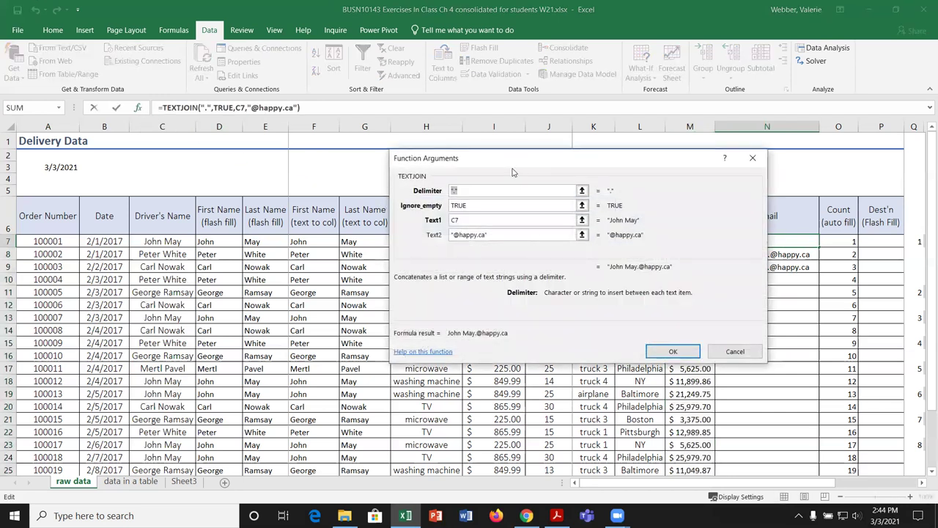
left_click_drag(513, 172, 391, 272)
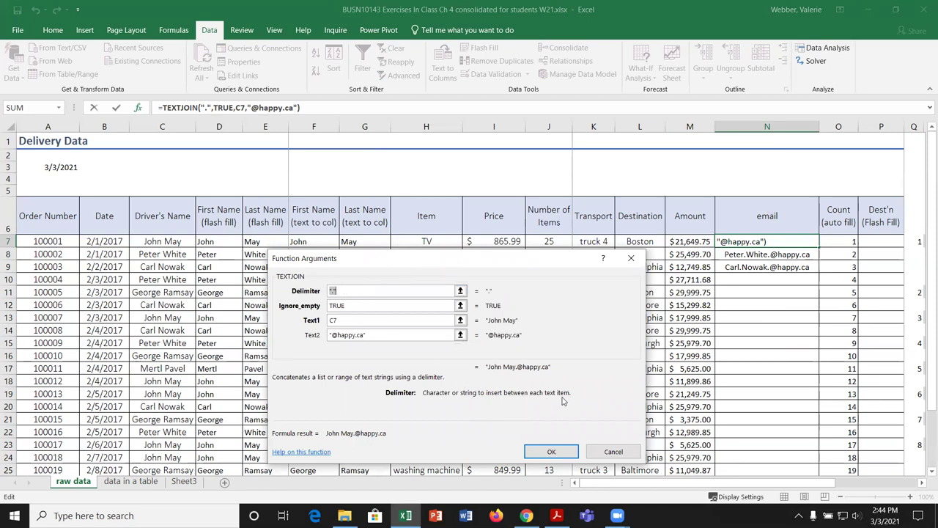
left_click(356, 306)
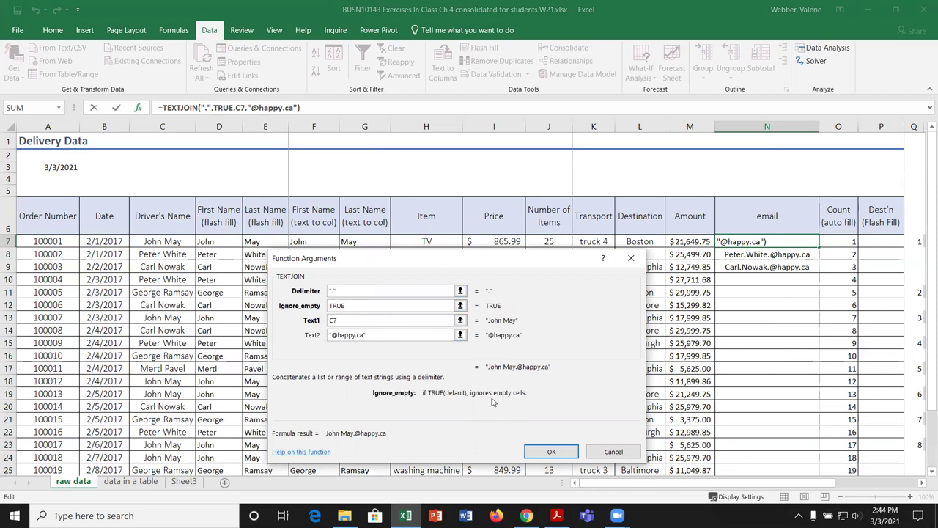
left_click(360, 323)
left_click(350, 320)
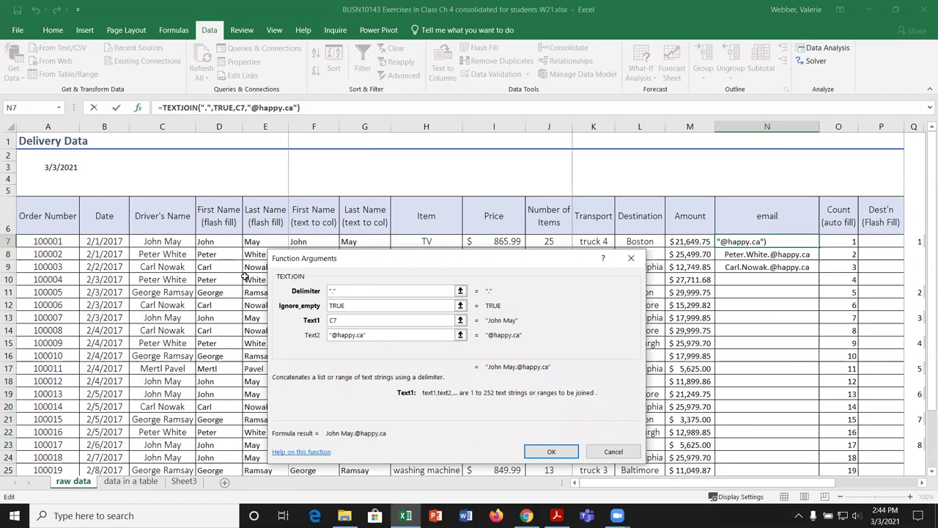
left_click(360, 335)
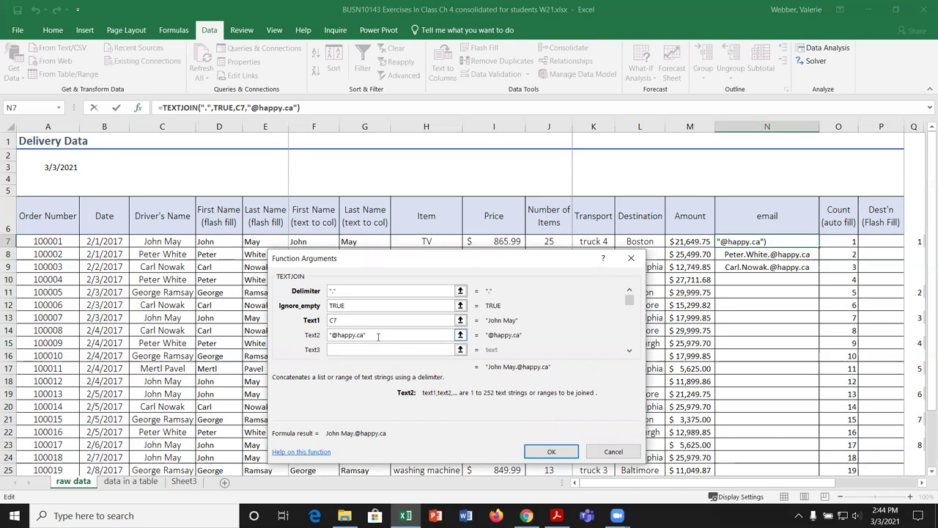
left_click(555, 450)
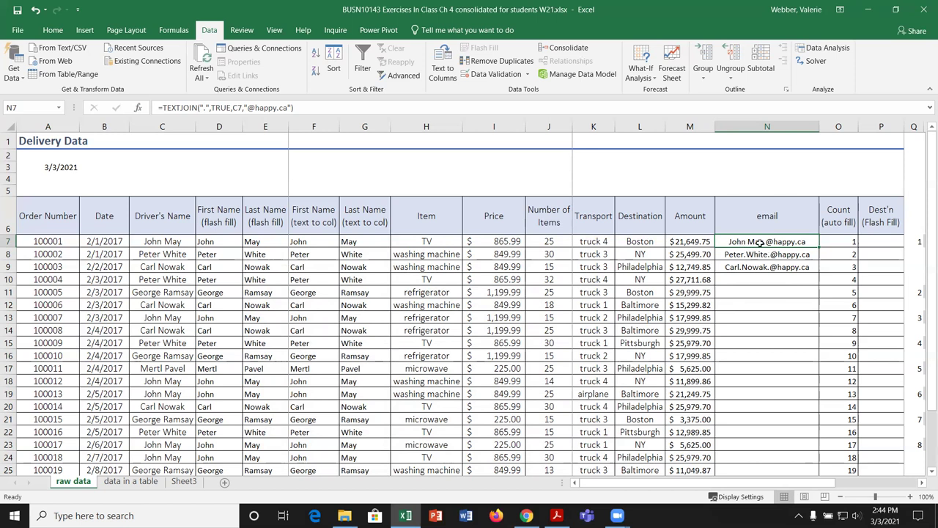
left_click(285, 107)
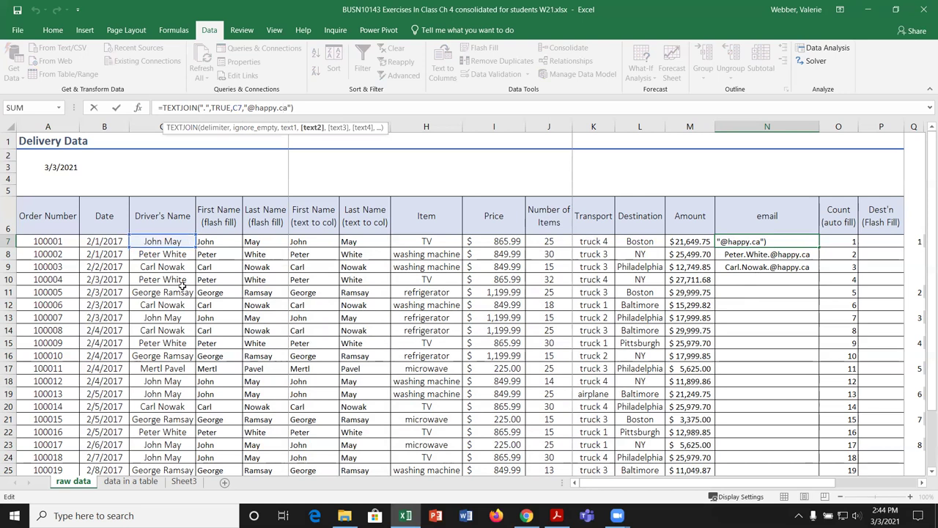
key("Return")
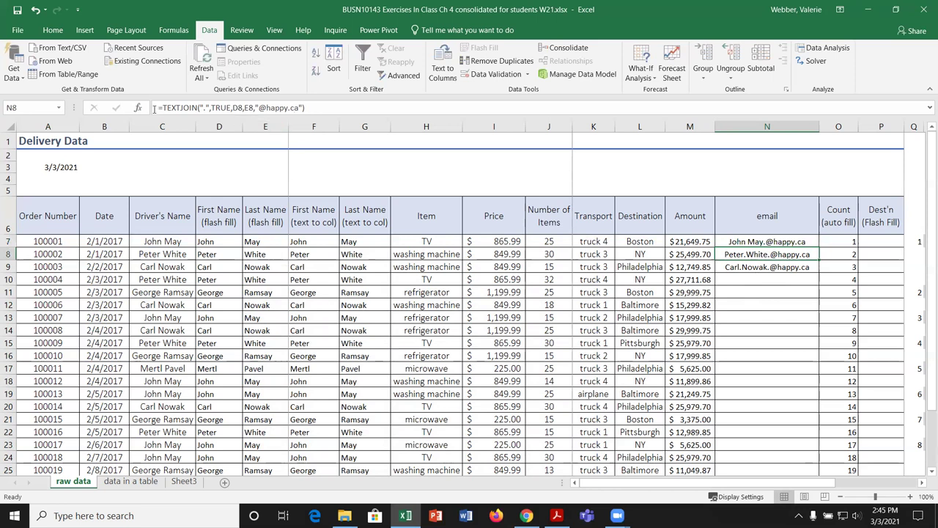
left_click(230, 107)
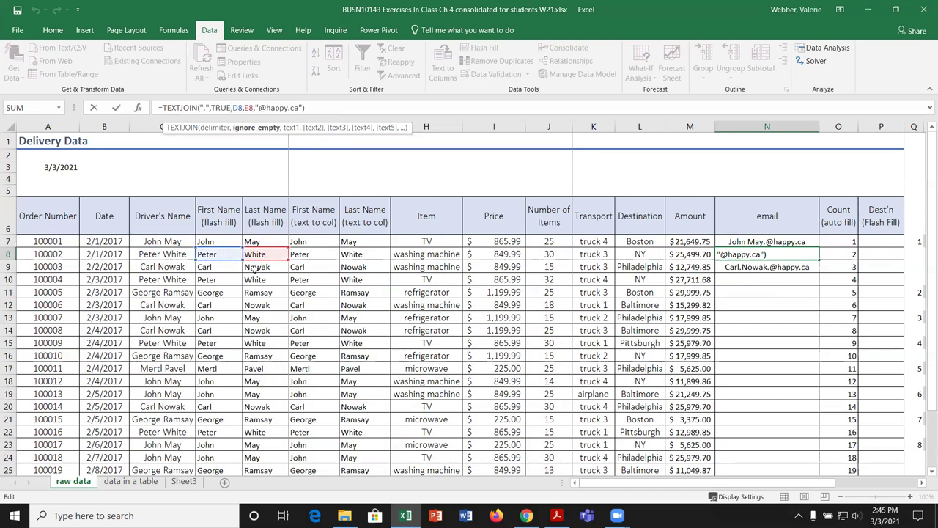
left_click(138, 108)
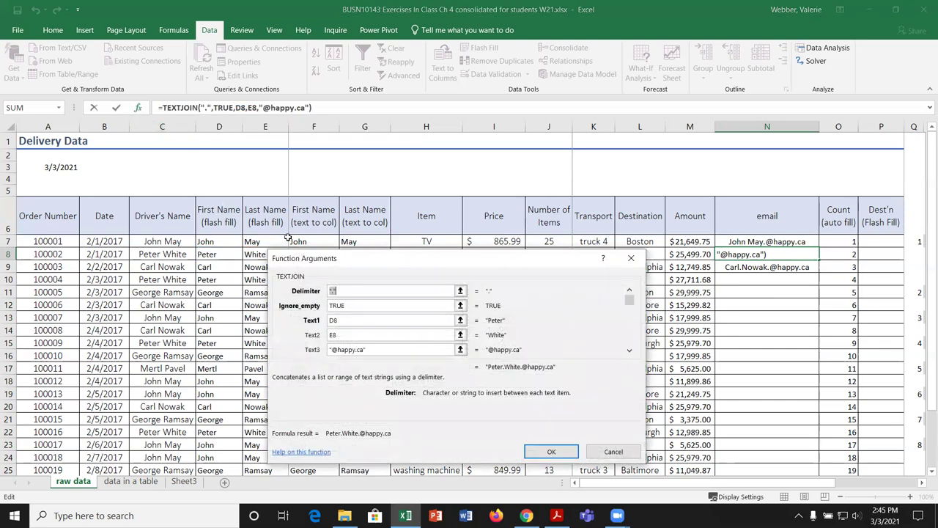
left_click_drag(370, 273, 295, 272)
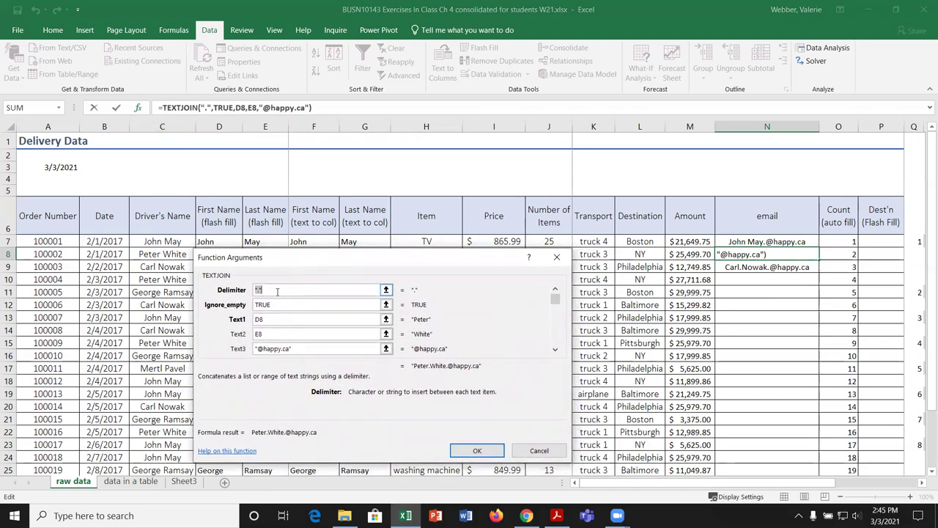
left_click(282, 304)
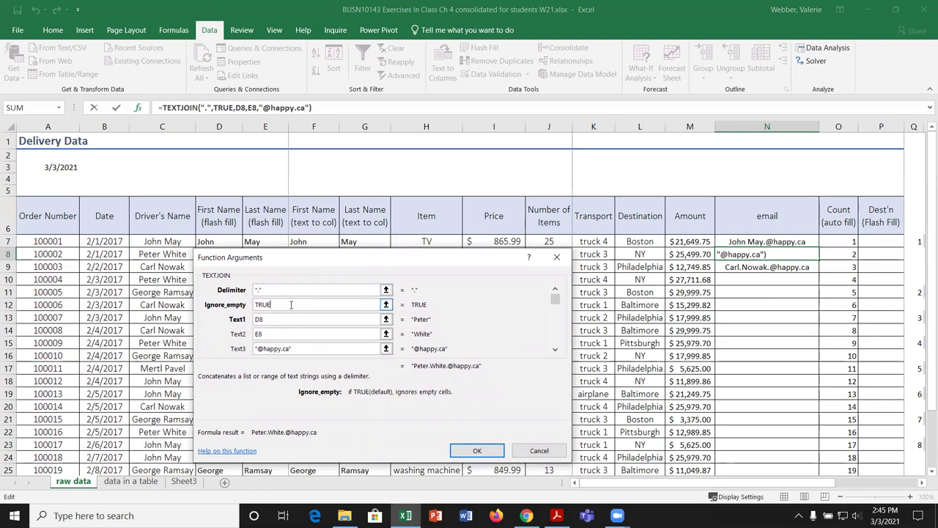
left_click(296, 320)
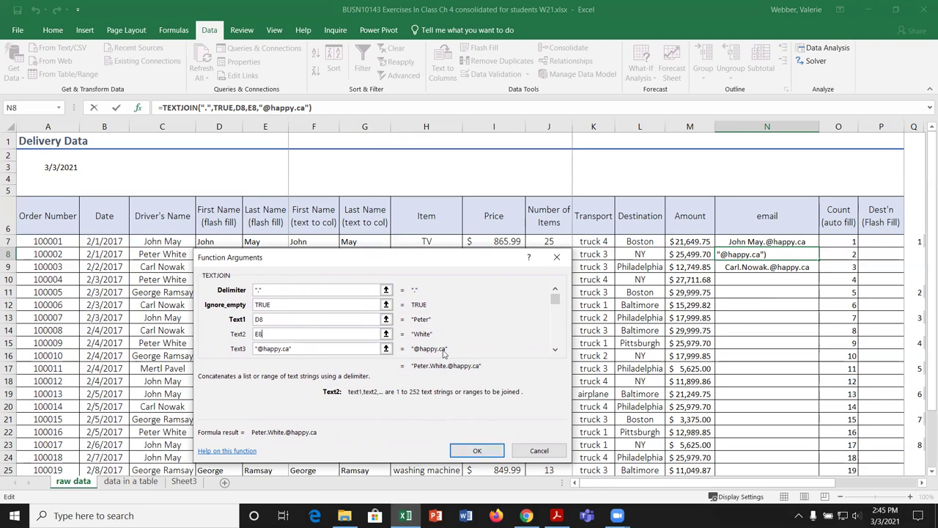
left_click(476, 450)
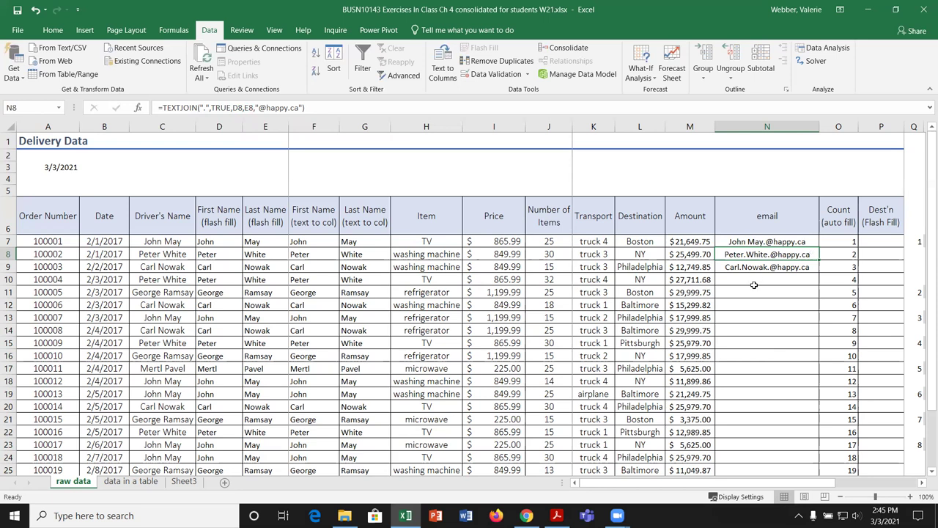
left_click(883, 241)
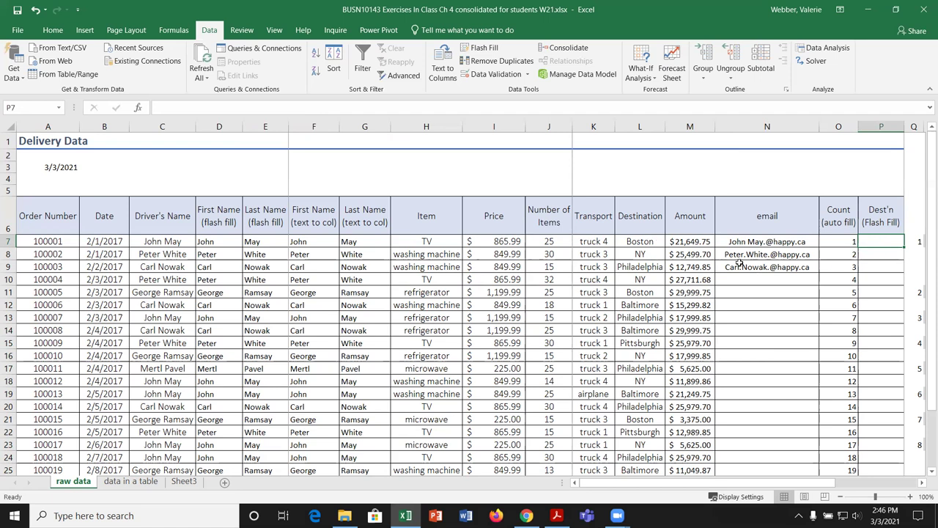
Flash fill destinations in column P from Boston and NY, then select the table's header row.
type("Boston")
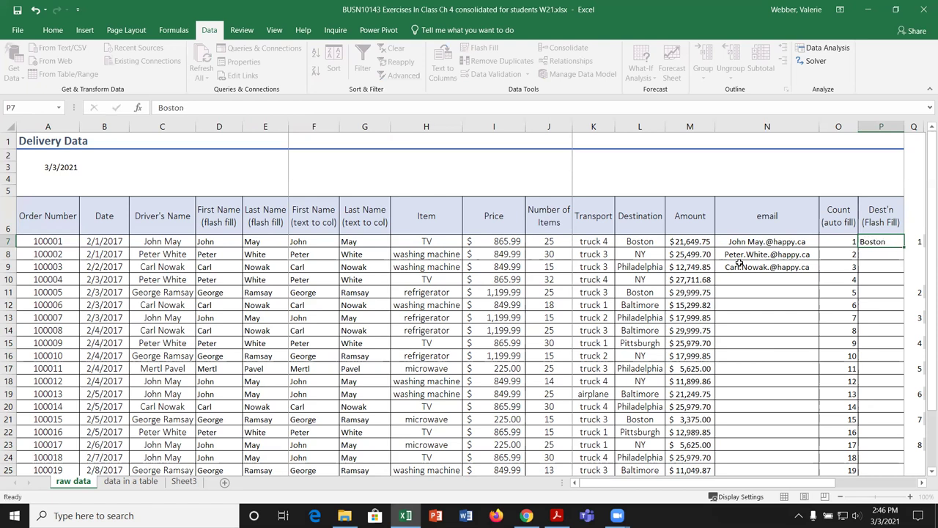
key("Return")
type("NY")
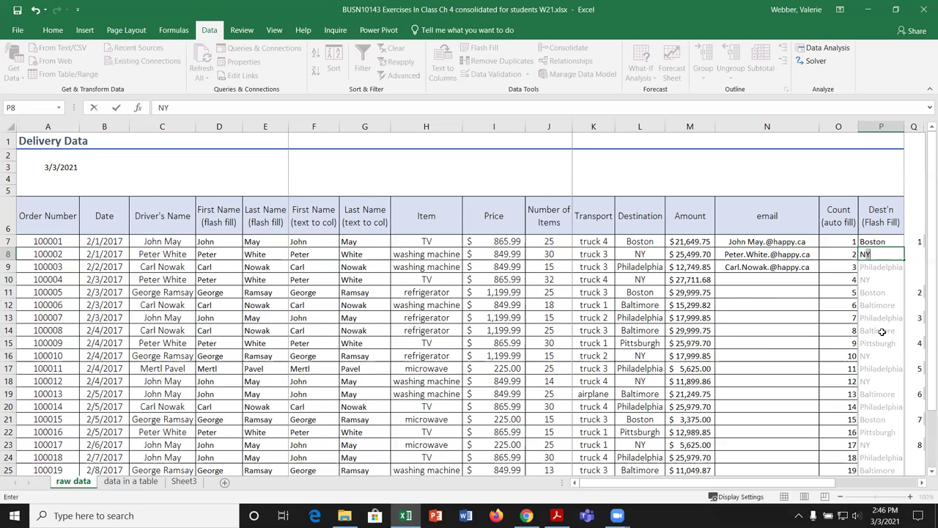
key("Return")
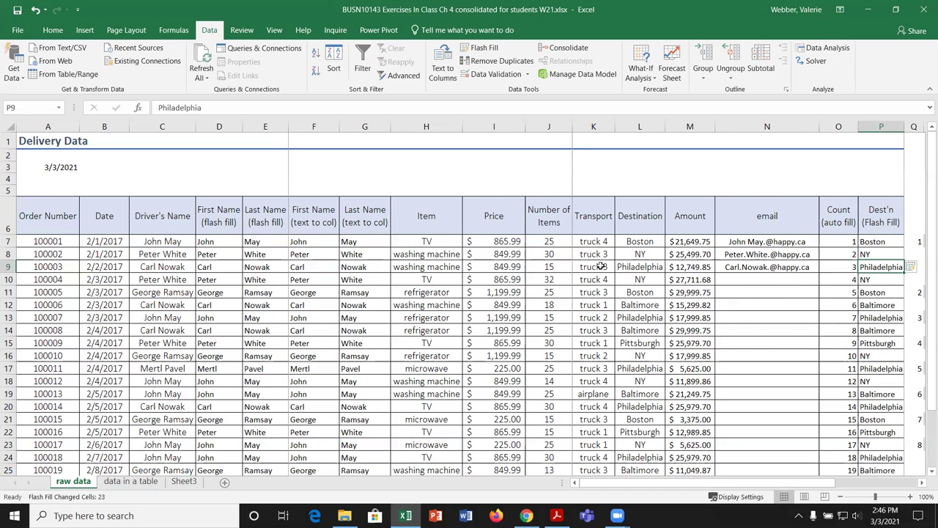
left_click(315, 282)
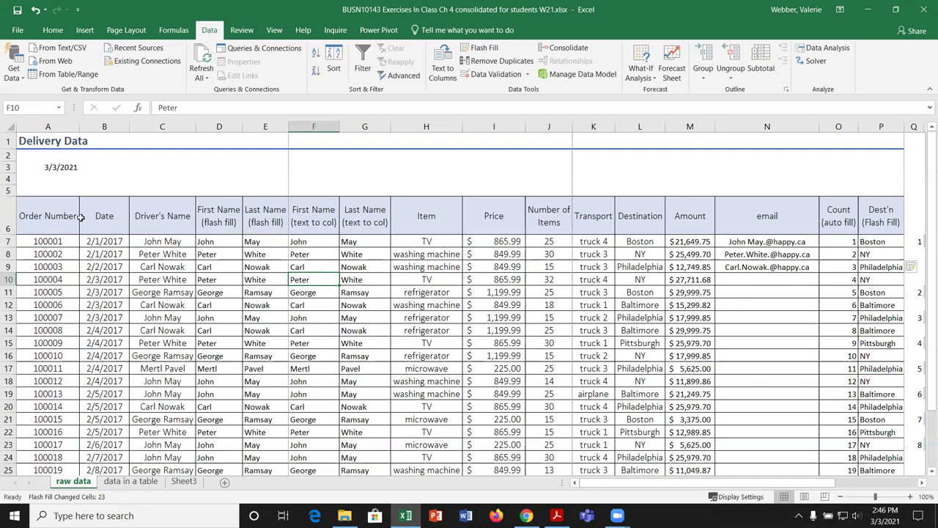
left_click(8, 216)
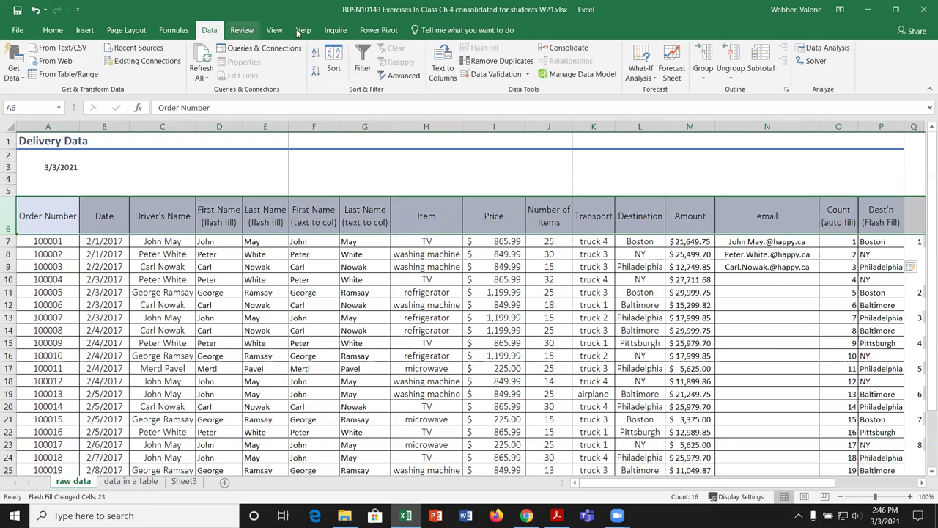
left_click(364, 61)
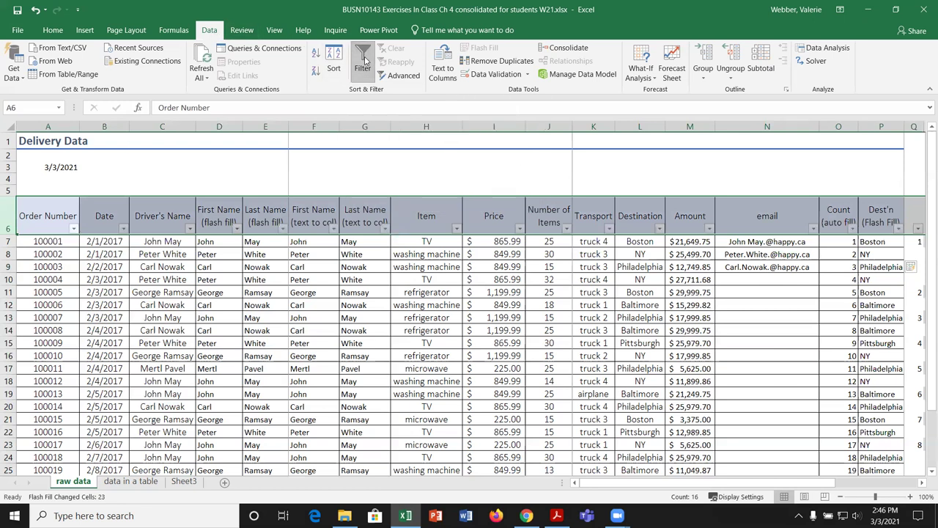
left_click(357, 268)
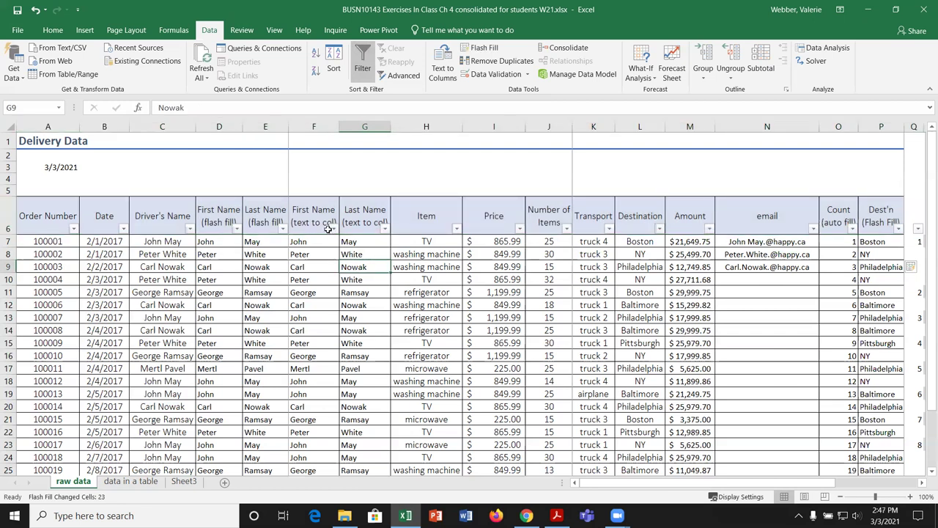
left_click(190, 228)
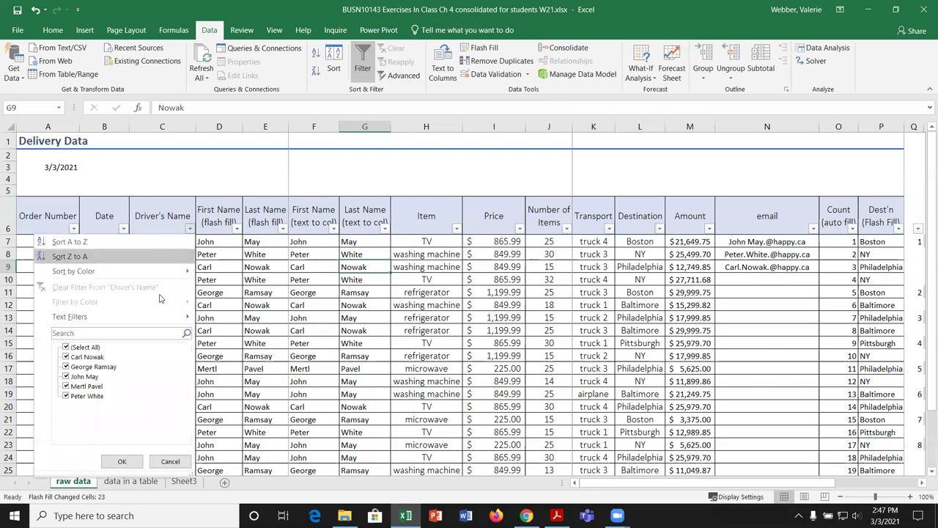
left_click(66, 347)
left_click(66, 357)
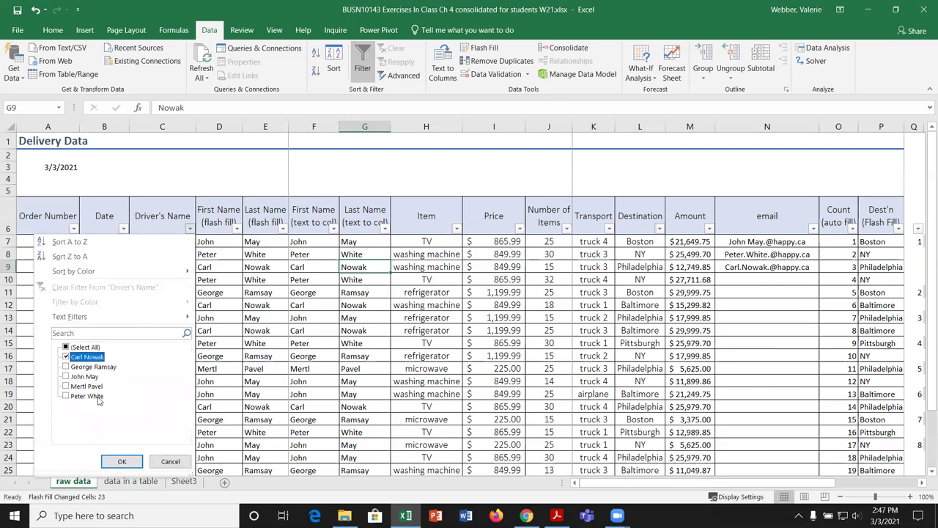
left_click(121, 461)
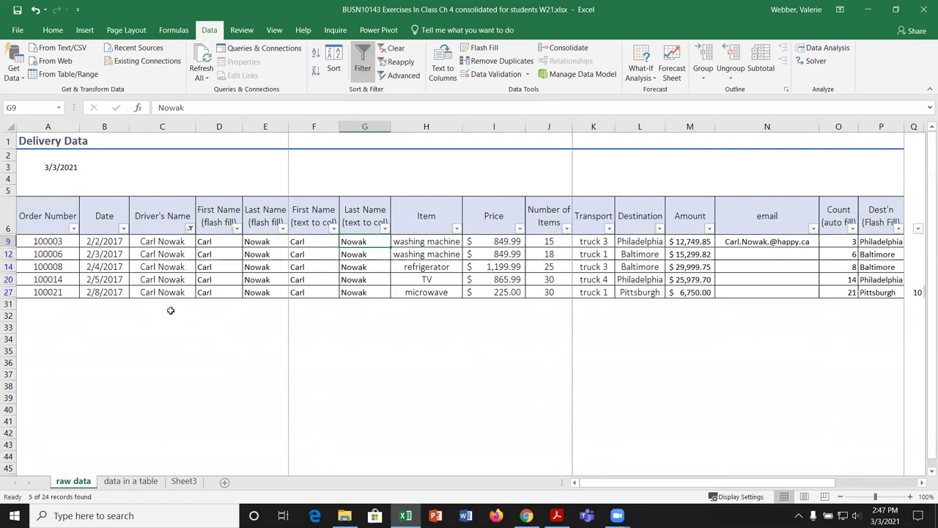
Filter Item to microwave, then clear the Item and Driver's Name filters again.
left_click(456, 228)
left_click(334, 347)
left_click(333, 357)
left_click(393, 461)
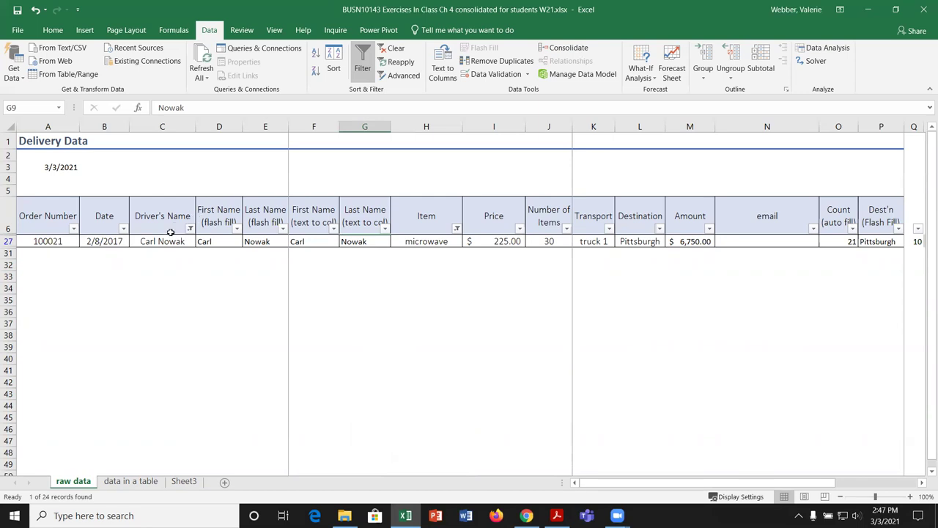
left_click(457, 228)
left_click(333, 348)
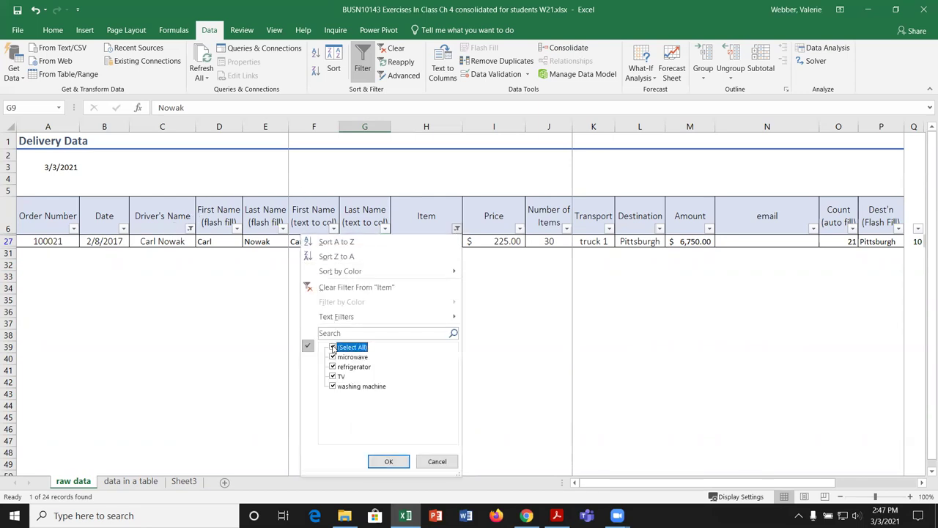
left_click(388, 461)
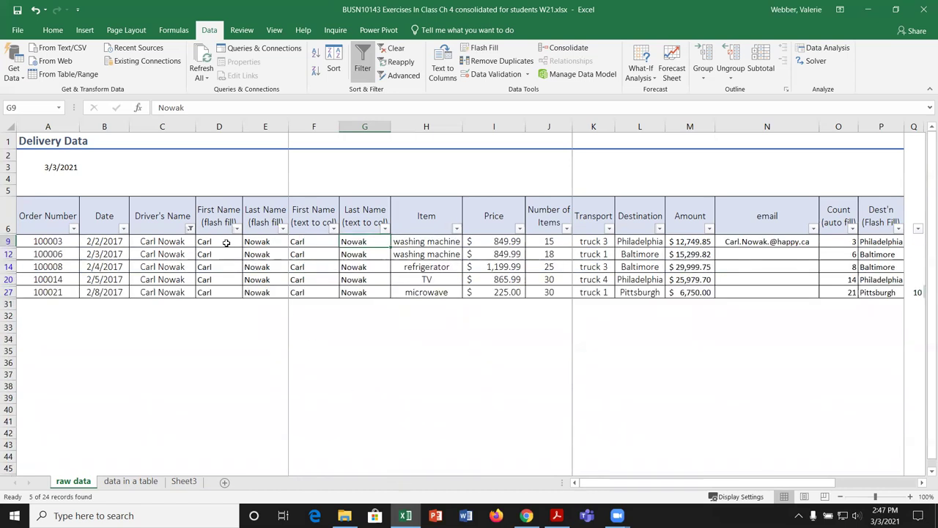
left_click(191, 229)
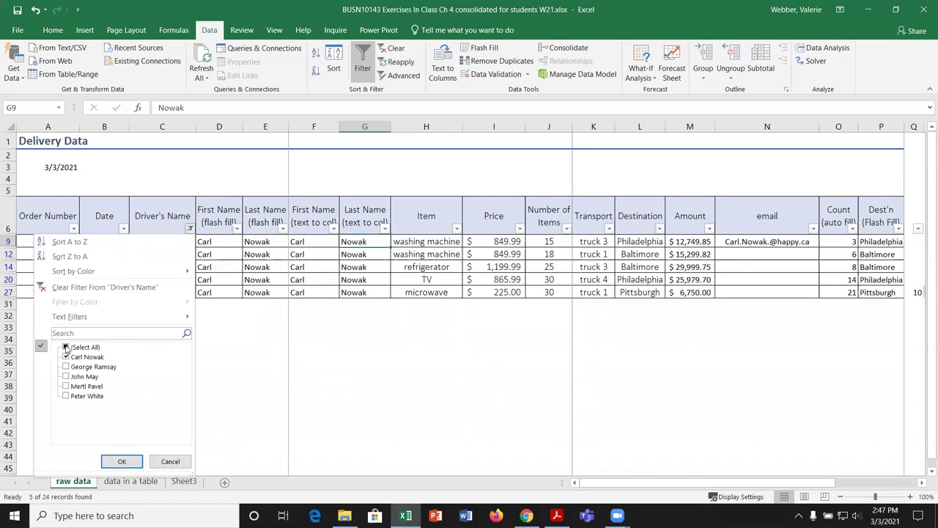
left_click(66, 347)
left_click(122, 461)
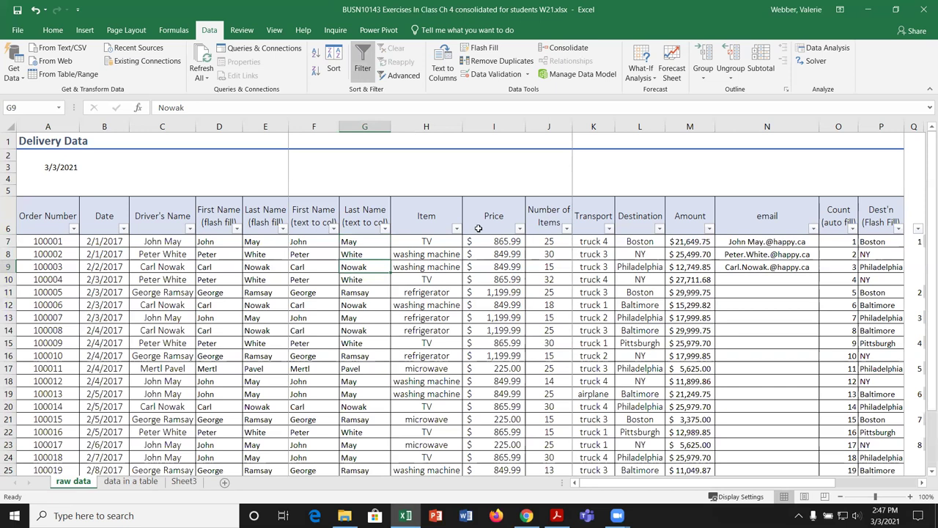
left_click(457, 229)
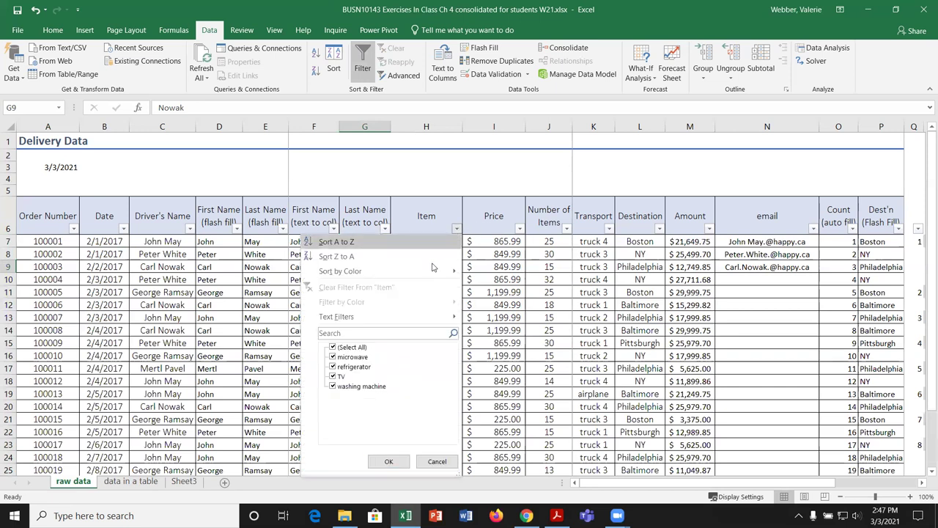
left_click(333, 346)
left_click(334, 356)
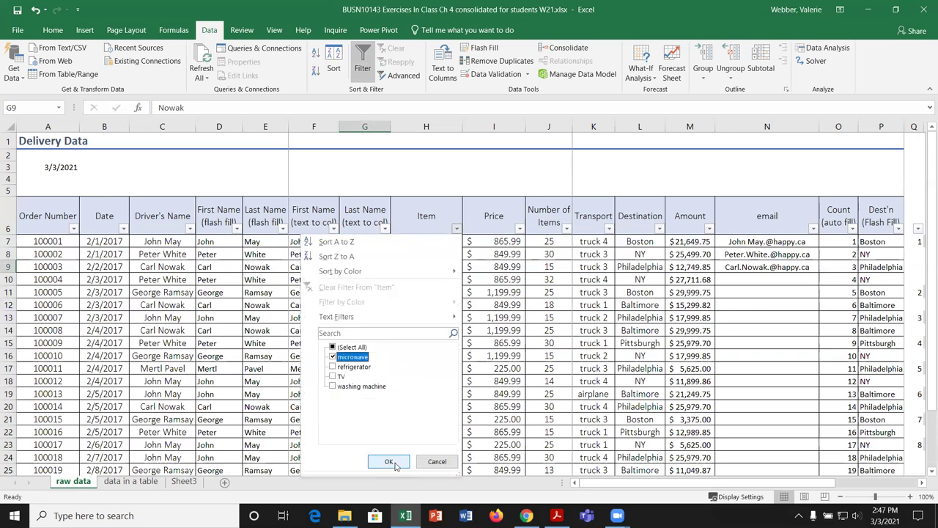
left_click(389, 461)
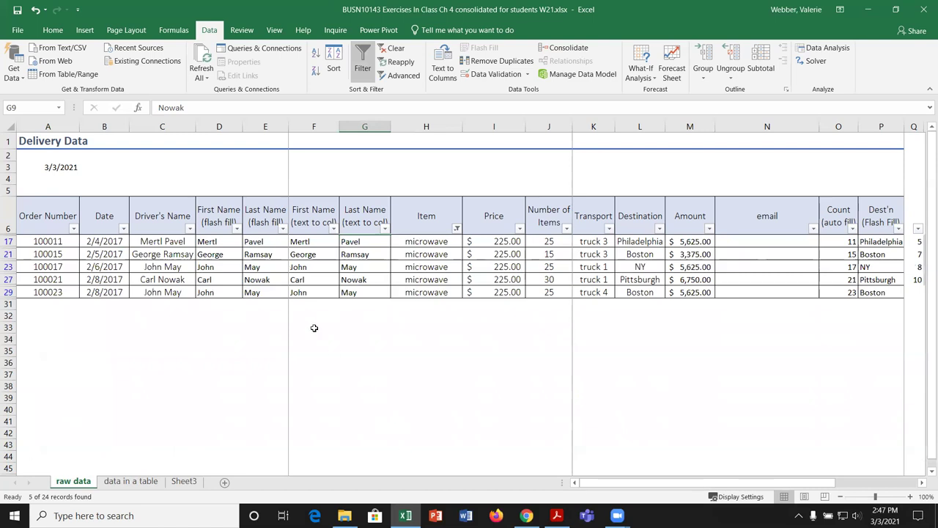
left_click(189, 228)
left_click(66, 346)
left_click(65, 356)
left_click(119, 461)
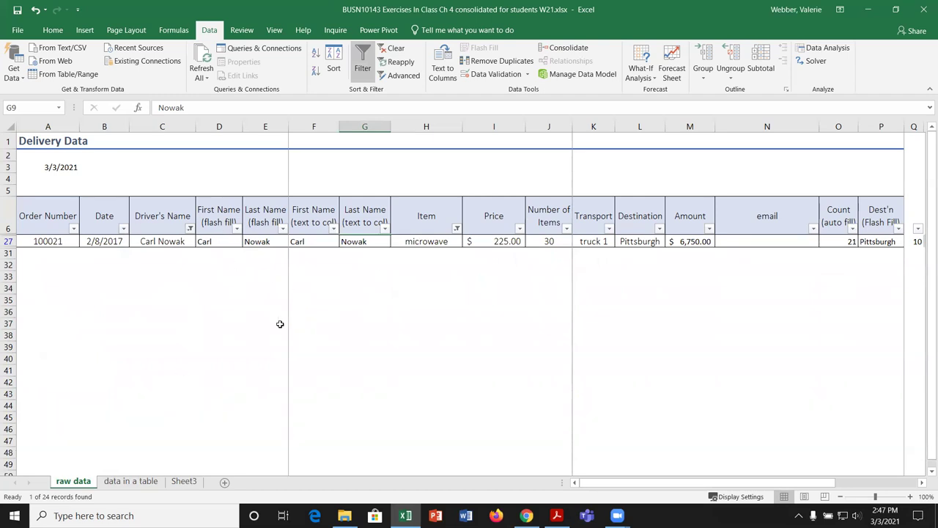
Reset the Item and Driver's Name filters to include all values.
left_click(457, 229)
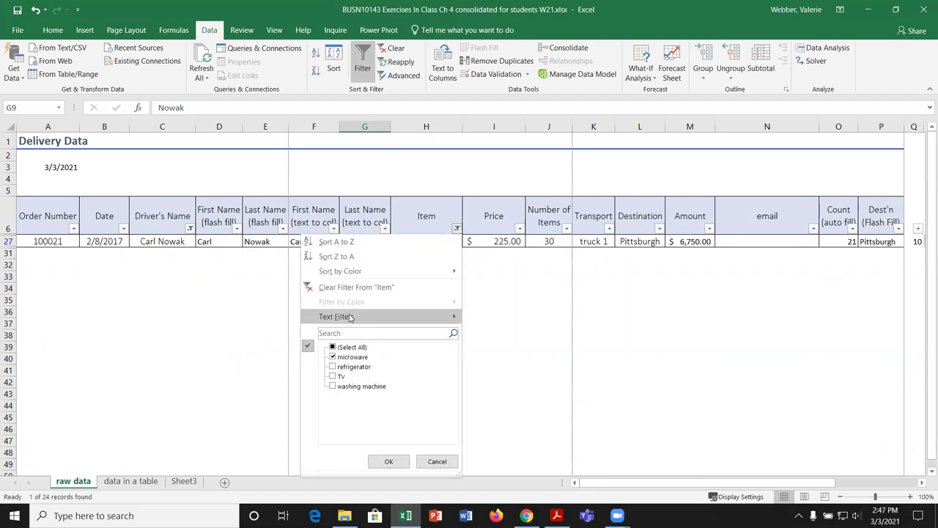
left_click(397, 456)
left_click(190, 229)
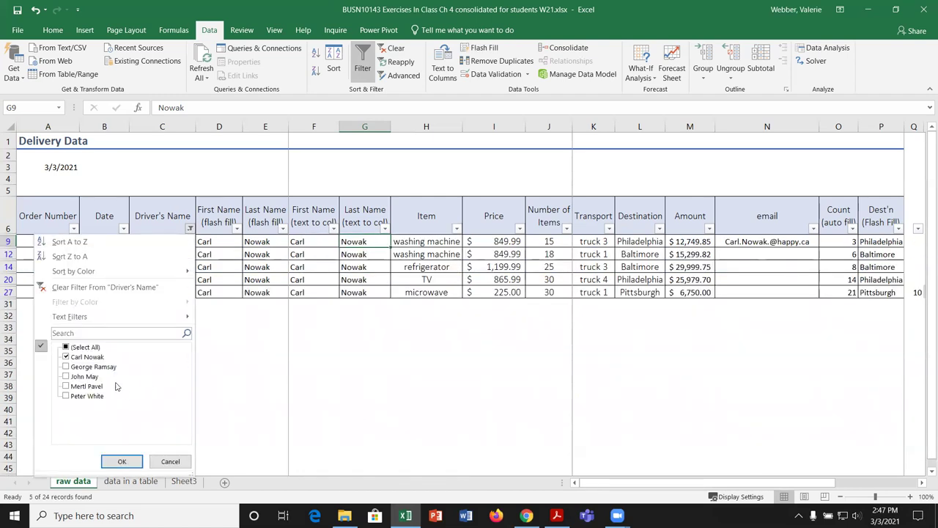
left_click(66, 347)
left_click(121, 461)
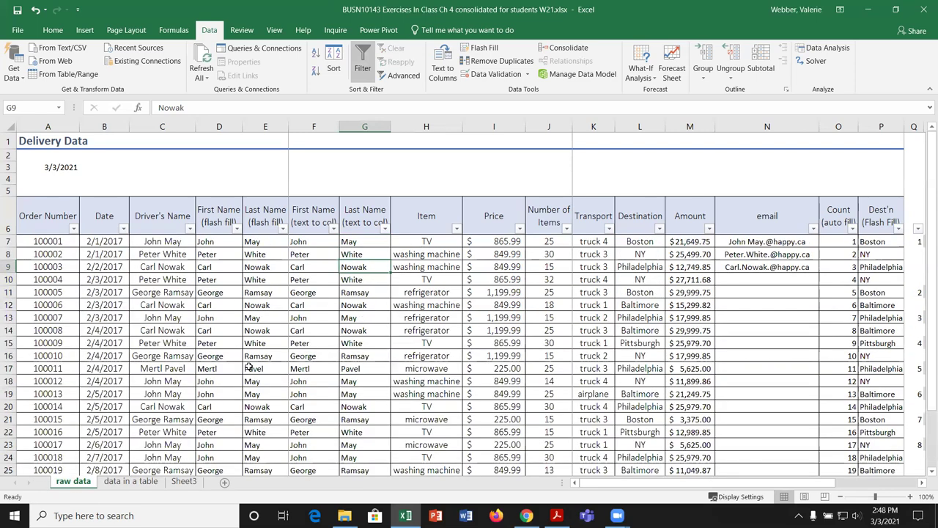
left_click(189, 229)
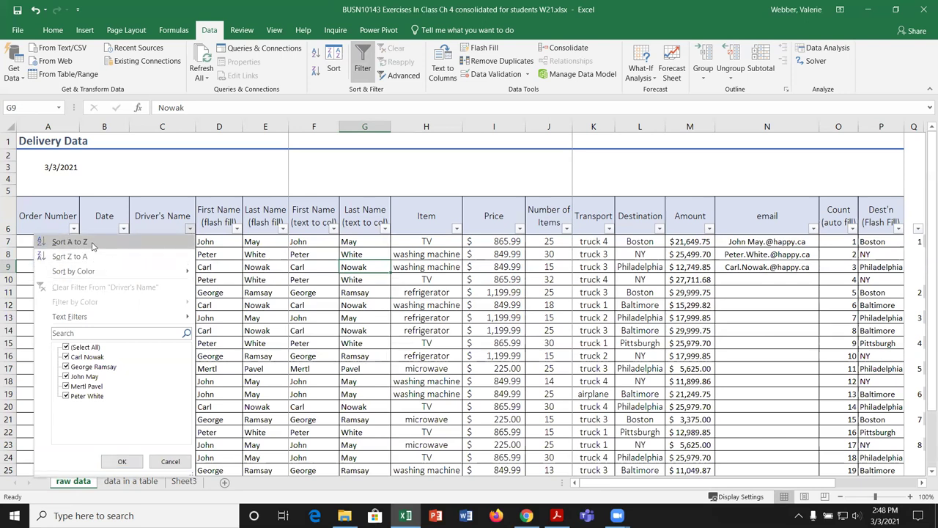
key("Escape")
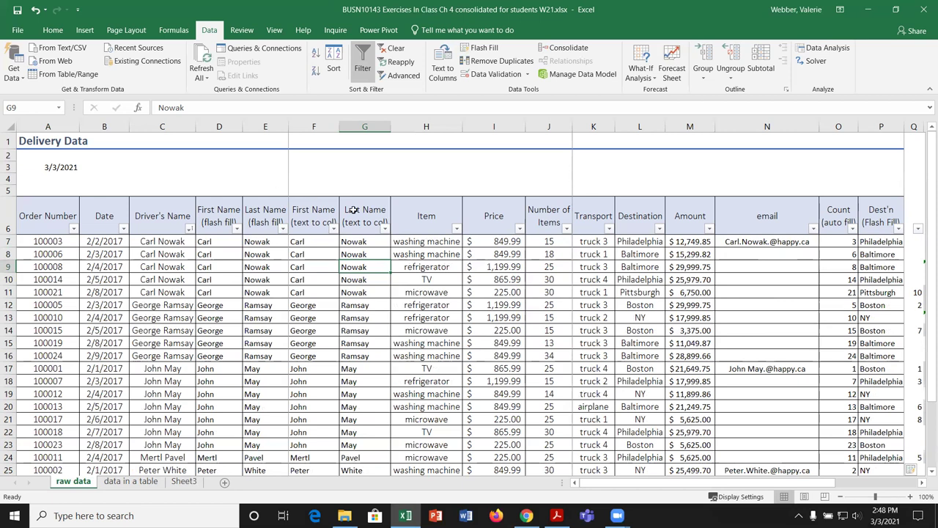
left_click(457, 228)
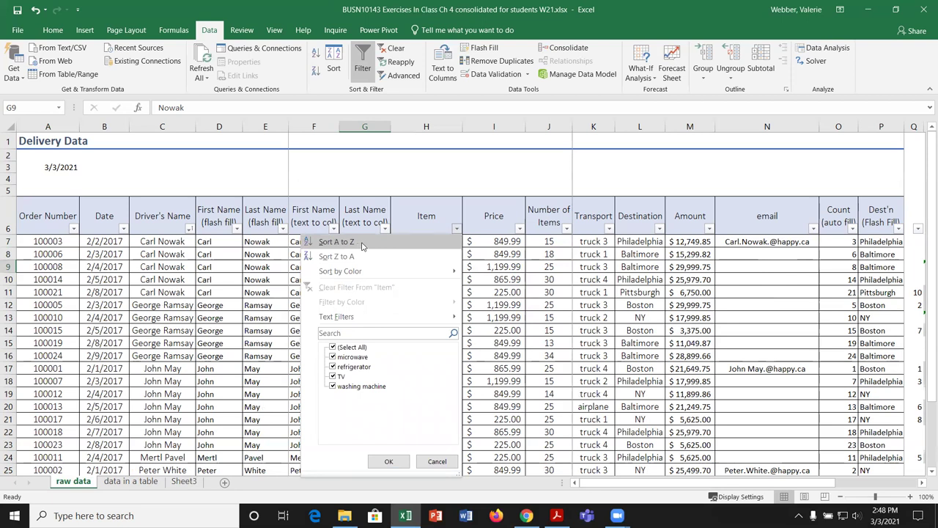
left_click(336, 242)
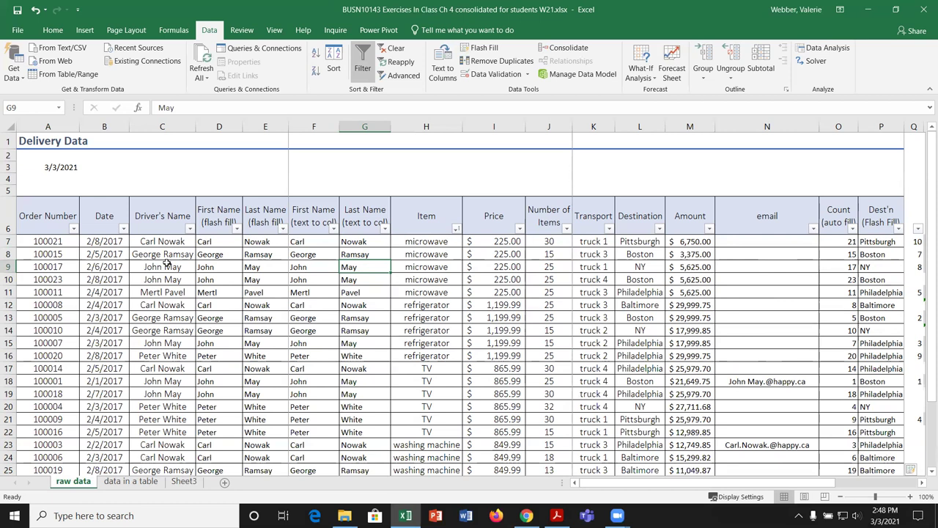
left_click(456, 229)
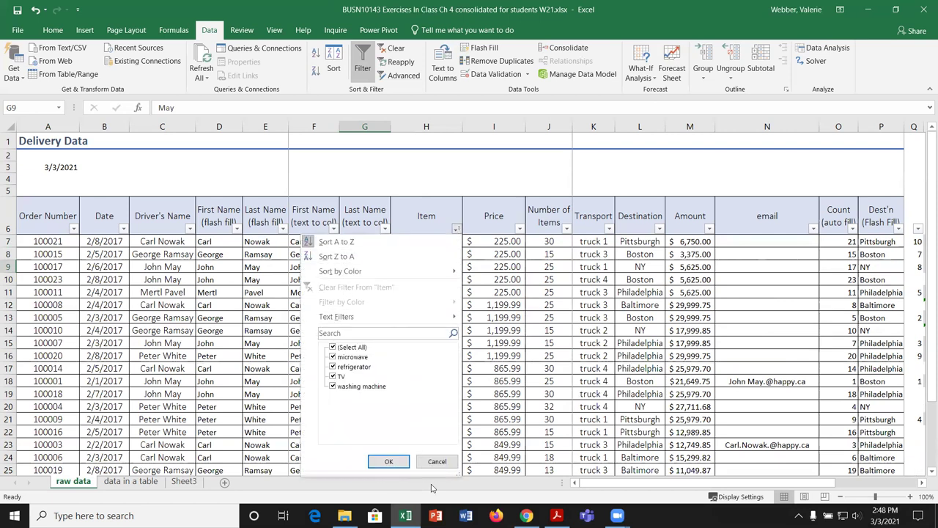
left_click(431, 460)
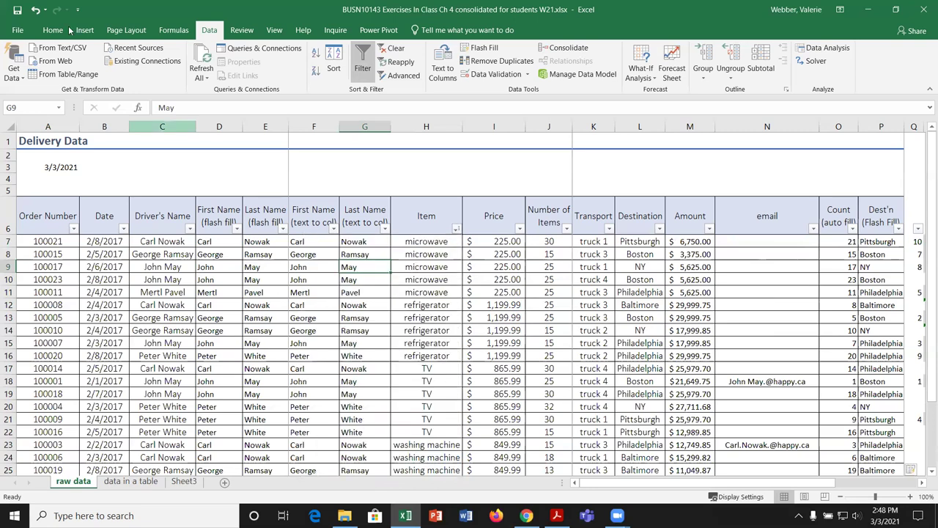
left_click(35, 9)
left_click(35, 9)
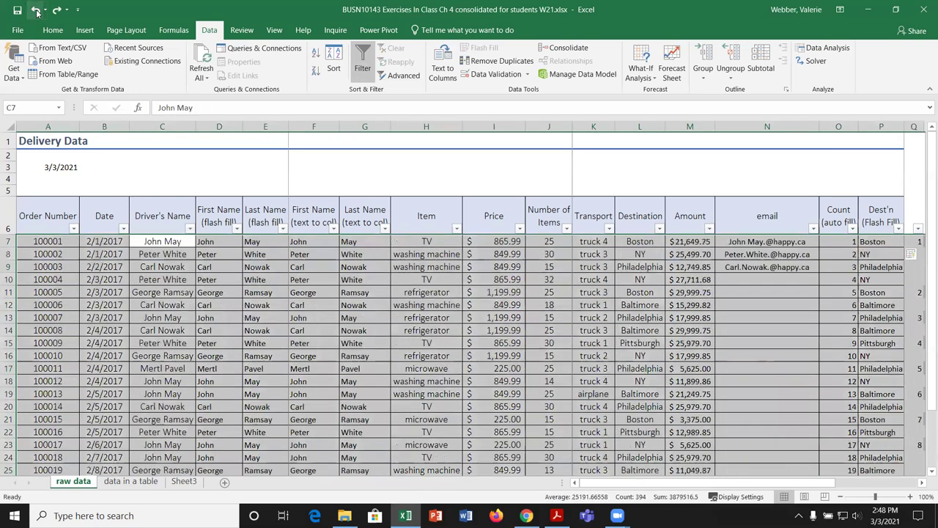
left_click(35, 9)
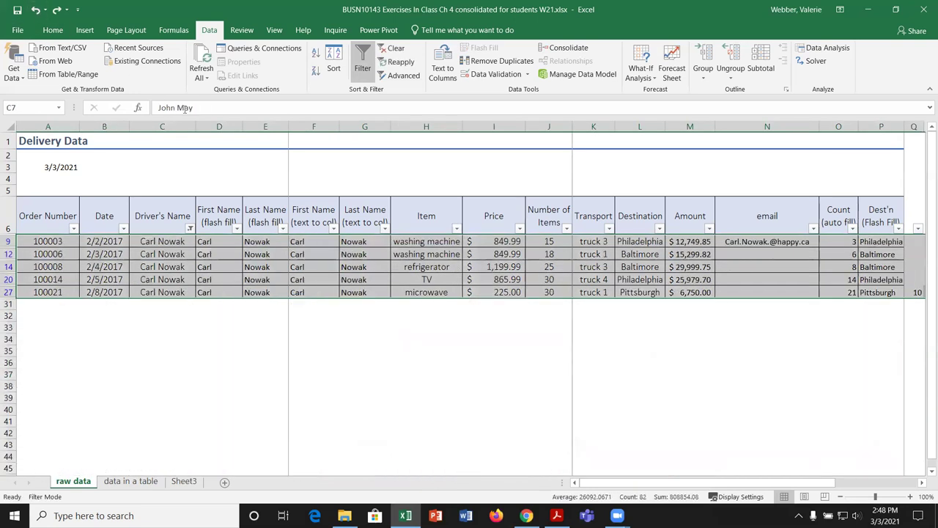
left_click(214, 254)
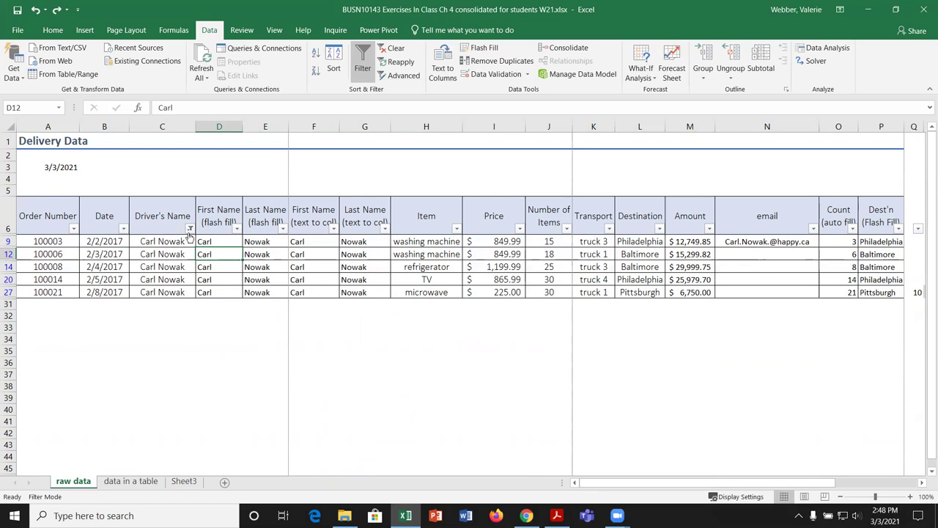
left_click(190, 229)
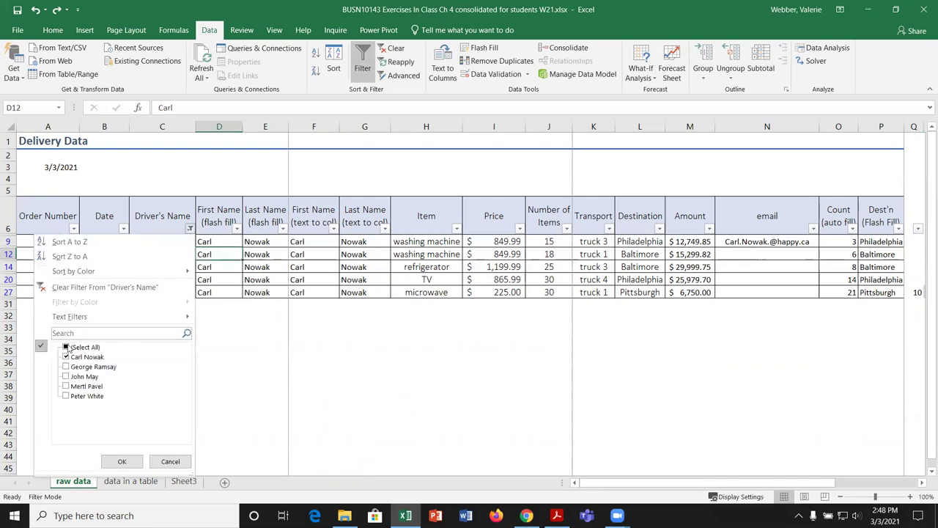
left_click(122, 461)
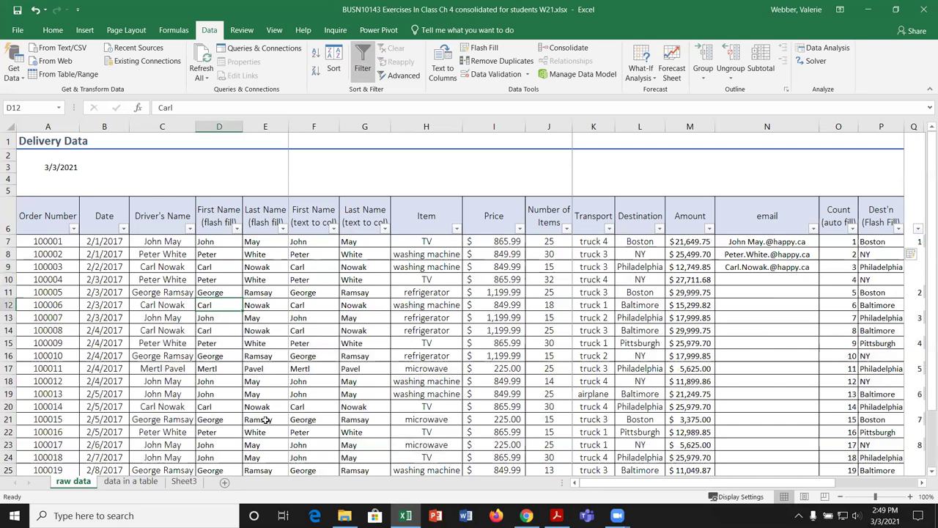
left_click(283, 229)
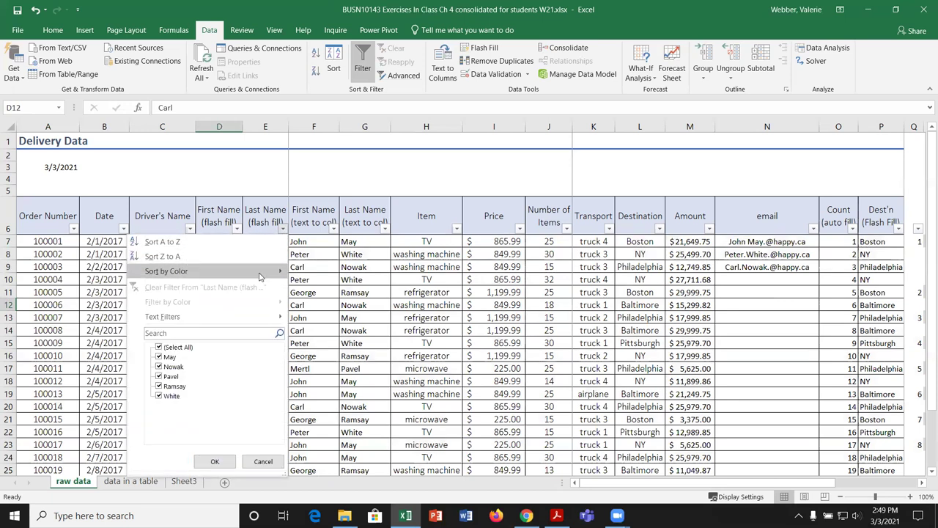
left_click(268, 463)
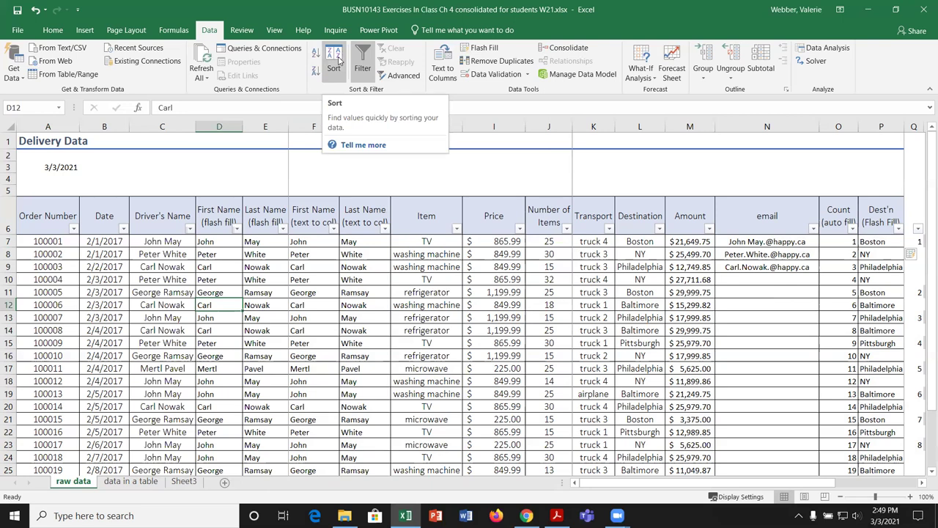
Browse the Sort by column list, cancel without sorting, and select the five title rows.
left_click(334, 62)
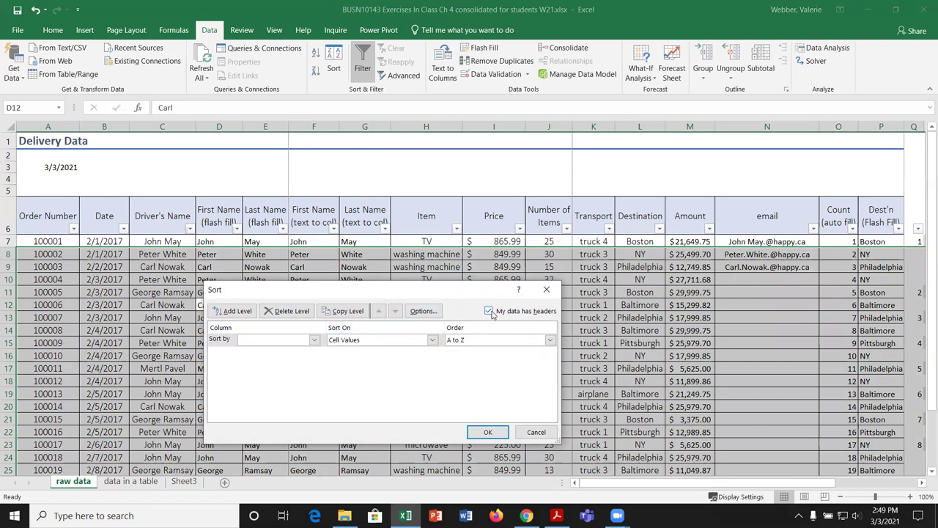
left_click(314, 340)
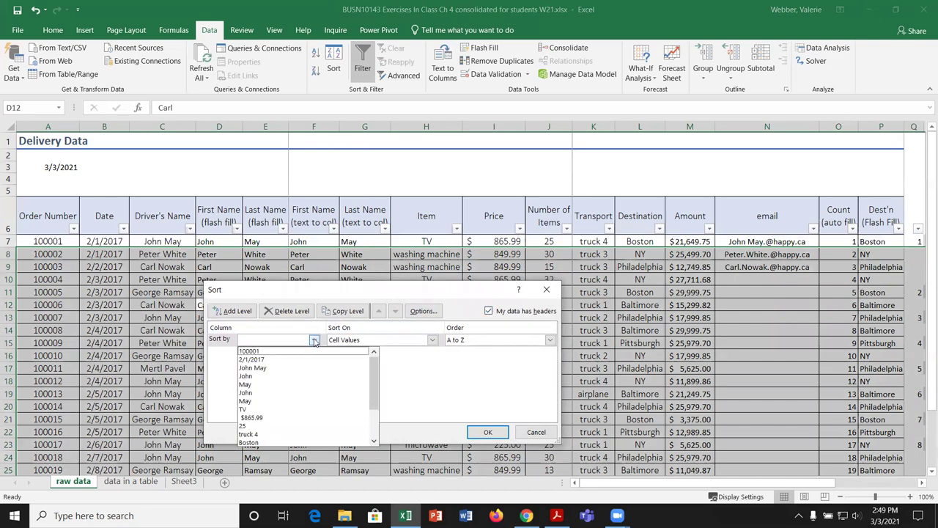
scroll(289, 357, "down", 2)
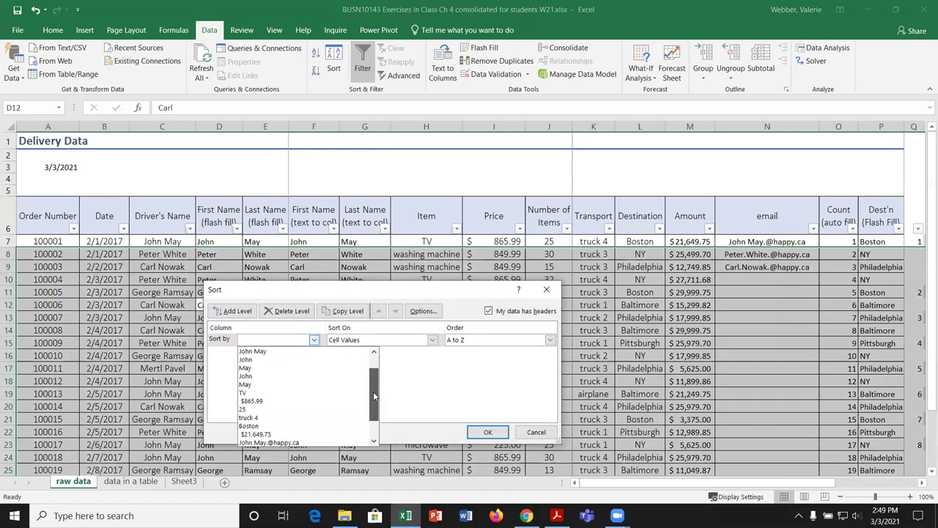
scroll(289, 357, "up", 2)
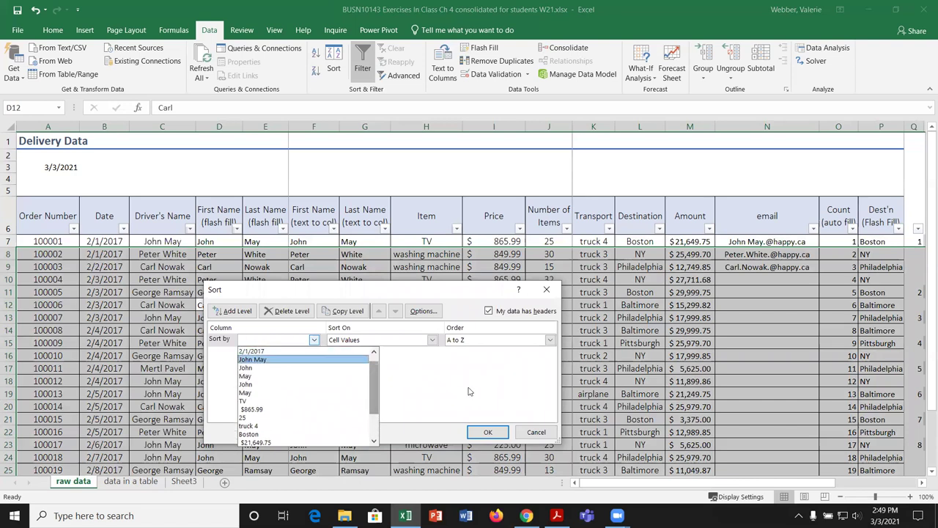
left_click(480, 393)
left_click(534, 432)
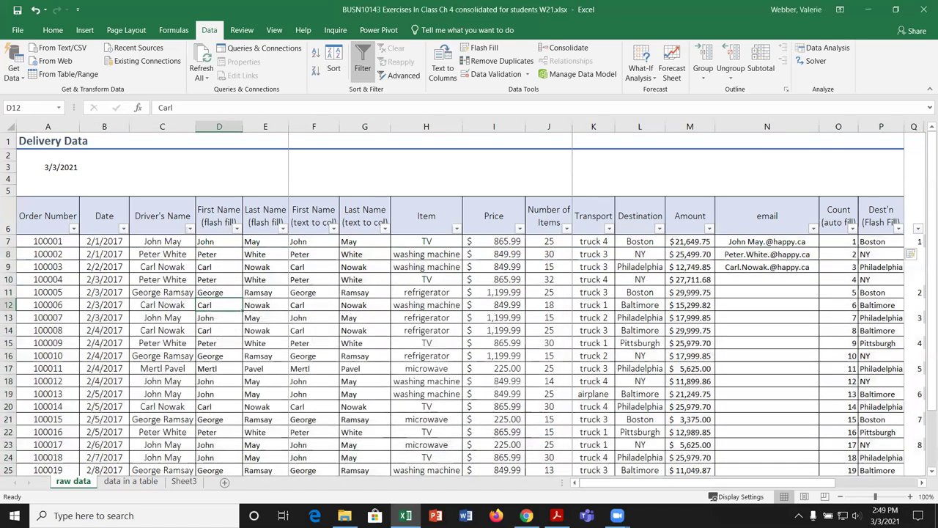
left_click_drag(8, 140, 8, 192)
Delete the five title rows so the headers move to row 1.
right_click(9, 179)
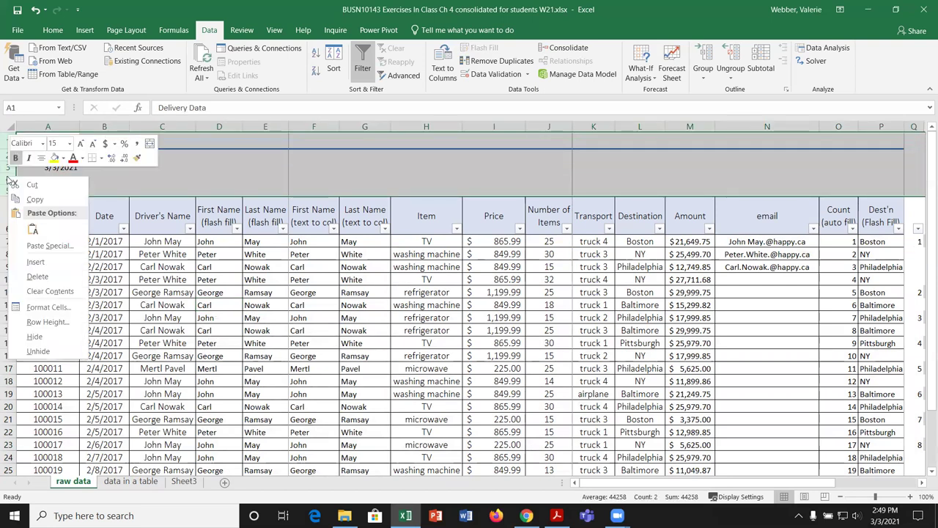
left_click(37, 277)
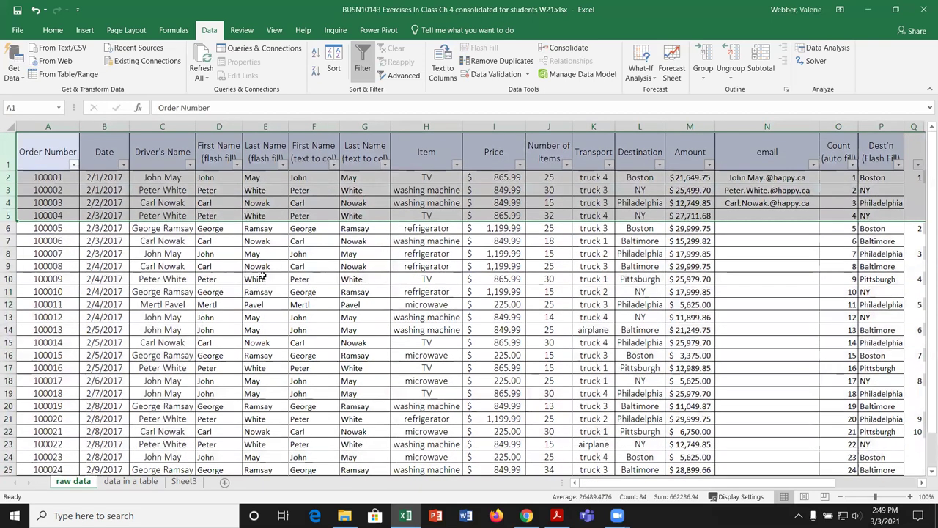
left_click(262, 277)
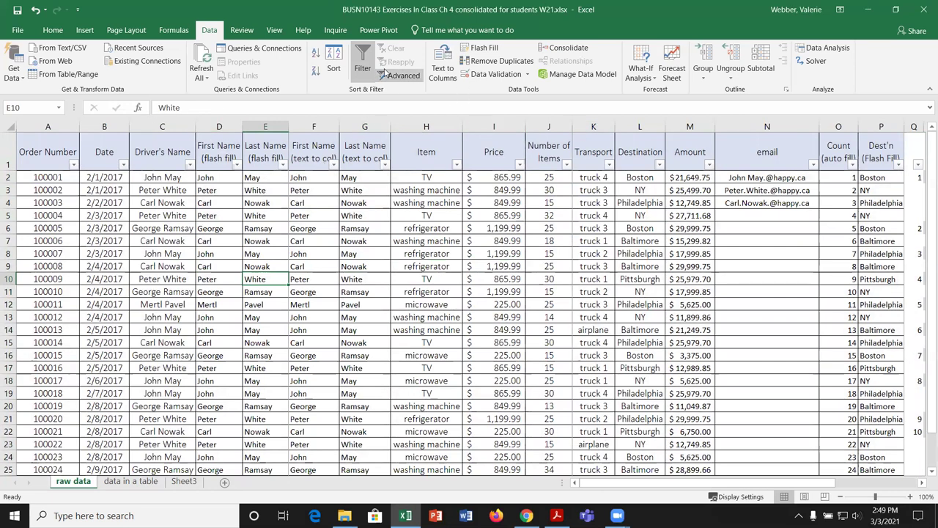
Turn off filtering and reopen the Sort dialog from a data cell.
left_click(363, 56)
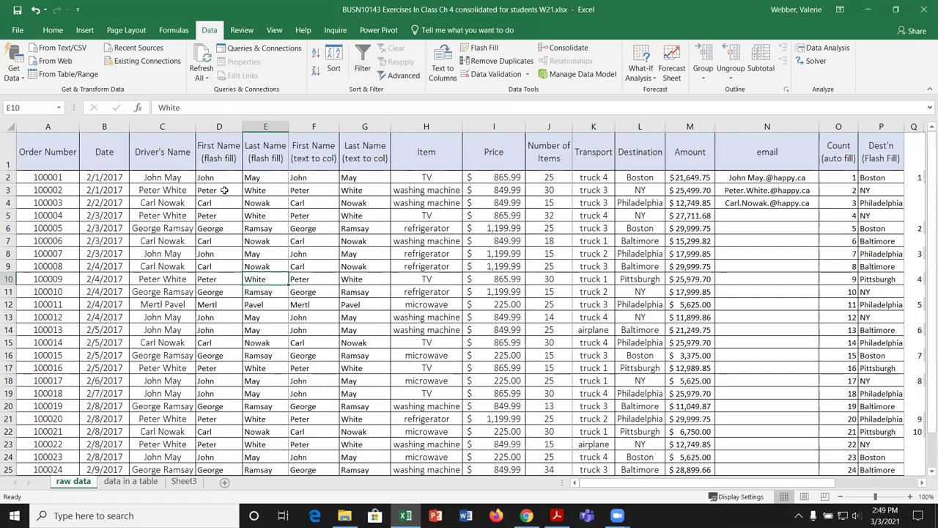
left_click(224, 190)
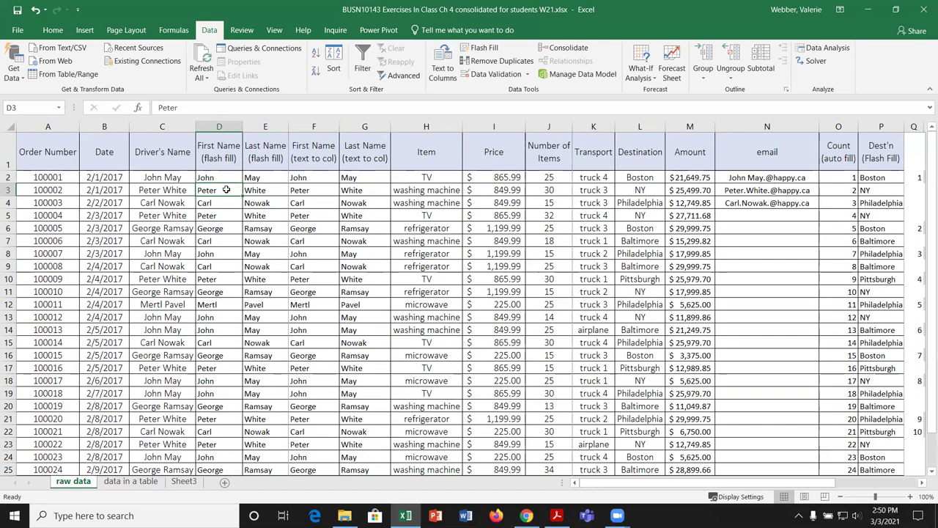
left_click(336, 58)
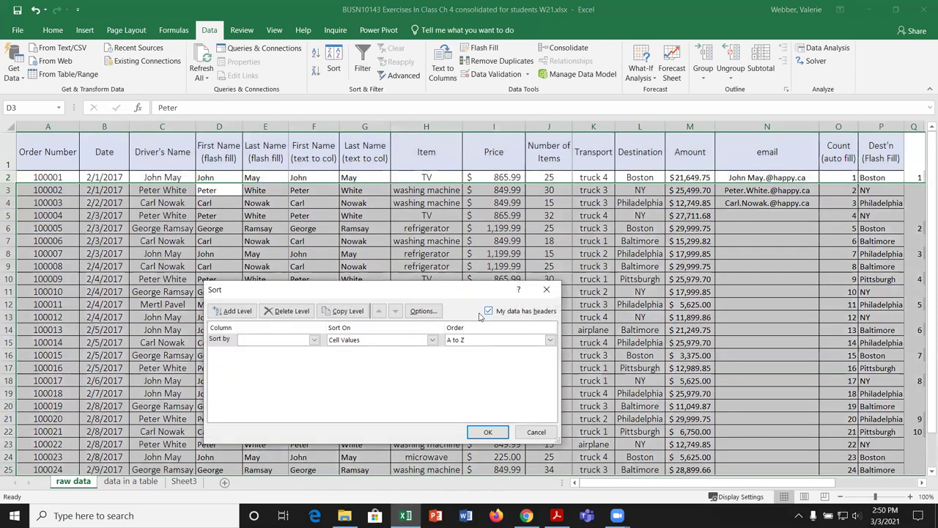
Toggle 'My data has headers' off and on, checking the Sort by list, then cancel.
left_click(314, 340)
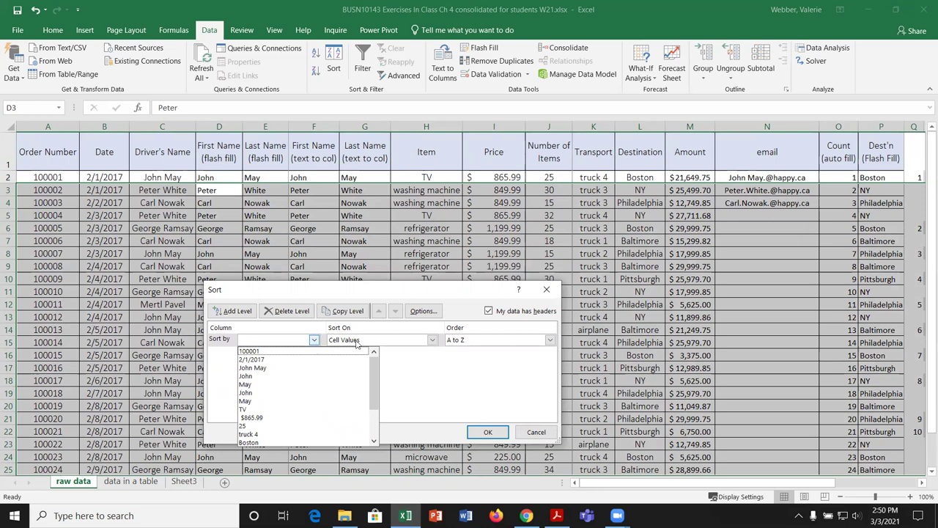
left_click(488, 312)
left_click(488, 311)
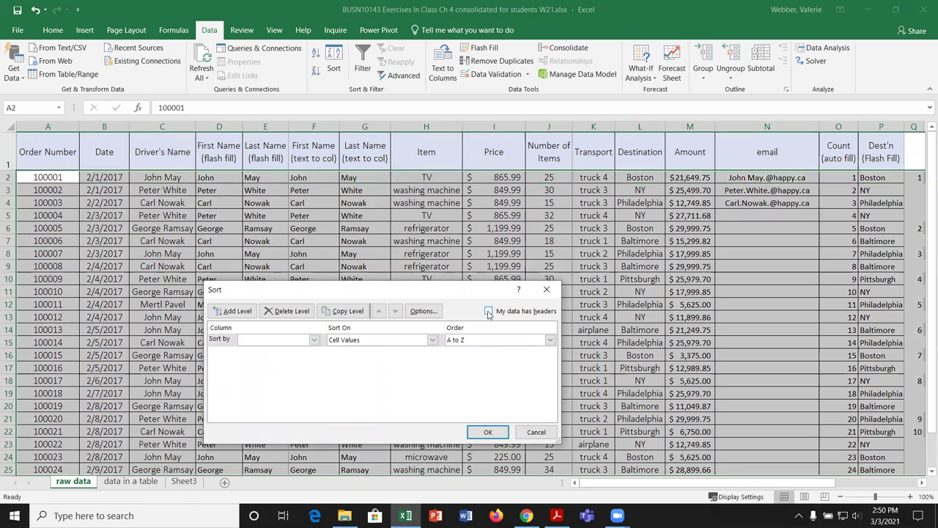
left_click(313, 341)
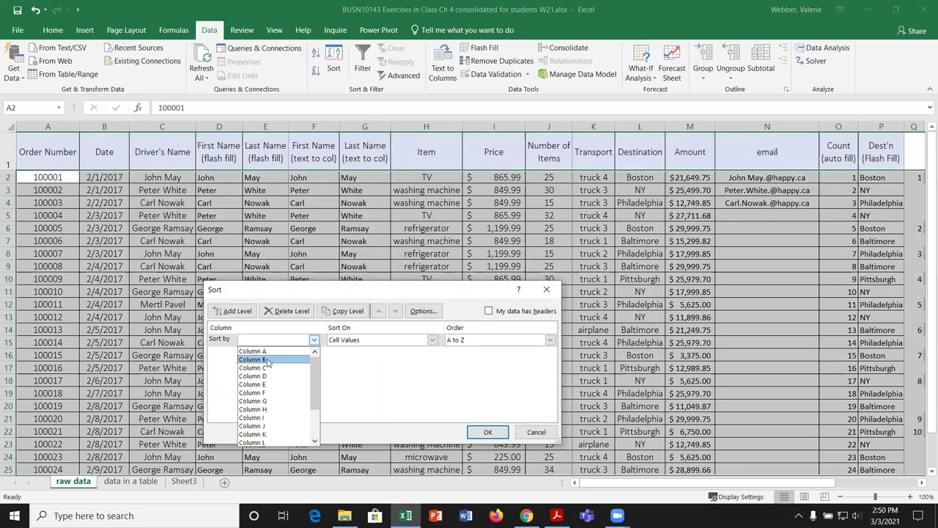
left_click(489, 312)
left_click(489, 312)
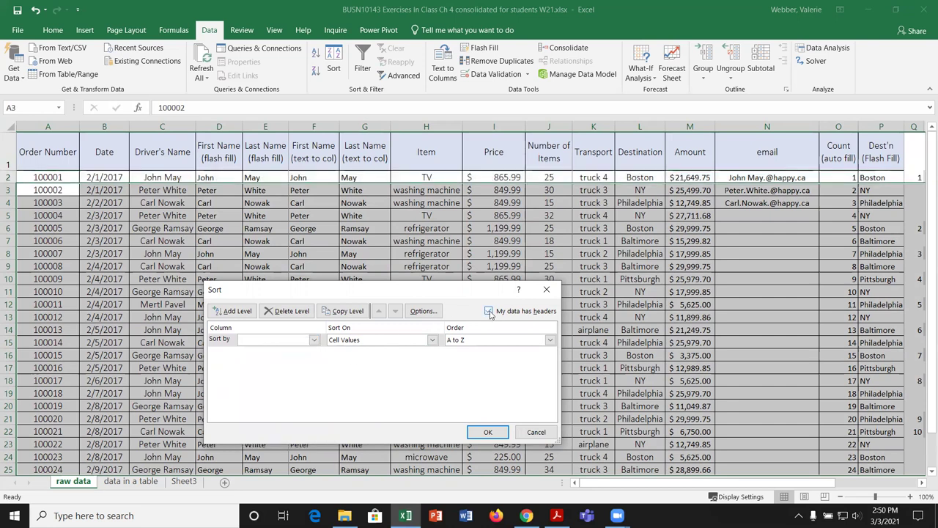
left_click(314, 340)
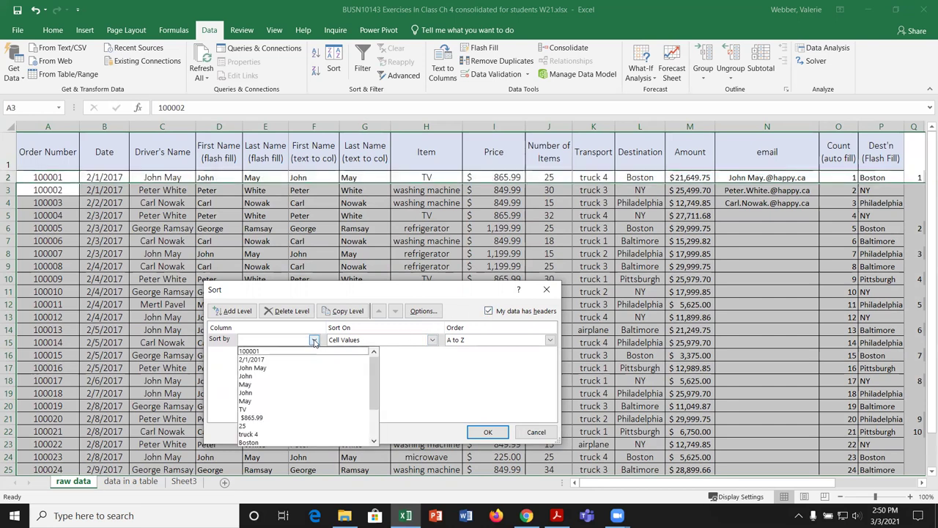
left_click(537, 432)
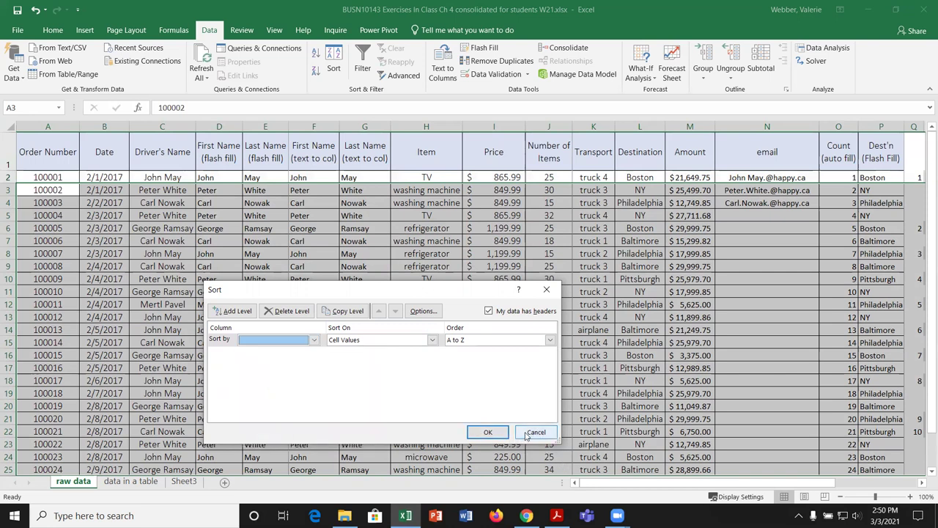
left_click(536, 432)
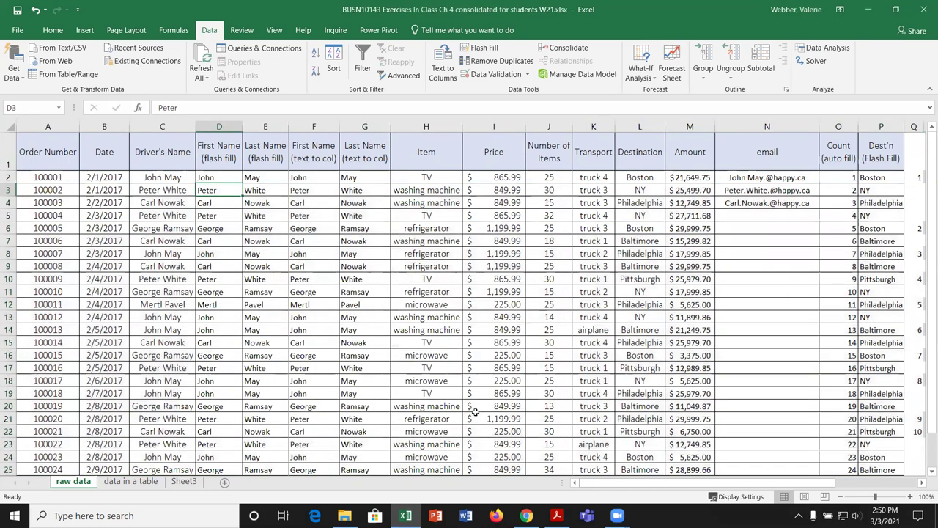
Use Save As to save a copy of the workbook as test.xlsx in the current W21 folder.
left_click(17, 30)
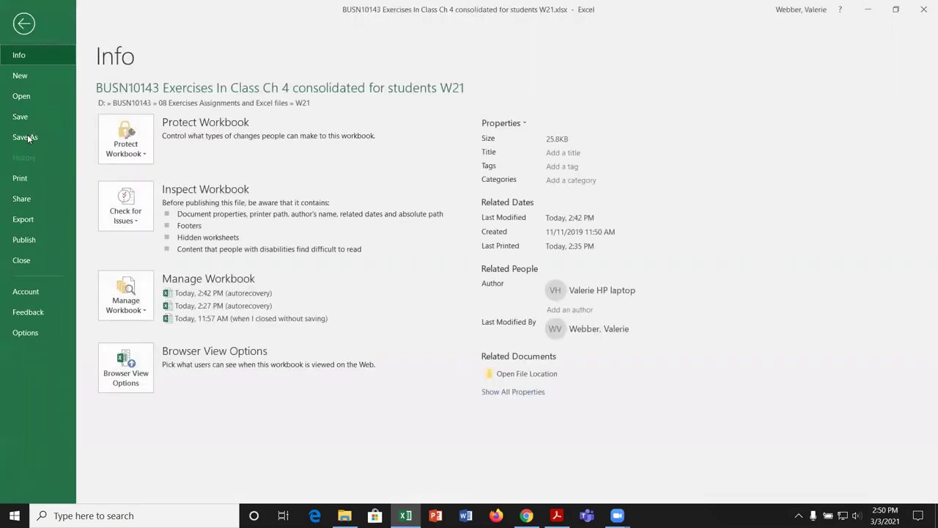
left_click(30, 137)
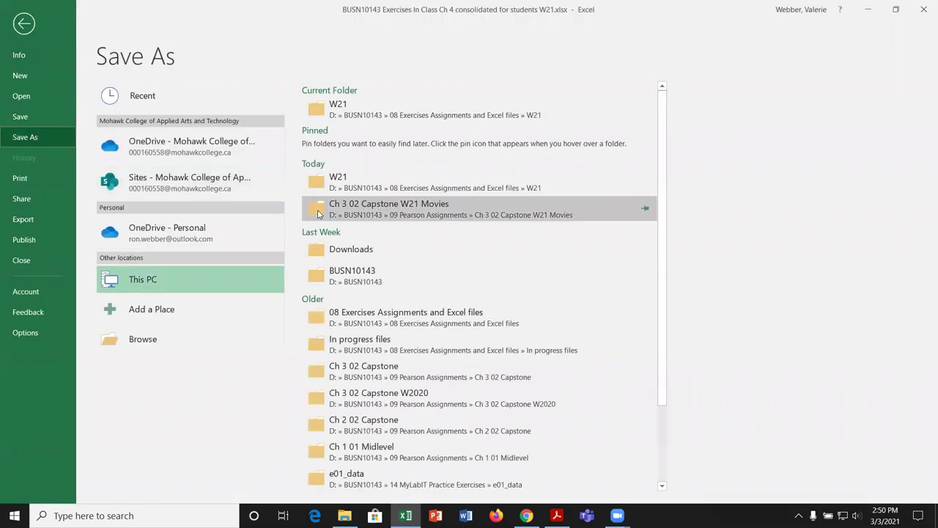
left_click(337, 110)
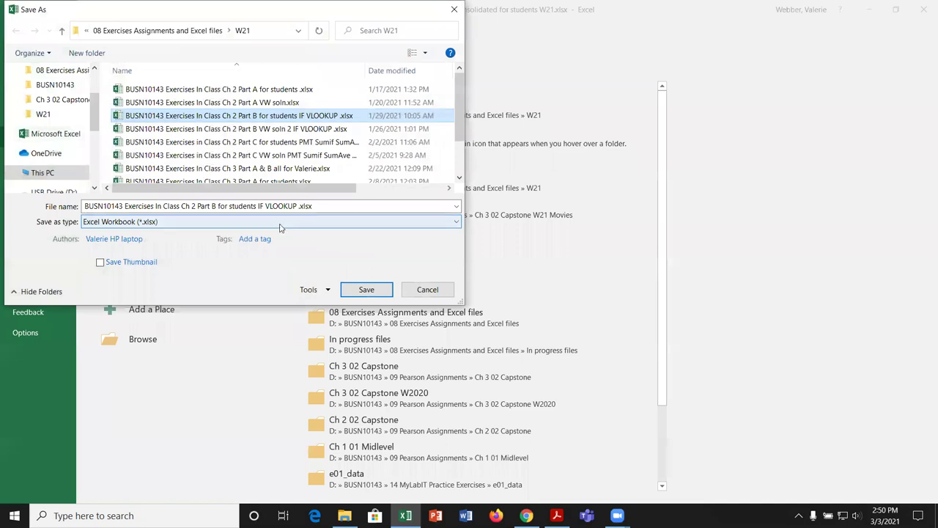
type("test")
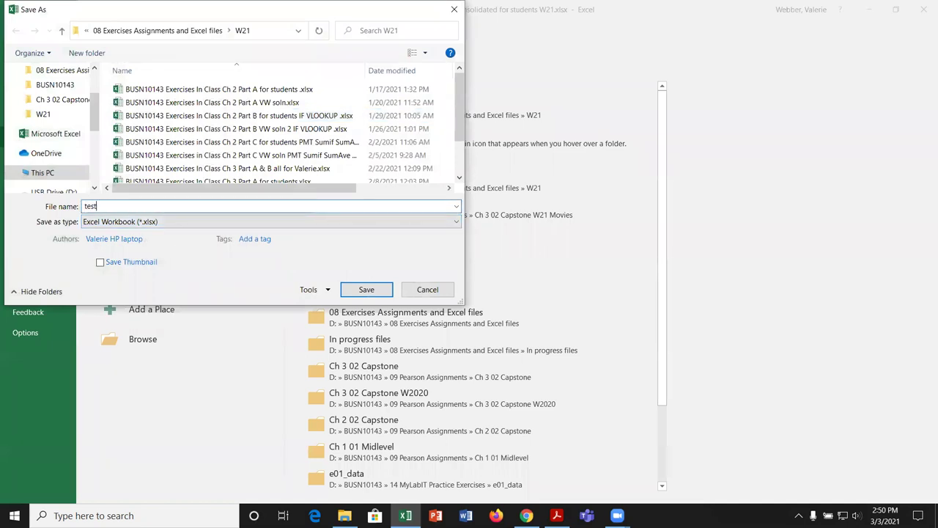
key("Return")
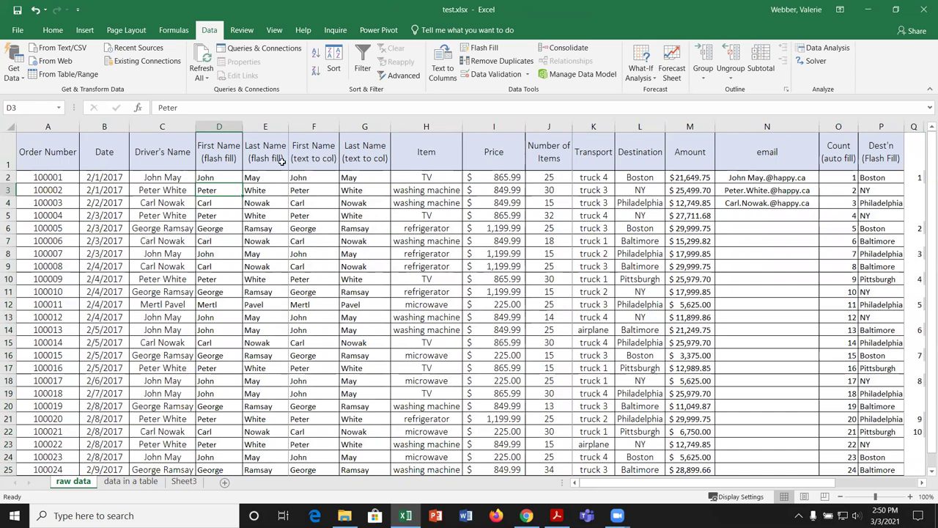
Turn filtering on for the header row in row 1.
left_click(8, 150)
left_click(362, 66)
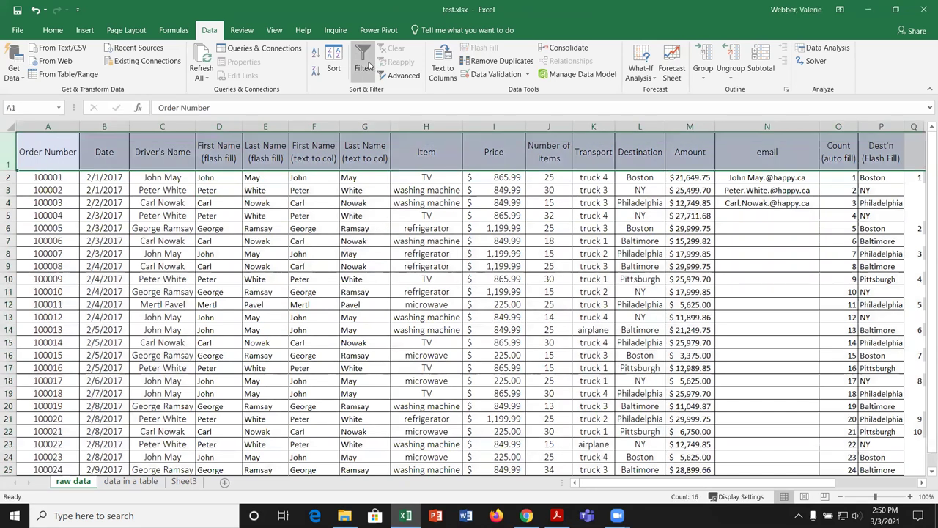
left_click_drag(346, 228, 343, 217)
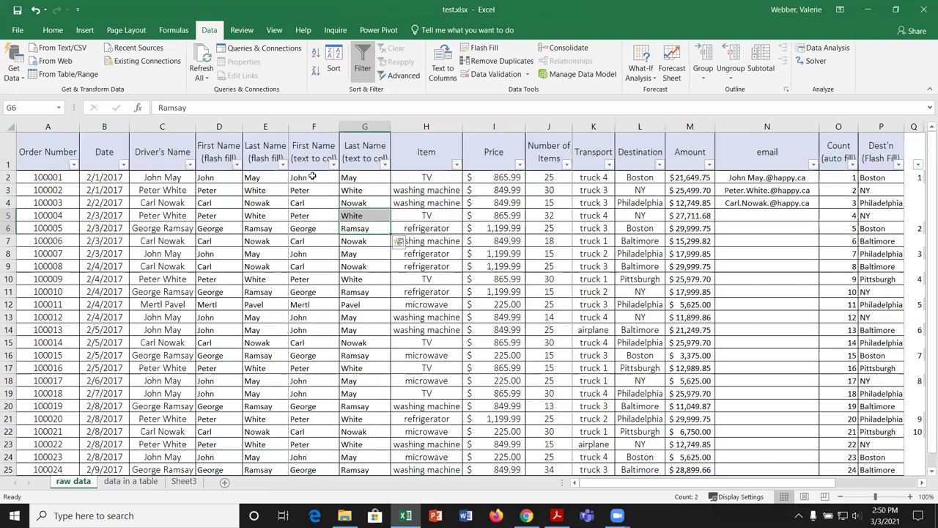
left_click(319, 190)
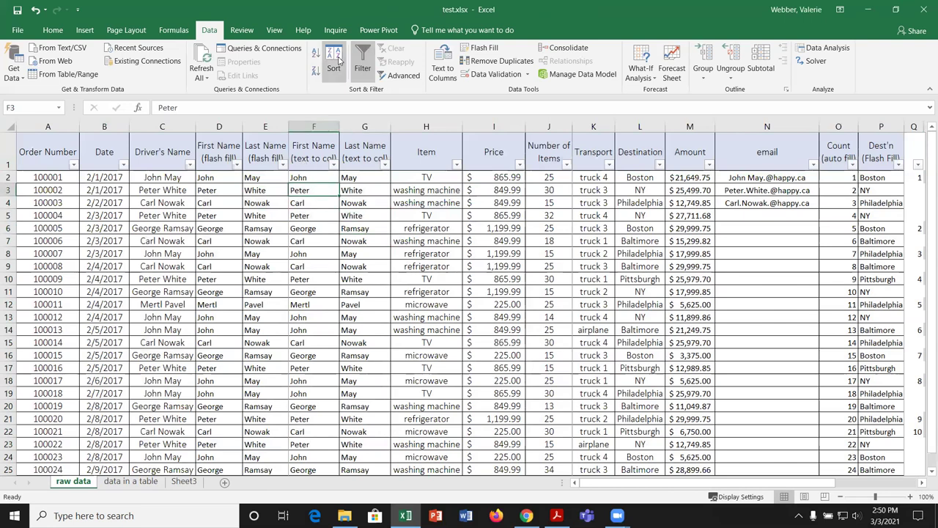
Open and cancel the Sort dialog, then select A1:F1 and reopen it.
left_click(336, 63)
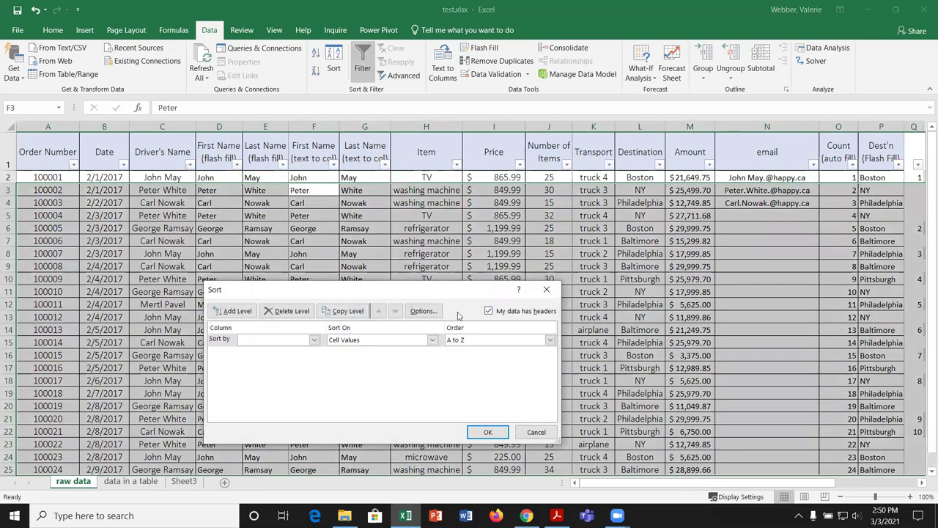
left_click(314, 339)
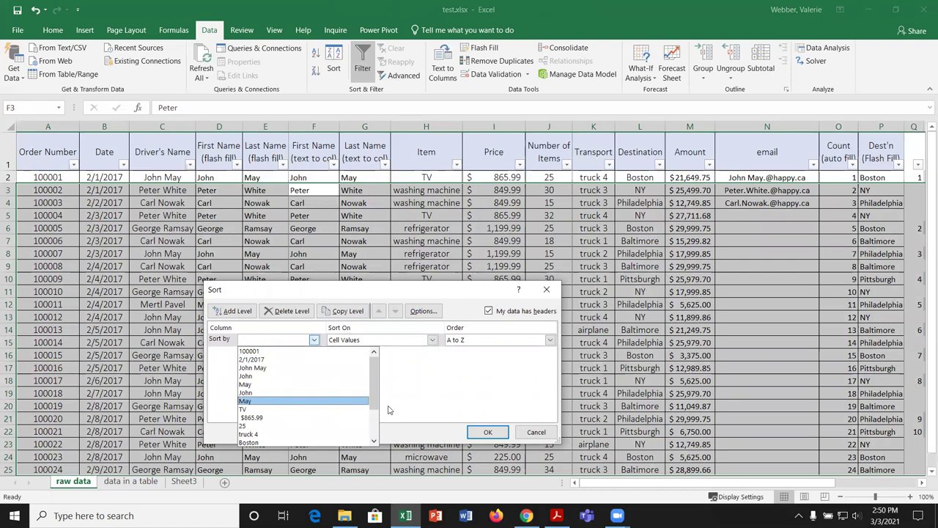
left_click(536, 439)
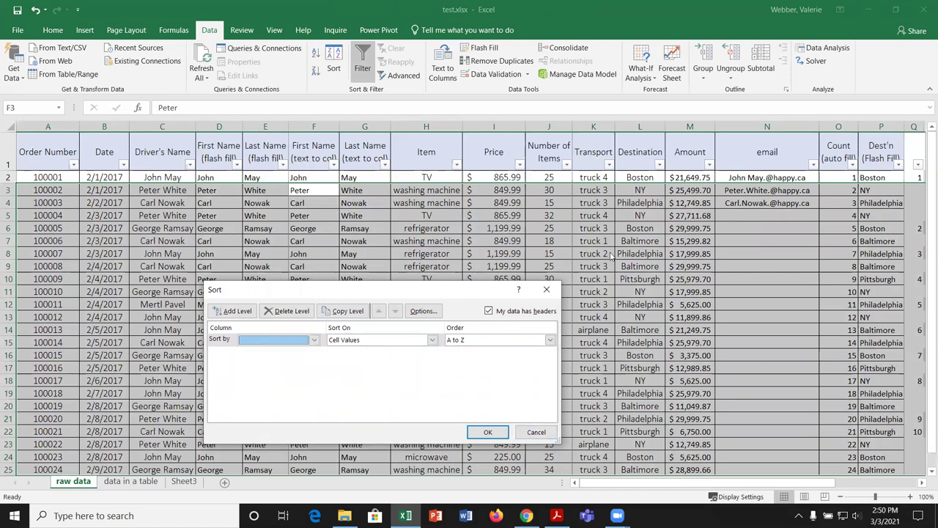
left_click(546, 434)
left_click_drag(42, 155, 864, 377)
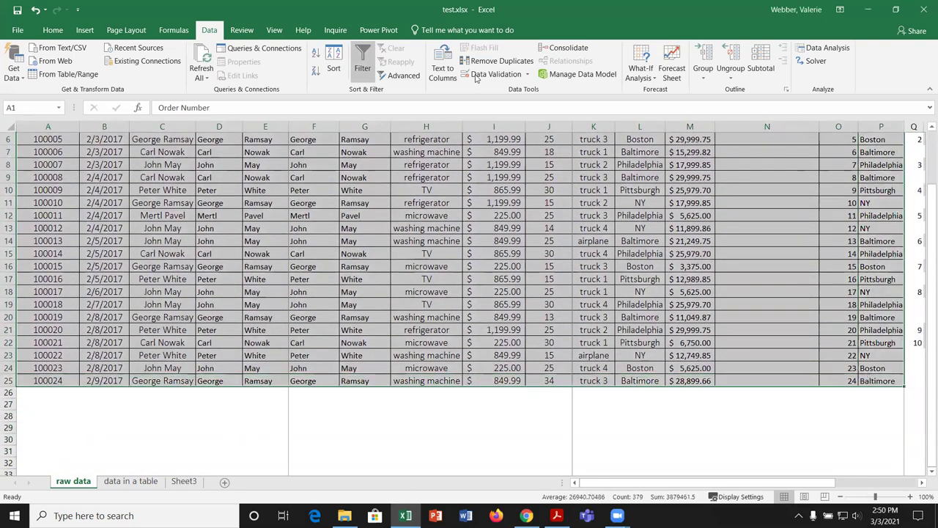
left_click(334, 62)
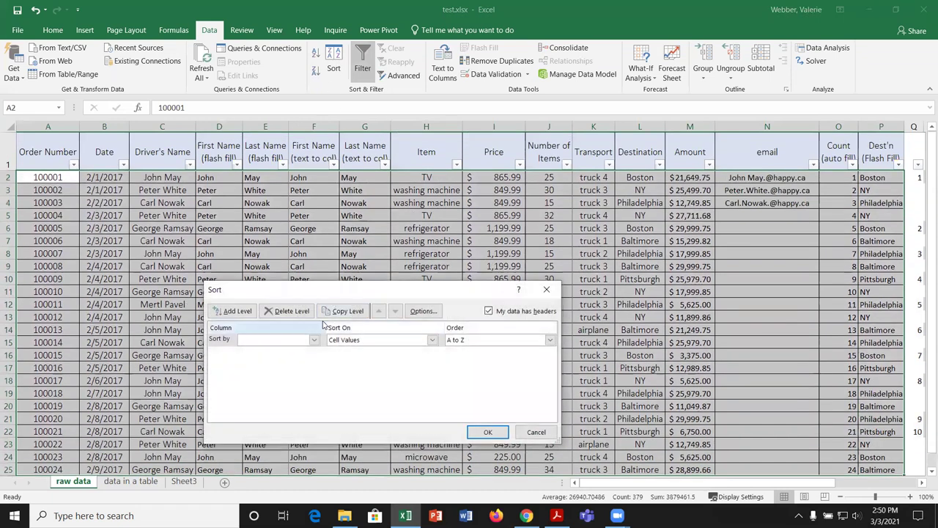
Set Sort by Driver's Name A to Z plus a second level Item Z to A, and apply.
left_click(313, 340)
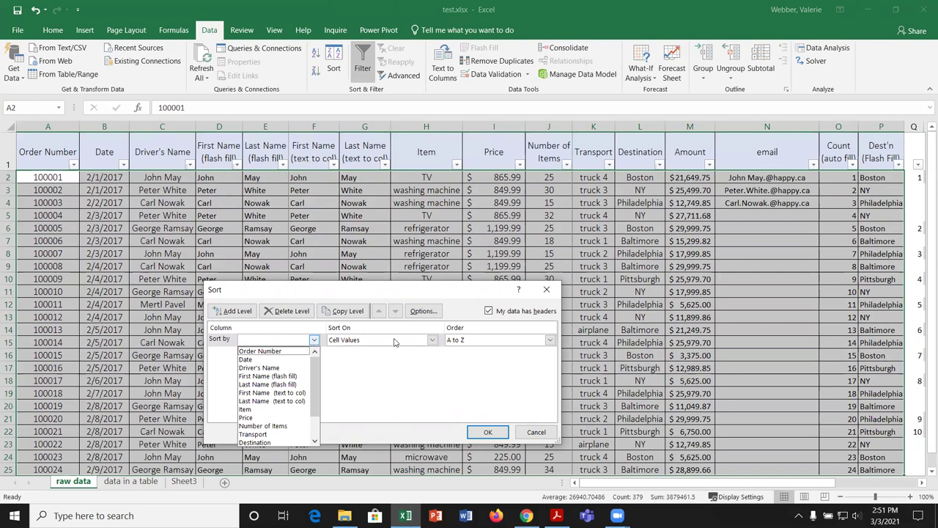
left_click(269, 368)
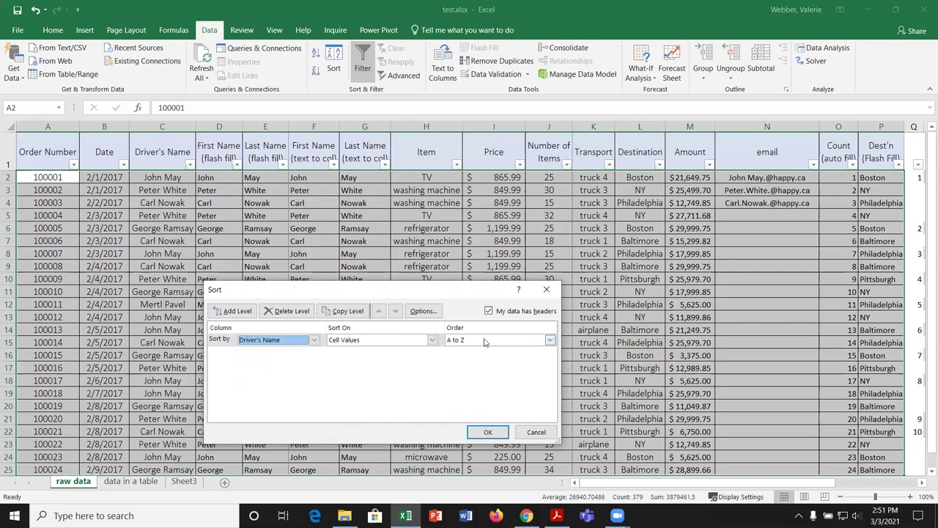
left_click(242, 312)
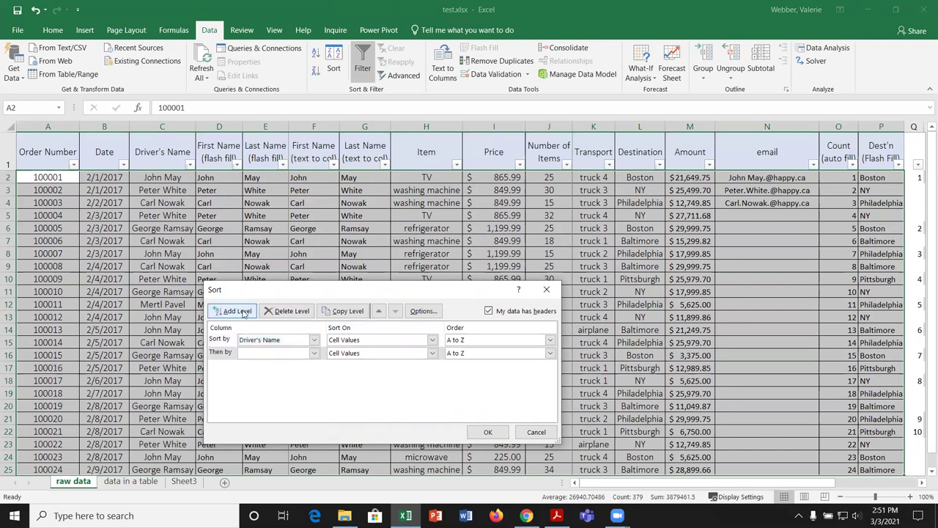
left_click(314, 353)
left_click(265, 422)
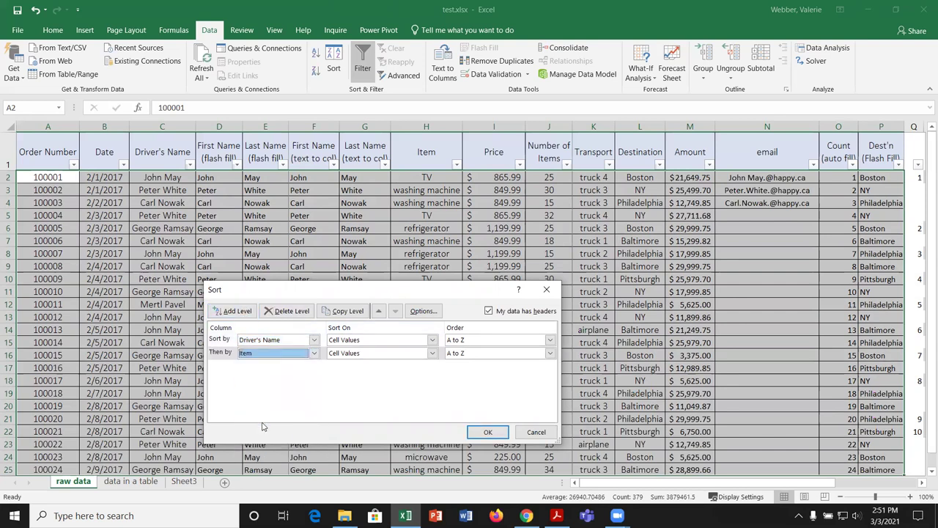
left_click(550, 353)
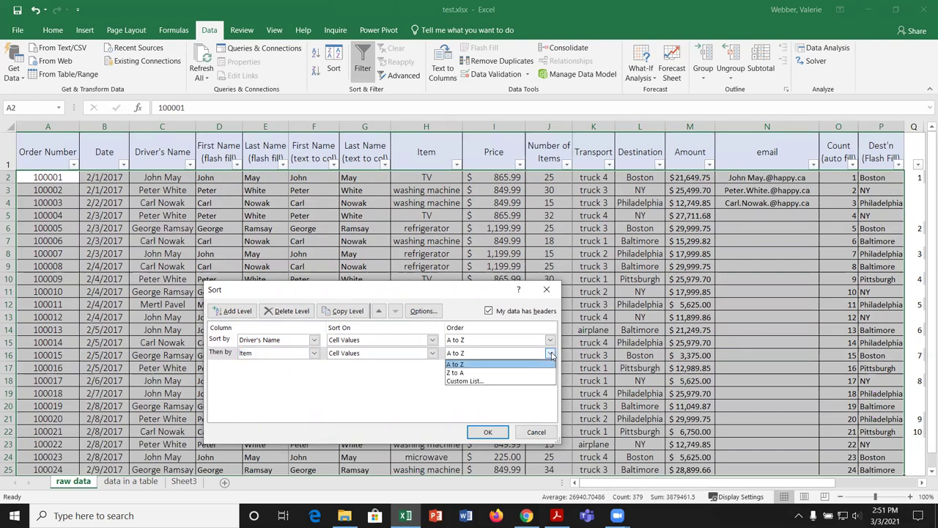
left_click(487, 373)
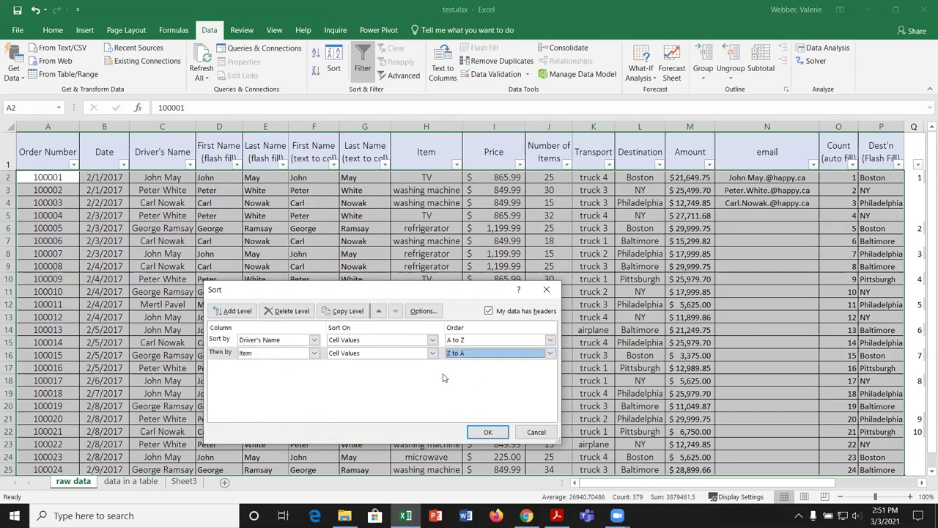
left_click(497, 435)
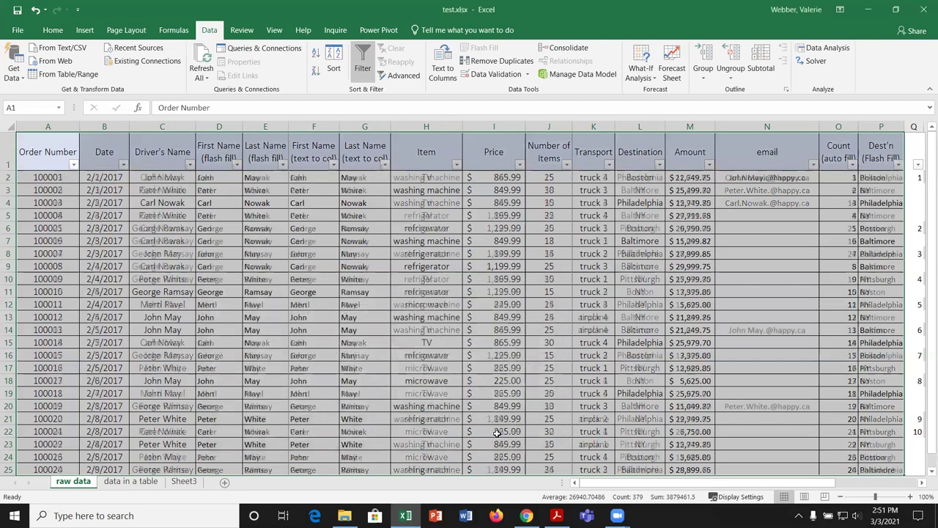
left_click(187, 220)
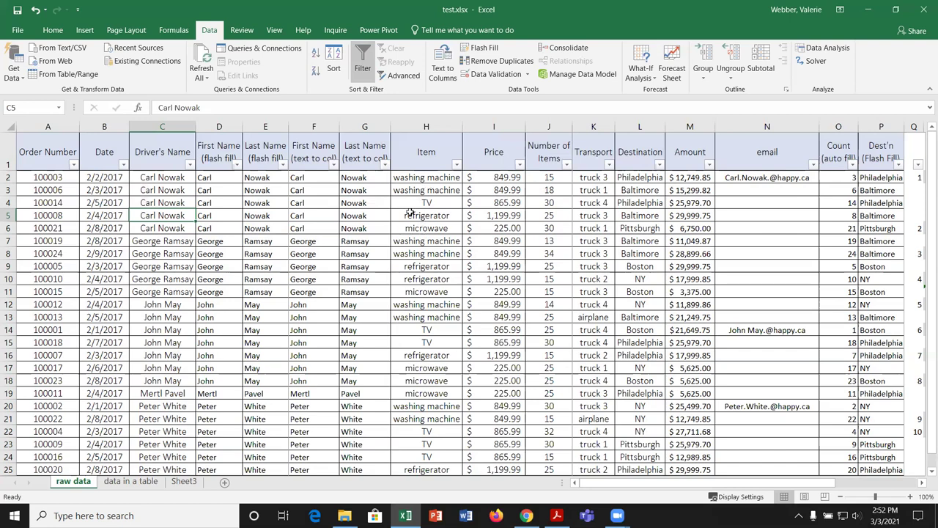
Reopen the Sort dialog and choose Custom List as the Item level's order.
left_click(333, 61)
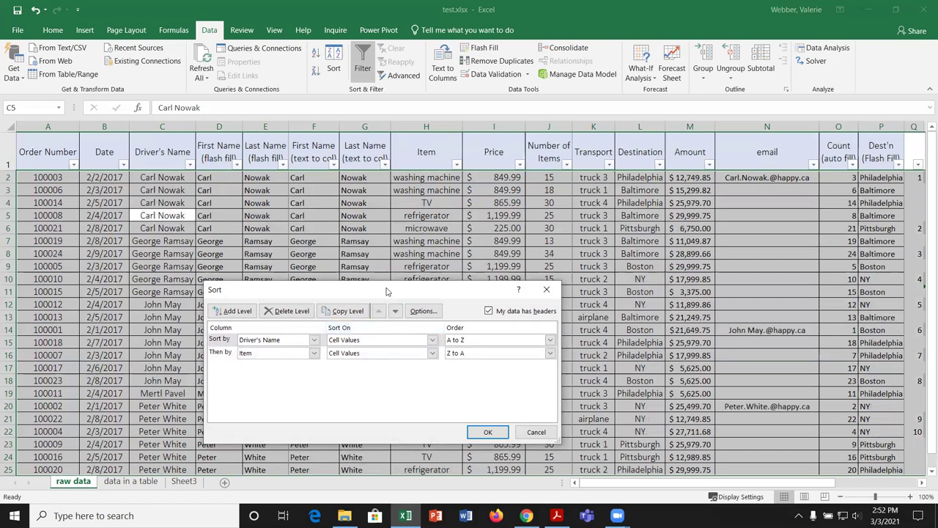
left_click_drag(387, 290, 382, 202)
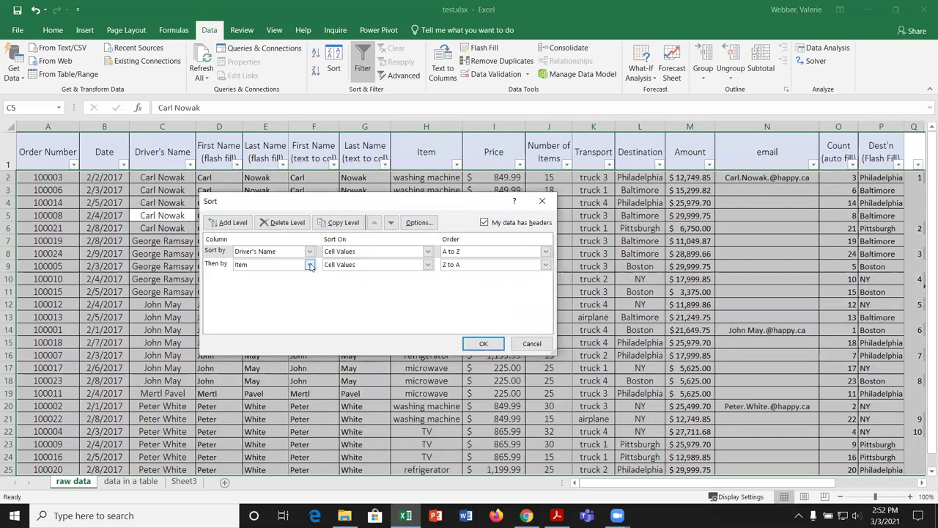
left_click(310, 264)
left_click(310, 265)
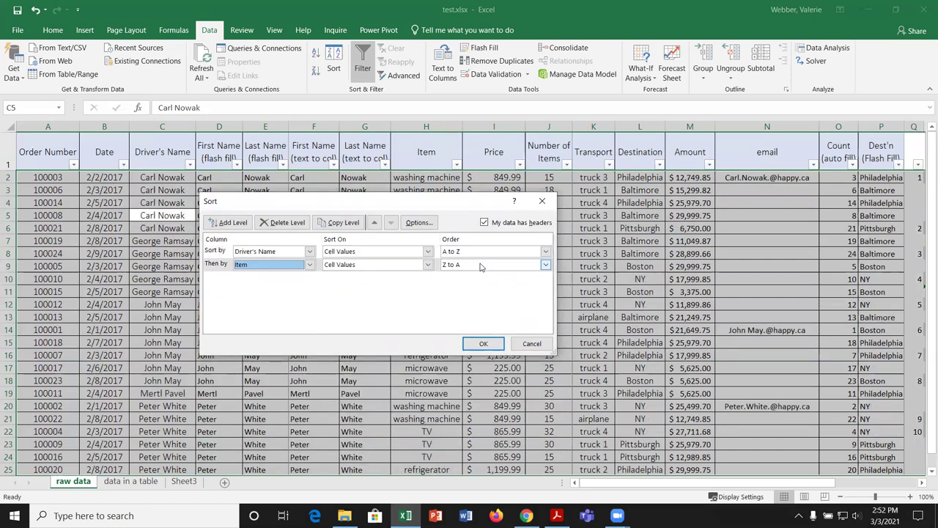
left_click(544, 267)
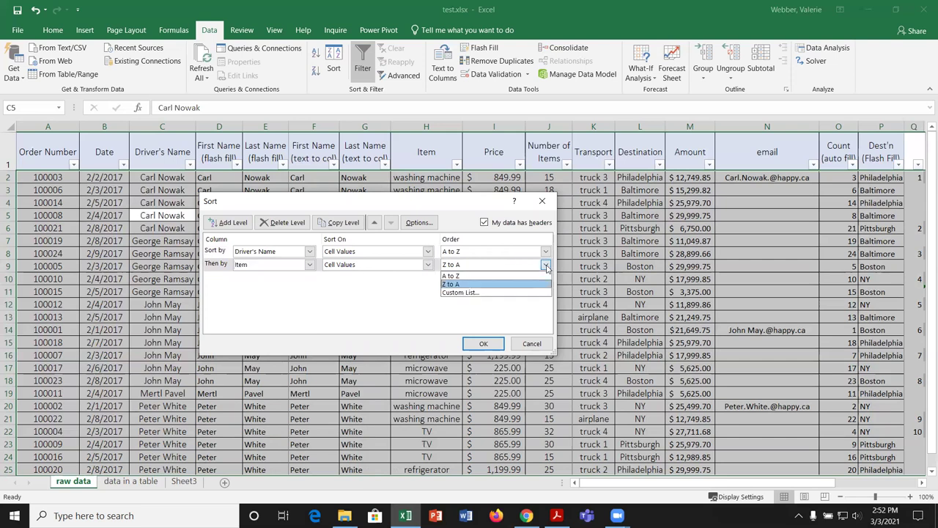
left_click(460, 292)
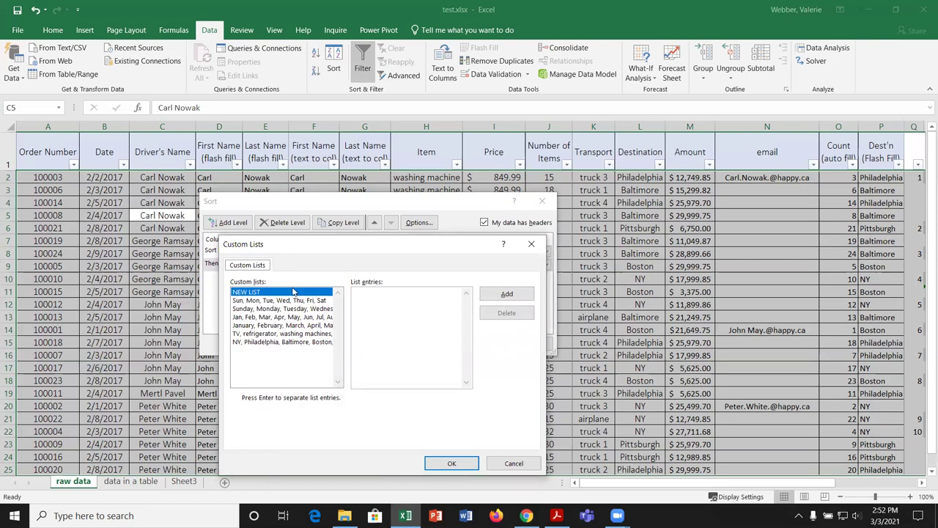
Create the custom list microwave, TV, washing machines, refrigerators.
left_click(363, 296)
type("microwave T")
type("V ")
type("washing mac")
type("hines")
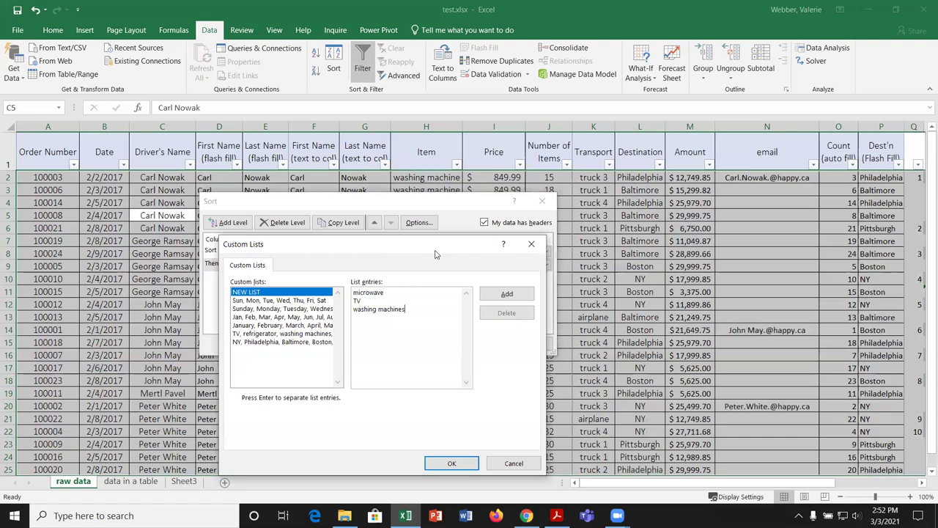
left_click_drag(434, 247, 381, 173)
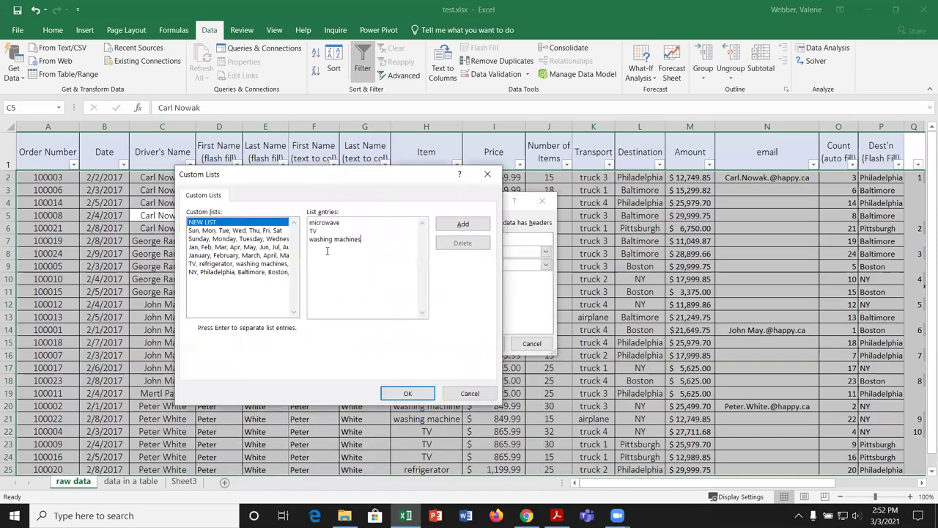
type("refridg")
key("BackSpace")
key("BackSpace")
type("gerator")
key("Delete")
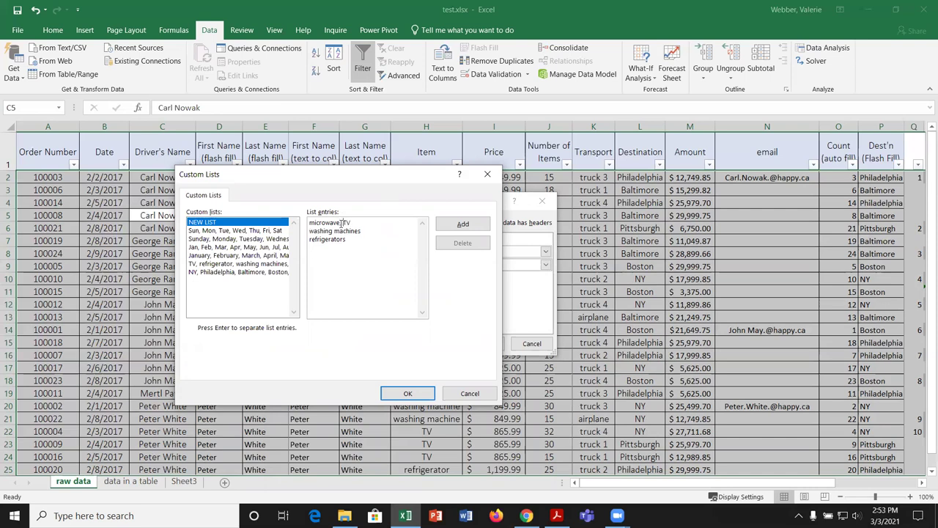
key("Return")
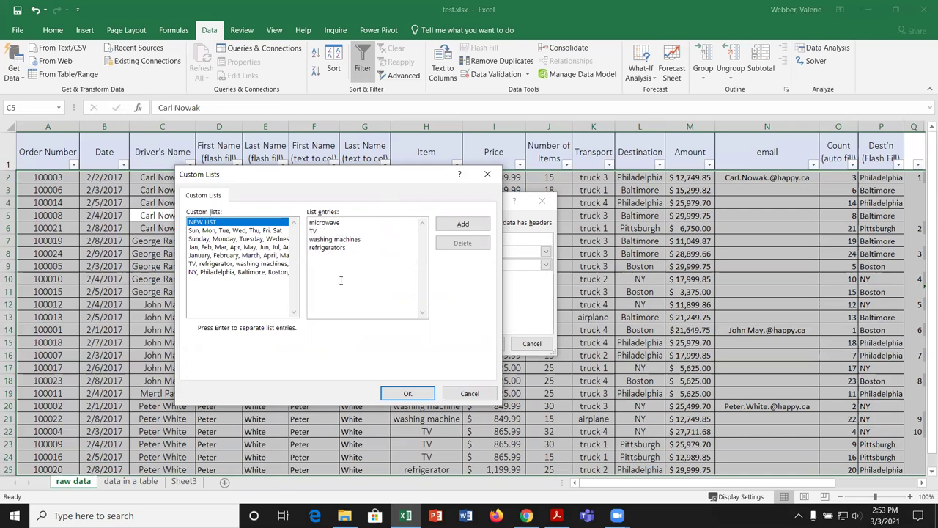
left_click(462, 224)
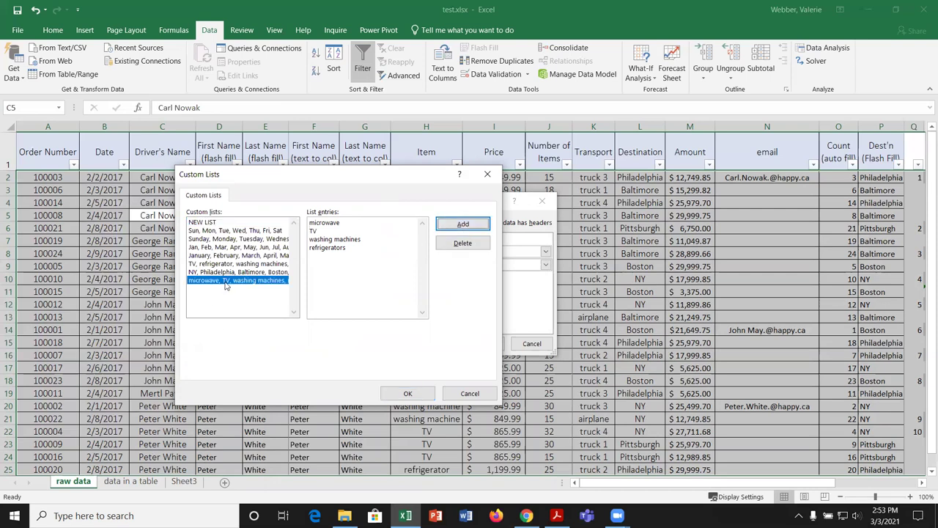
Use the new custom list as the Item order and apply the sort.
left_click(420, 396)
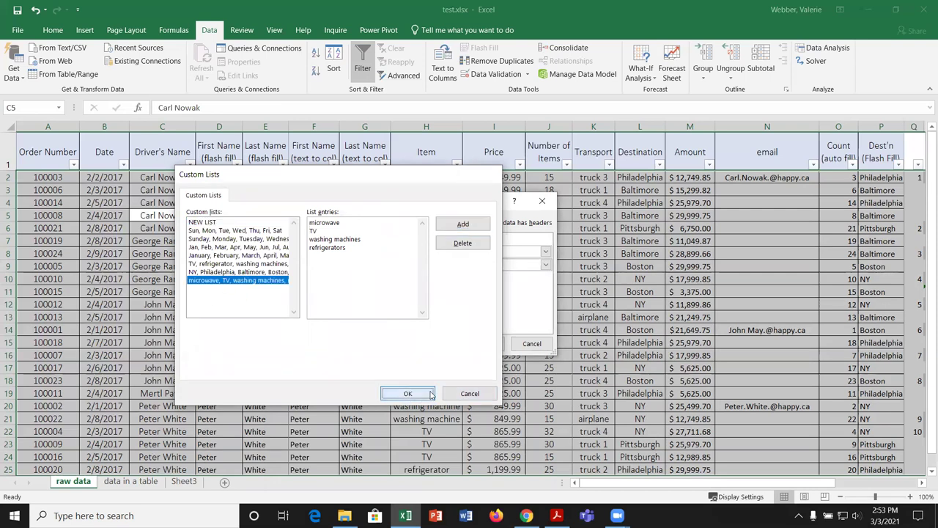
left_click(545, 265)
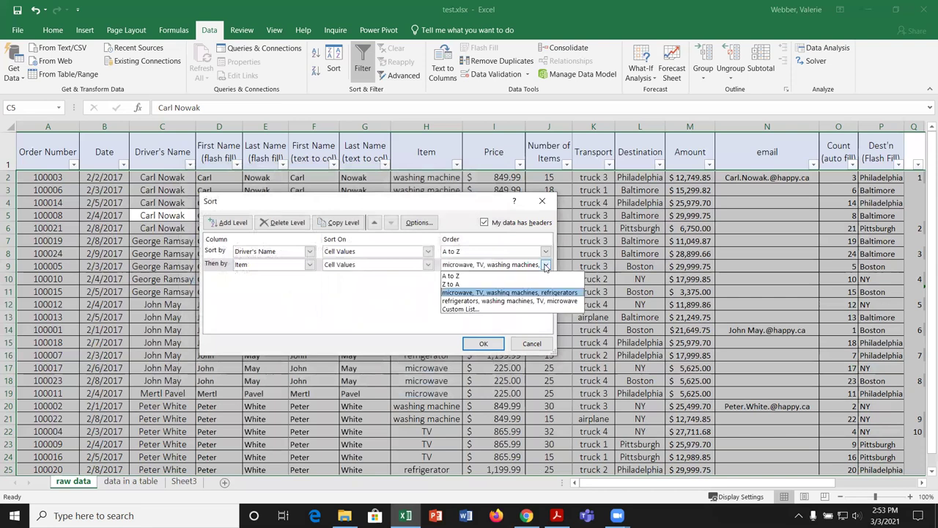
left_click(515, 294)
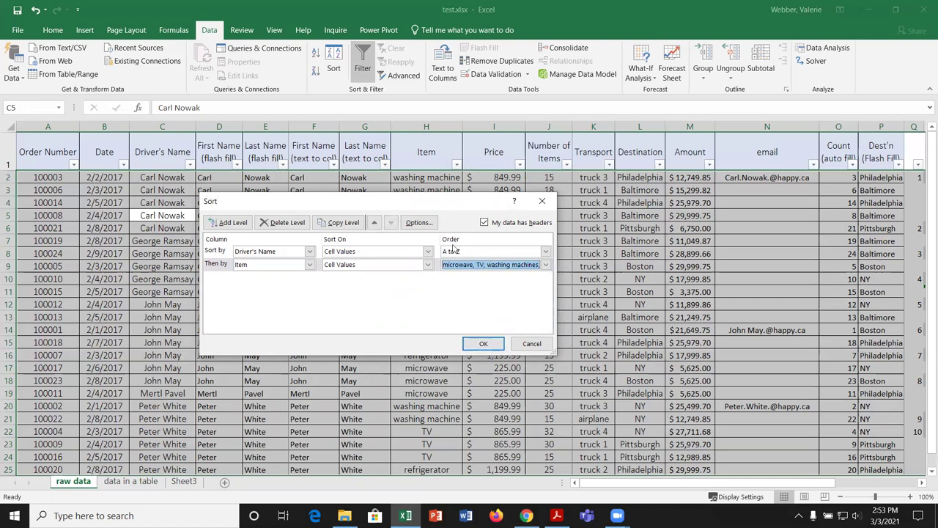
left_click_drag(423, 207, 417, 271)
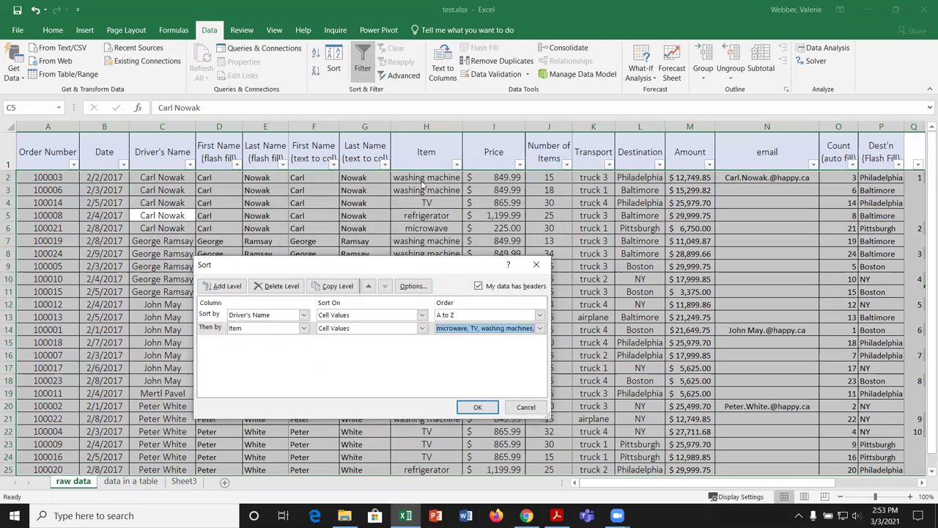
left_click(478, 408)
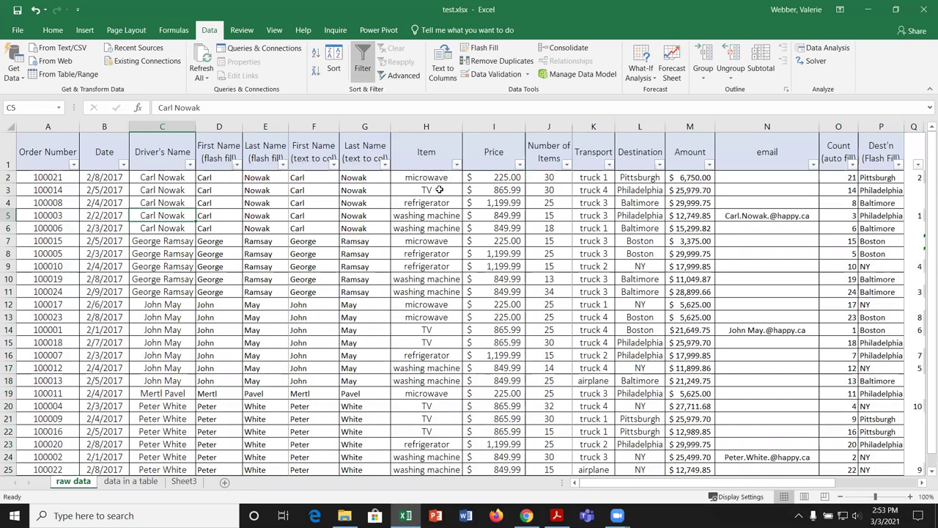
Reopen the Sort dialog and view its Options, then cancel the Sort Options dialog.
left_click(335, 60)
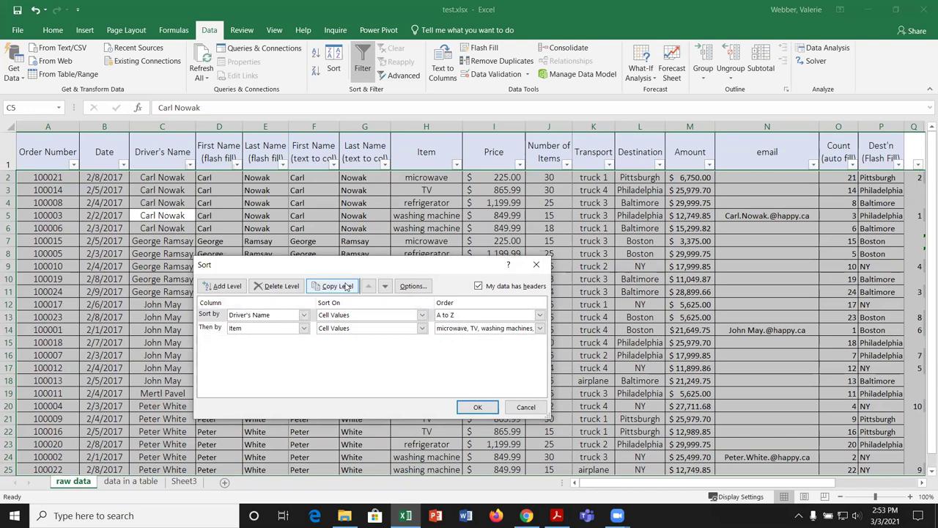
left_click(413, 286)
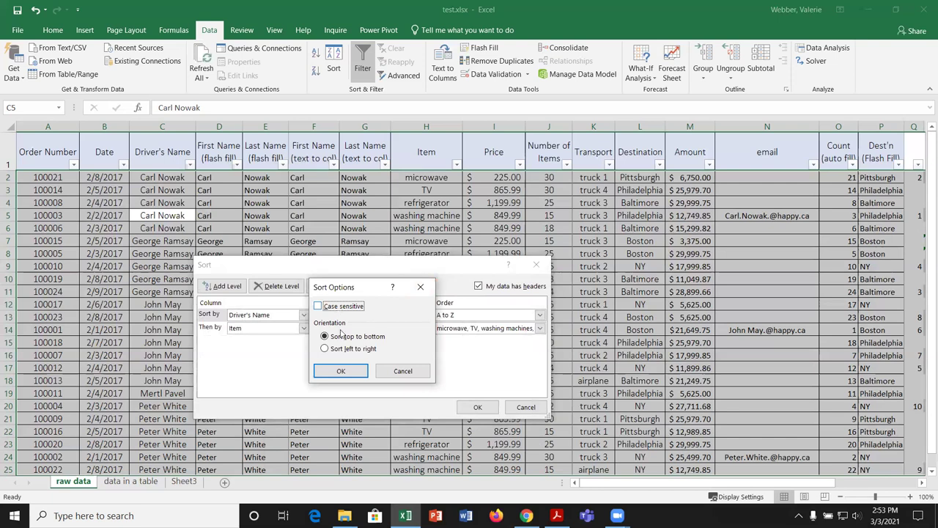
left_click(402, 372)
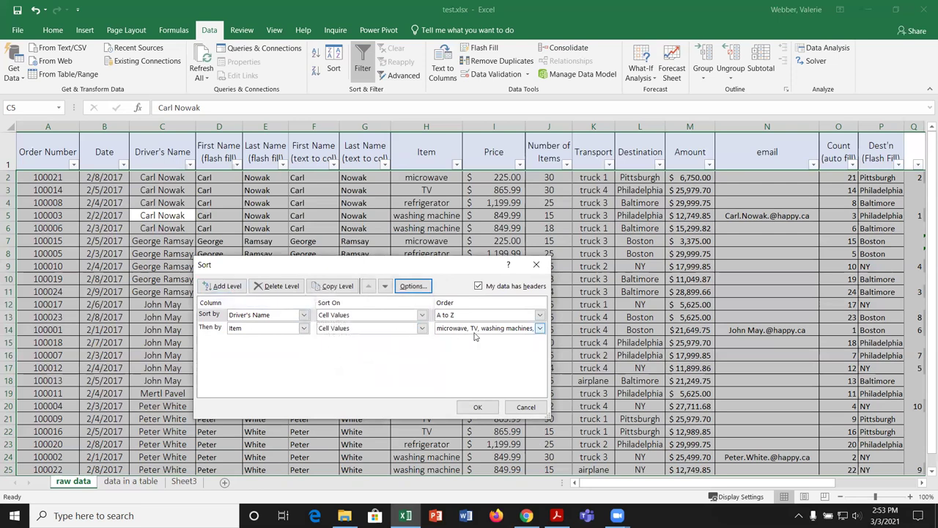
Add an empty sort level, then remove it, keeping the Driver's Name and Item levels.
left_click(235, 287)
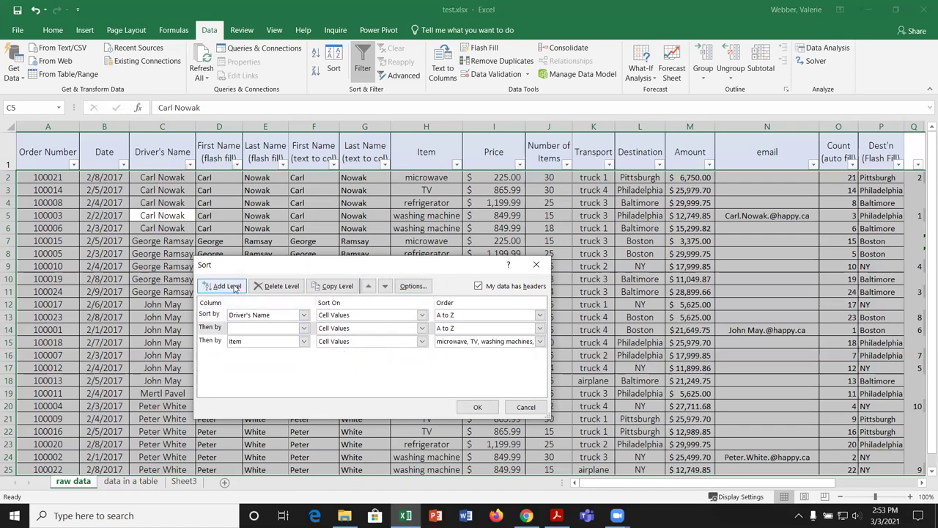
left_click(260, 328)
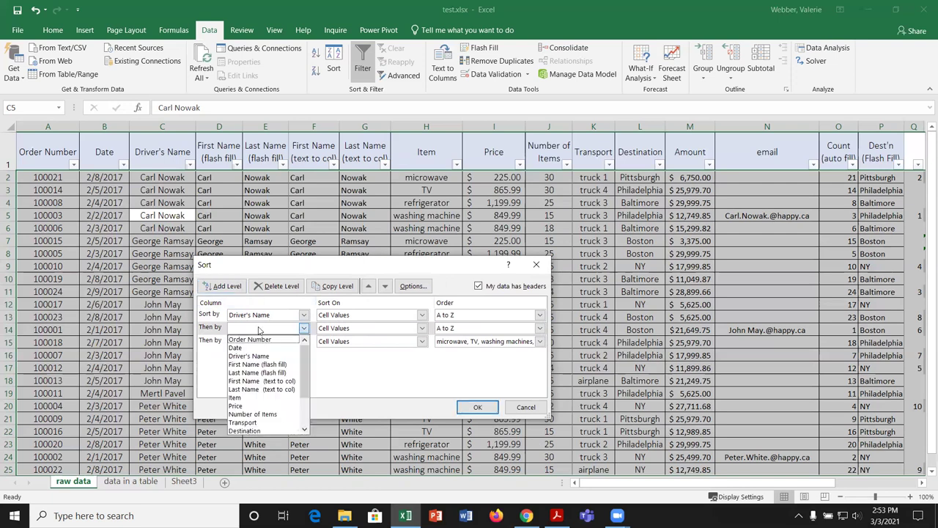
left_click(287, 291)
left_click(286, 288)
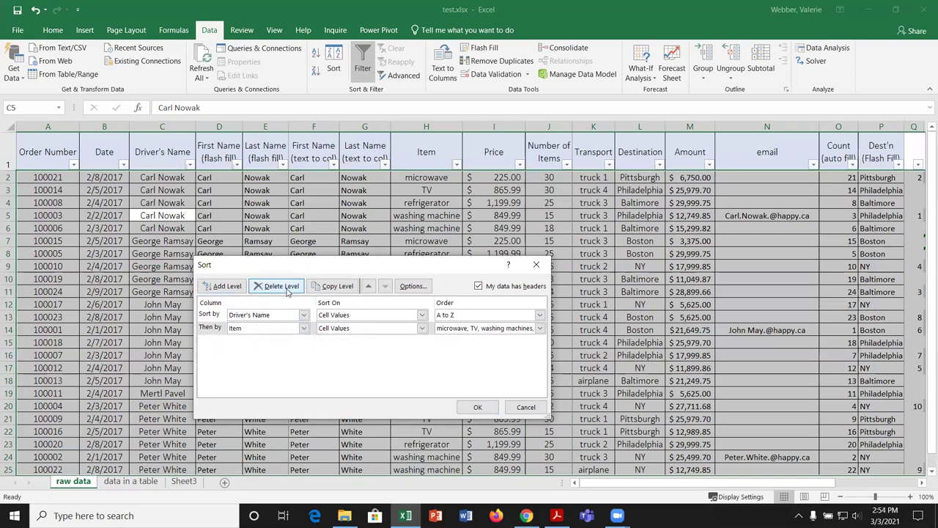
left_click(268, 330)
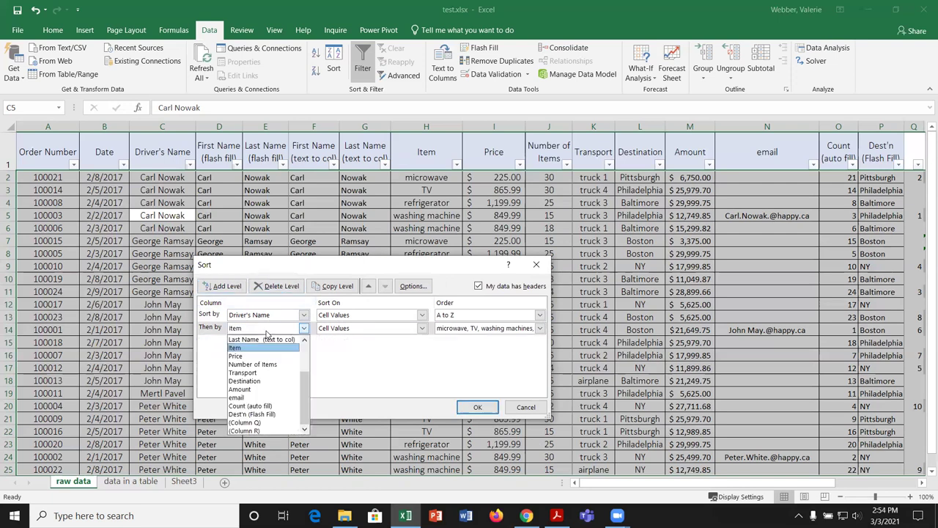
left_click(216, 335)
Add a third sort level by Transport and apply the sort.
left_click(227, 288)
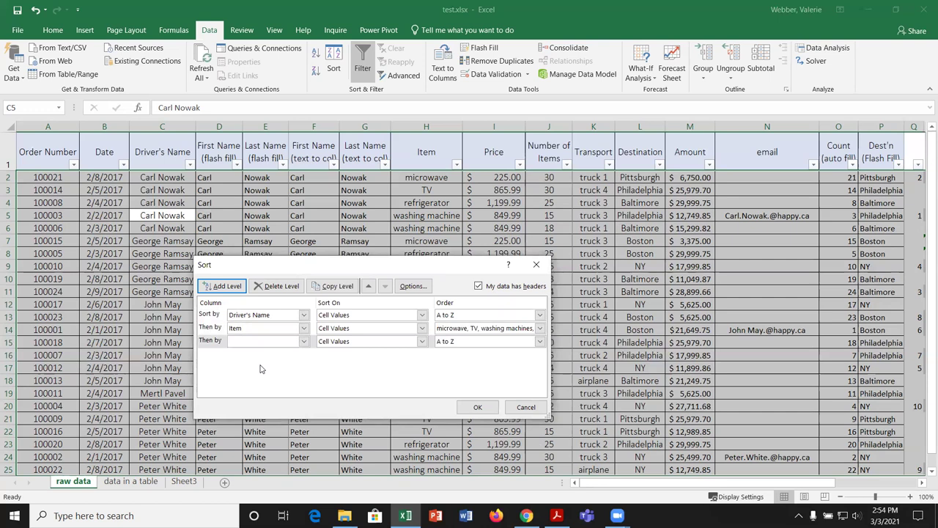
left_click(304, 342)
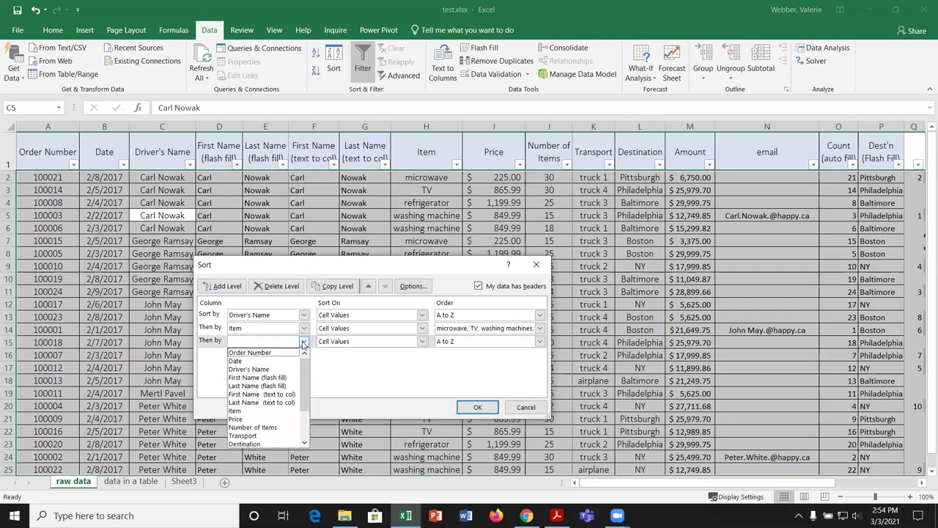
left_click(266, 438)
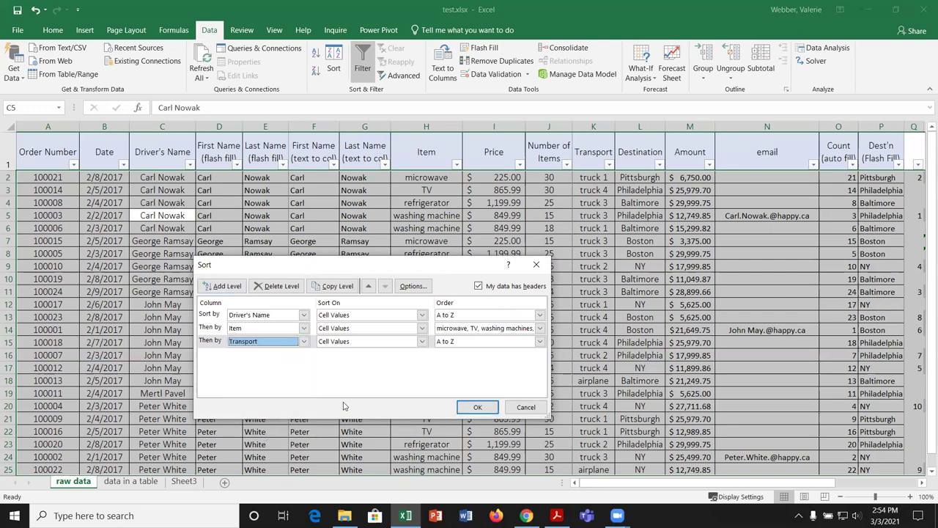
left_click(477, 407)
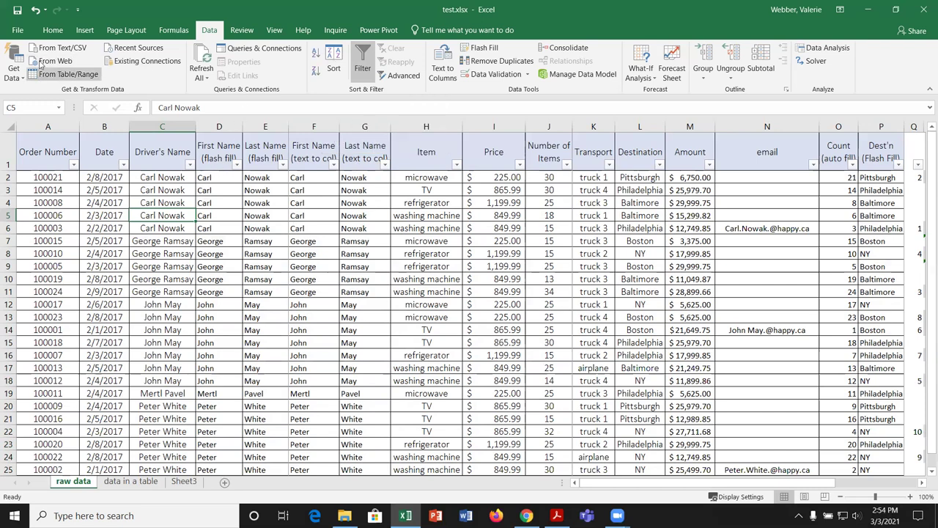
Undo the last two sorts and reopen the Sort dialog.
left_click(36, 9)
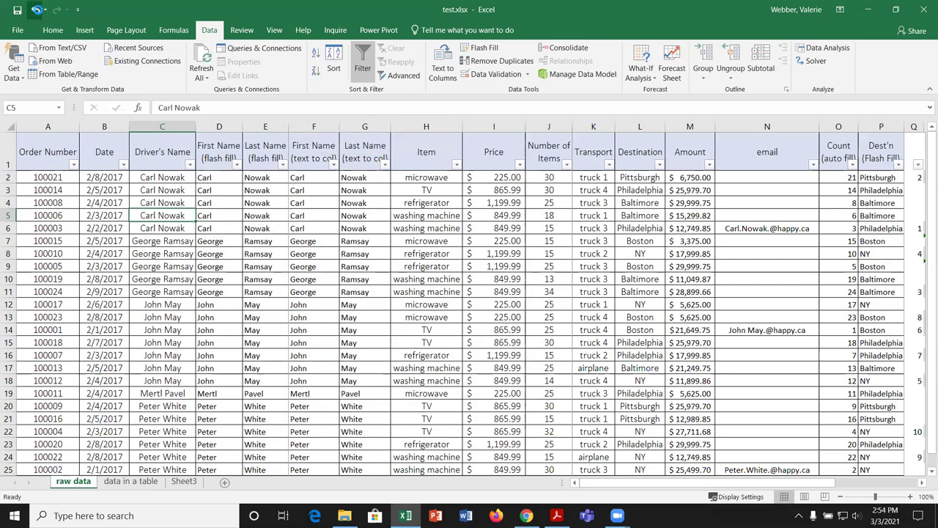
left_click(36, 10)
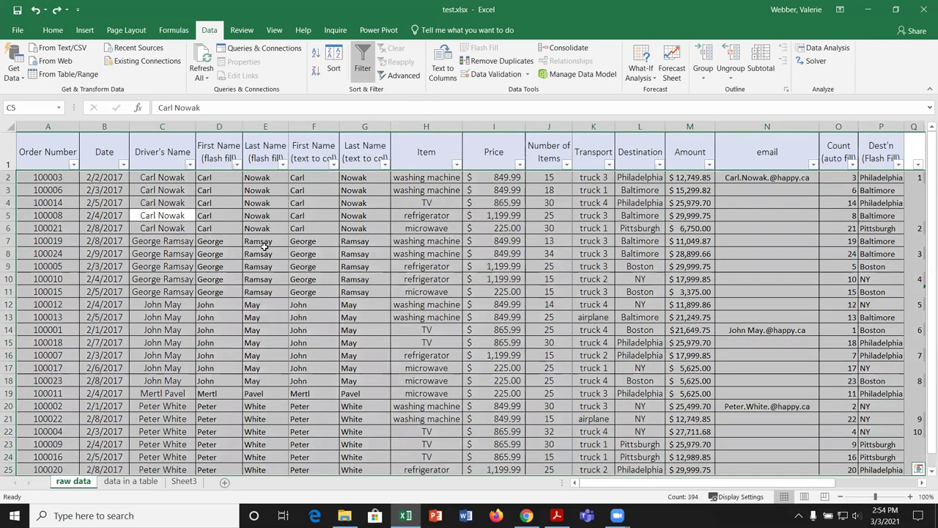
left_click(235, 216)
left_click(331, 64)
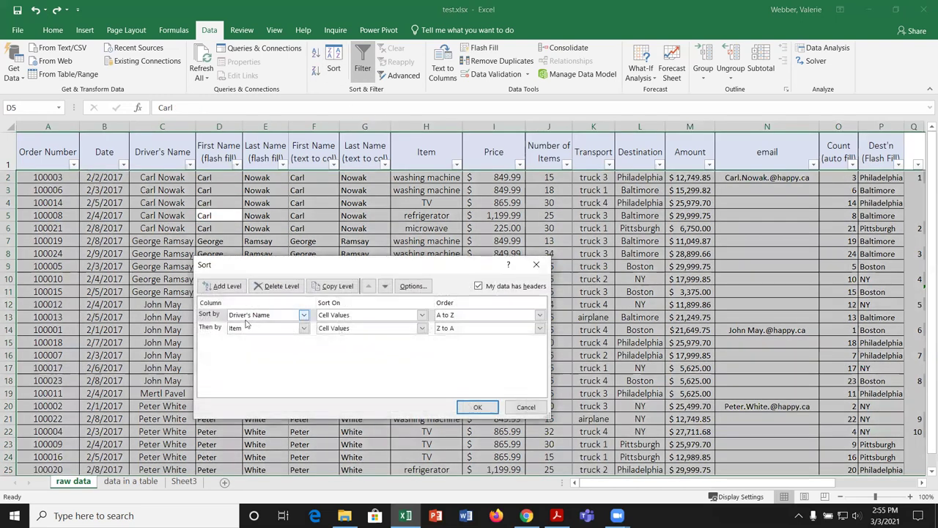
Delete the Driver's Name and Item sort levels.
left_click(260, 317)
left_click(265, 315)
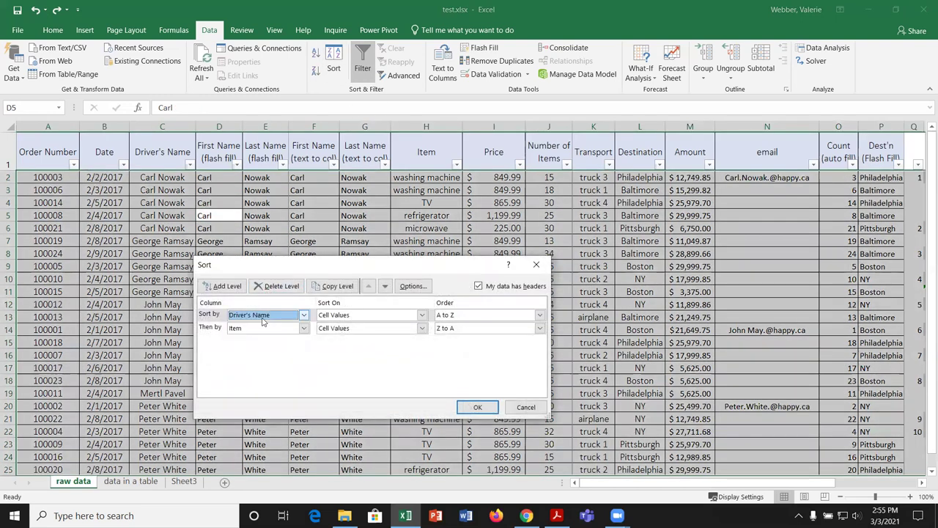
left_click(265, 328)
left_click(268, 323)
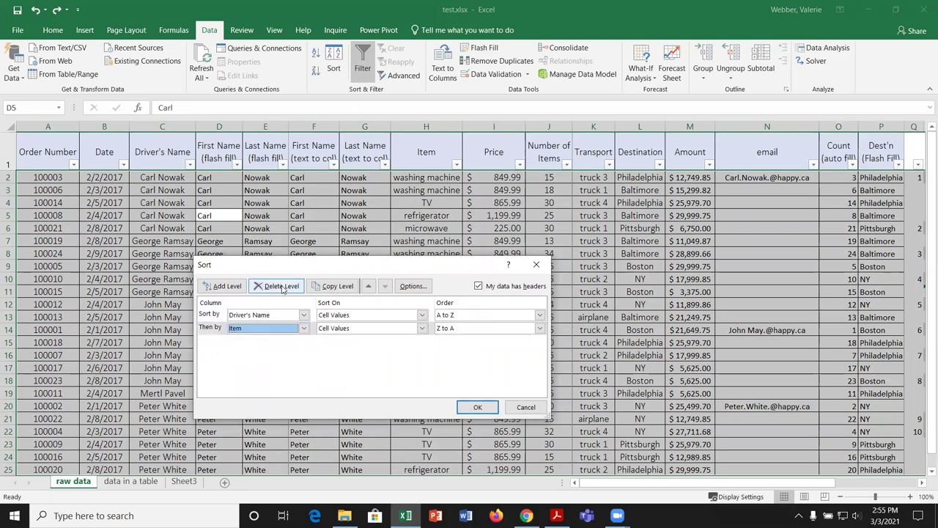
left_click(268, 287)
left_click(268, 287)
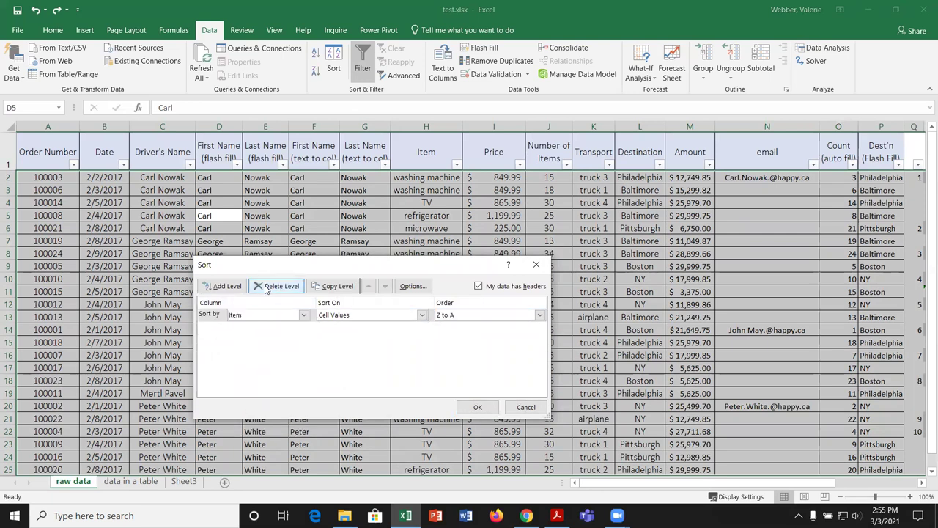
left_click(268, 287)
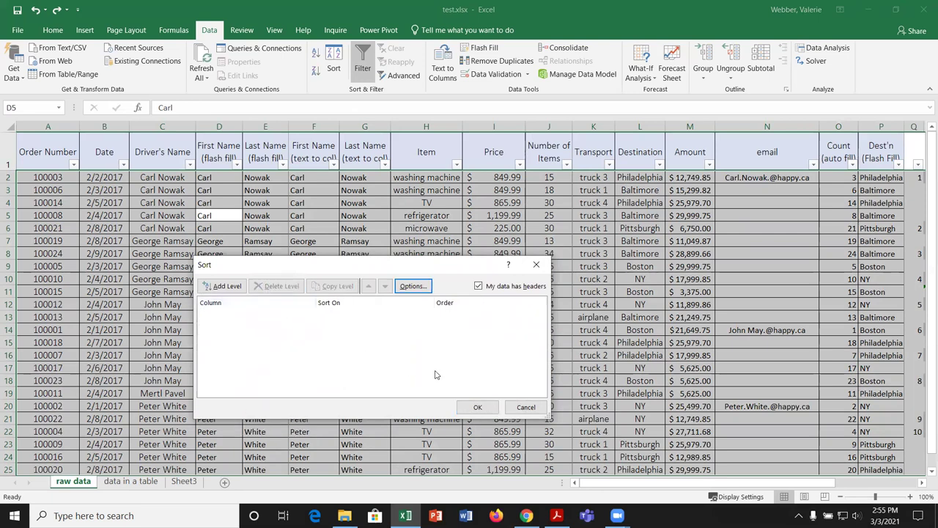
Add a single level sorting by Order Number, smallest to largest, and apply it.
left_click(224, 286)
left_click(304, 315)
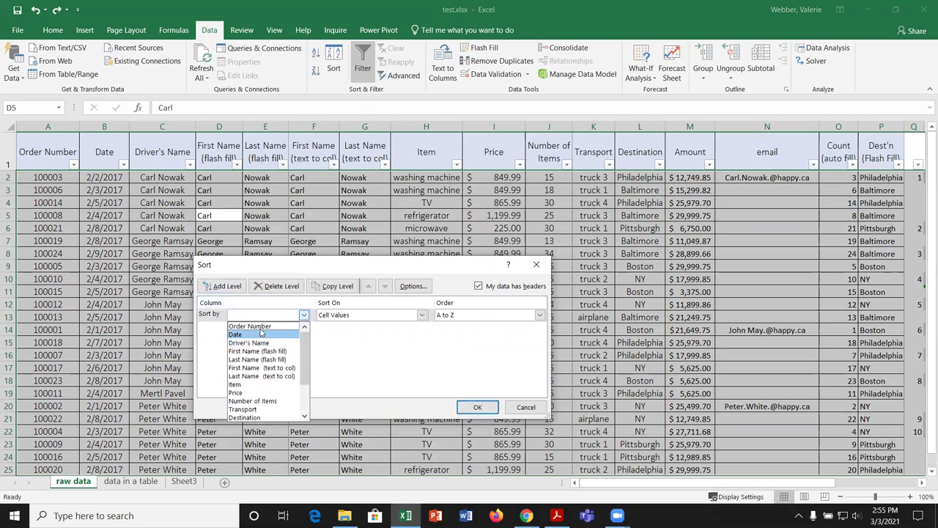
left_click(266, 327)
left_click(477, 407)
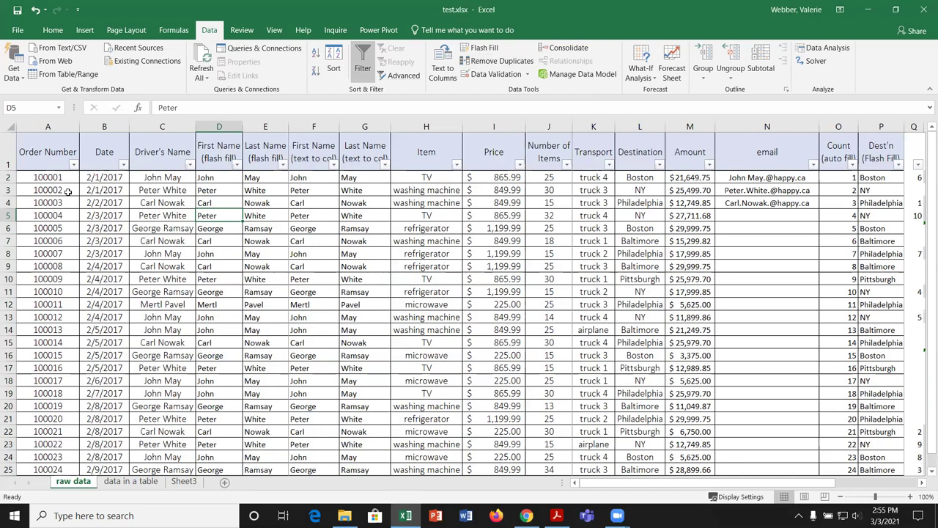
Copy rows 4–7 (orders 100003–100006) and insert them as copied cells above order 100010 in row 11.
scroll(68, 179, "down", 2)
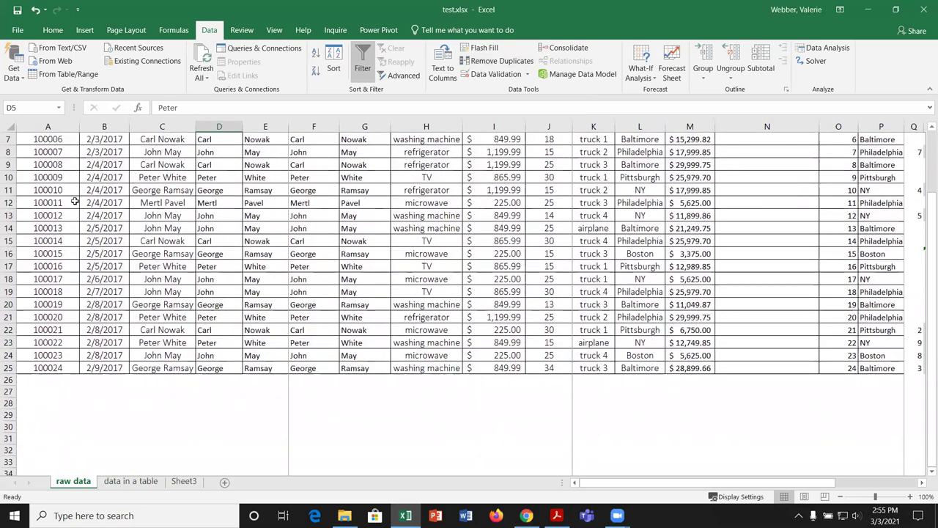
scroll(74, 201, "up", 2)
left_click_drag(7, 203, 10, 244)
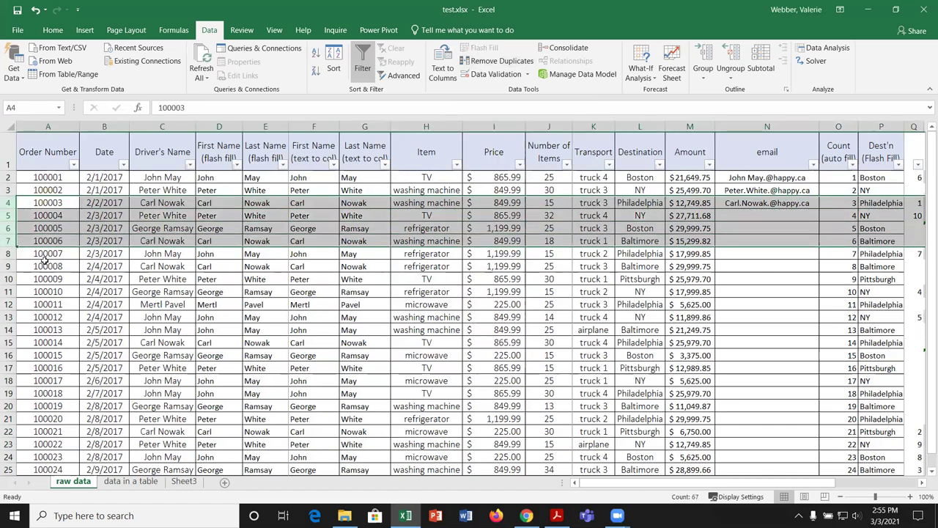
right_click(9, 228)
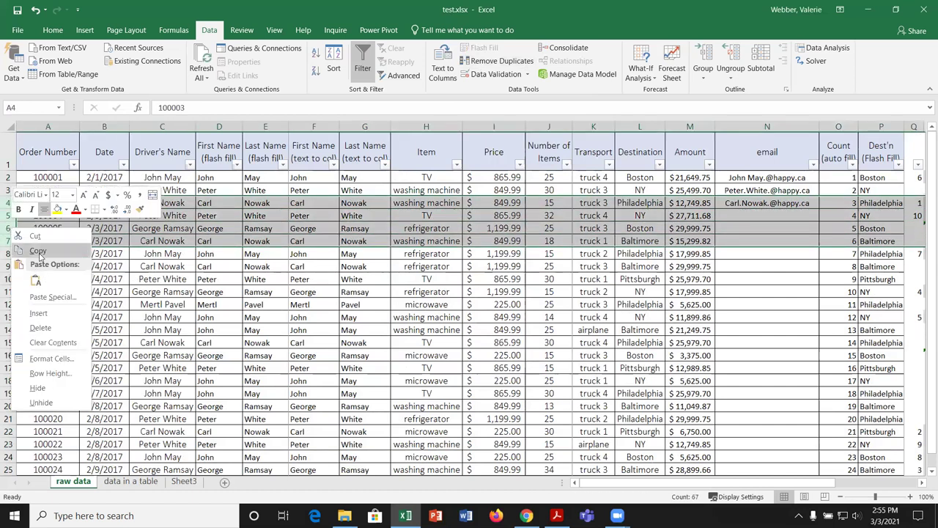
left_click(37, 250)
left_click(10, 292)
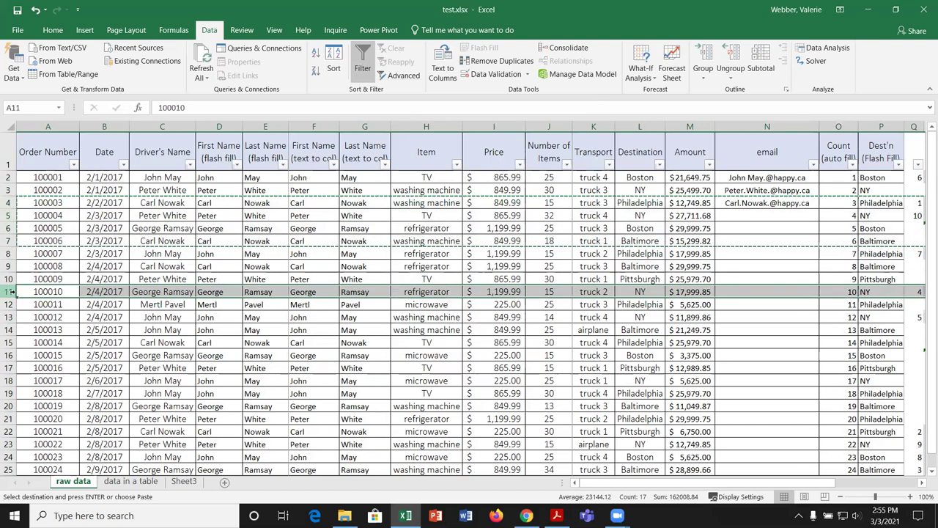
right_click(11, 293)
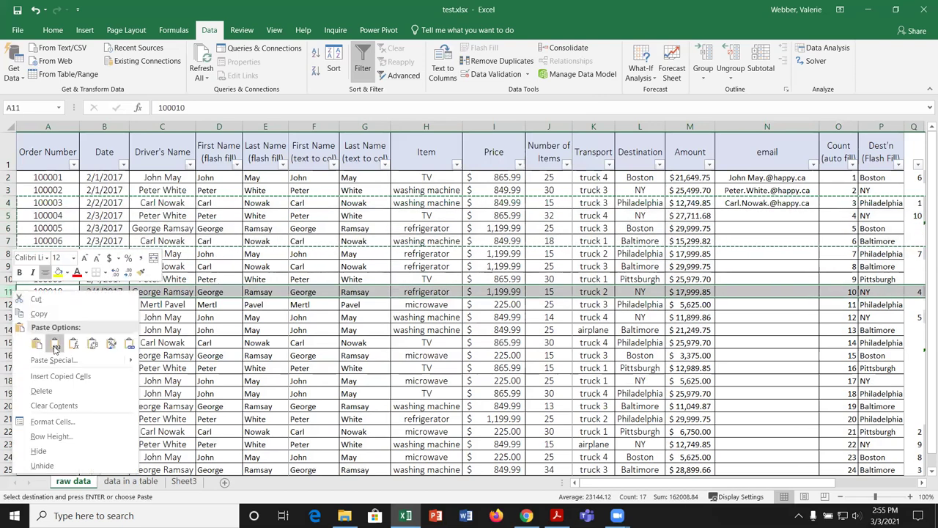
left_click(62, 376)
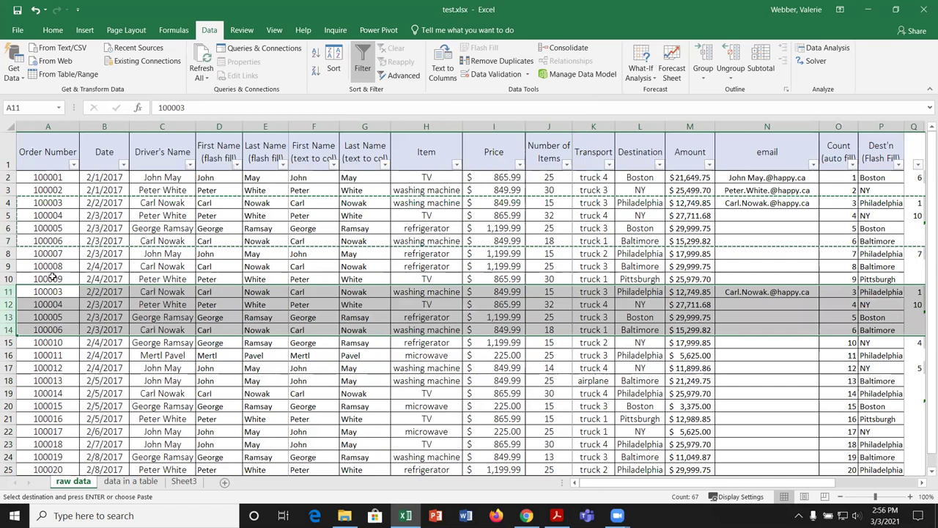
key("Escape")
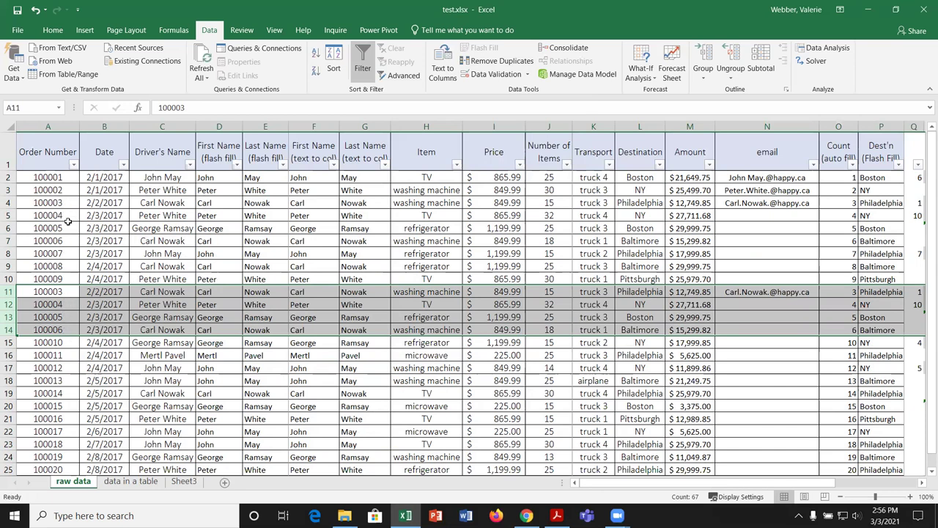
left_click(76, 194)
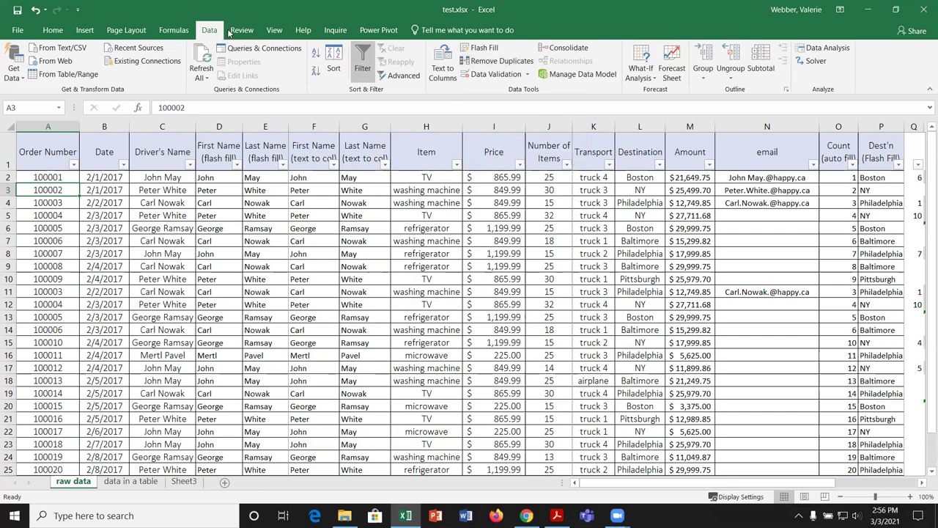
Remove duplicate rows comparing all columns, leaving orders 100001–100024, then show the Page Layout options.
left_click(502, 63)
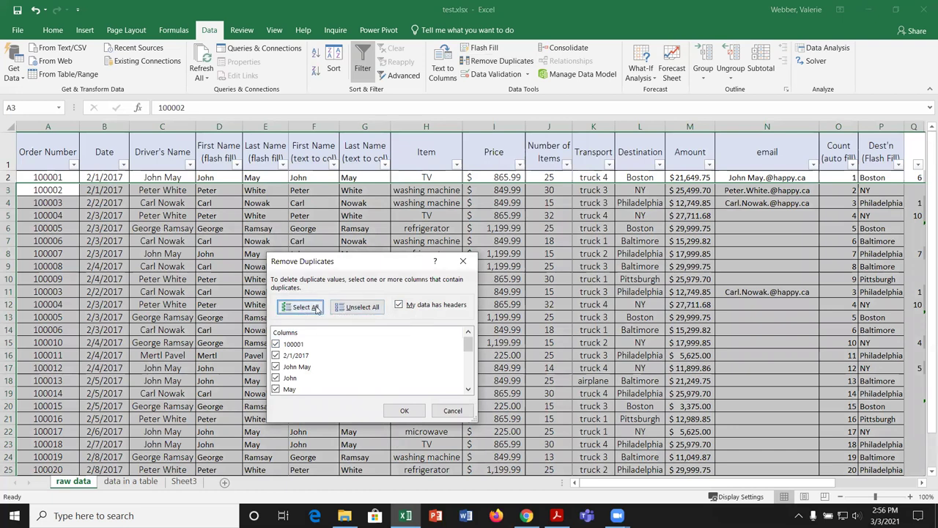
left_click(360, 308)
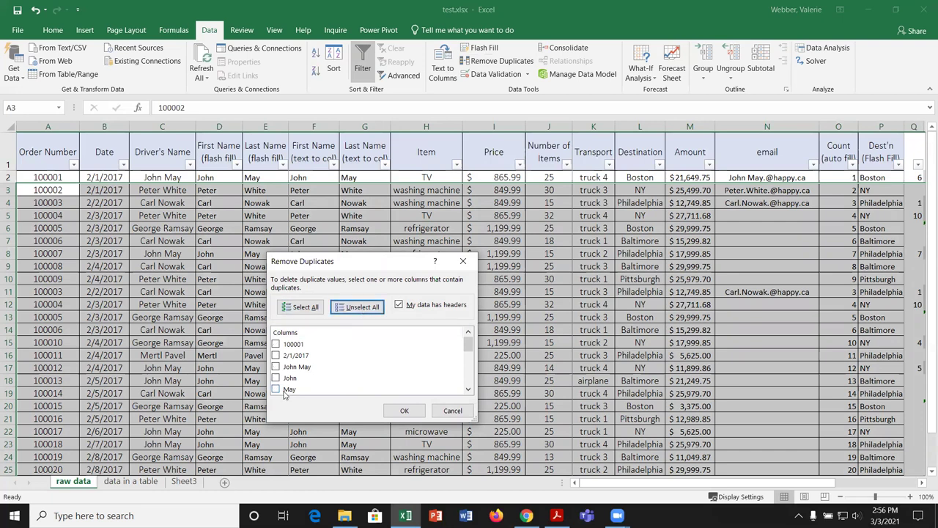
left_click(304, 307)
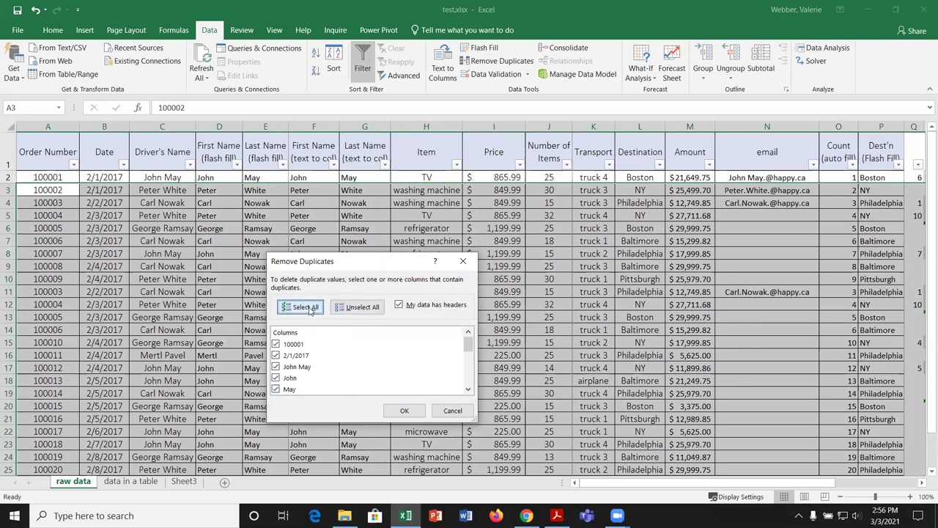
left_click(408, 412)
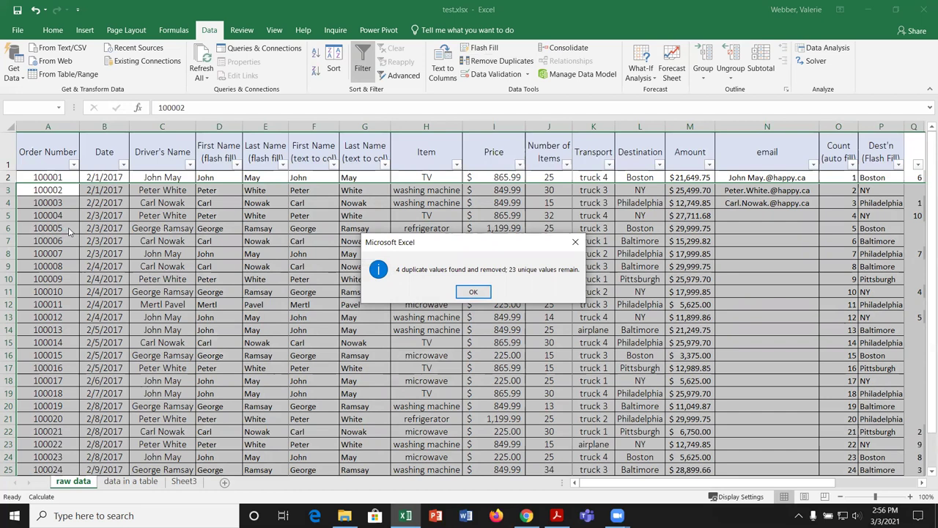
left_click(474, 292)
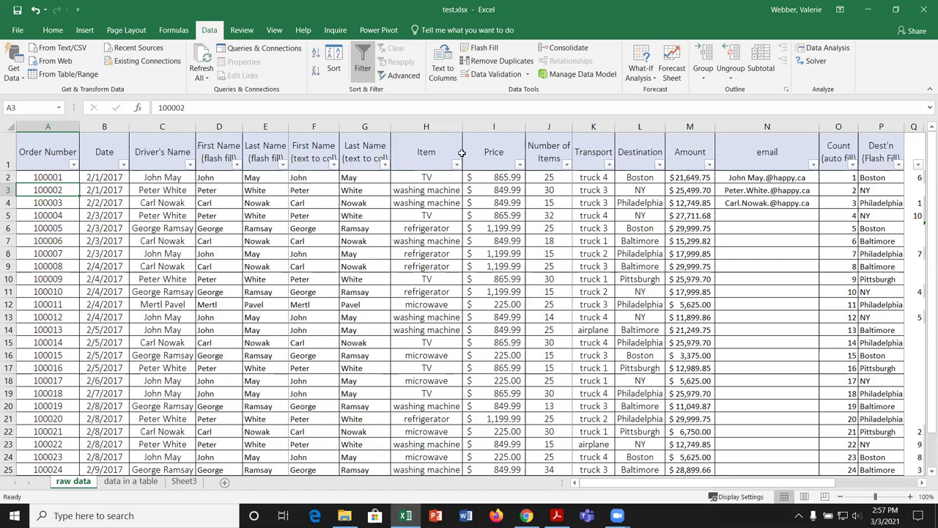
left_click(142, 32)
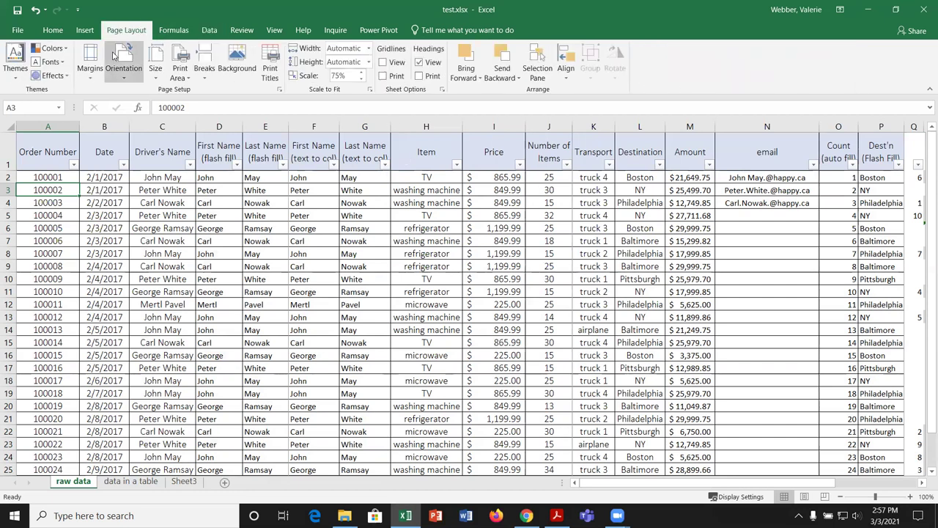